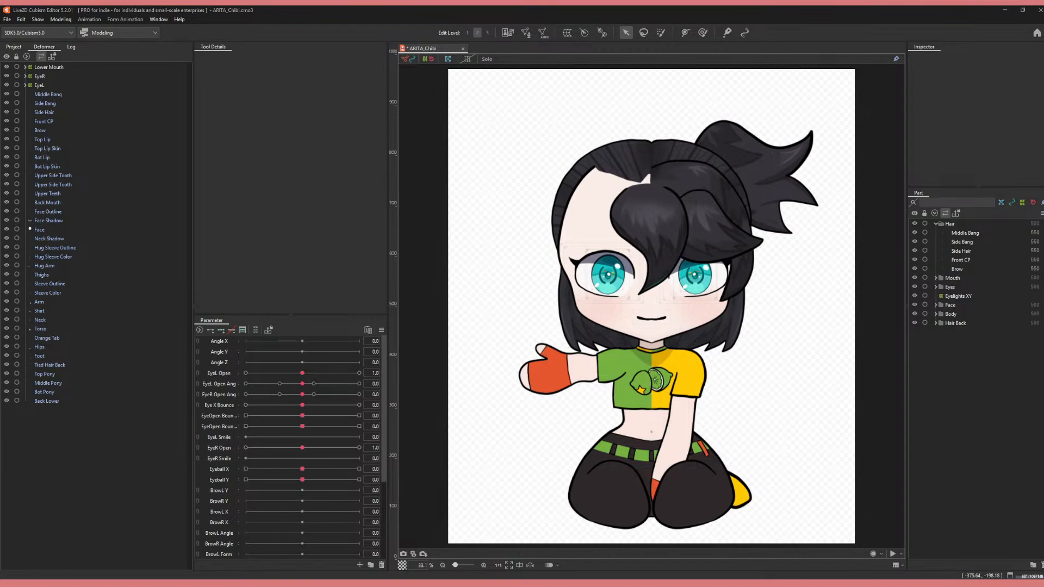
# - Preview the model's movement in the physics settings by moving it and its body parameters around
pyautogui.click(61, 19)
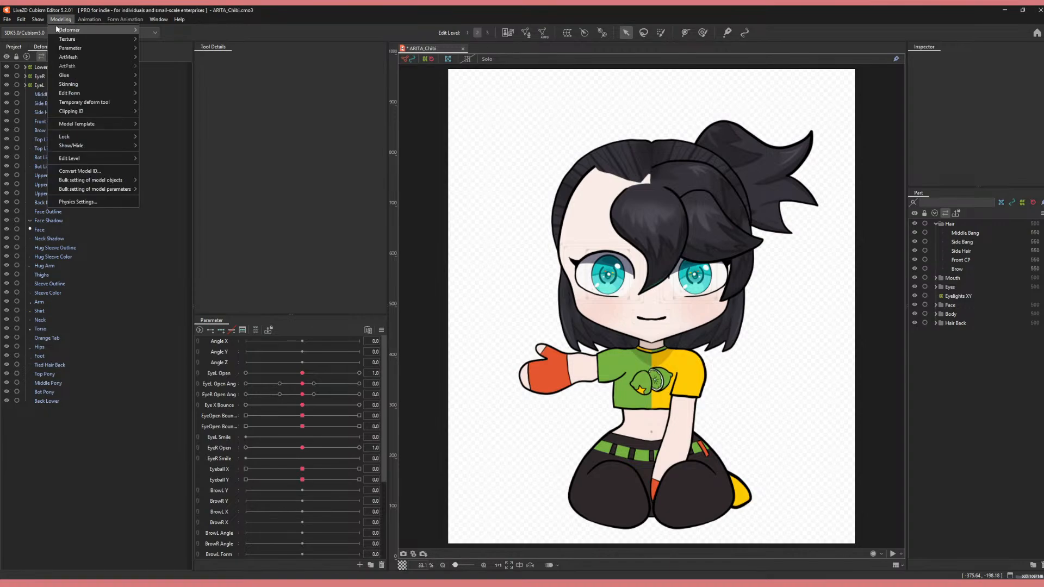
pyautogui.click(68, 205)
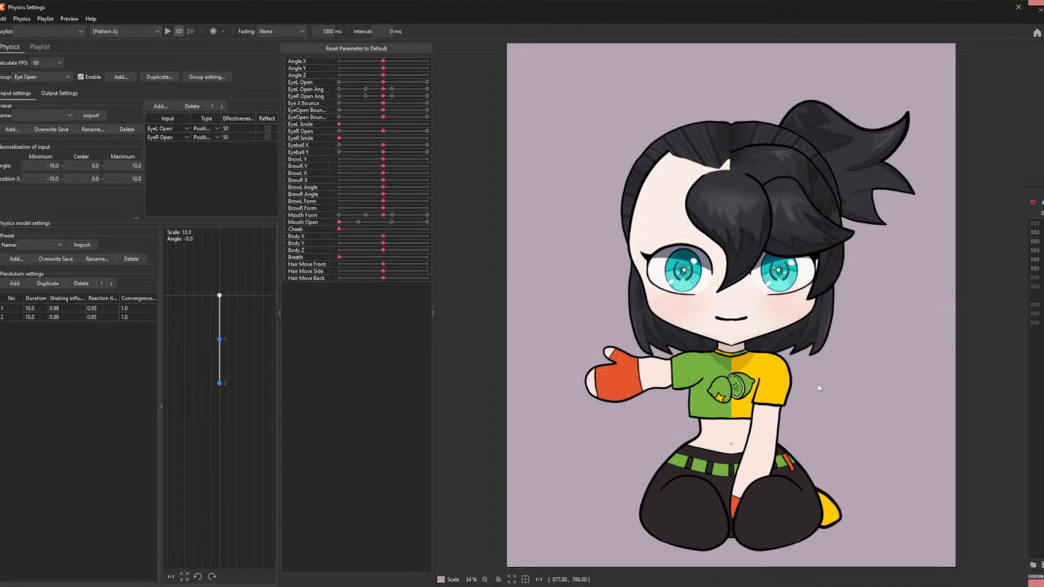
pyautogui.moveTo(834, 437); pyautogui.dragTo(837, 171)
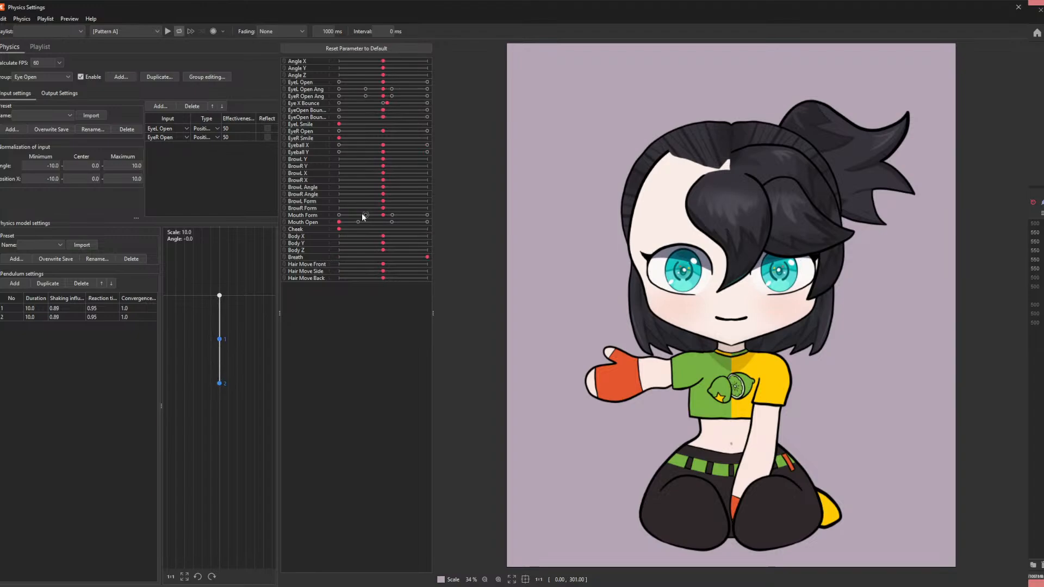
pyautogui.click(284, 216)
pyautogui.moveTo(382, 234); pyautogui.dragTo(475, 204)
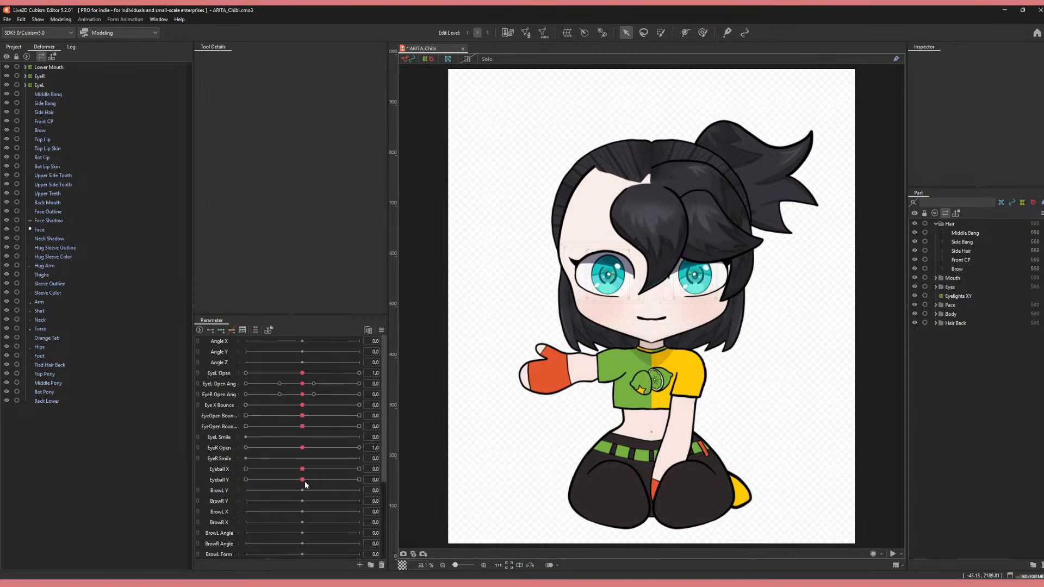
# - Save the model and select the Lower Mouth warp deformer in the Mouth part
pyautogui.hotkey('ctrl', 's')
pyautogui.scroll(2, 737, 367)
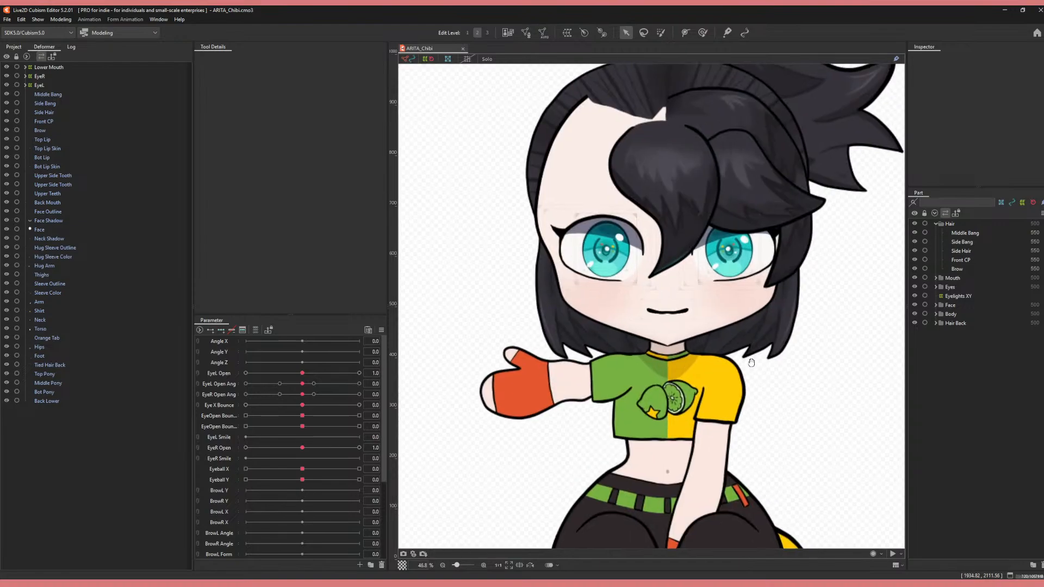
pyautogui.moveTo(737, 368); pyautogui.dragTo(721, 385)
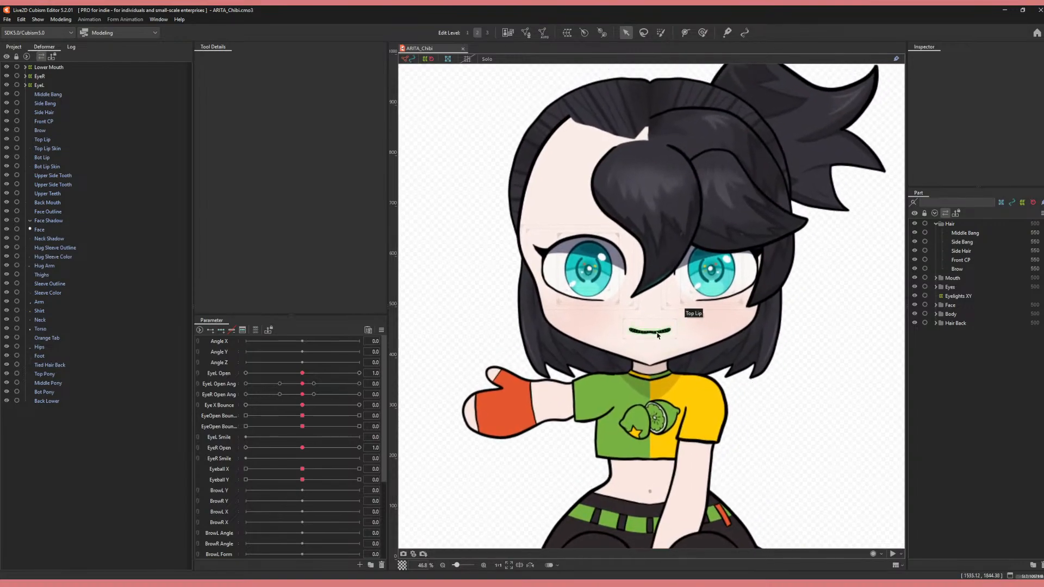
pyautogui.click(658, 333)
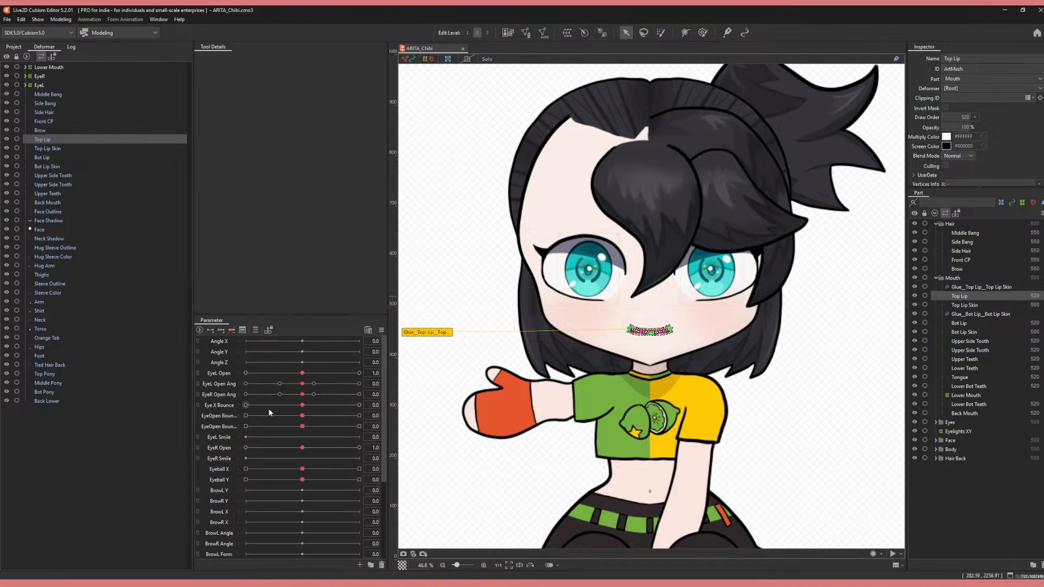
pyautogui.scroll(-3, 233, 415)
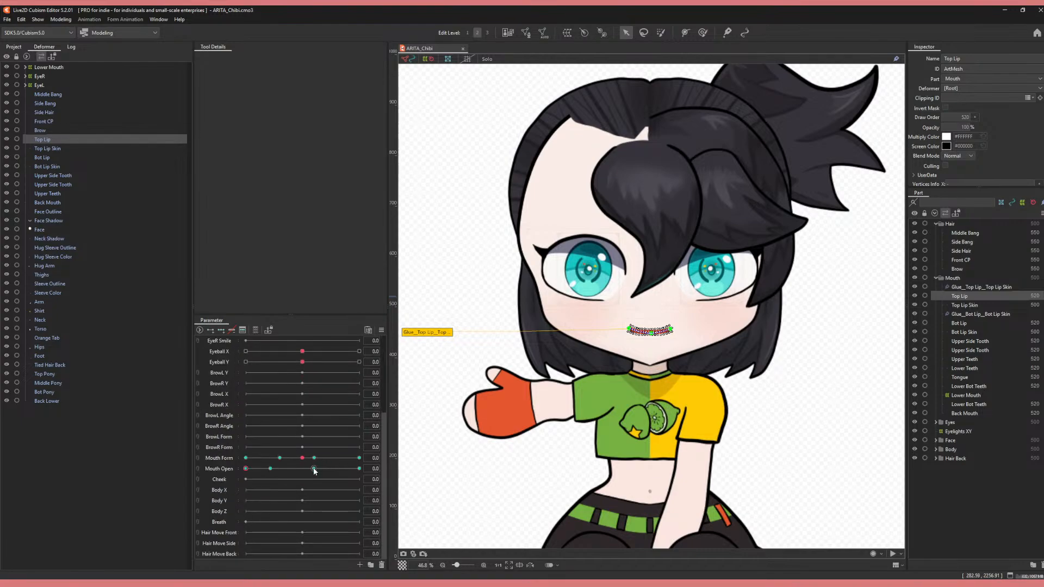
pyautogui.scroll(2, 631, 394)
pyautogui.moveTo(671, 322); pyautogui.dragTo(676, 397)
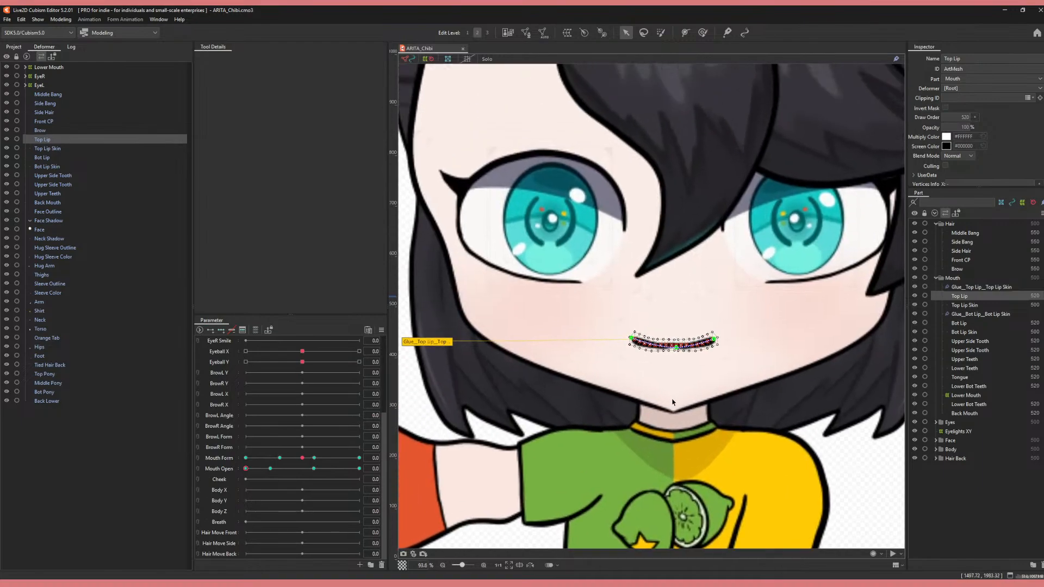
pyautogui.click(972, 396)
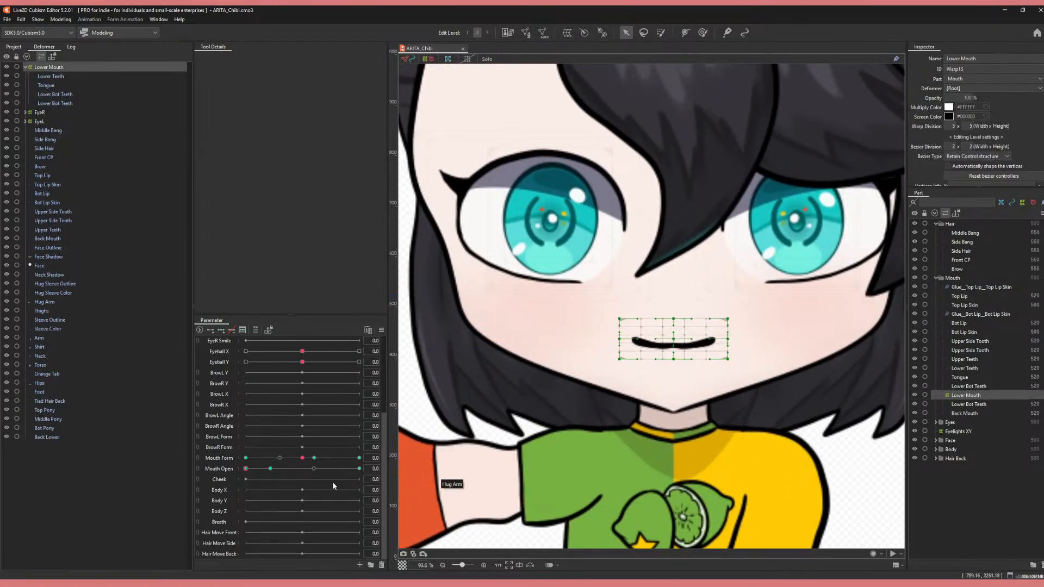
# - At Mouth Open 0.2, copy the Lower Mouth deformer's form from Mouth Form 1.0 to Mouth Form 0.2 and check the blend between them
pyautogui.moveTo(303, 458); pyautogui.dragTo(315, 458)
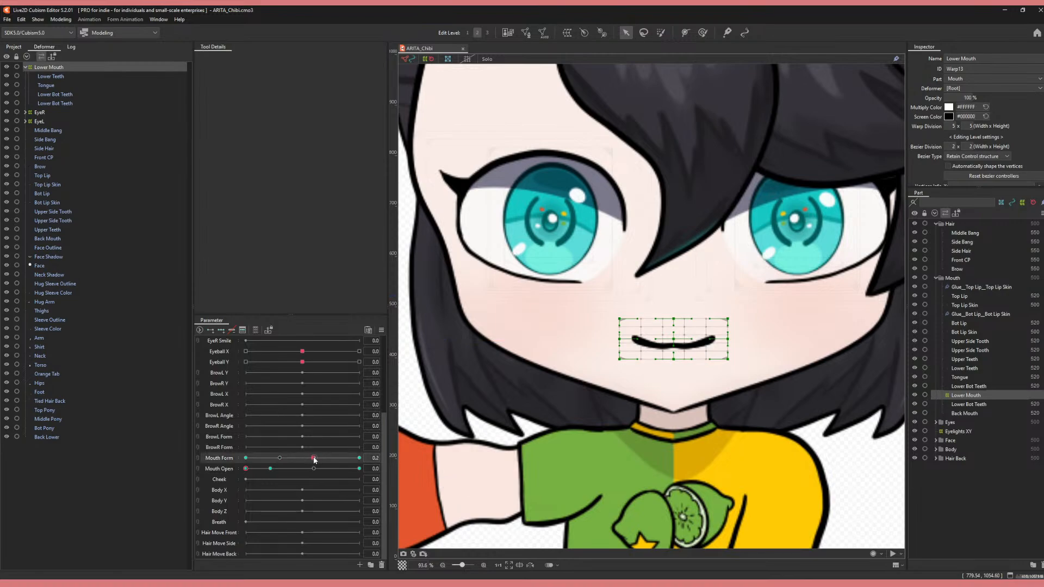
pyautogui.click(271, 469)
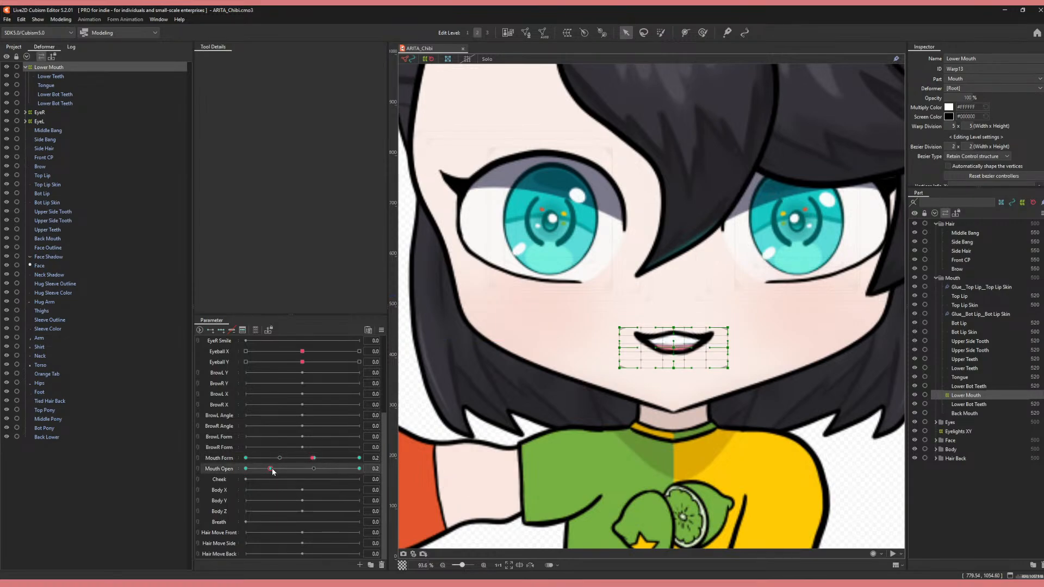
pyautogui.click(314, 458)
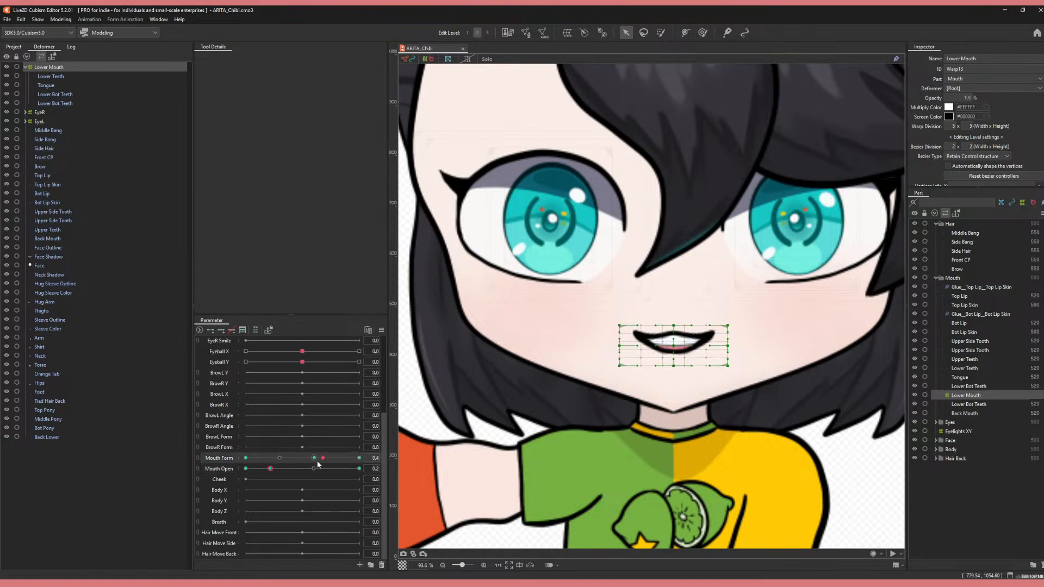
pyautogui.click(359, 458)
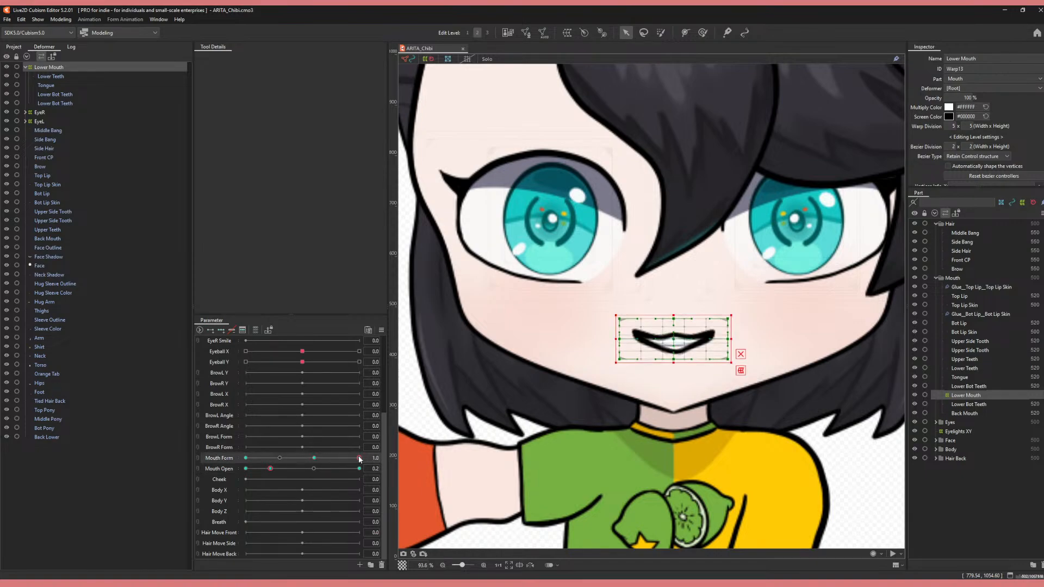
pyautogui.click(316, 458)
pyautogui.click(360, 458)
pyautogui.click(315, 458)
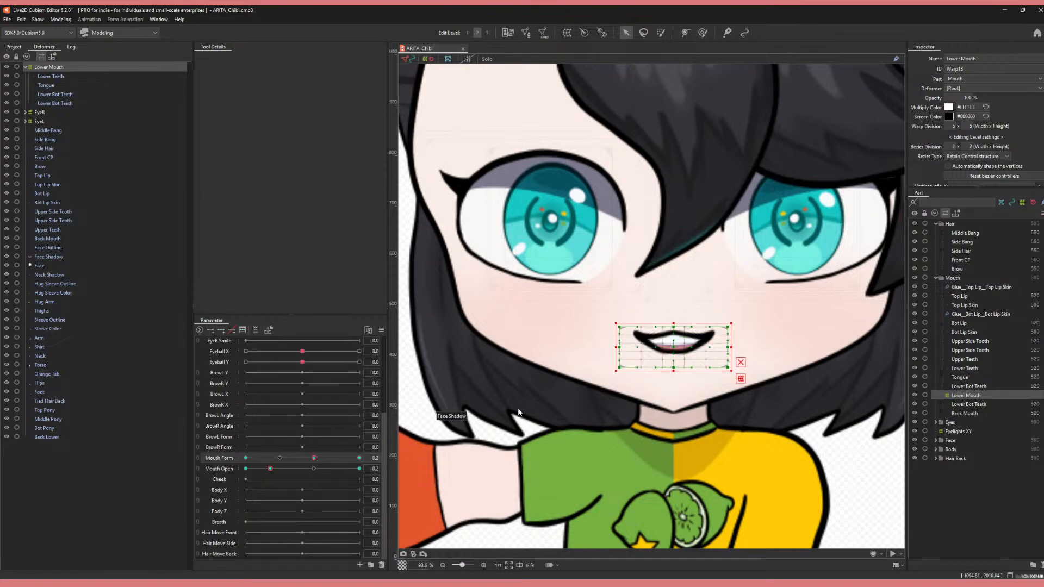
pyautogui.hotkey('ctrl', 'v')
pyautogui.moveTo(314, 459); pyautogui.dragTo(361, 460)
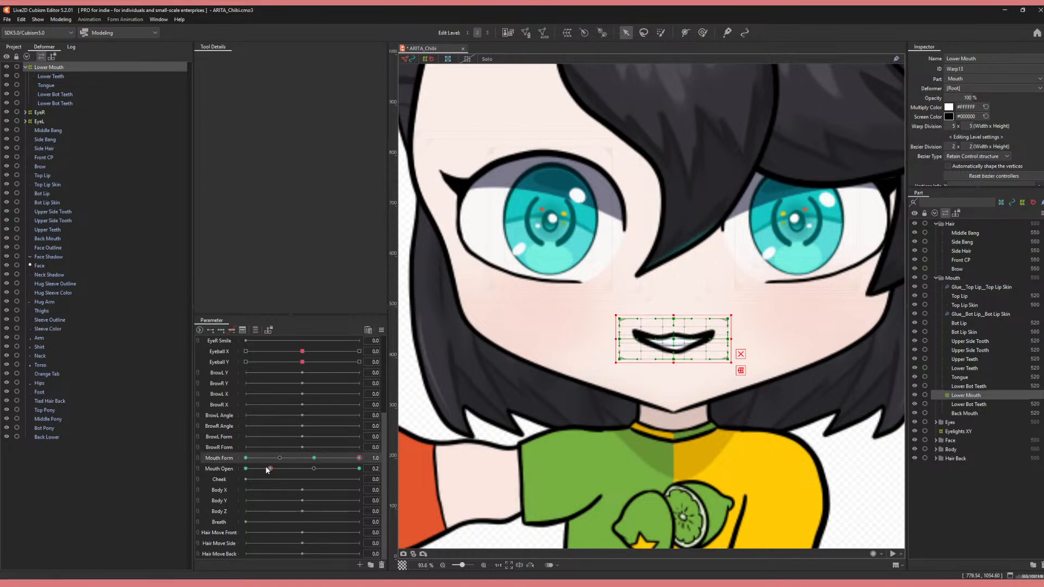
pyautogui.moveTo(270, 468); pyautogui.dragTo(294, 468)
pyautogui.click(314, 457)
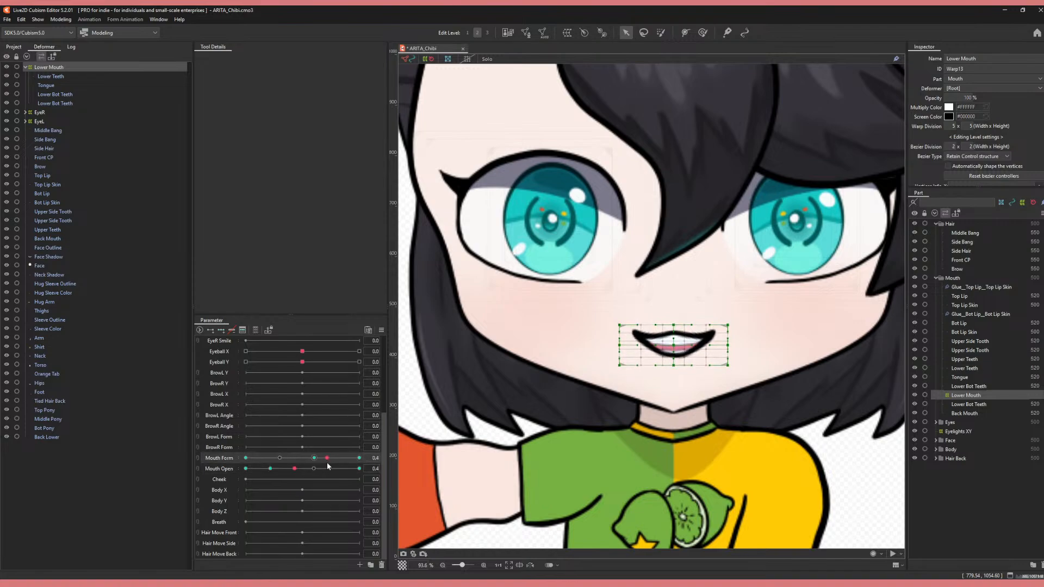
pyautogui.click(269, 468)
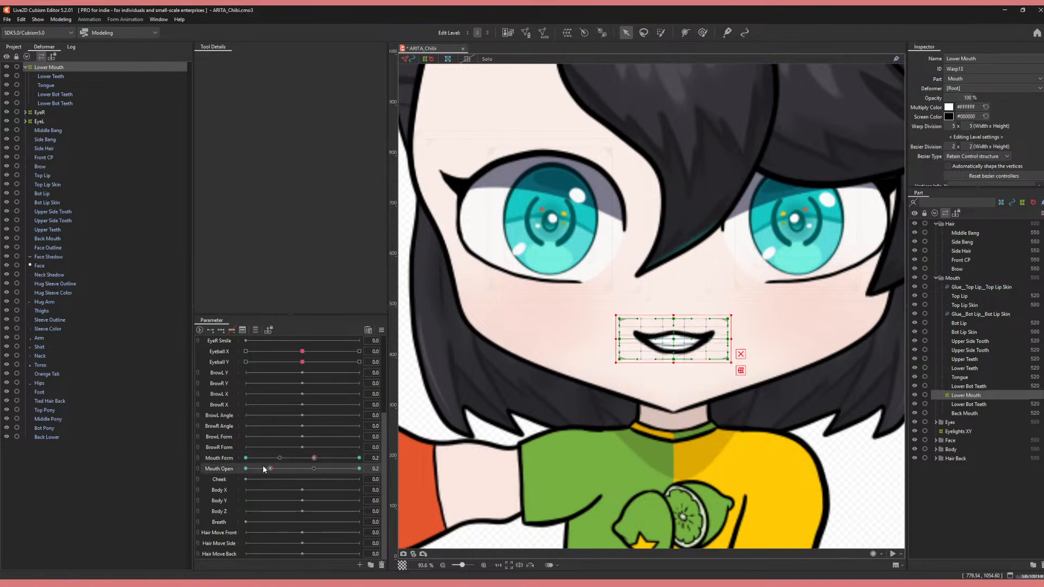
# - At Mouth Form 0.2 and Mouth Open 1.0, move the Lower Mouth deformer slightly upward and save the model
pyautogui.moveTo(279, 469); pyautogui.dragTo(383, 471)
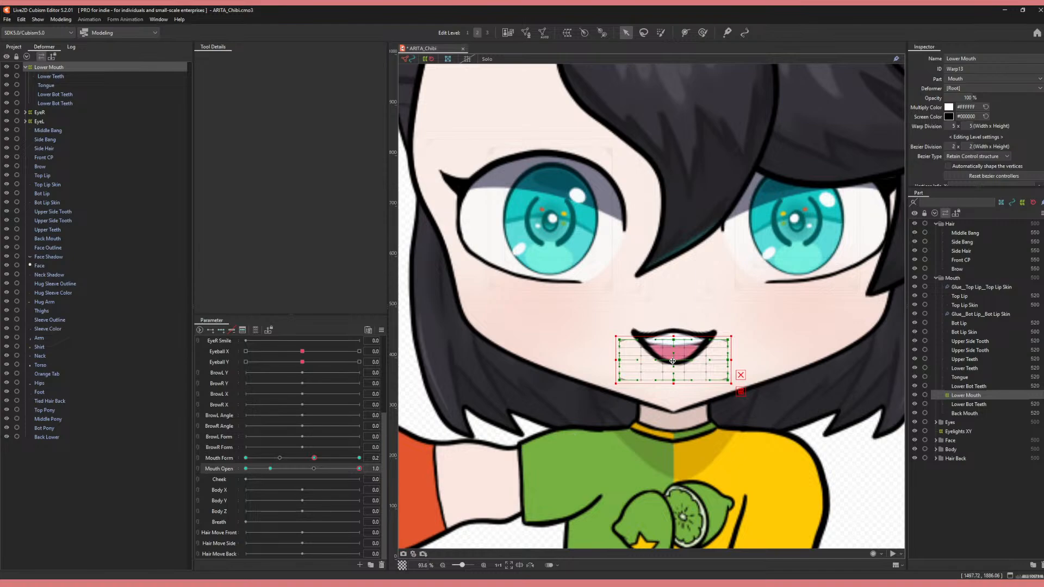
pyautogui.moveTo(673, 361); pyautogui.dragTo(676, 353)
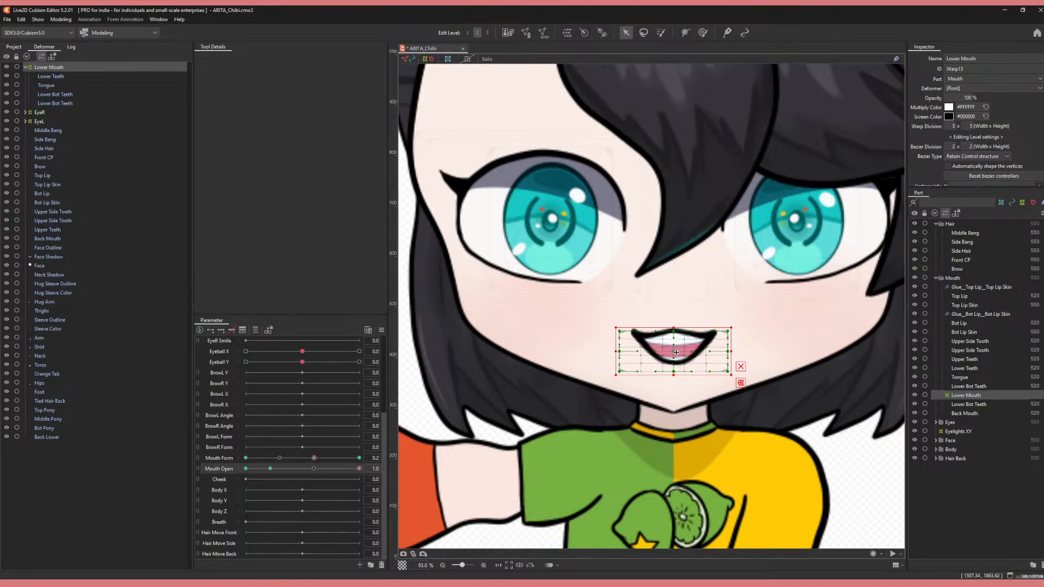
pyautogui.moveTo(279, 469); pyautogui.dragTo(372, 470)
pyautogui.hotkey('ctrl', 's')
# - Examine how the partly open mouth changes shape as Mouth Form moves between -1.0 and 1.0
pyautogui.moveTo(266, 470); pyautogui.dragTo(338, 476)
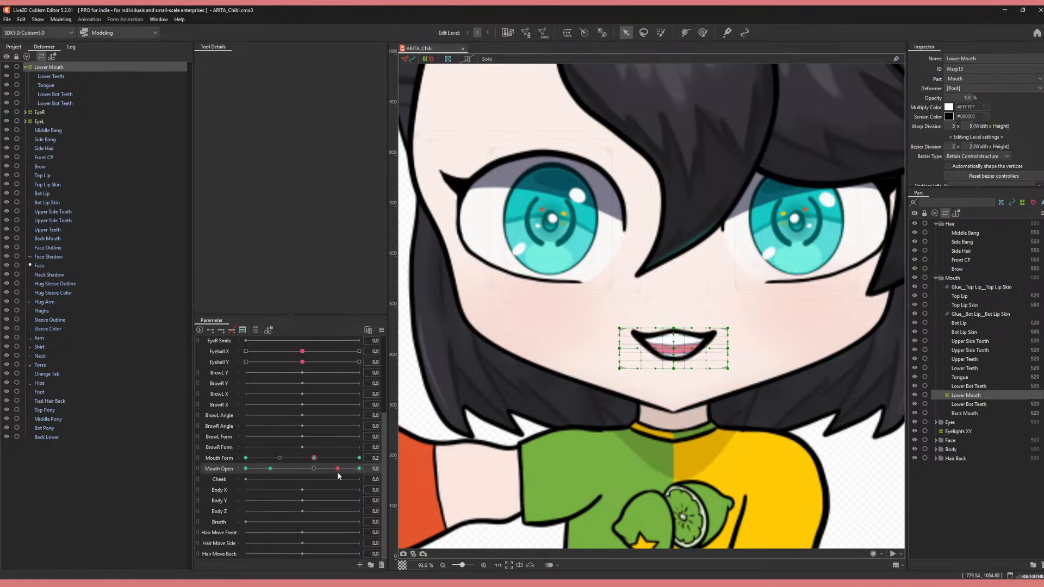
pyautogui.click(360, 458)
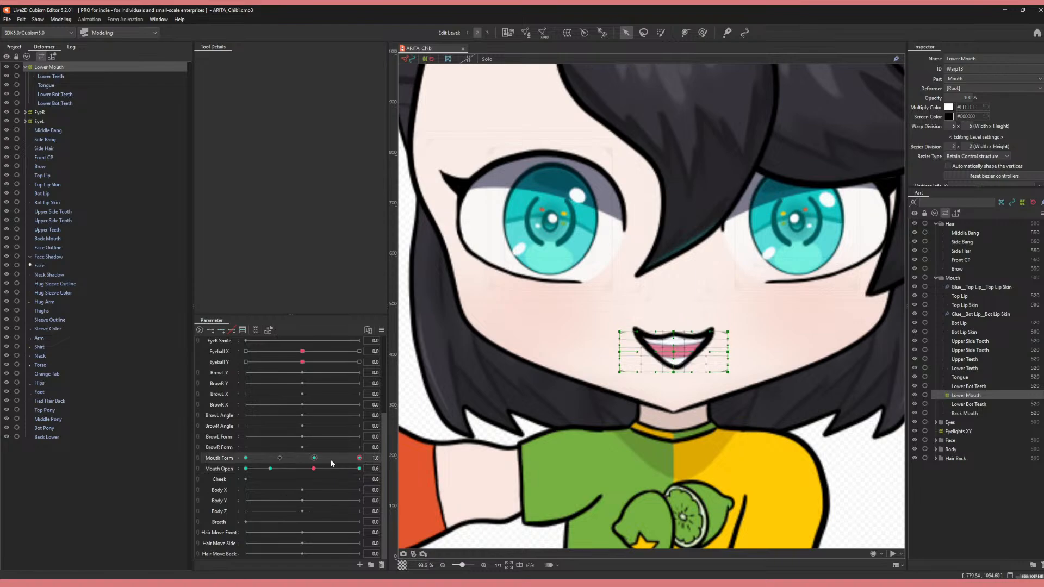
pyautogui.moveTo(329, 459); pyautogui.dragTo(253, 474)
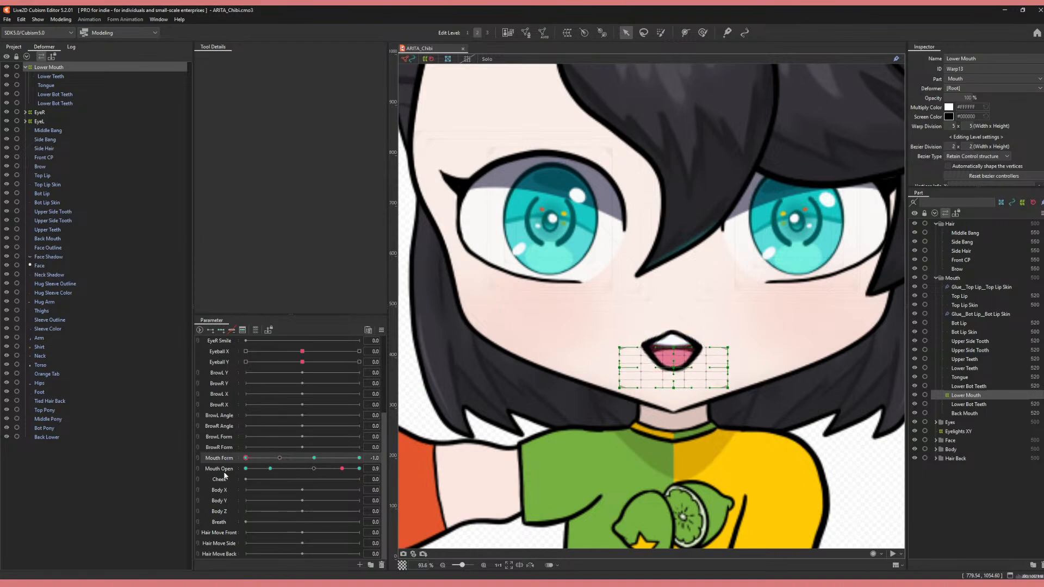
pyautogui.moveTo(357, 474); pyautogui.dragTo(336, 479)
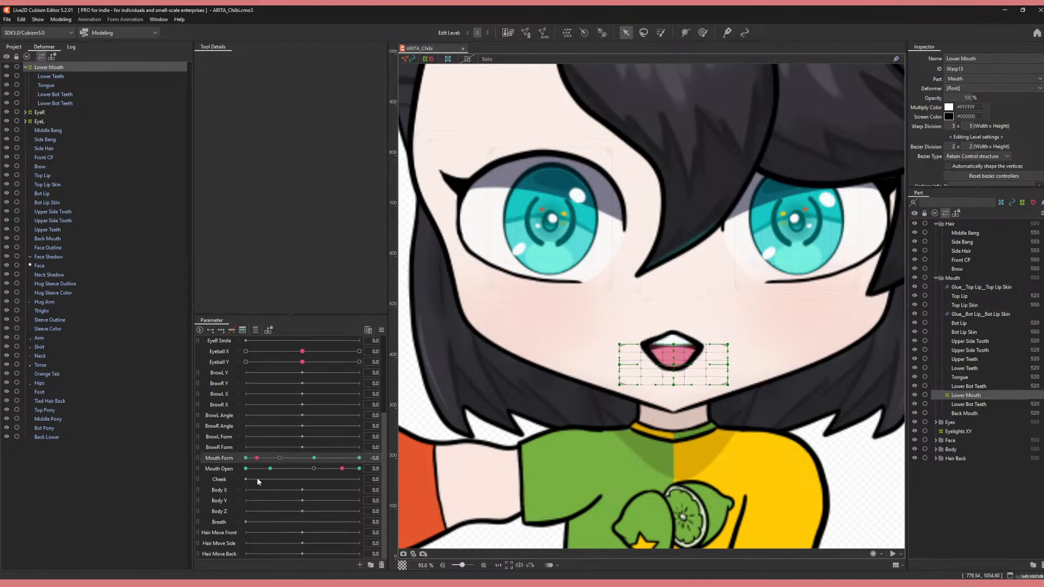
pyautogui.moveTo(256, 480); pyautogui.dragTo(227, 481)
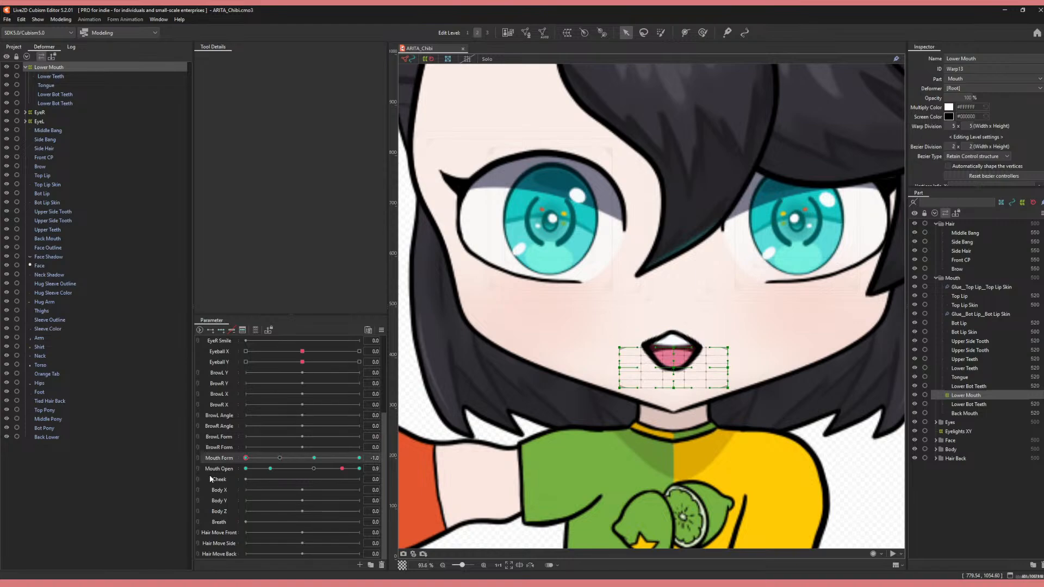
pyautogui.click(359, 458)
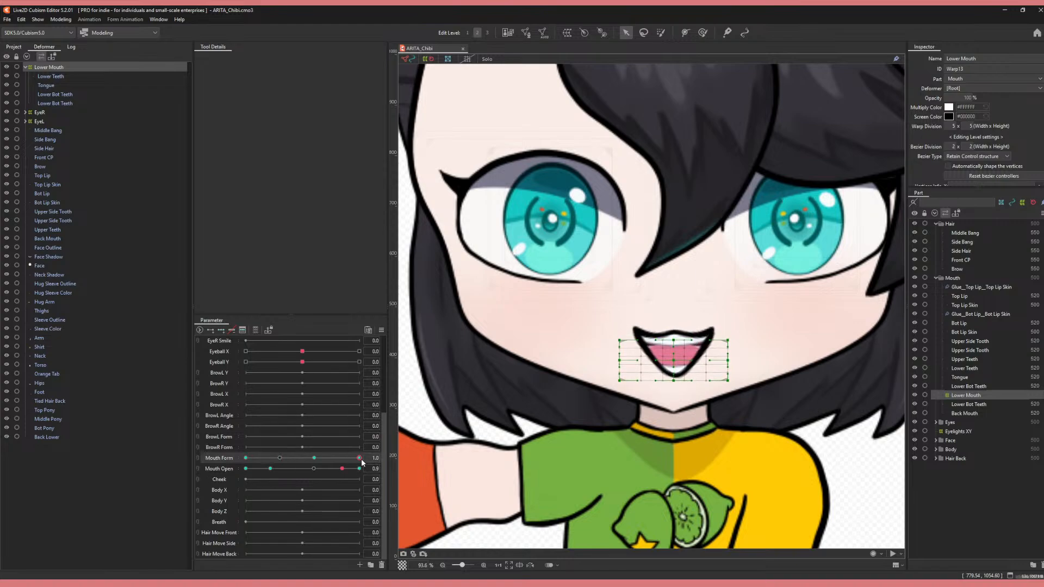
pyautogui.moveTo(360, 457); pyautogui.dragTo(218, 467)
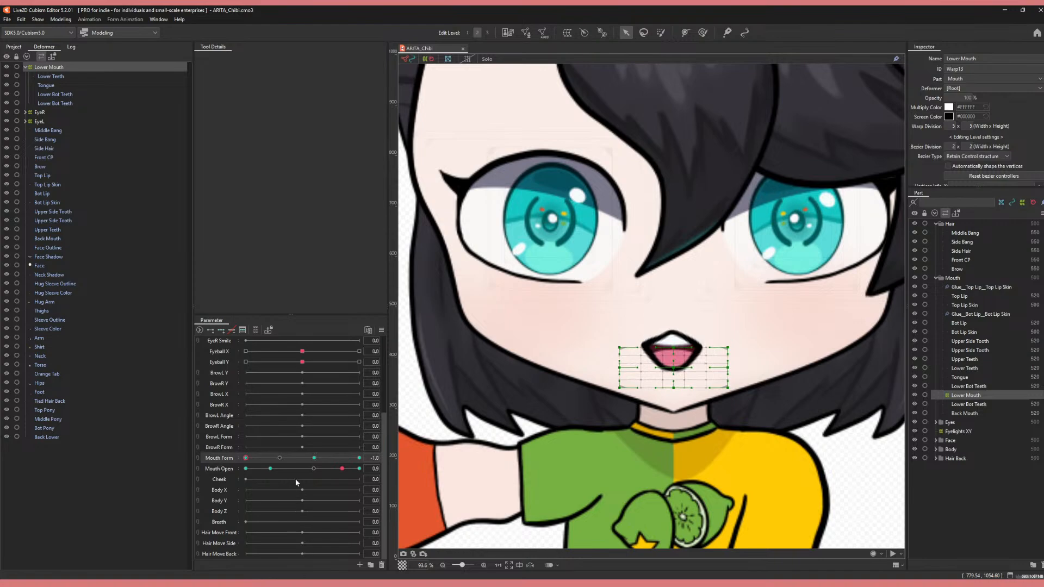
# - Examine the Lower Mouth deformer at Mouth Open 1.0 with Mouth Form at -1.0, 0.2 and 1.0
pyautogui.click(325, 468)
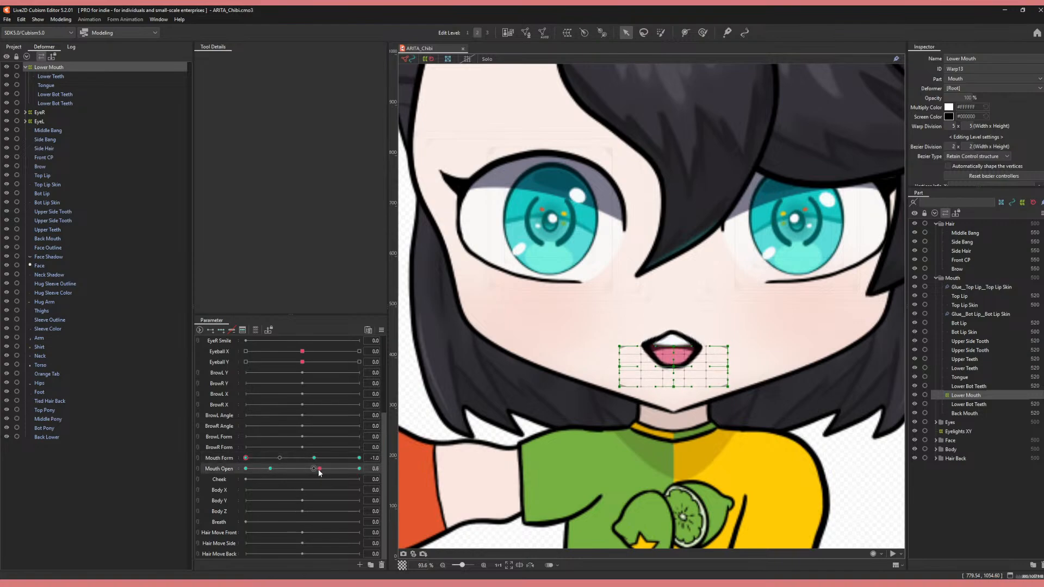
pyautogui.click(359, 468)
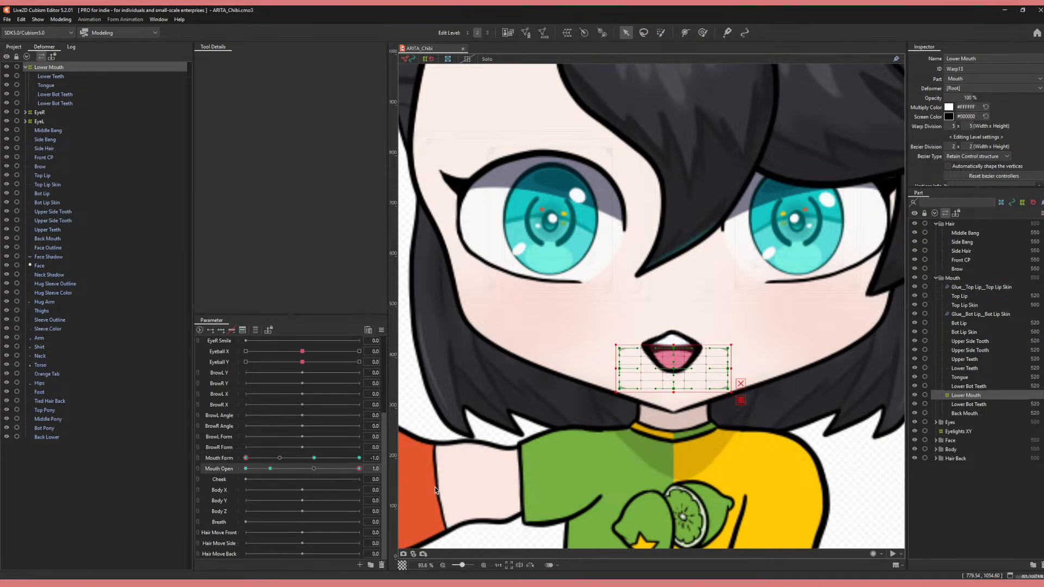
pyautogui.click(359, 458)
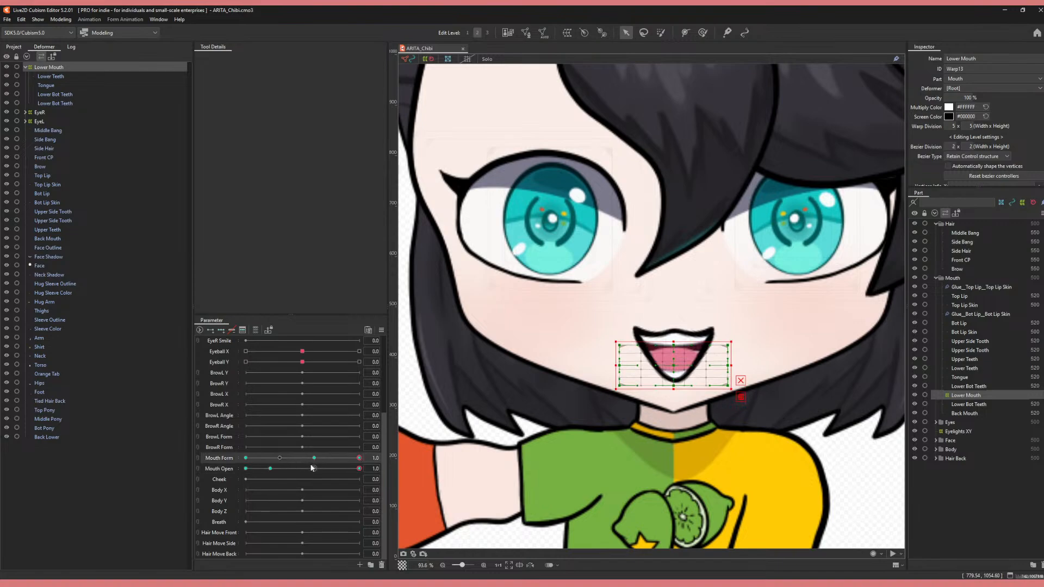
pyautogui.click(334, 459)
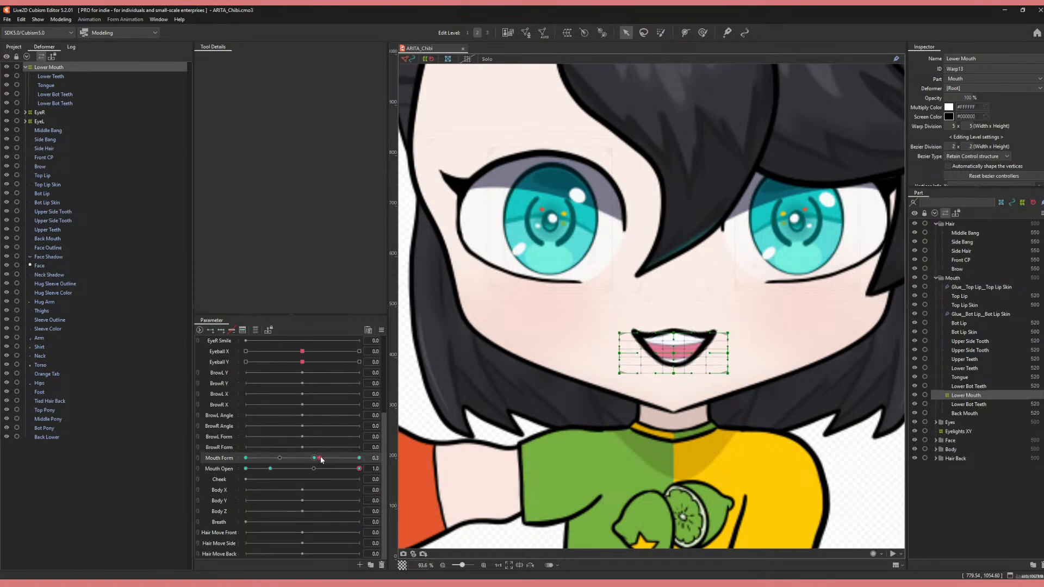
pyautogui.click(314, 458)
pyautogui.click(246, 469)
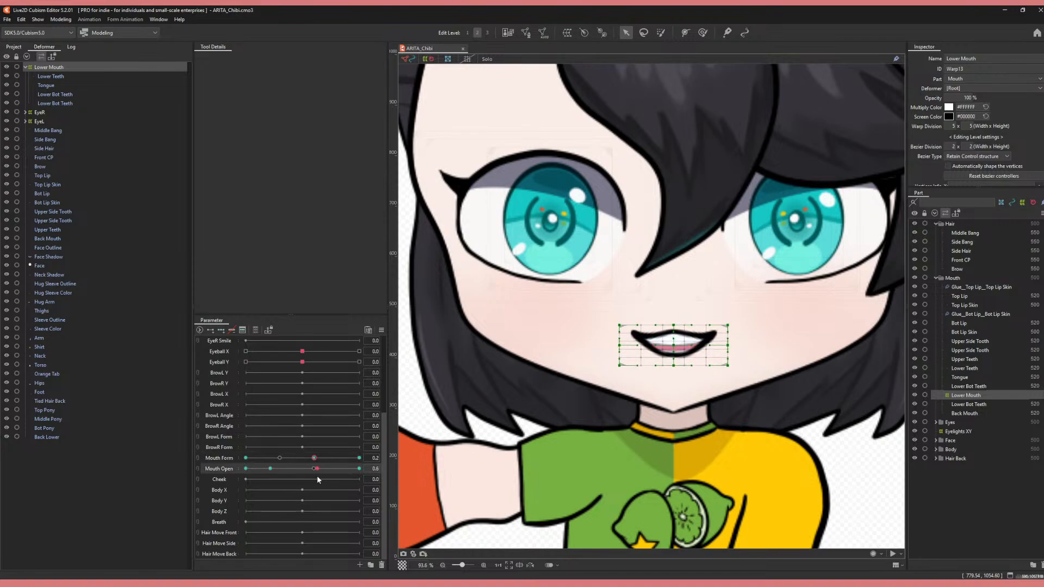
pyautogui.click(345, 469)
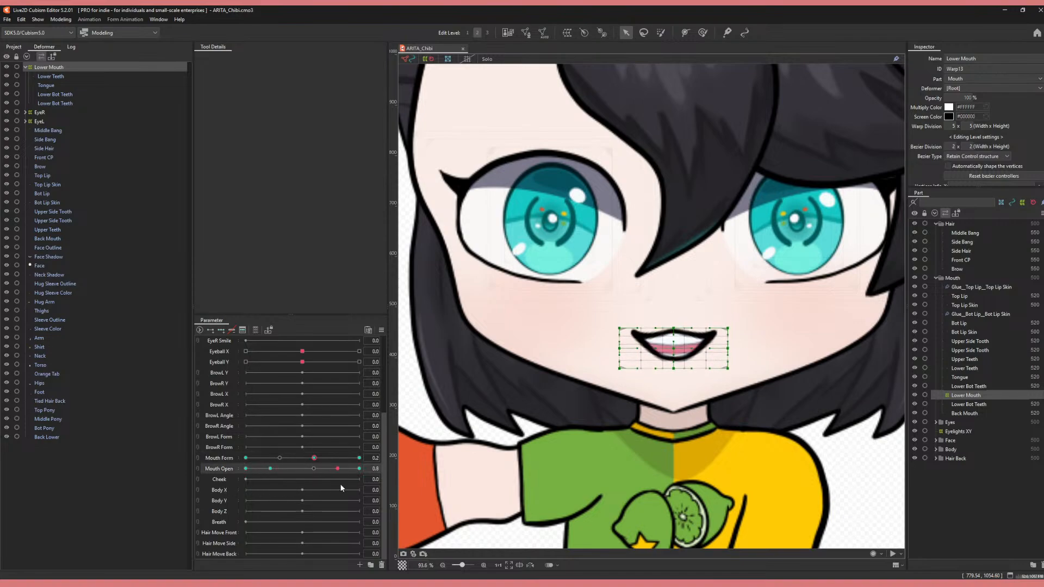
pyautogui.click(359, 458)
pyautogui.click(359, 468)
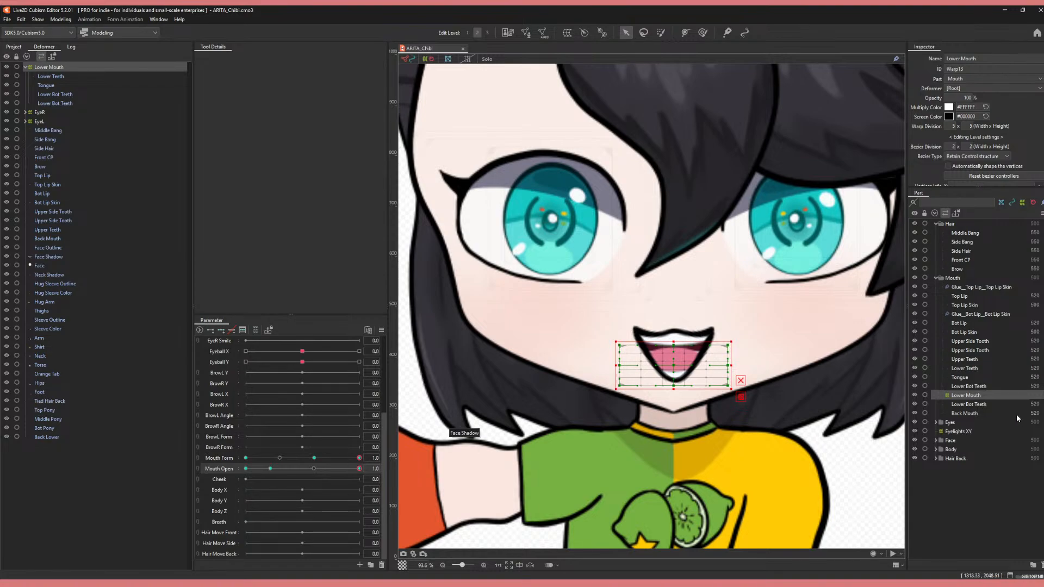
pyautogui.click(314, 458)
pyautogui.click(271, 469)
pyautogui.click(358, 469)
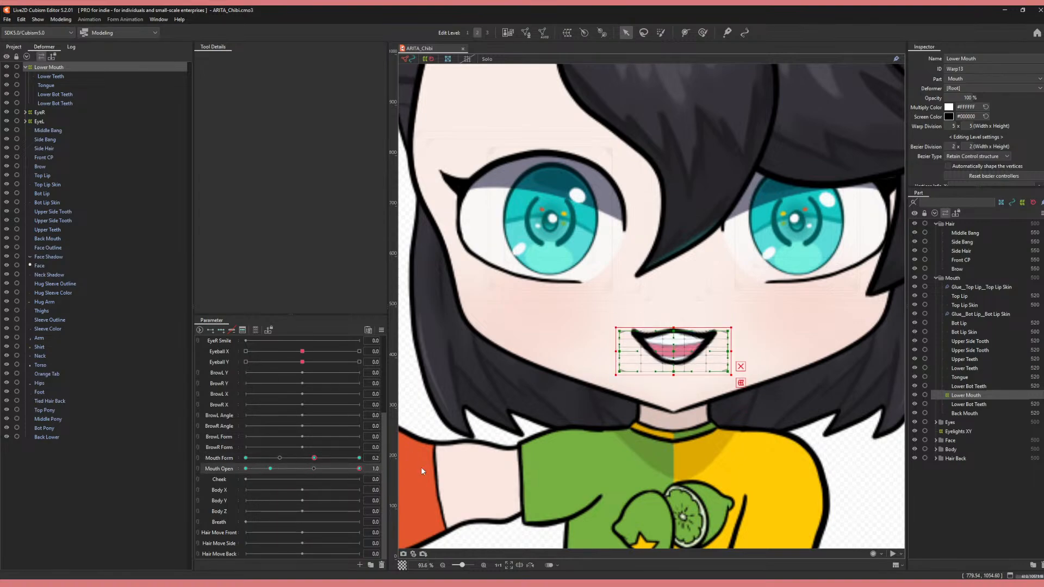
# - Examine the fully open mouth with Mouth Form at -1.0, -0.4 and 1.0
pyautogui.click(325, 458)
pyautogui.moveTo(326, 463); pyautogui.dragTo(180, 445)
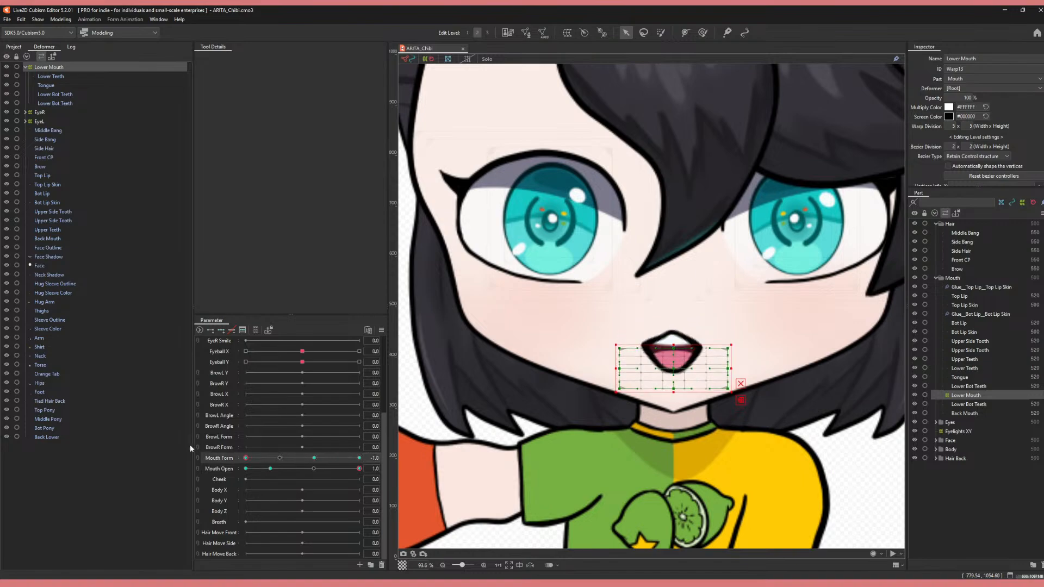
pyautogui.click(279, 458)
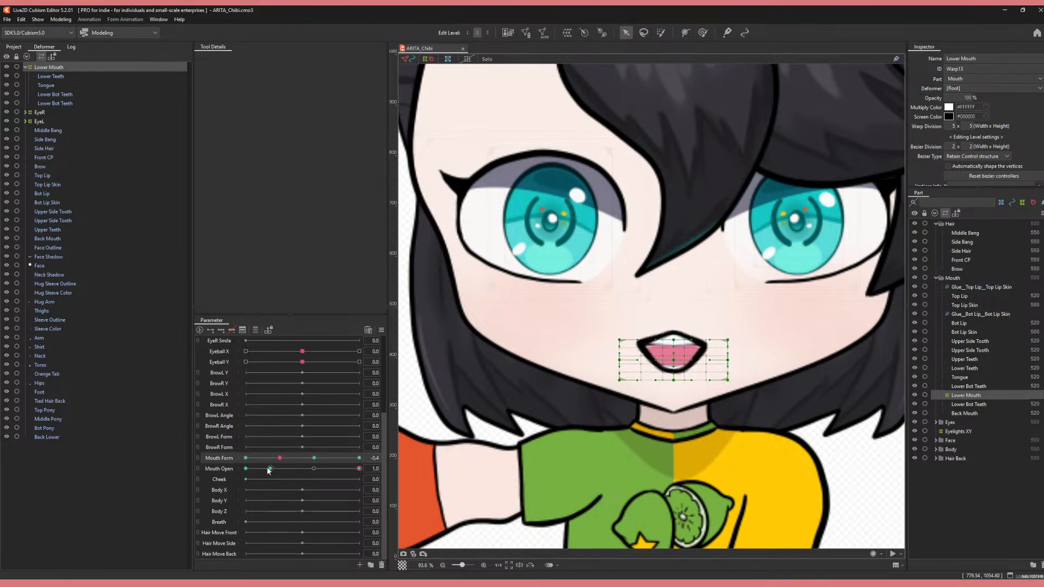
pyautogui.click(357, 459)
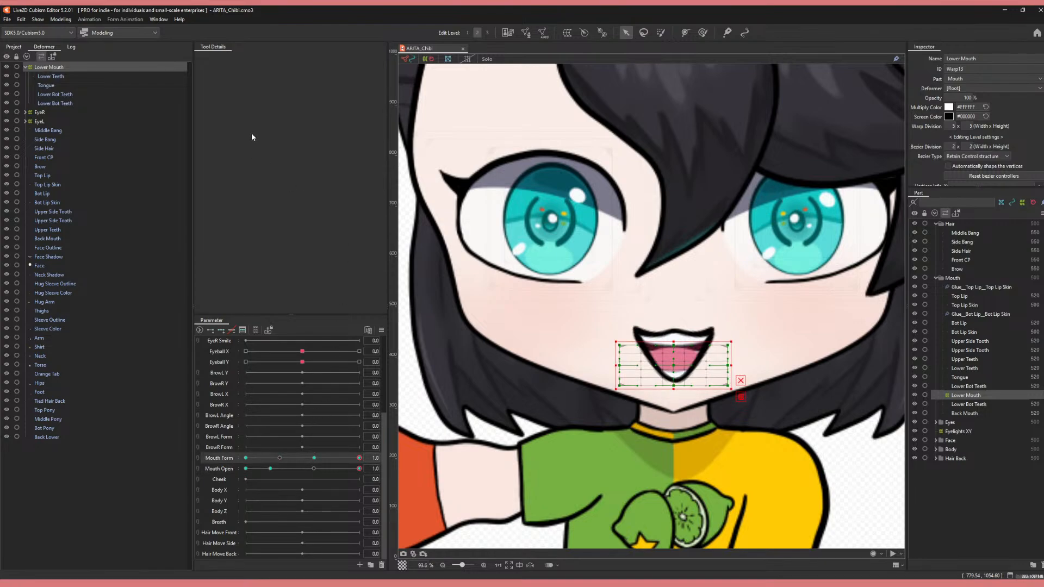
# - Open the Morgini2_B.cmo3 model and bring up its physics settings
pyautogui.click(8, 19)
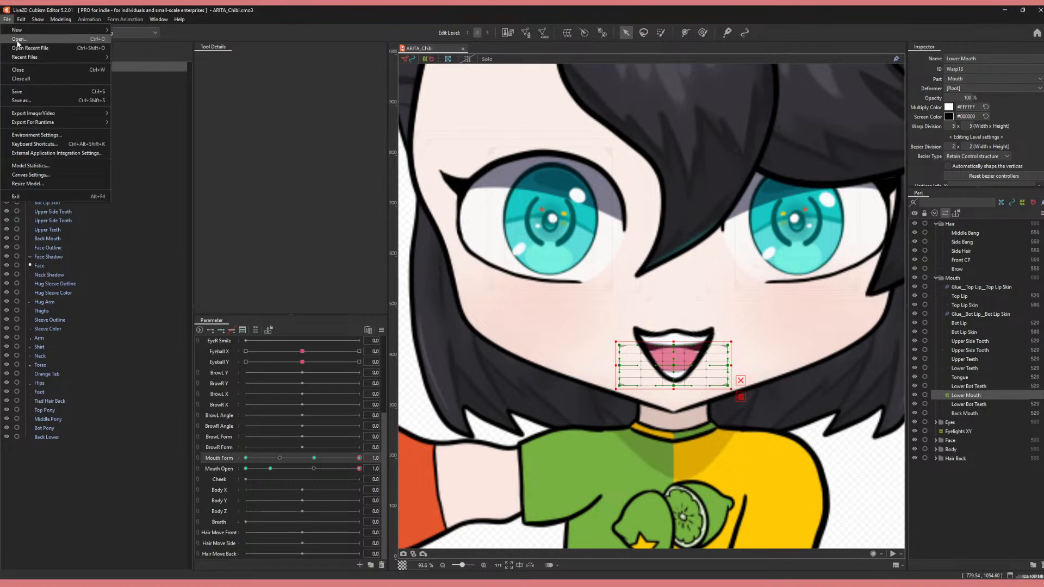
pyautogui.press('Escape')
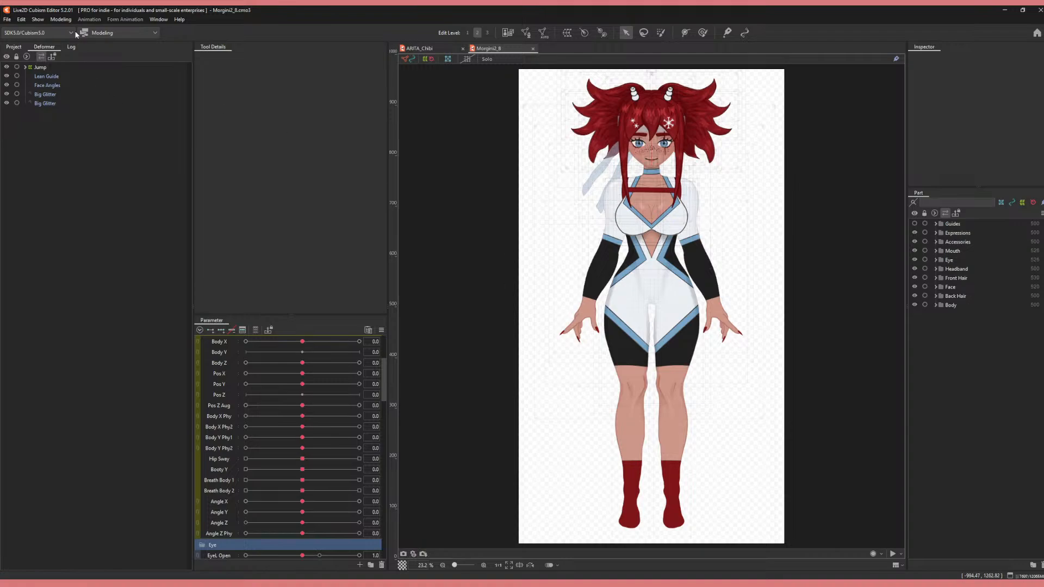
pyautogui.click(60, 19)
pyautogui.moveTo(68, 30)
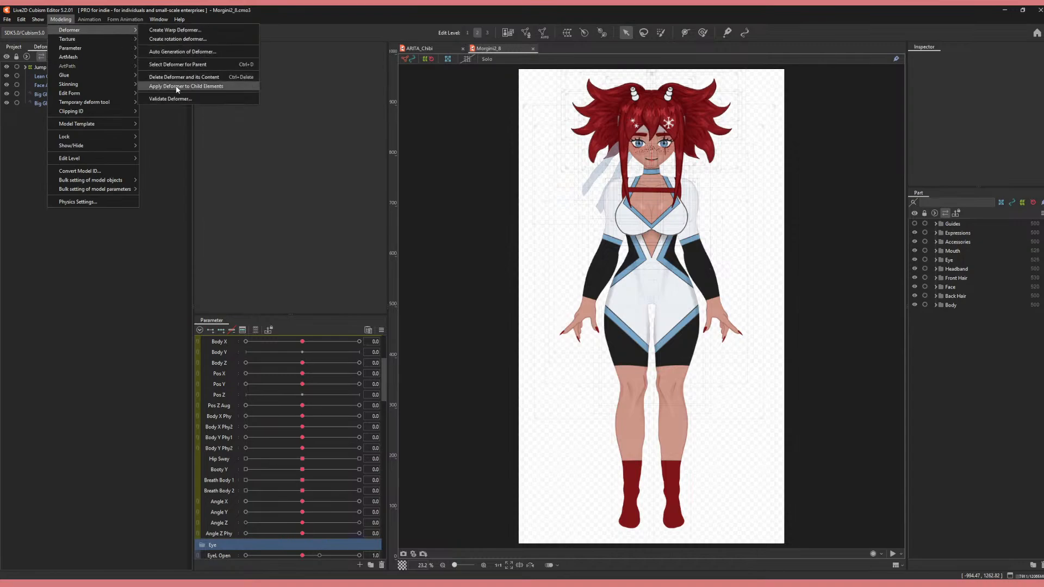
pyautogui.click(421, 175)
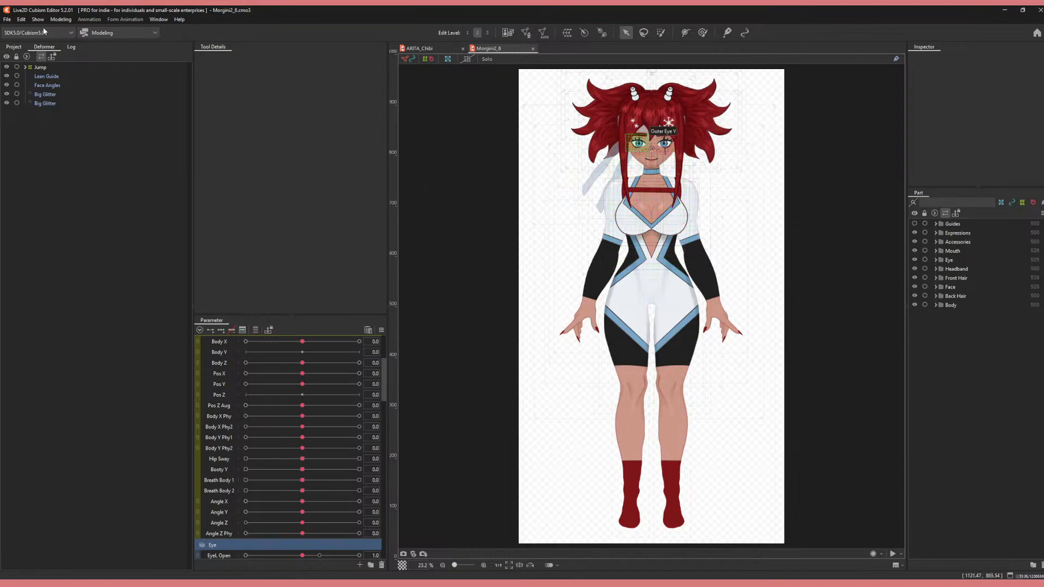
pyautogui.click(61, 19)
pyautogui.click(70, 201)
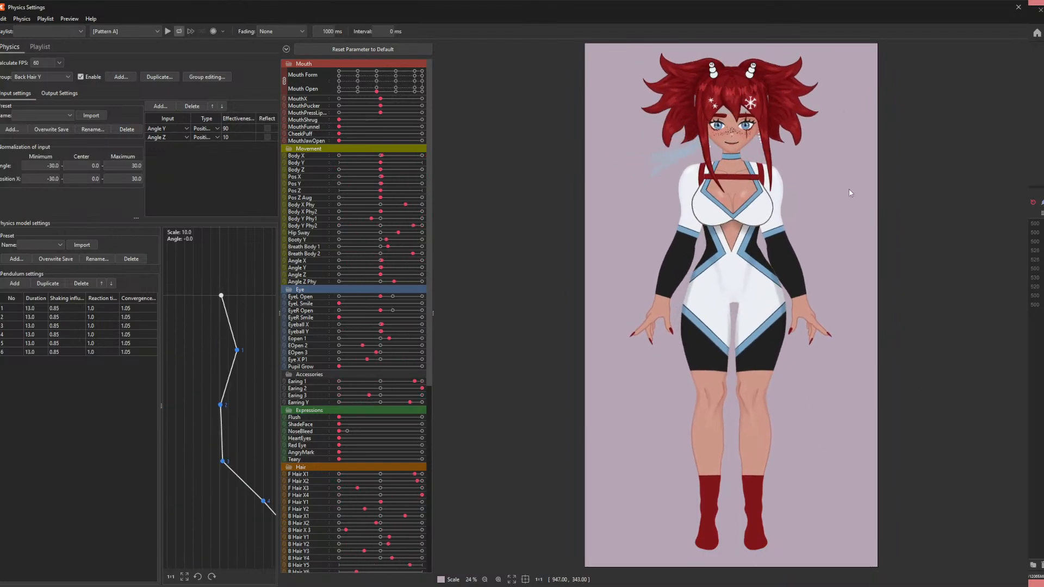
# - Examine the red-haired model's physics by swinging it around in the preview, and close the physics settings
pyautogui.scroll(2, 835, 255)
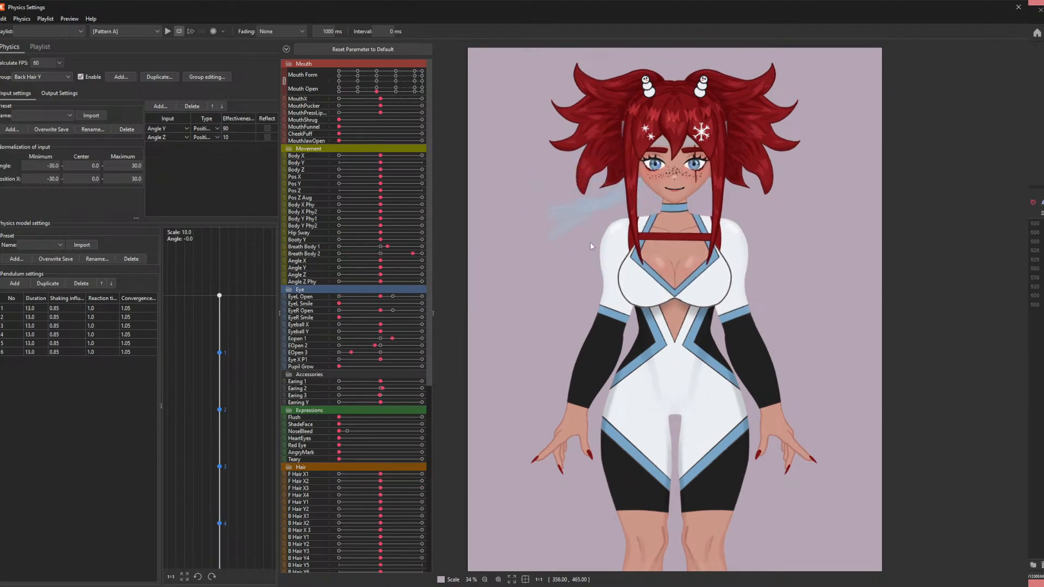
pyautogui.scroll(1, 589, 354)
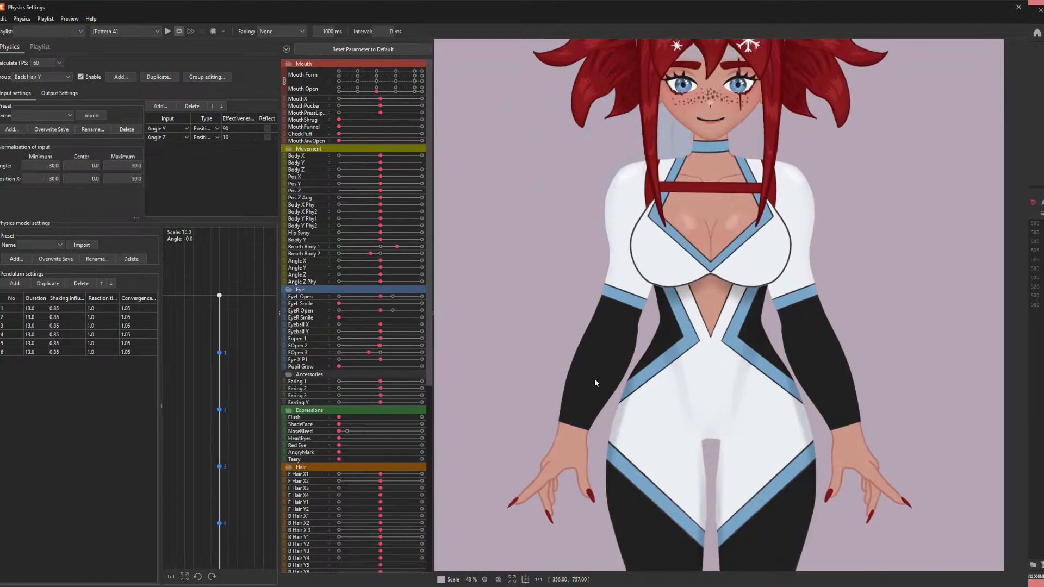
pyautogui.scroll(-1, 887, 335)
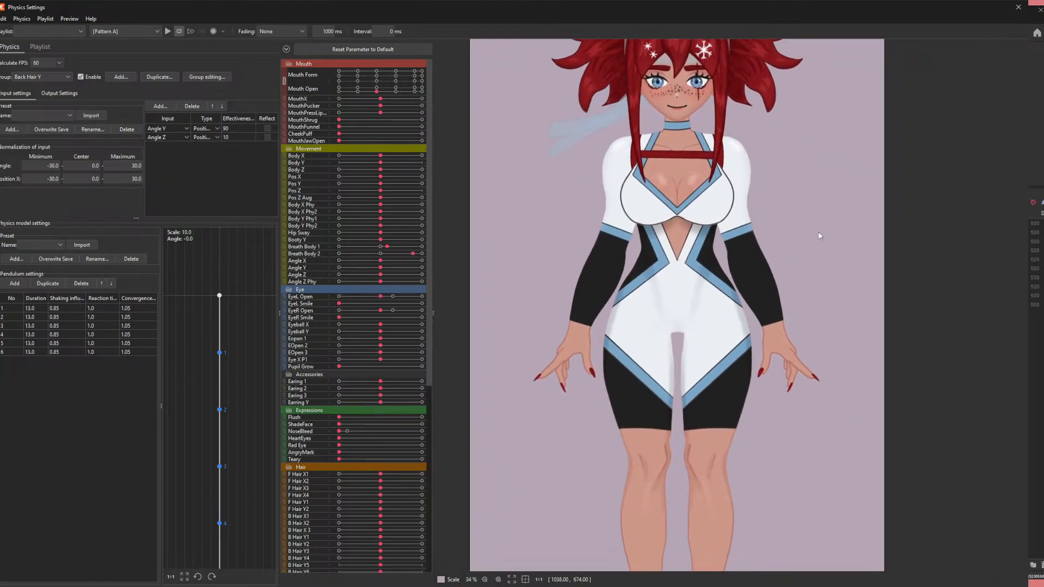
pyautogui.moveTo(818, 233); pyautogui.dragTo(1009, 41)
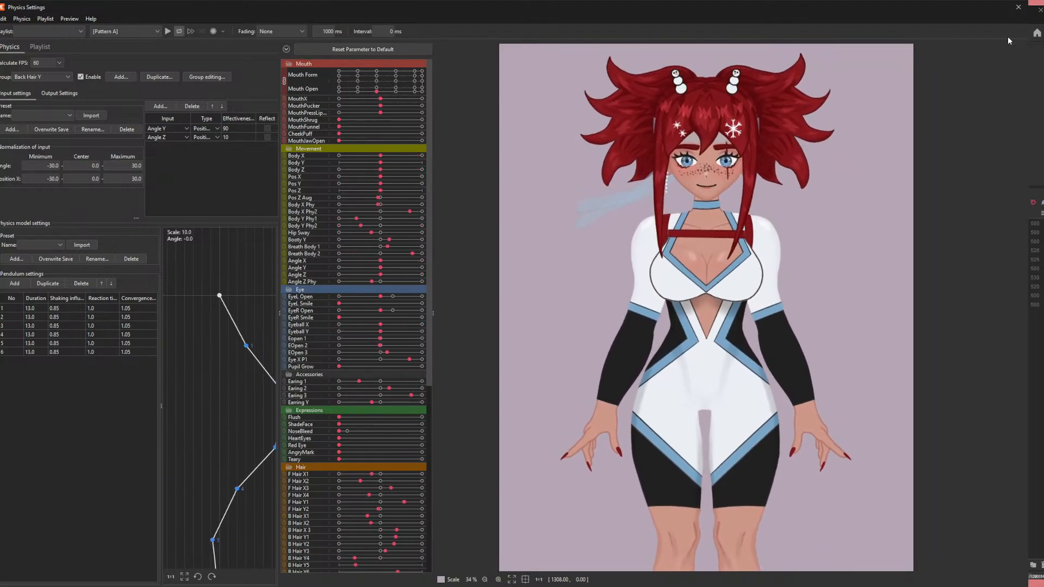
pyautogui.click(1018, 8)
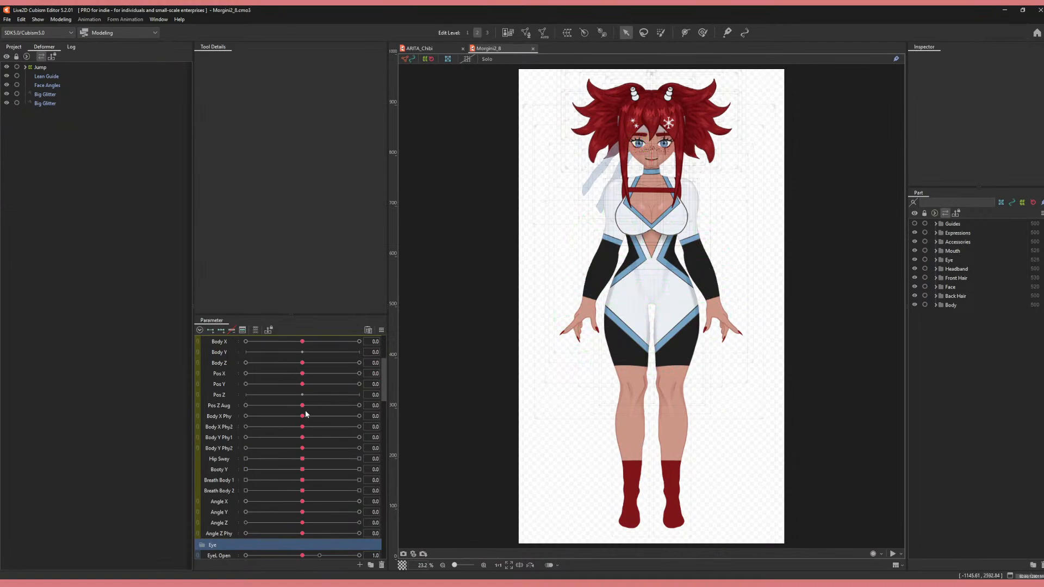
# - Examine the parameter groups of Morgini2_B and how MouthPucker, MouthPressLip, MouthShrug and MouthFunnel change its mouth
pyautogui.scroll(-1, 306, 414)
pyautogui.scroll(-6, 300, 412)
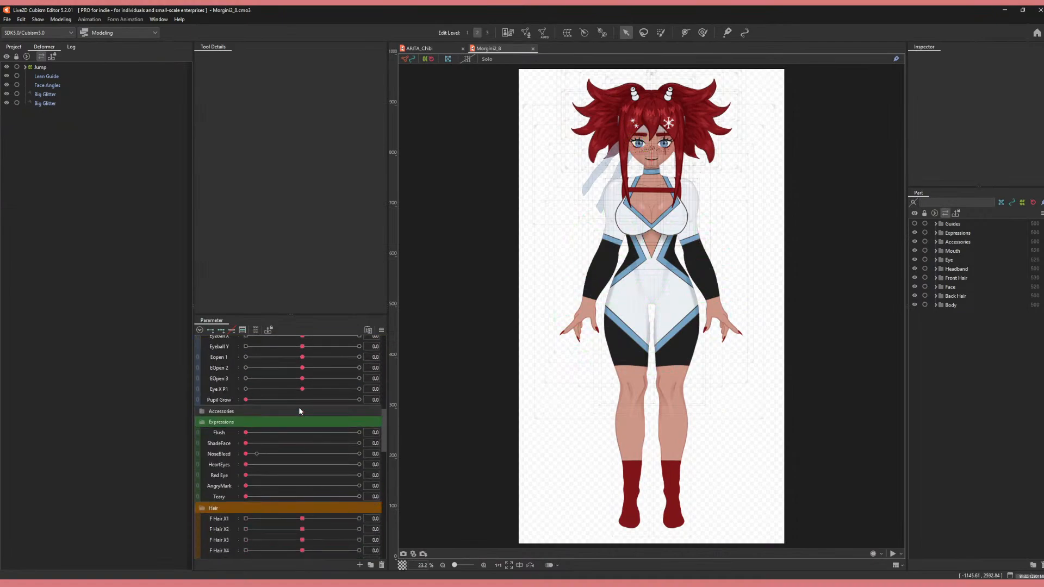
pyautogui.scroll(-2, 300, 412)
pyautogui.scroll(8, 299, 412)
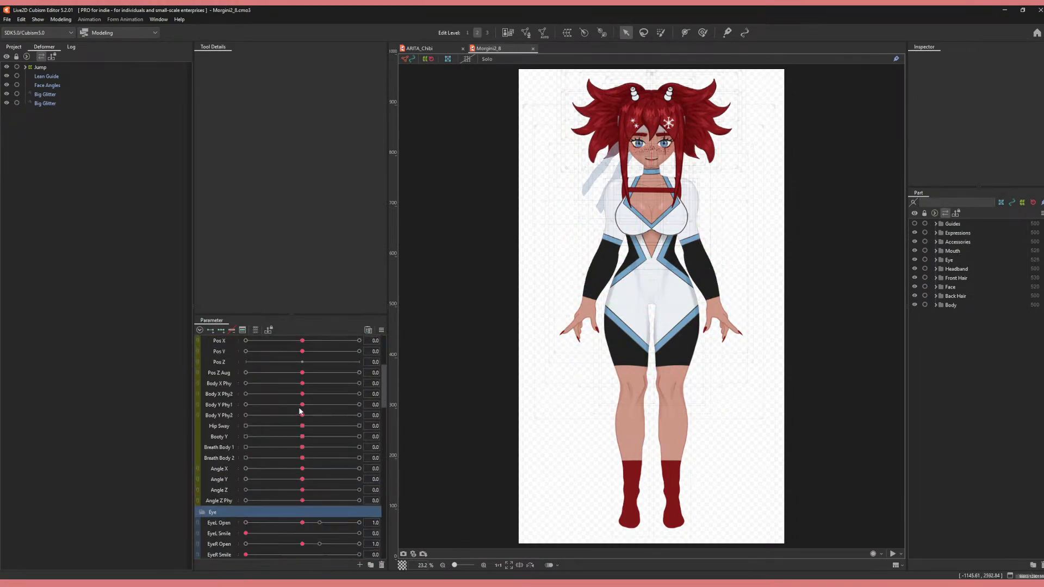
pyautogui.scroll(5, 300, 412)
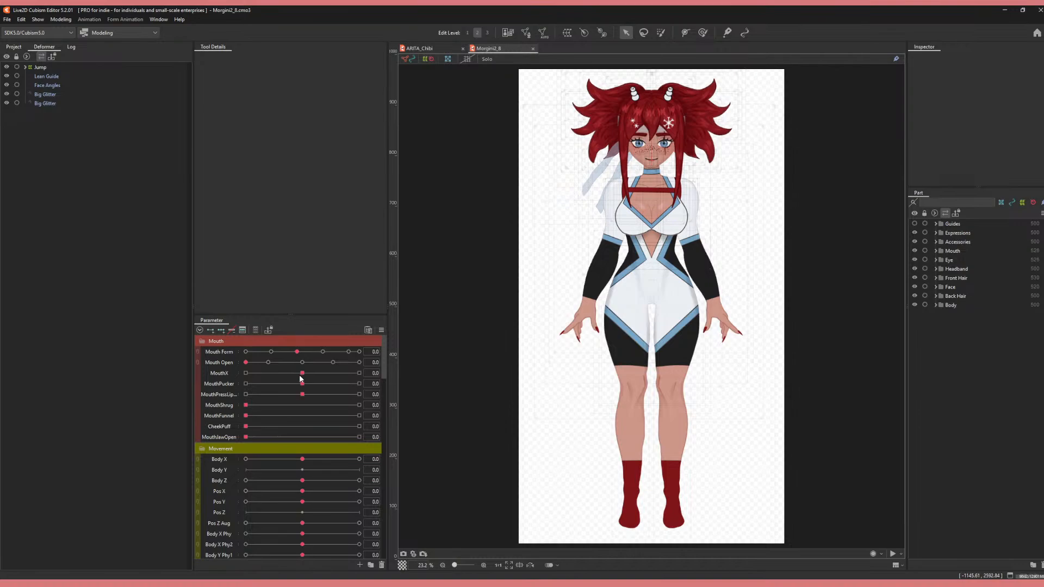
pyautogui.click(222, 376)
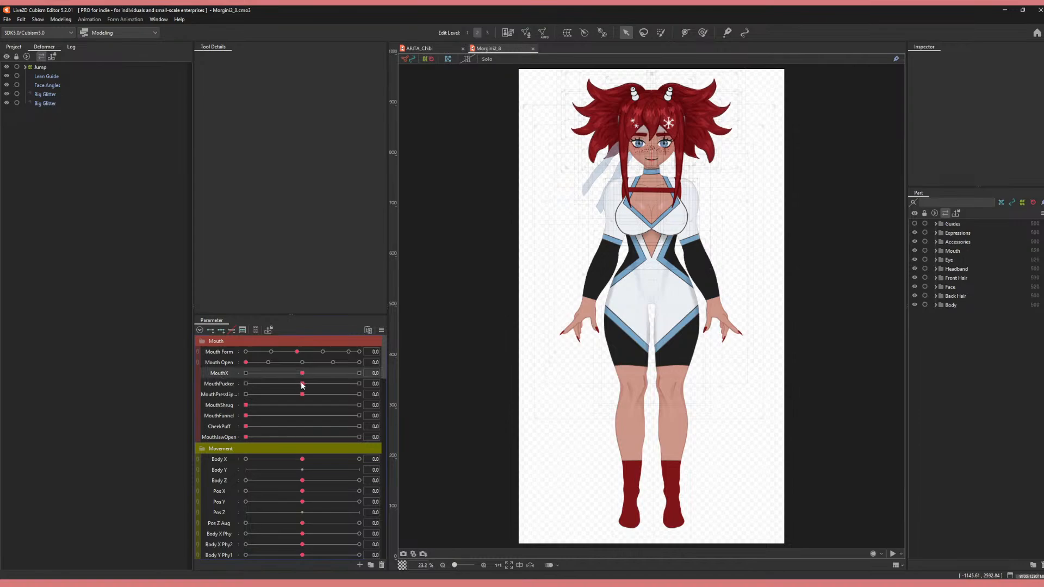
pyautogui.scroll(5, 658, 162)
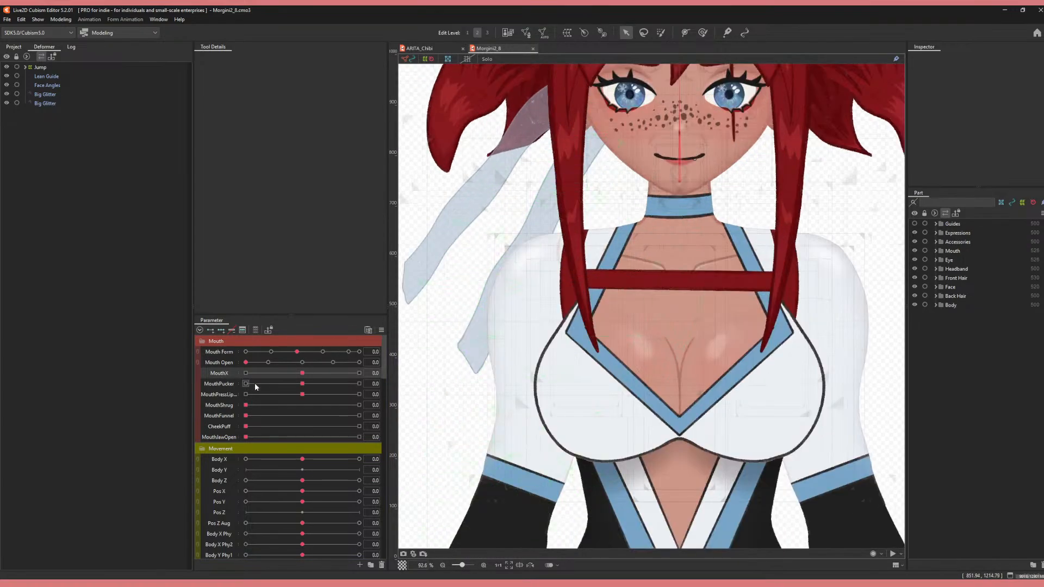
pyautogui.moveTo(302, 384); pyautogui.dragTo(194, 390)
pyautogui.click(304, 394)
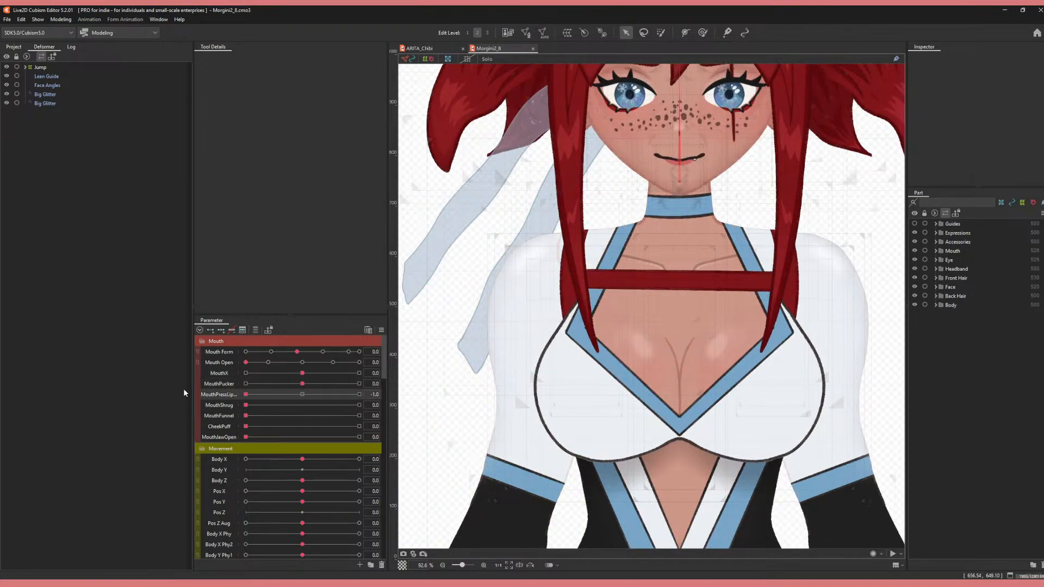
pyautogui.click(301, 395)
pyautogui.moveTo(245, 406); pyautogui.dragTo(235, 379)
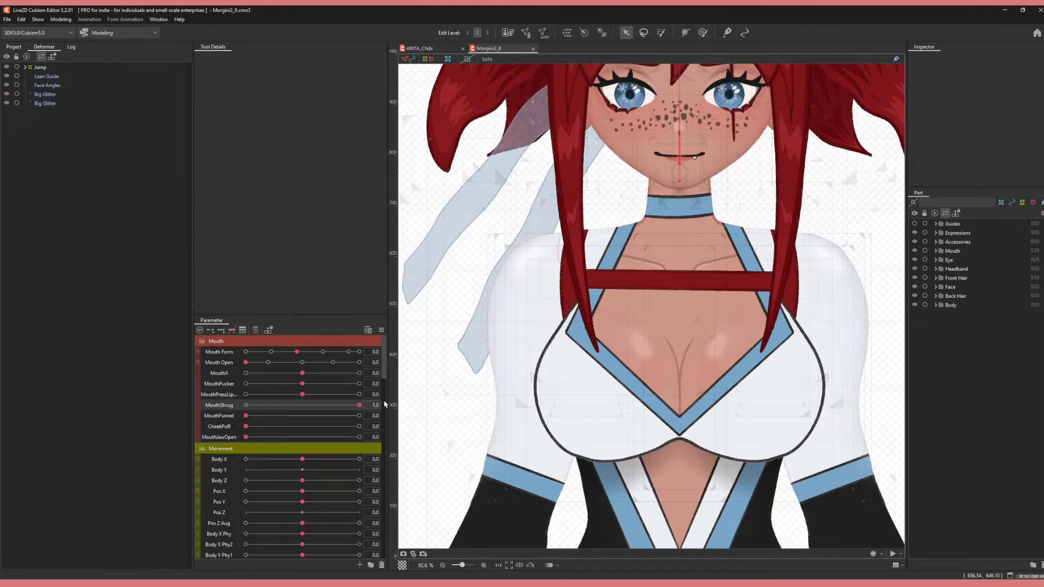
pyautogui.moveTo(245, 416); pyautogui.dragTo(220, 374)
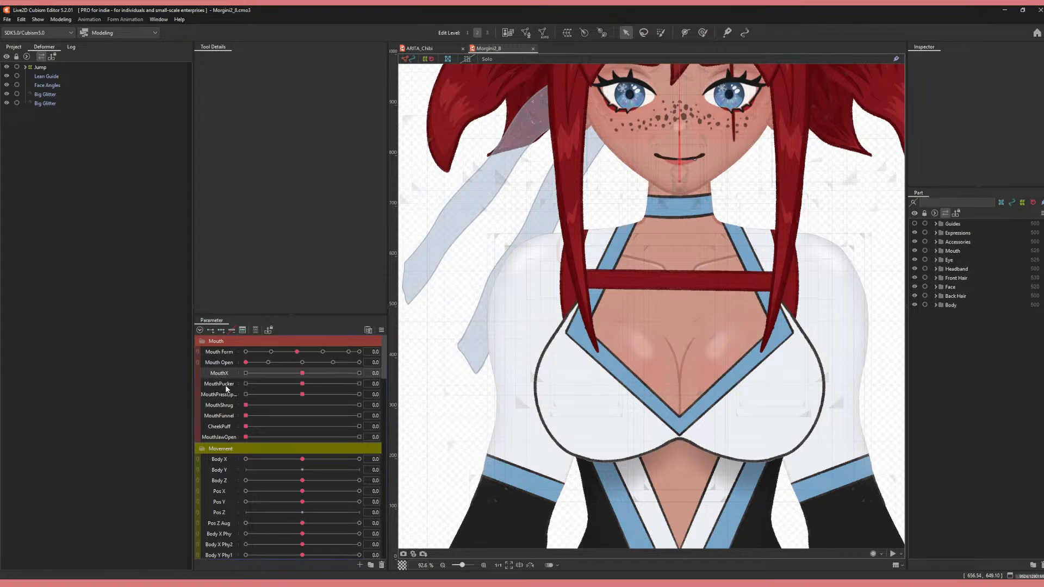
pyautogui.keyDown('ctrl'); pyautogui.click(229, 424); pyautogui.keyUp('ctrl')
pyautogui.keyDown('ctrl'); pyautogui.click(229, 435); pyautogui.keyUp('ctrl')
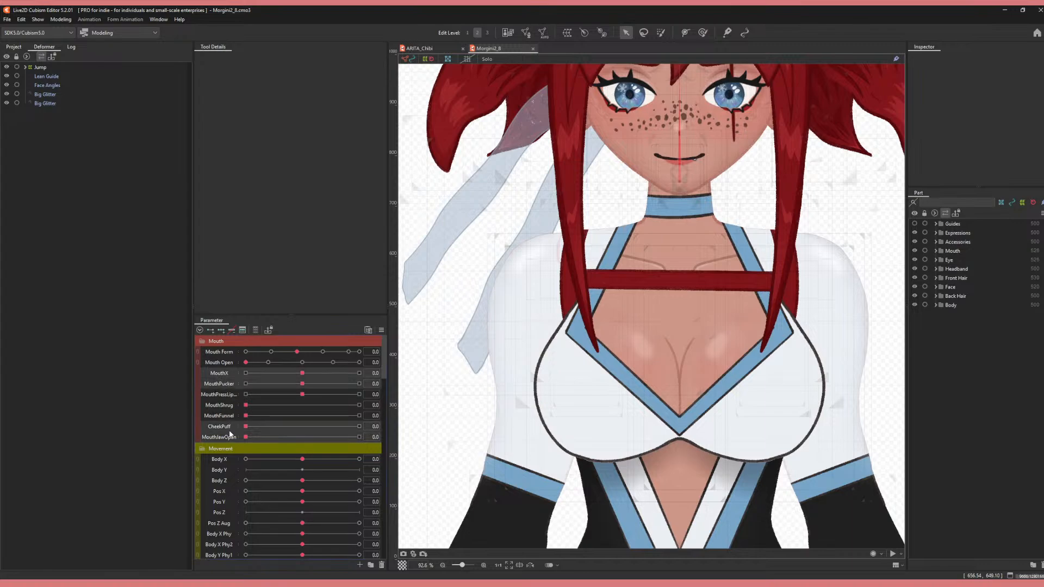
# - Switch to ARITA_Chibi and create a new parameter folder named Mouth
pyautogui.click(441, 49)
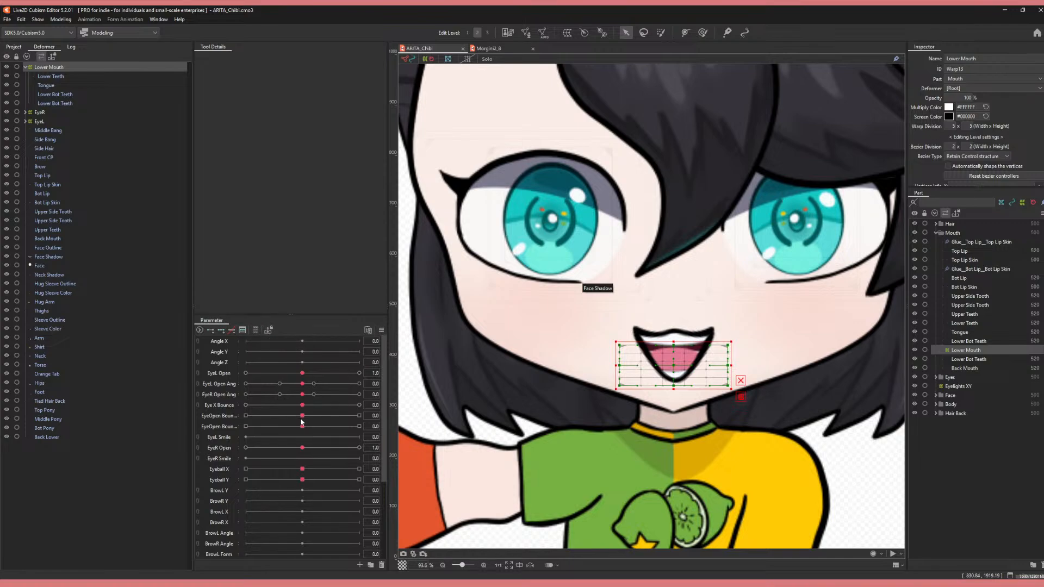
pyautogui.scroll(-4, 231, 422)
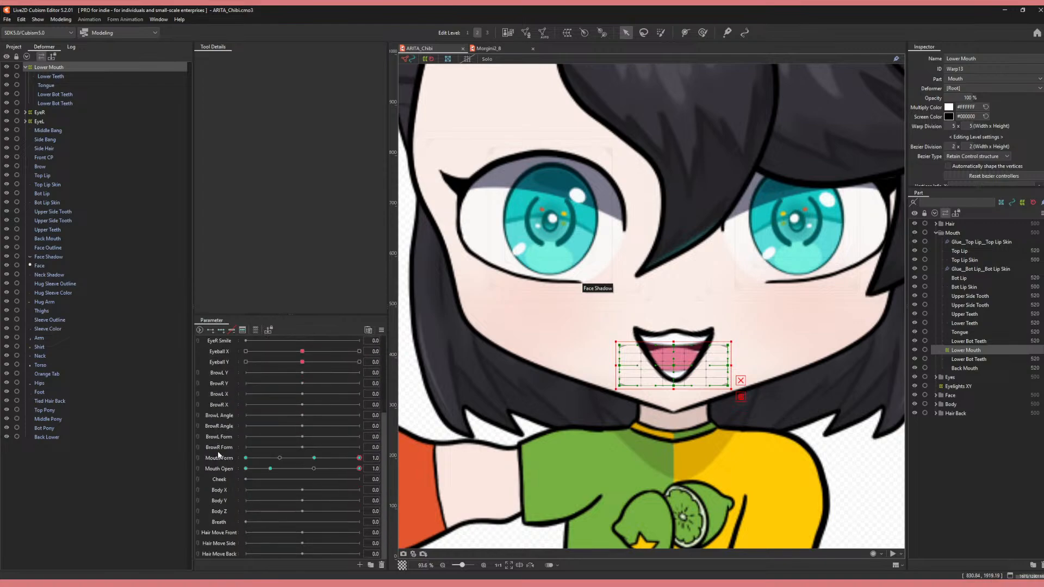
pyautogui.click(371, 566)
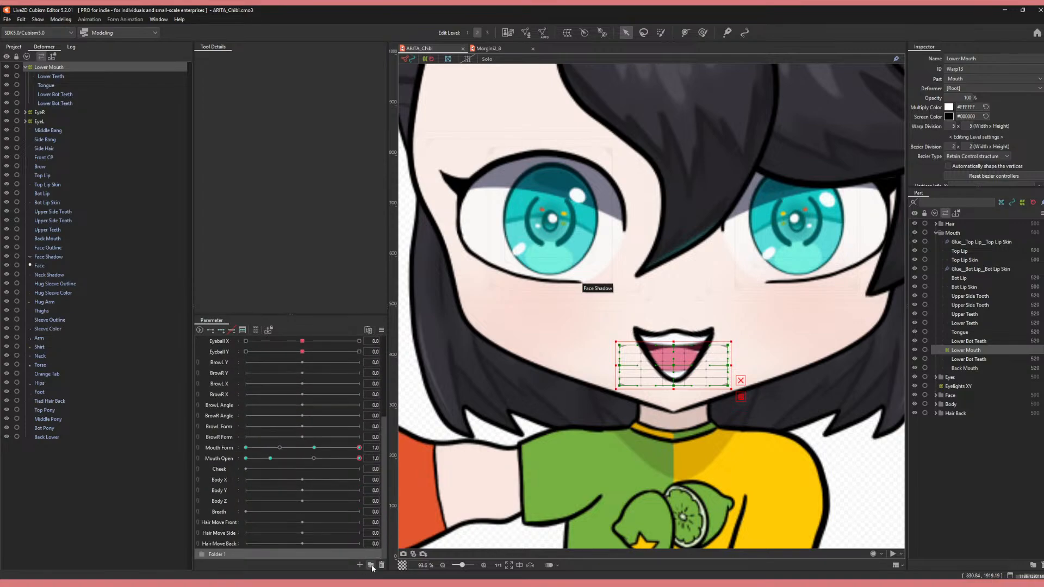
pyautogui.doubleClick(227, 555)
pyautogui.press('BackSpace')
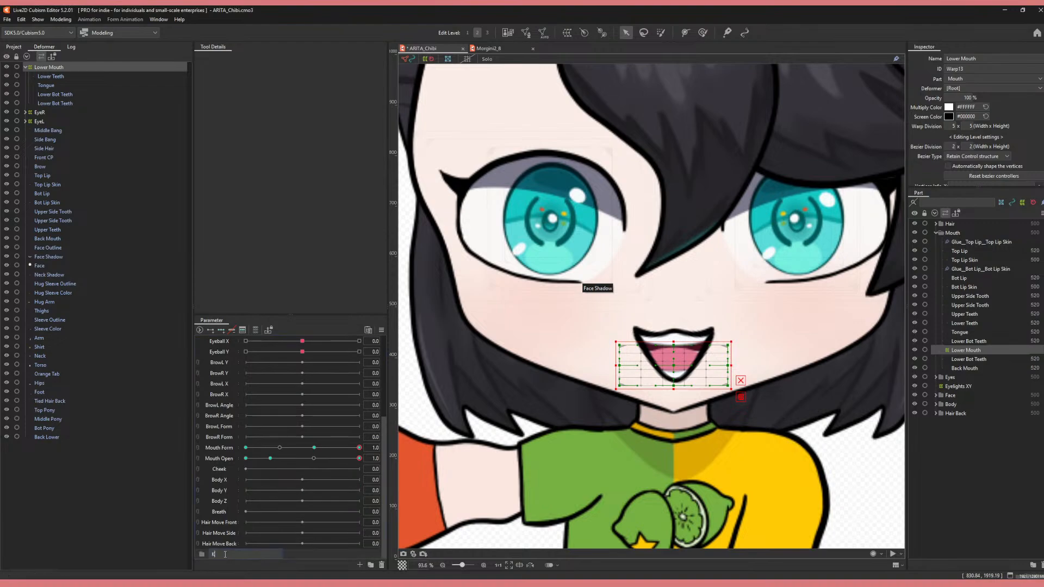
pyautogui.write('Mouth')
pyautogui.press('Return')
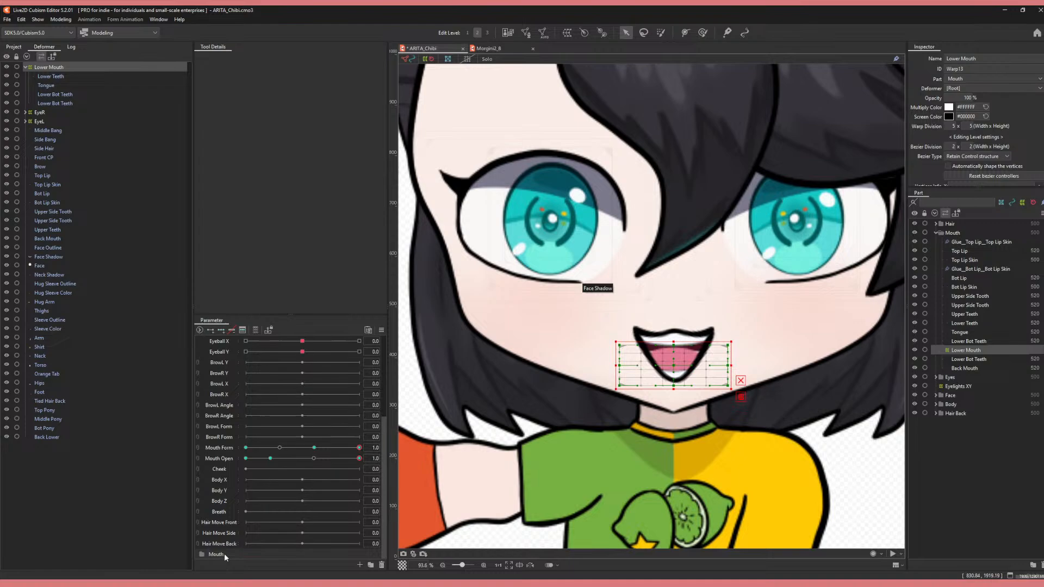
# - Move the Mouth folder to the start of the parameter list and put Mouth Form and Mouth Open in it
pyautogui.keyDown('shift'); pyautogui.click(226, 457); pyautogui.keyUp('shift')
pyautogui.moveTo(225, 457); pyautogui.dragTo(221, 341)
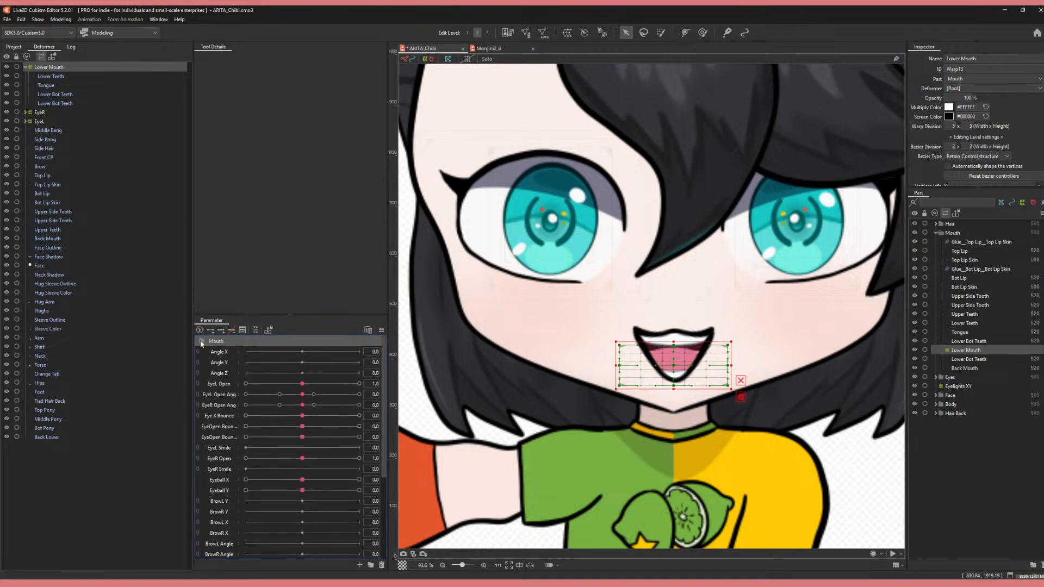
pyautogui.scroll(-4, 203, 341)
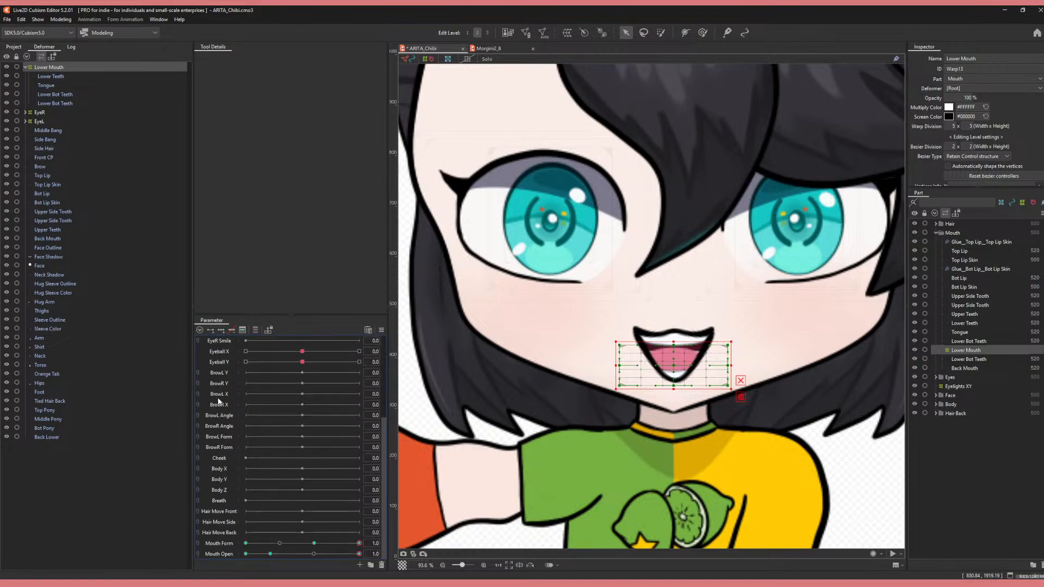
pyautogui.moveTo(213, 554); pyautogui.dragTo(227, 339)
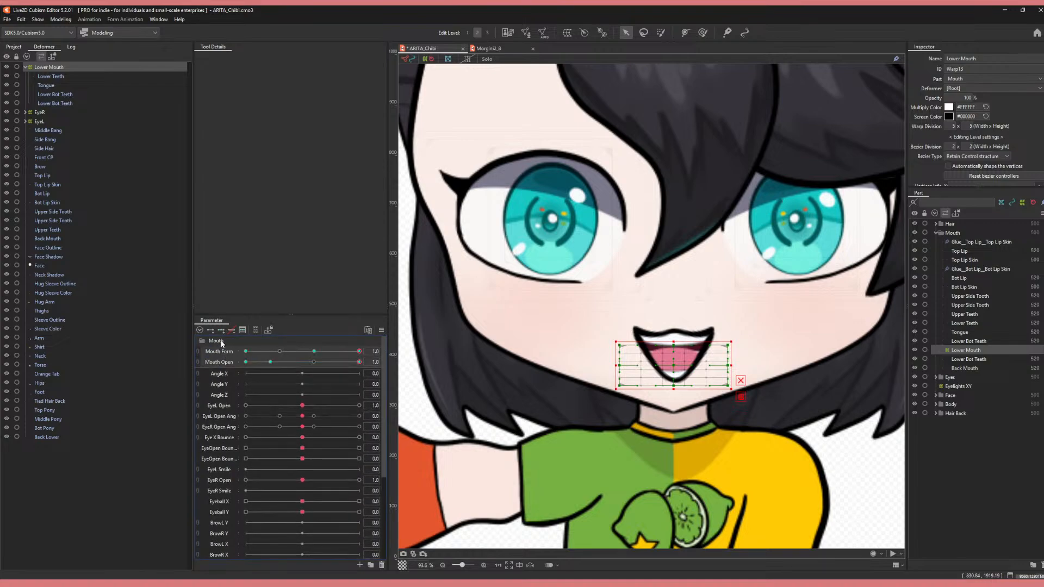
# - Create a parameter named MouthX in ARITA_Chibi's Mouth folder, after Mouth Open, using Morgini2_B's mouth parameters as reference
pyautogui.click(495, 50)
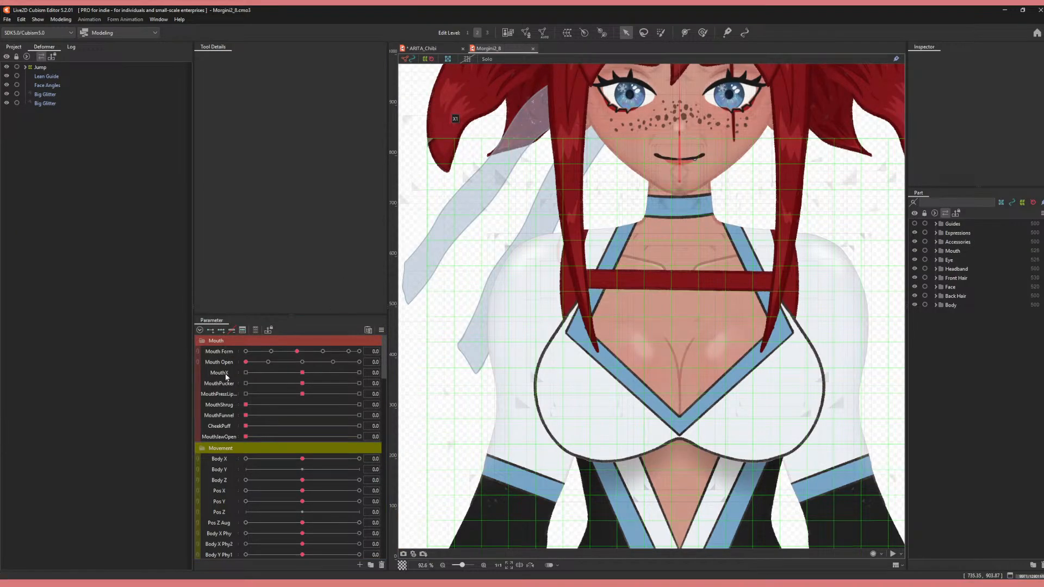
pyautogui.click(226, 375)
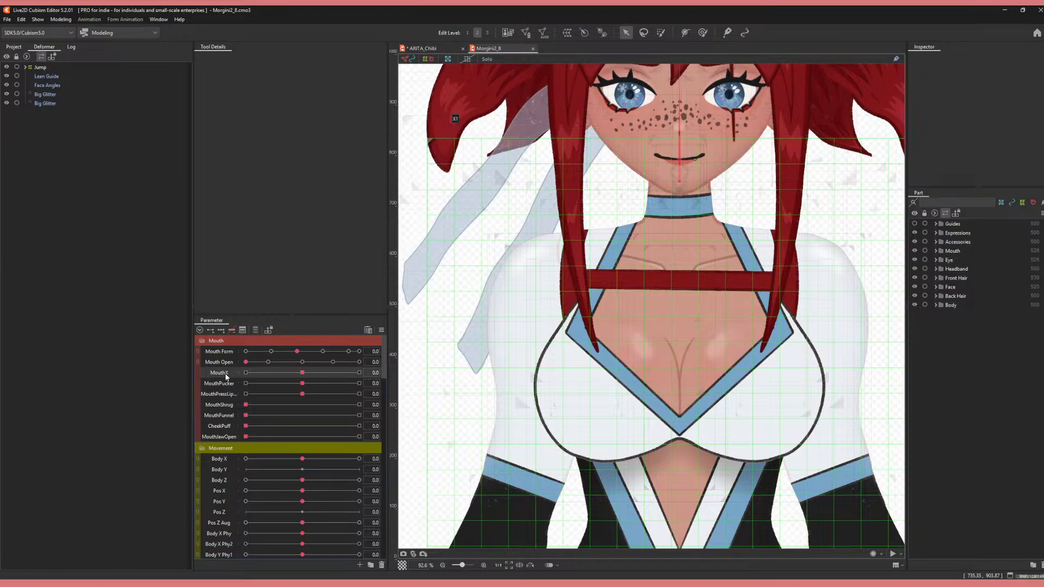
pyautogui.click(433, 49)
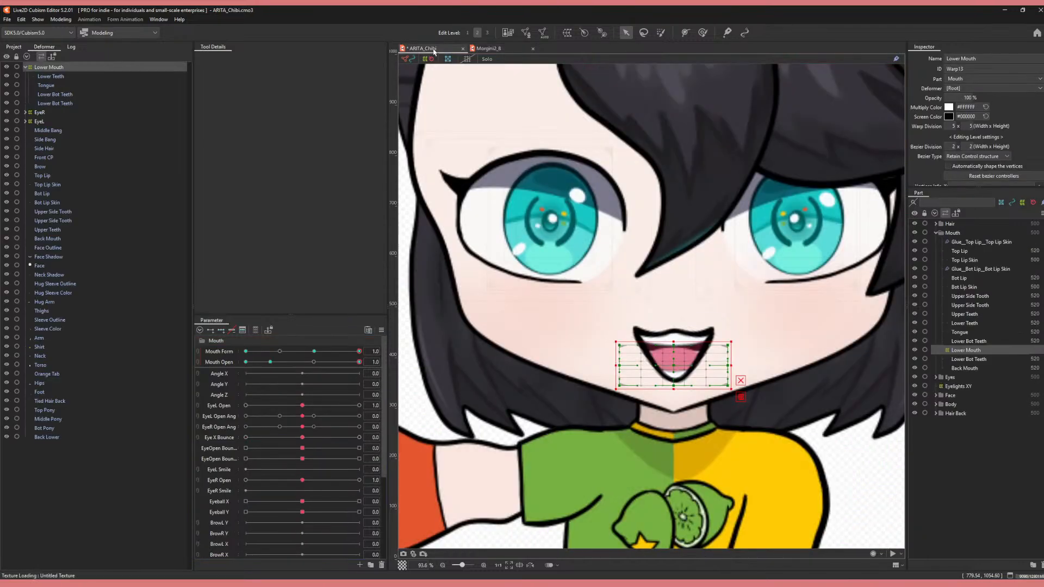
pyautogui.click(228, 377)
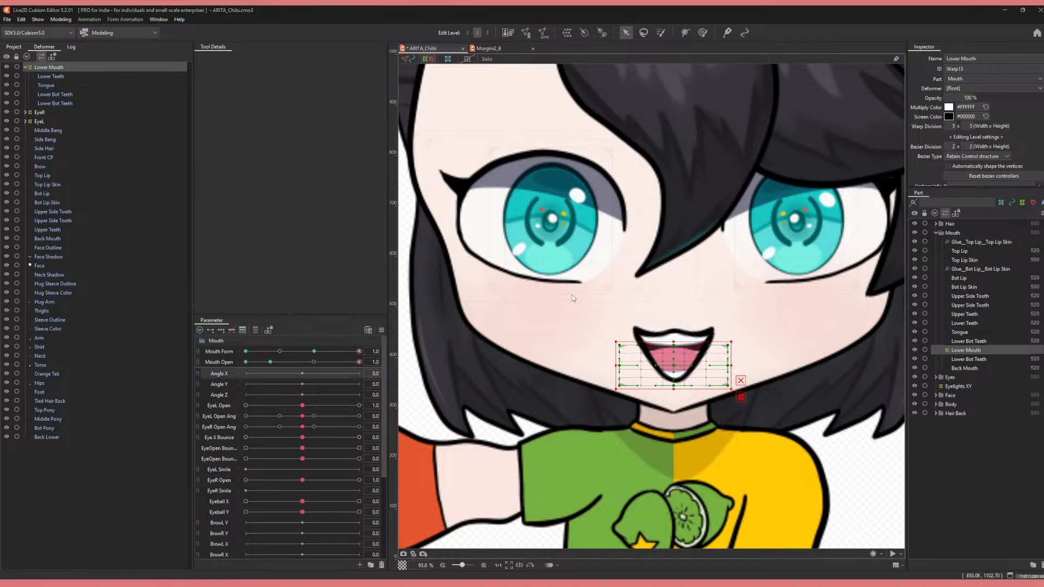
pyautogui.click(487, 49)
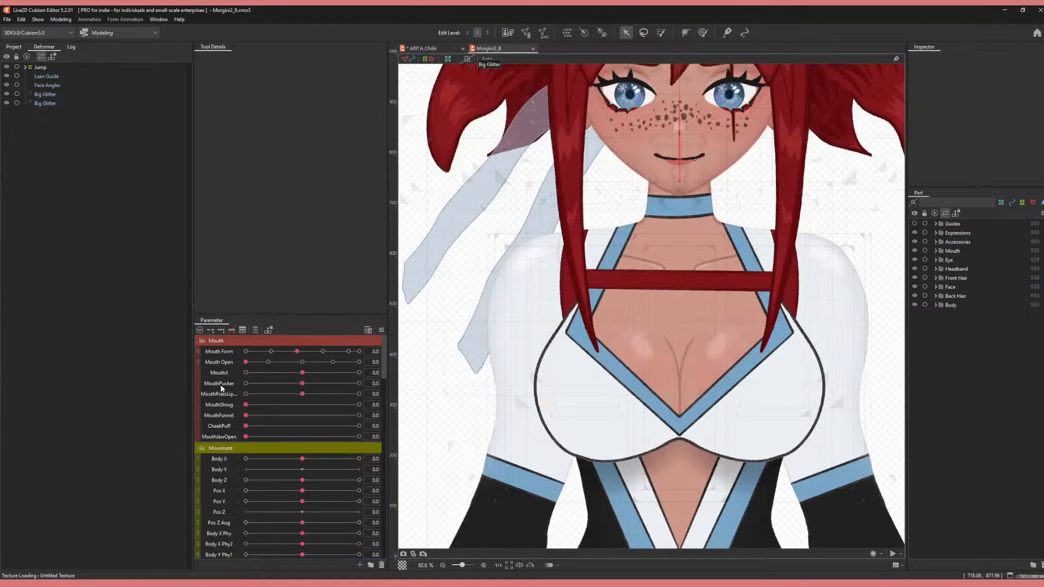
pyautogui.click(302, 373)
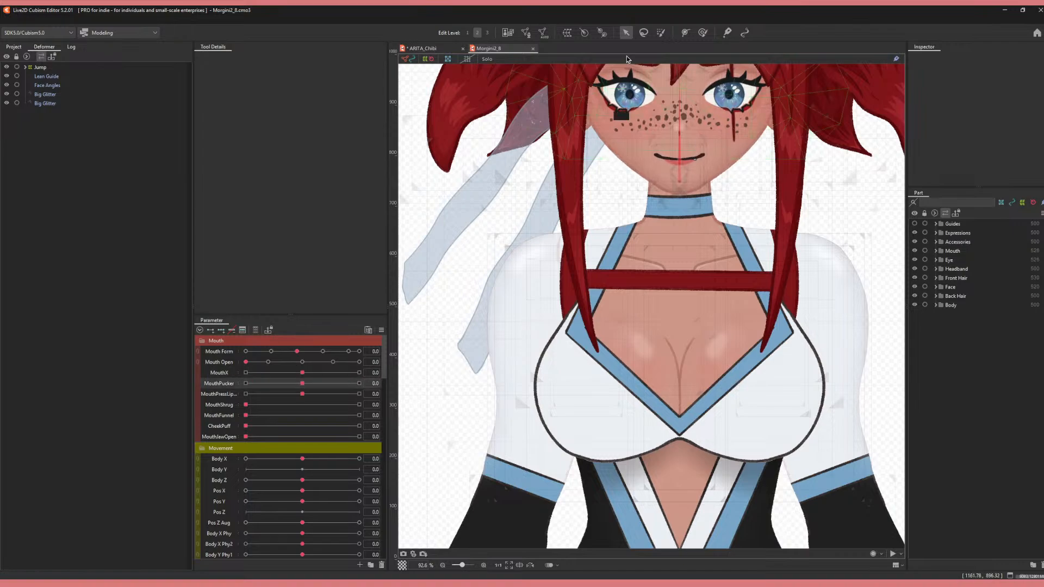
pyautogui.click(427, 48)
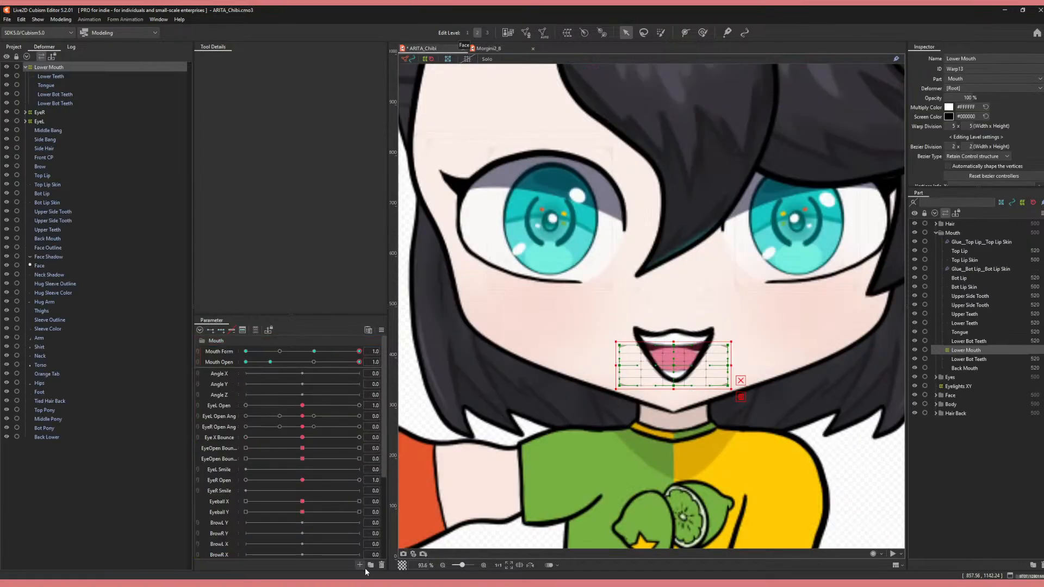
pyautogui.scroll(-5, 364, 566)
pyautogui.scroll(5, 276, 477)
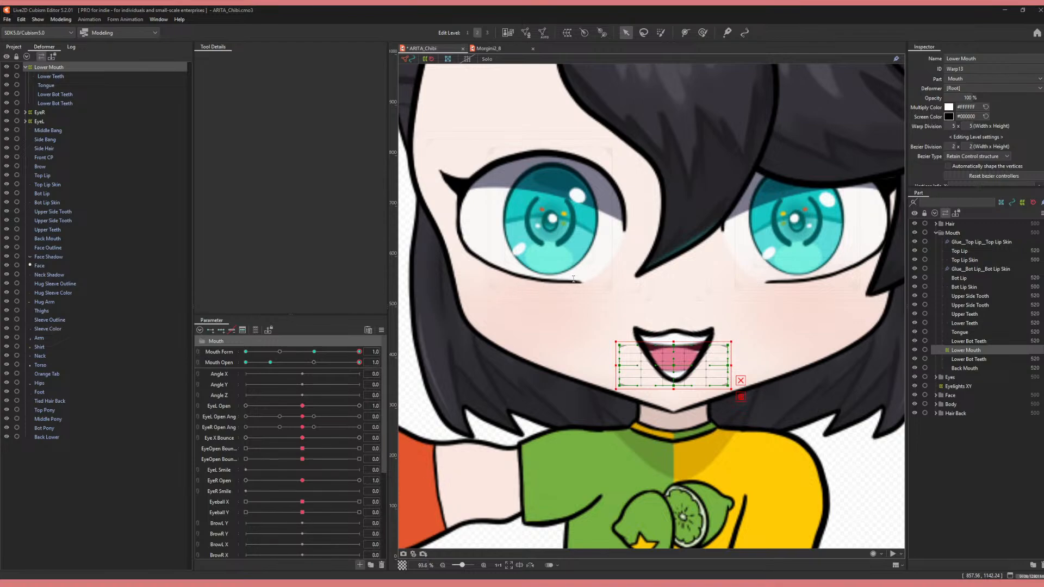
pyautogui.click(517, 345)
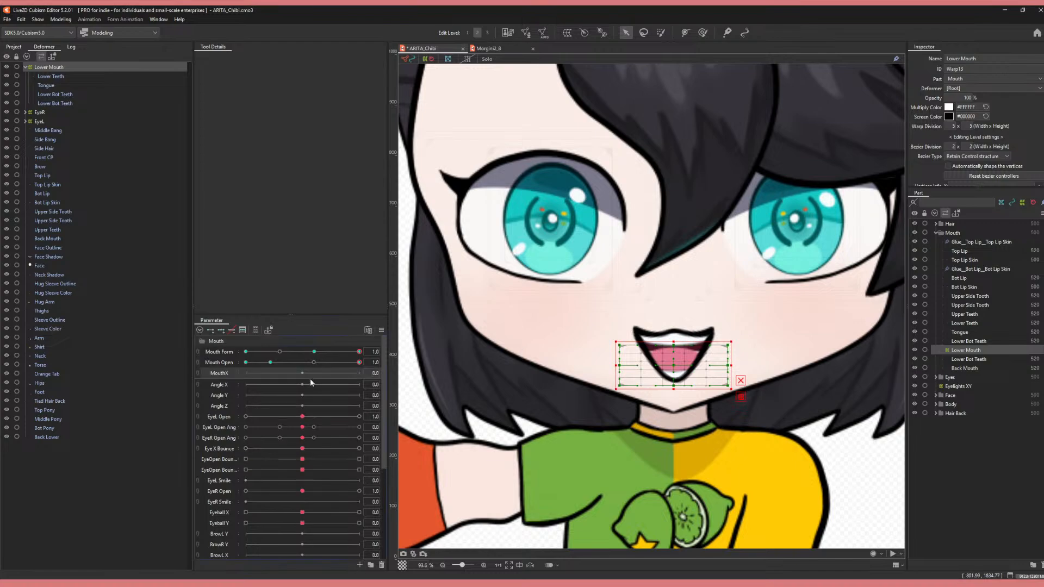
# - Create a parameter named MouthPucker and move it into the Mouth folder directly after MouthX
pyautogui.click(489, 49)
pyautogui.click(441, 49)
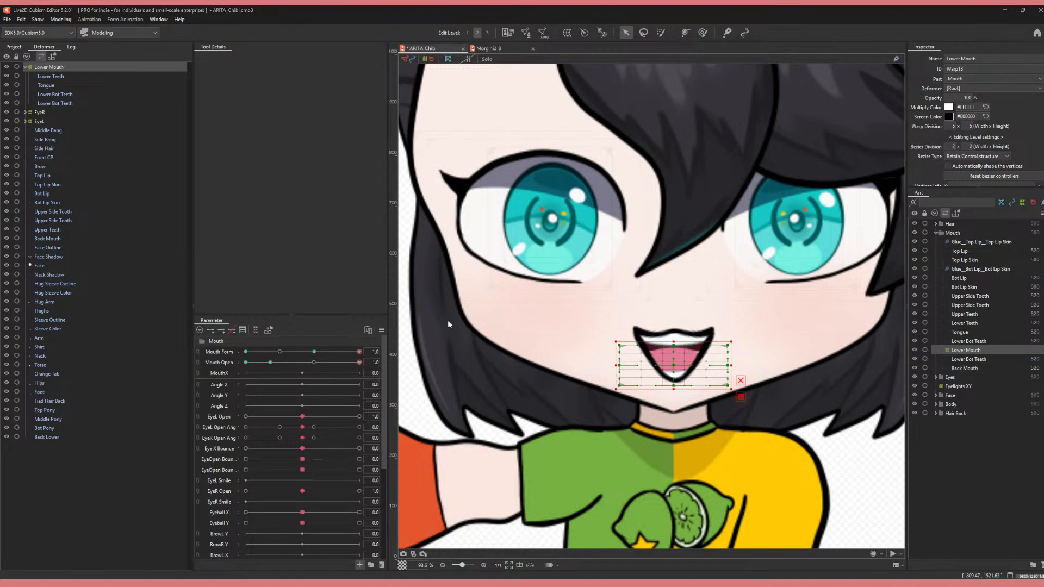
pyautogui.press('Return')
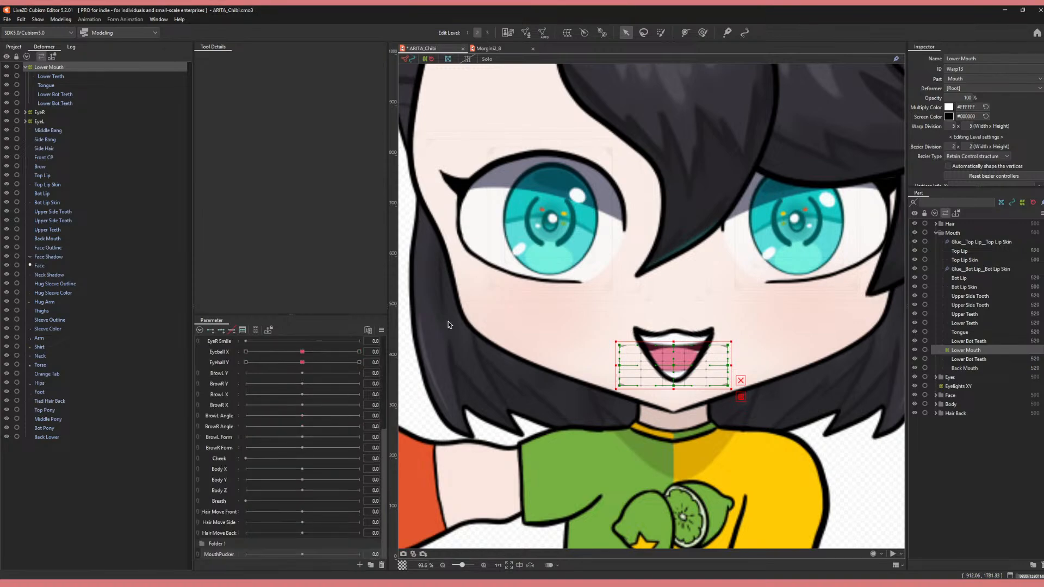
pyautogui.moveTo(228, 554); pyautogui.dragTo(232, 378)
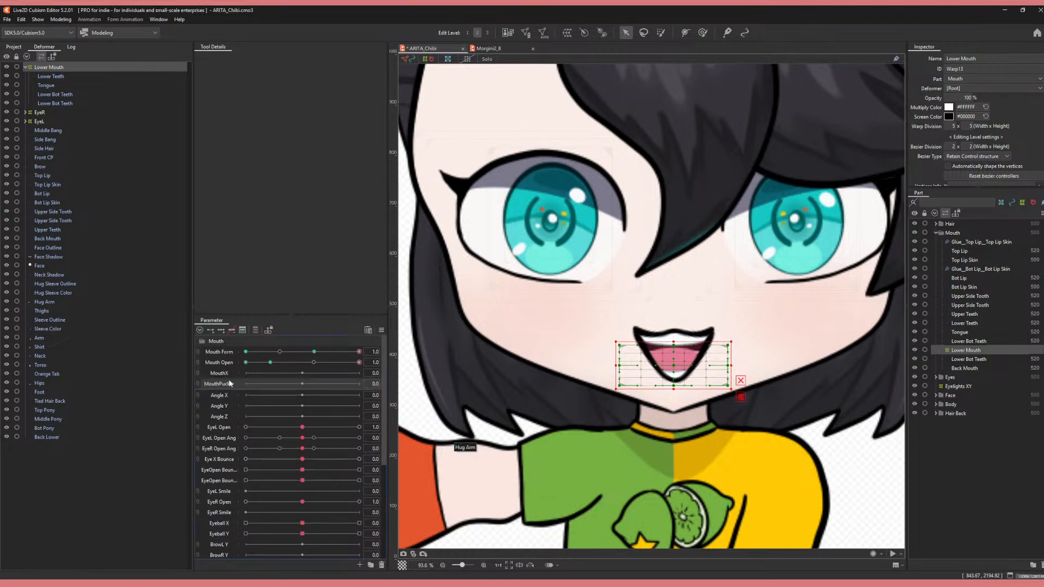
# - Check Morgini2_B's list, and add parameters CheeckPuff and MouthJawOpen to the chibi's Mouth folder, after MouthPucker
pyautogui.click(527, 49)
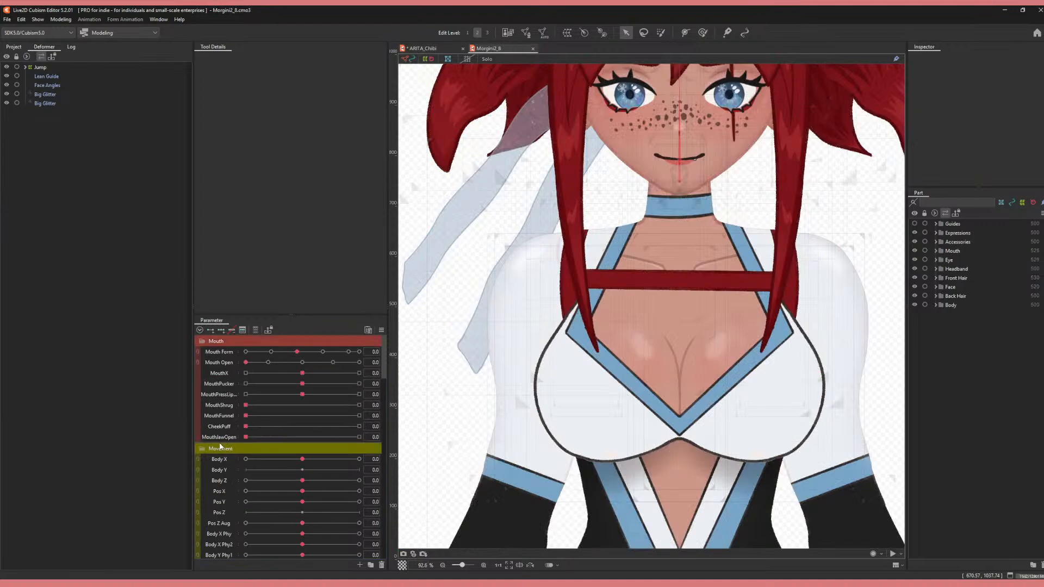
pyautogui.click(424, 48)
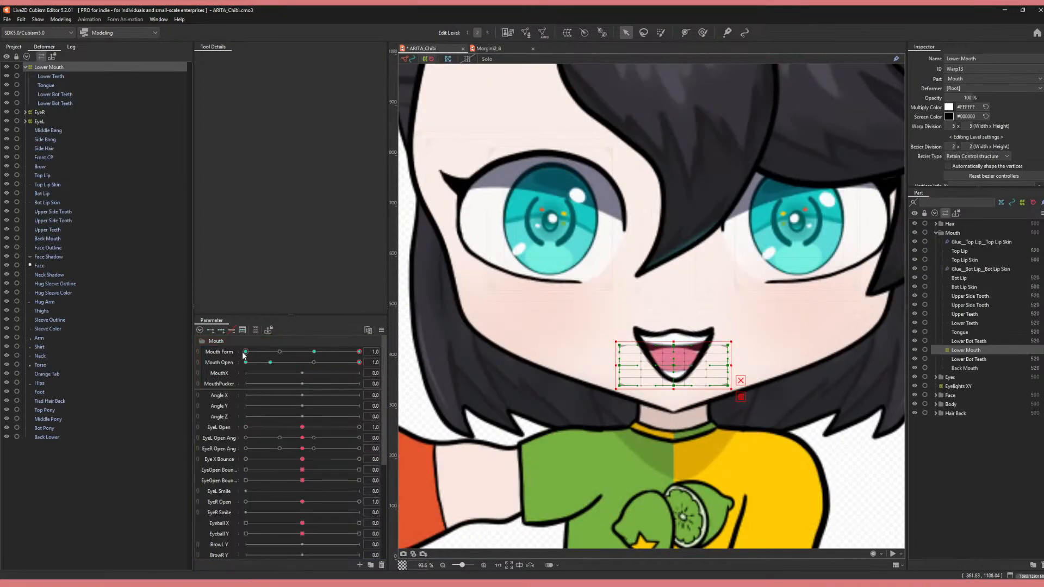
pyautogui.click(225, 376)
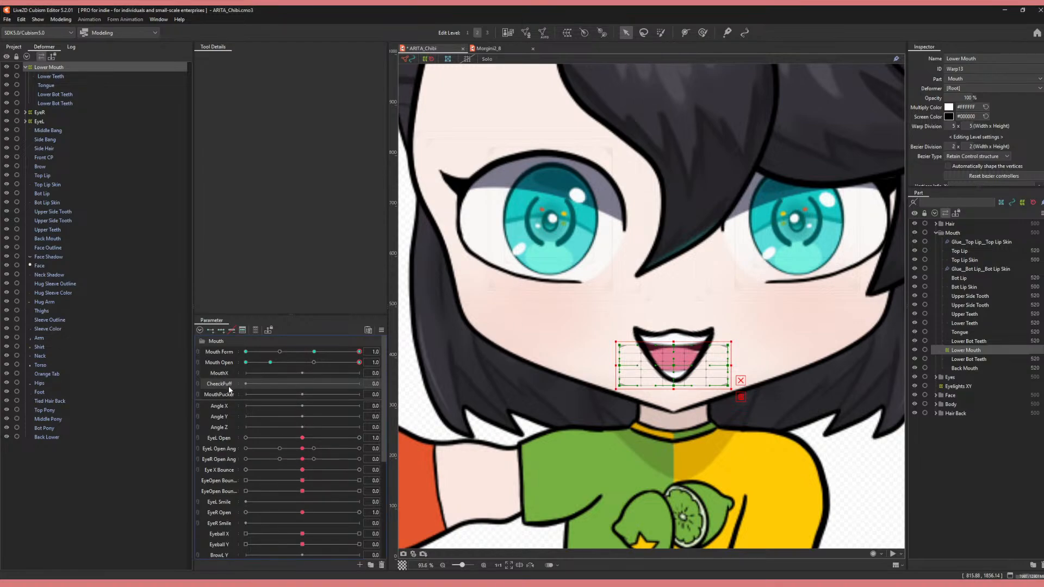
pyautogui.moveTo(229, 389); pyautogui.dragTo(225, 394)
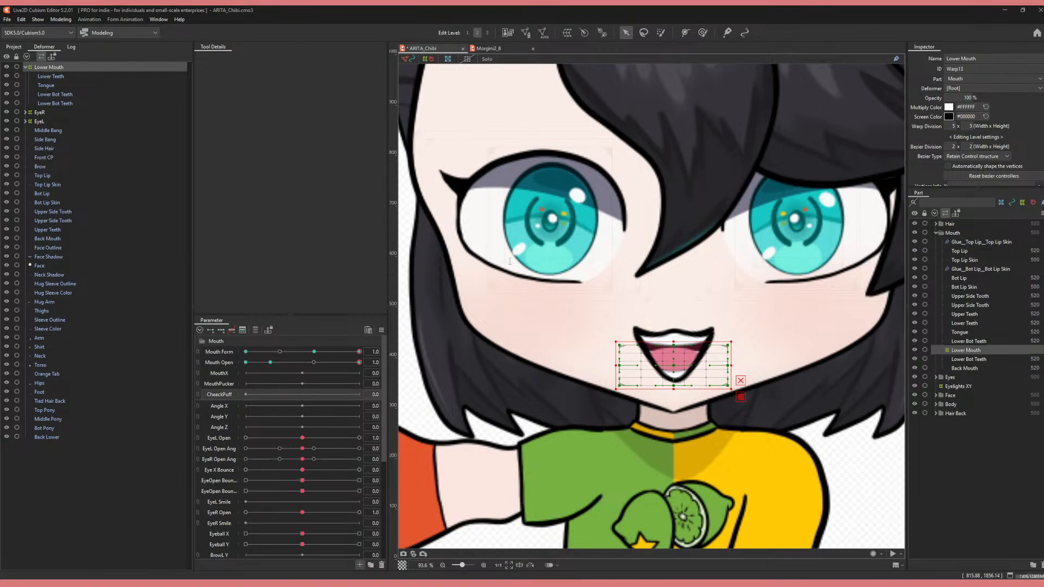
pyautogui.click(507, 347)
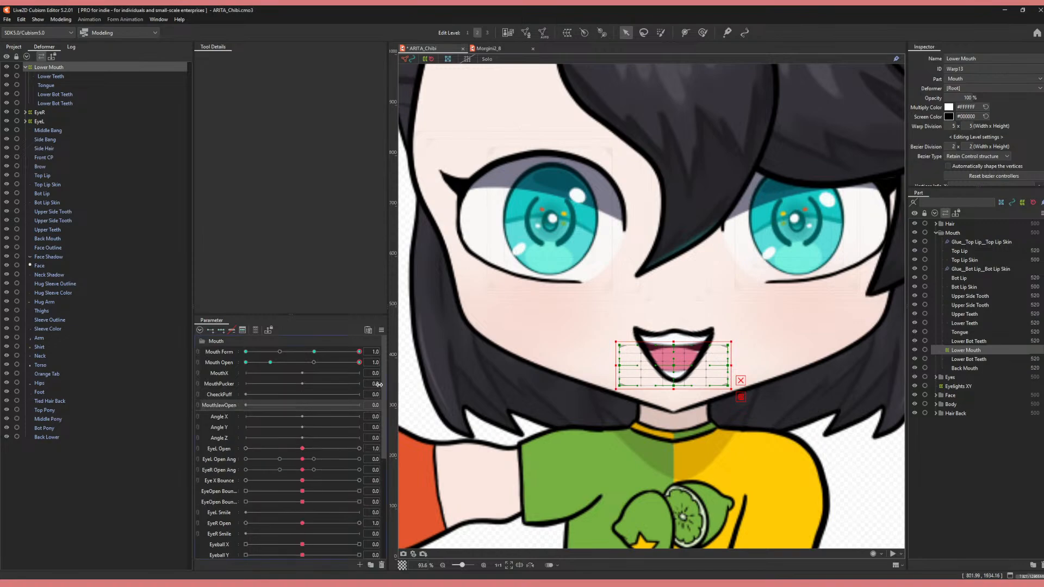
# - Try the value ranges of MouthX, MouthPucker, CheeckPuff and MouthJawOpen, and return each to its default
pyautogui.click(302, 374)
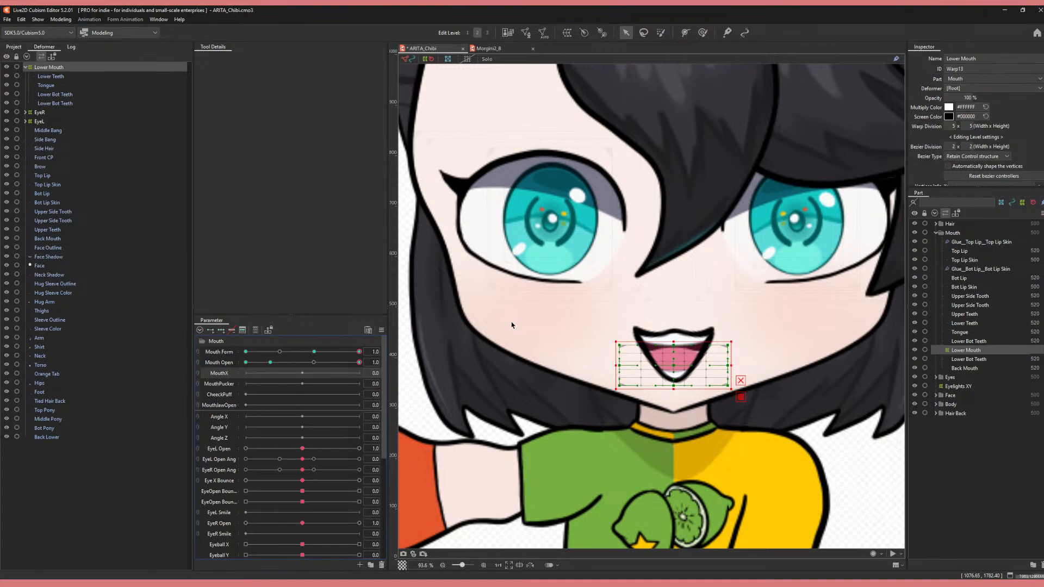
pyautogui.moveTo(302, 383); pyautogui.dragTo(297, 392)
pyautogui.click(299, 396)
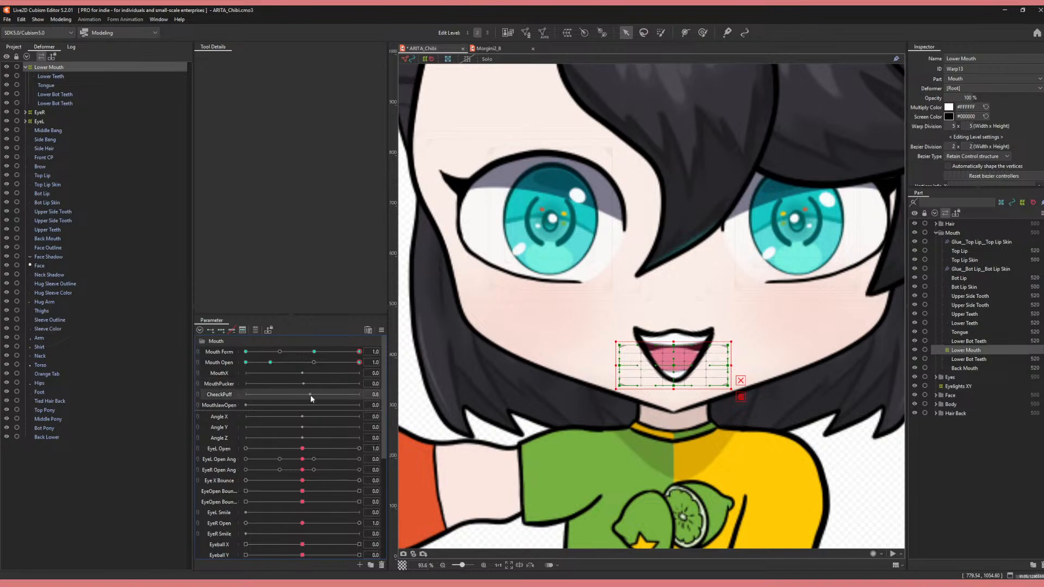
pyautogui.moveTo(245, 405); pyautogui.dragTo(290, 415)
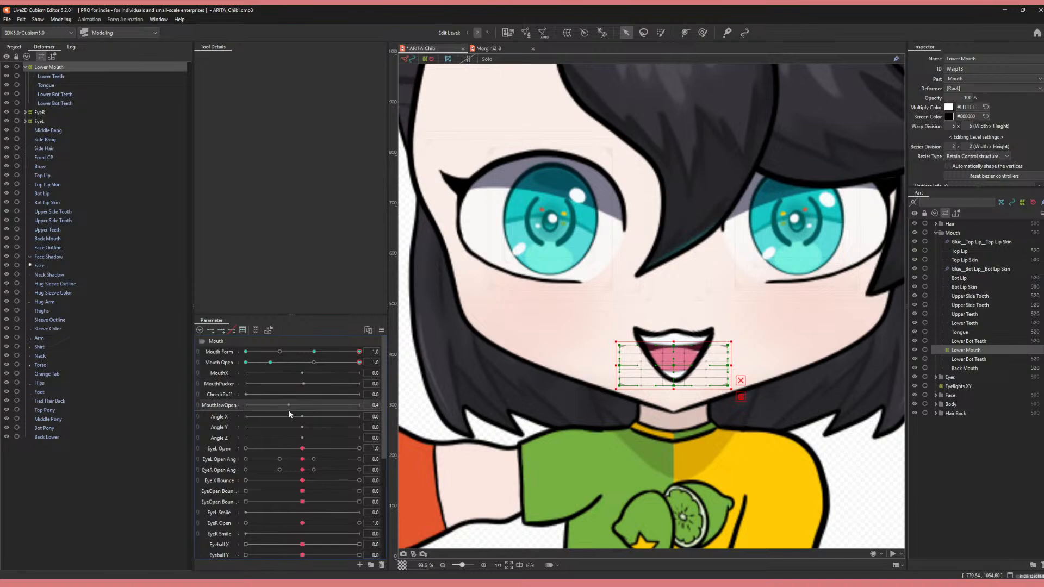
pyautogui.click(303, 384)
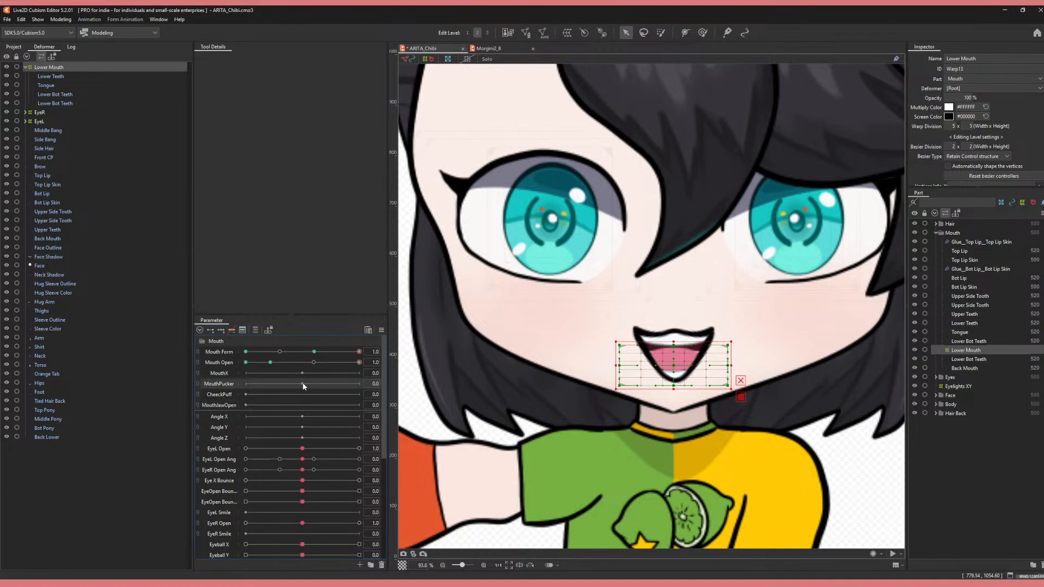
# - Collapse the Mouth part folder, expand the Face part folder and select the Face art mesh
pyautogui.scroll(-3, 550, 346)
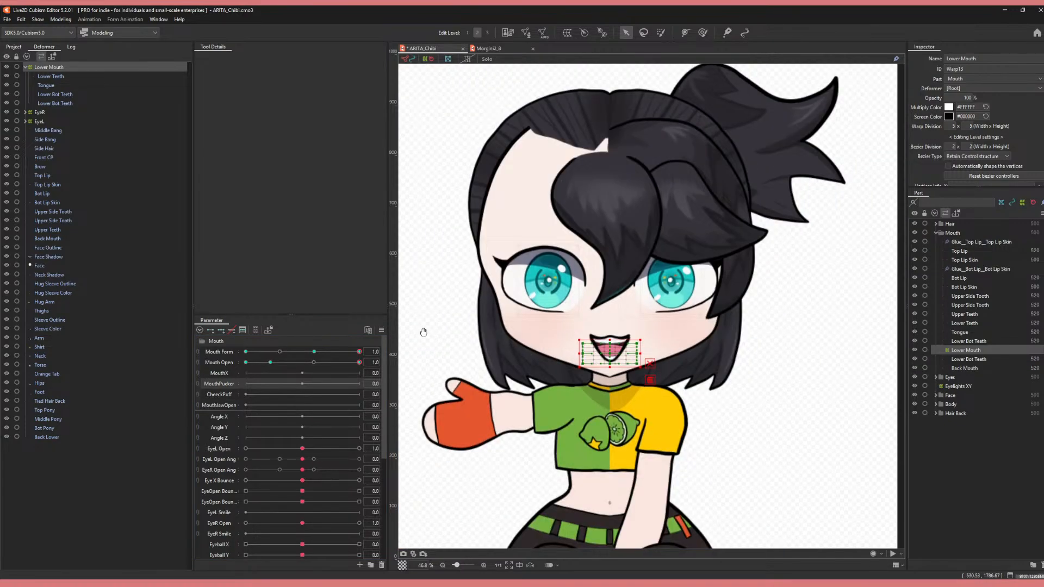
pyautogui.moveTo(424, 333); pyautogui.dragTo(449, 336)
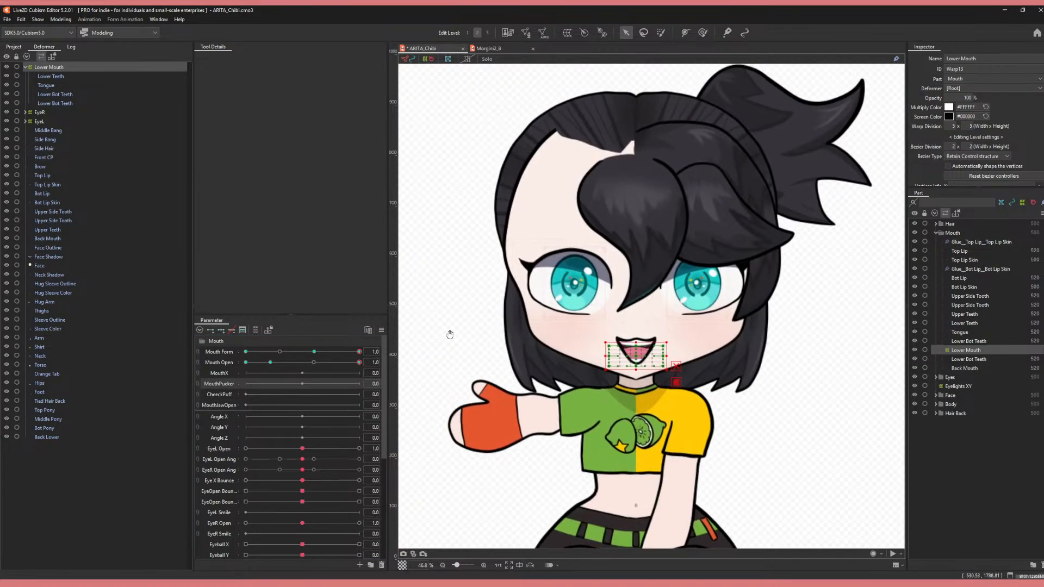
pyautogui.click(937, 233)
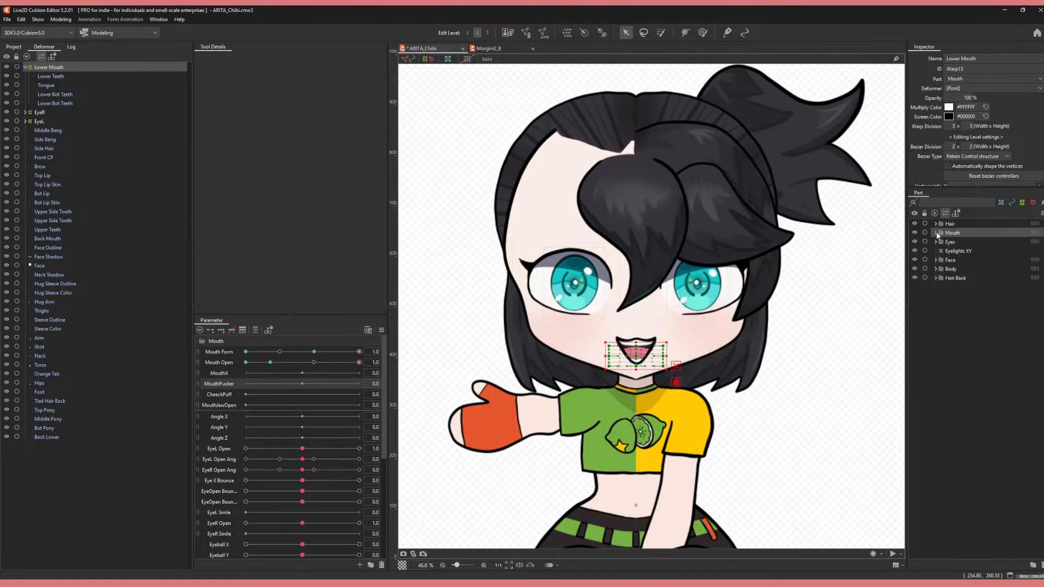
pyautogui.click(936, 260)
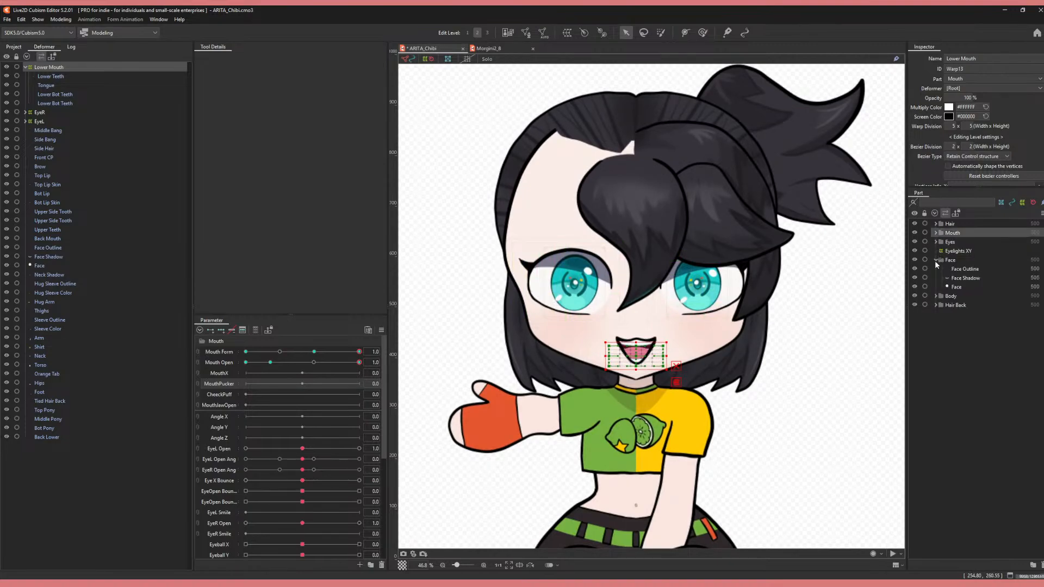
pyautogui.click(957, 287)
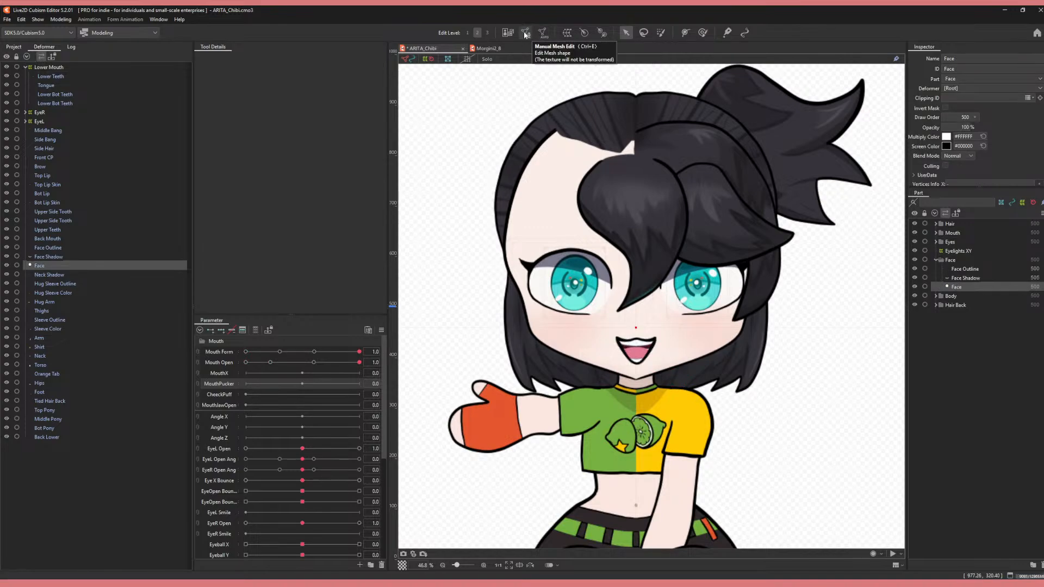
pyautogui.click(525, 33)
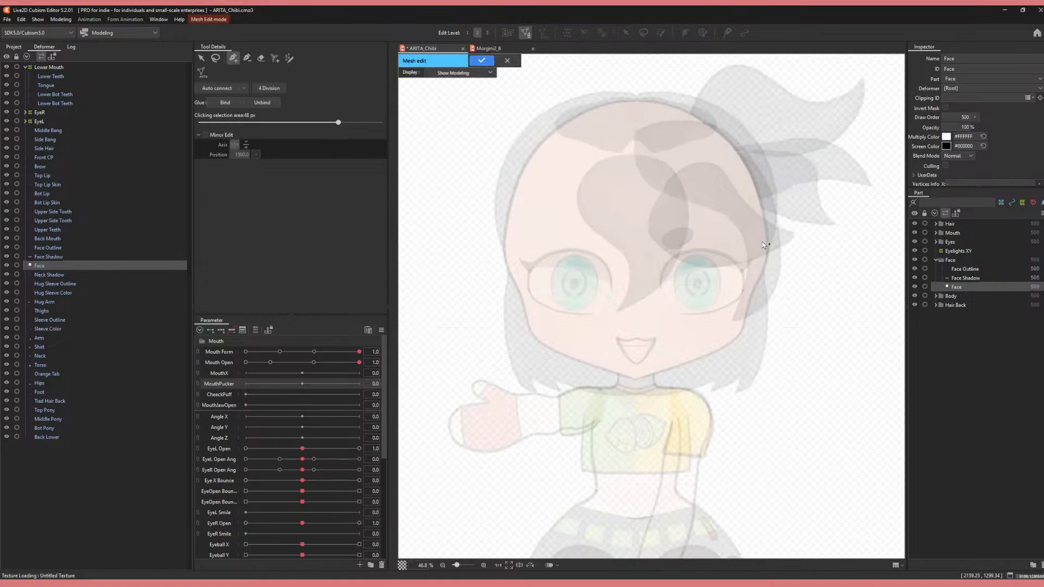
pyautogui.scroll(1, 773, 231)
pyautogui.scroll(2, 751, 245)
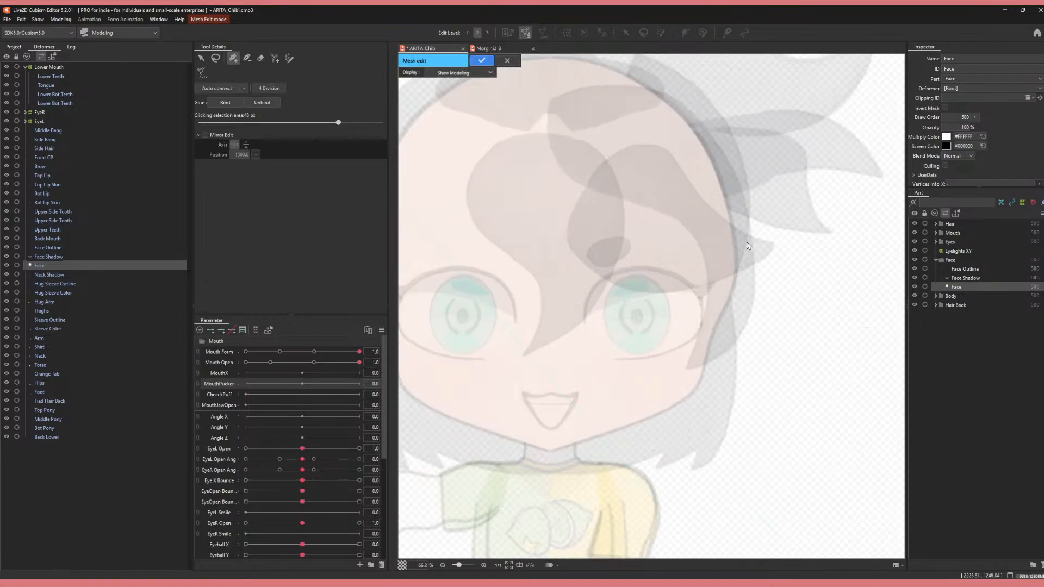
pyautogui.moveTo(586, 242); pyautogui.dragTo(672, 268)
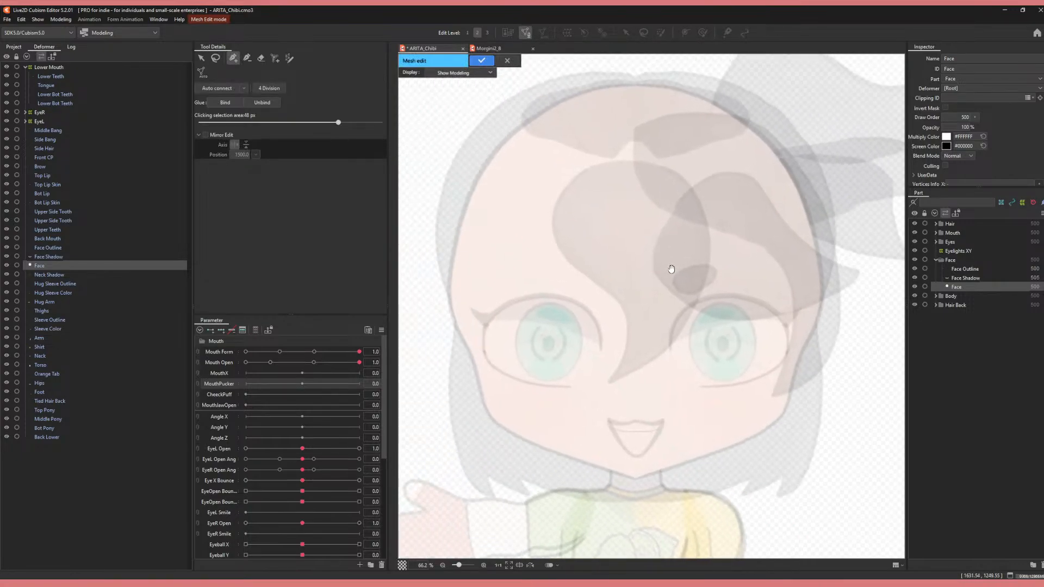
pyautogui.click(507, 60)
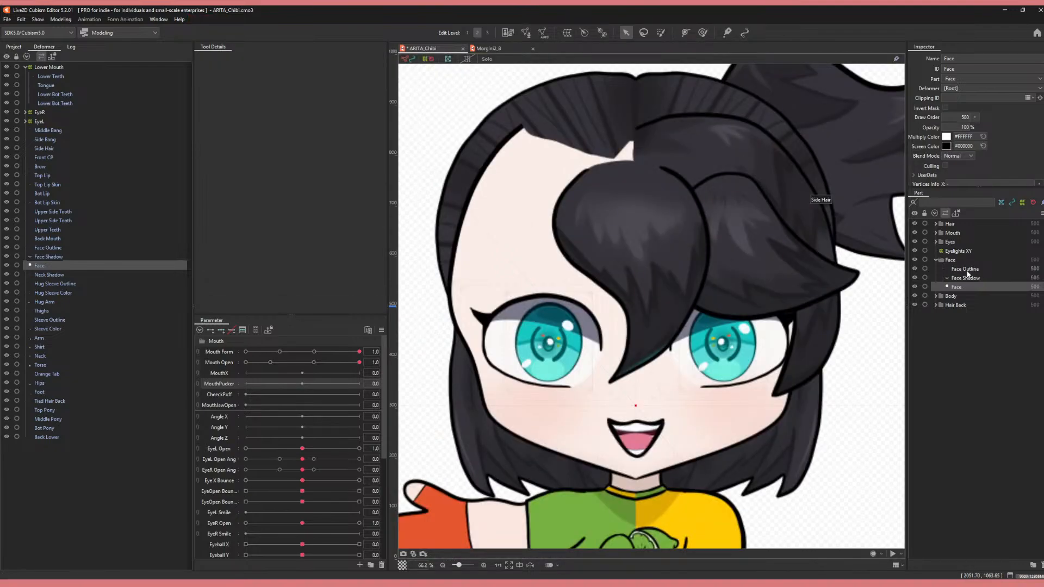
# - Add Face Outline to the Face selection, open both in mesh editing, and delete all their existing mesh vertices
pyautogui.keyDown('ctrl'); pyautogui.click(967, 271); pyautogui.keyUp('ctrl')
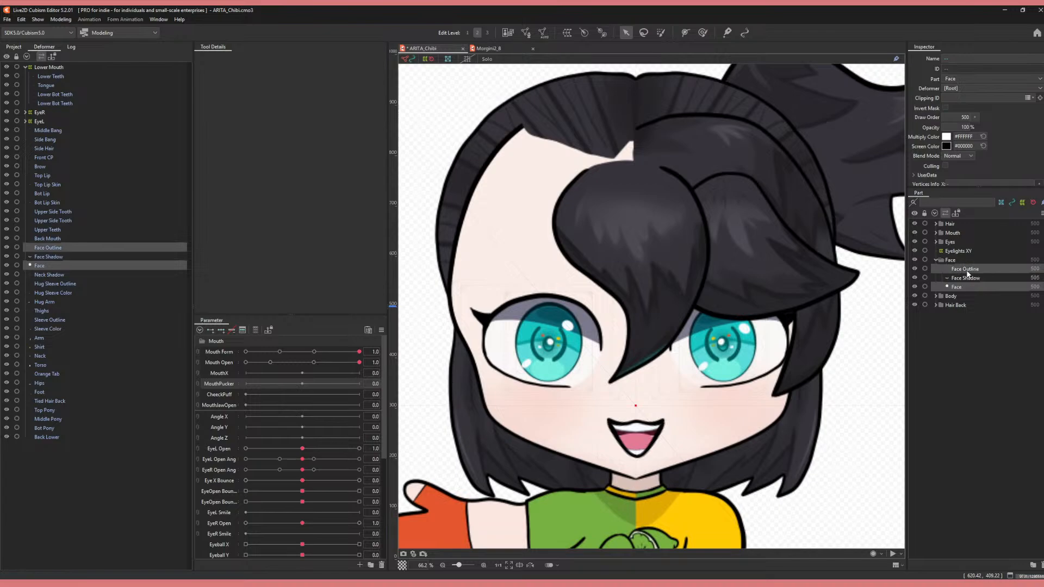
pyautogui.click(571, 35)
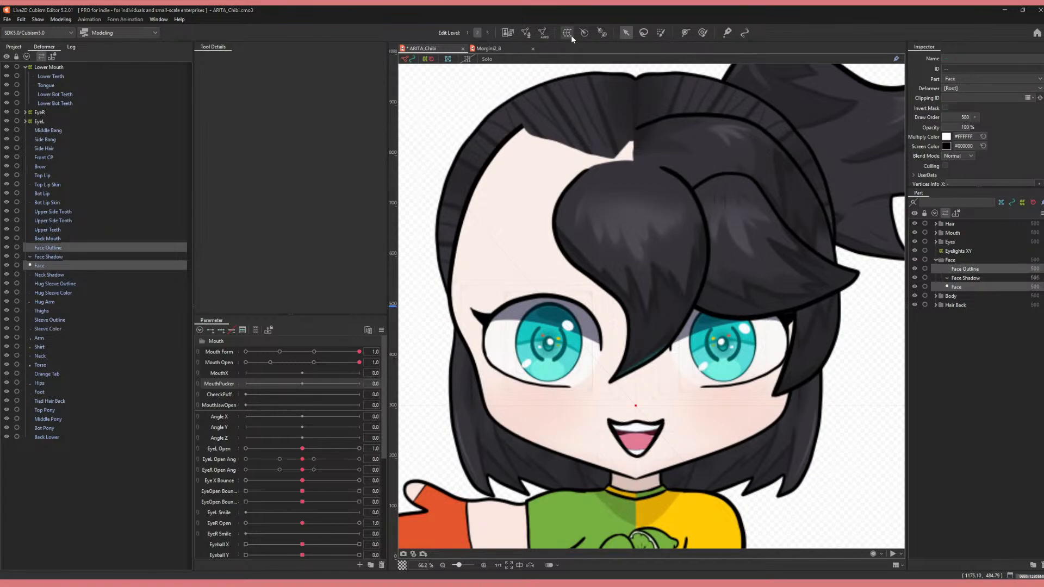
pyautogui.click(591, 363)
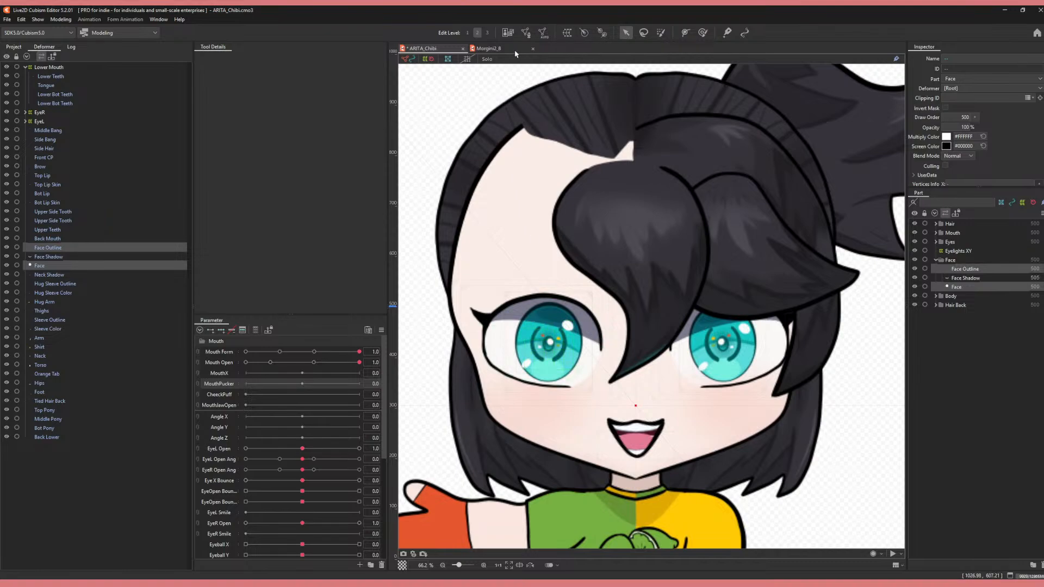
pyautogui.click(525, 32)
pyautogui.scroll(-5, 520, 342)
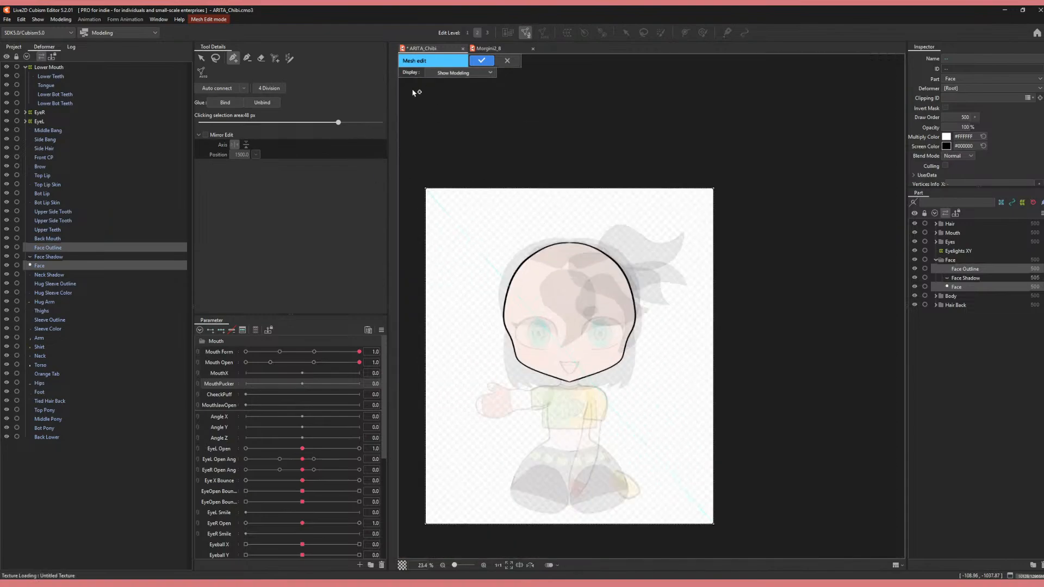
pyautogui.click(201, 59)
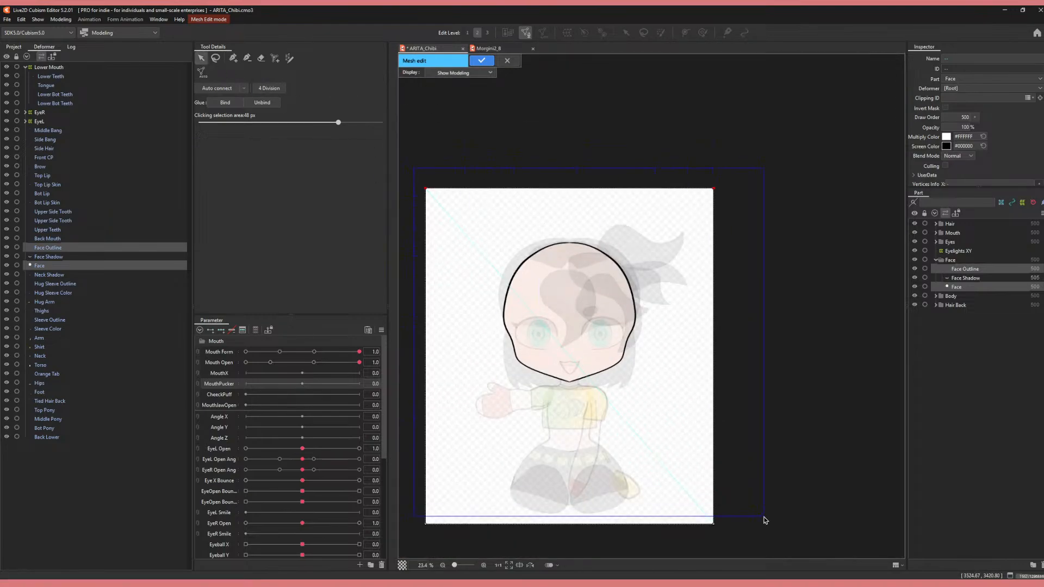
pyautogui.moveTo(769, 534); pyautogui.dragTo(400, 167)
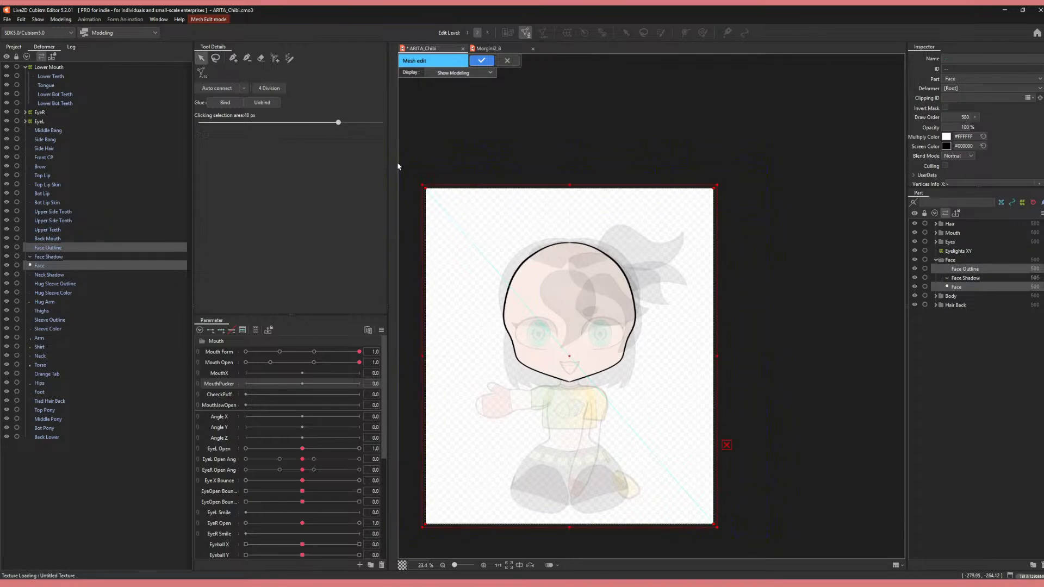
# - Draw a stroke mesh around the entire face outline, with mesh width 20 and 3 vertices in mesh width
pyautogui.scroll(2, 562, 246)
pyautogui.moveTo(564, 322); pyautogui.dragTo(595, 209)
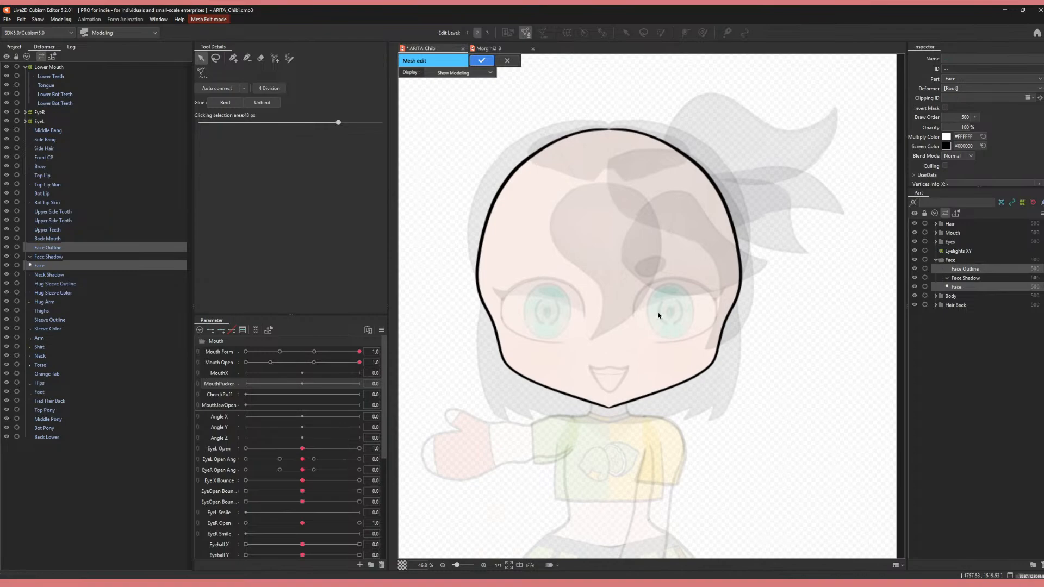
pyautogui.scroll(1, 625, 292)
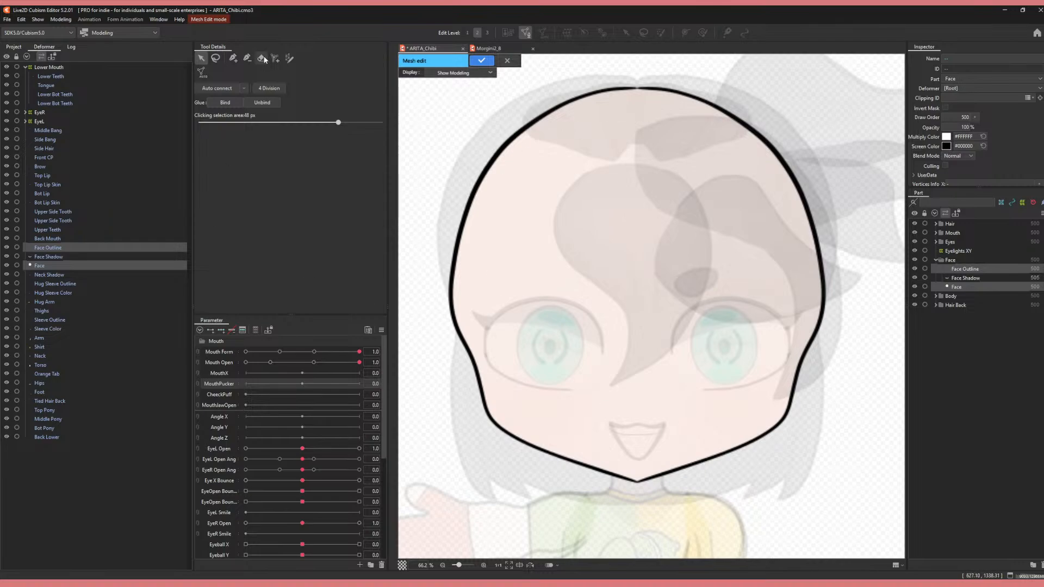
pyautogui.click(289, 58)
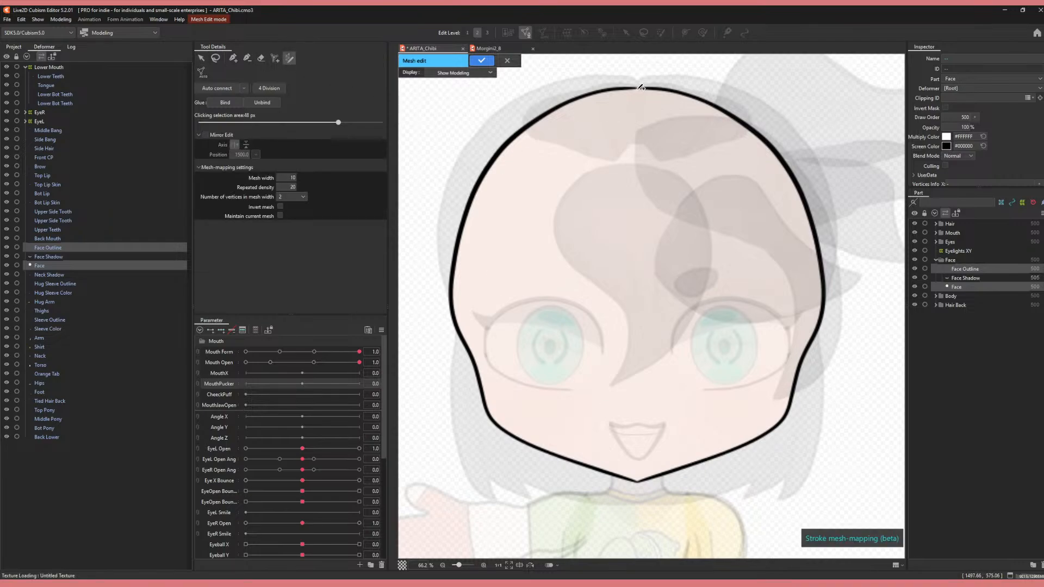
pyautogui.moveTo(644, 86)
pyautogui.mouseDown()
pyautogui.moveTo(524, 121)
pyautogui.moveTo(459, 208)
pyautogui.moveTo(469, 349)
pyautogui.moveTo(507, 410)
pyautogui.moveTo(631, 456)
pyautogui.moveTo(700, 463)
pyautogui.moveTo(804, 362)
pyautogui.moveTo(814, 236)
pyautogui.moveTo(699, 108)
pyautogui.moveTo(640, 85)
pyautogui.mouseUp()
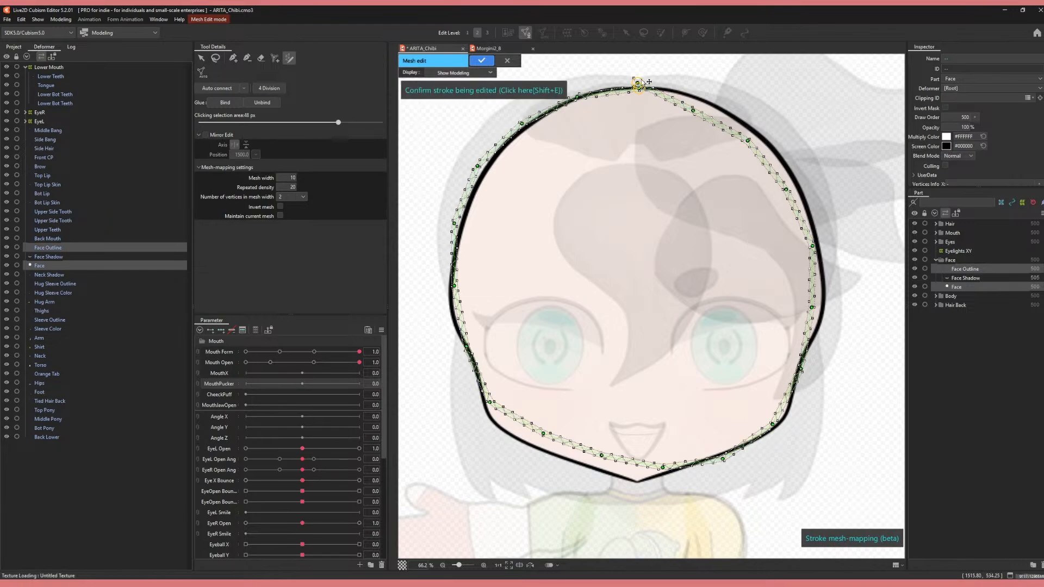
pyautogui.click(292, 177)
pyautogui.write('20')
pyautogui.press('Return')
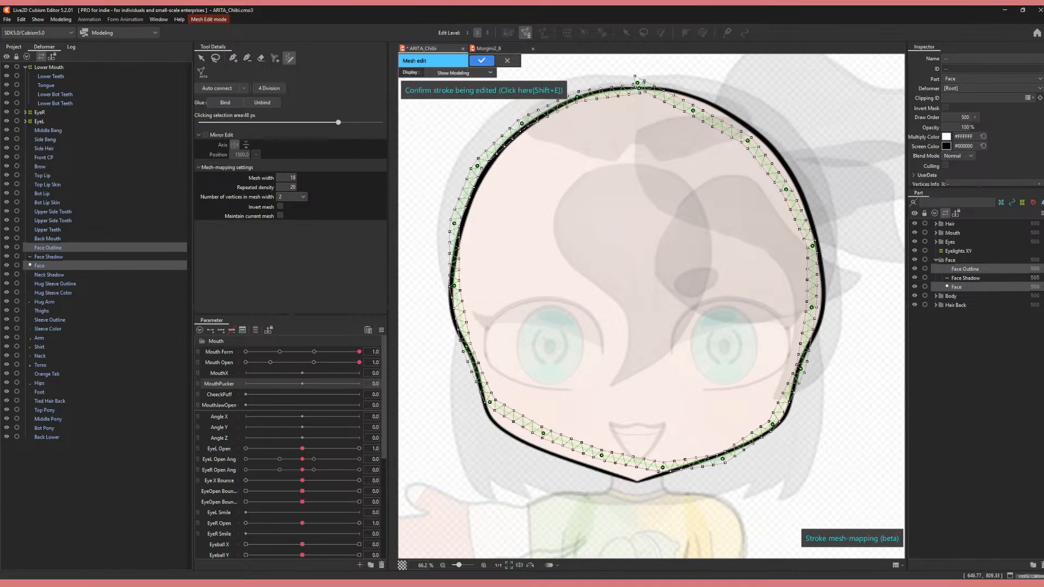
pyautogui.click(288, 223)
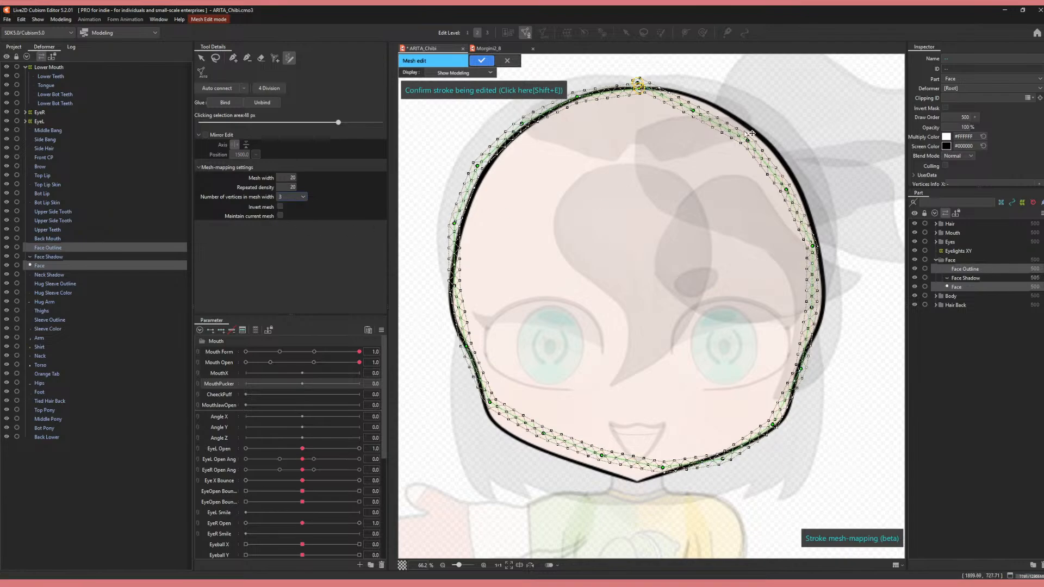
# - Fit the stroke points onto the face outline from the crown down the right side to eye level
pyautogui.moveTo(654, 89); pyautogui.dragTo(659, 91)
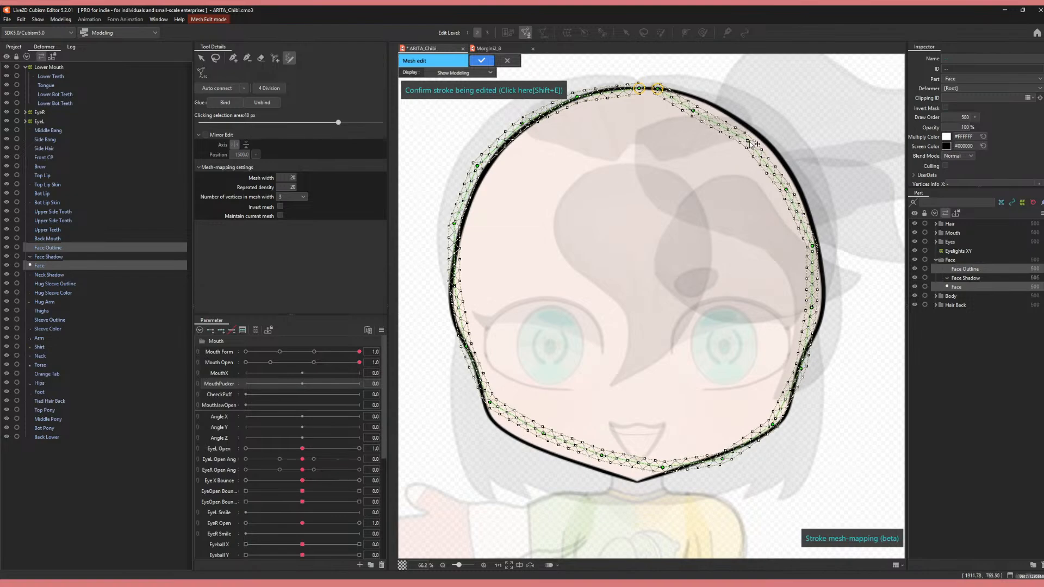
pyautogui.moveTo(749, 142); pyautogui.dragTo(761, 136)
pyautogui.moveTo(693, 111); pyautogui.dragTo(707, 103)
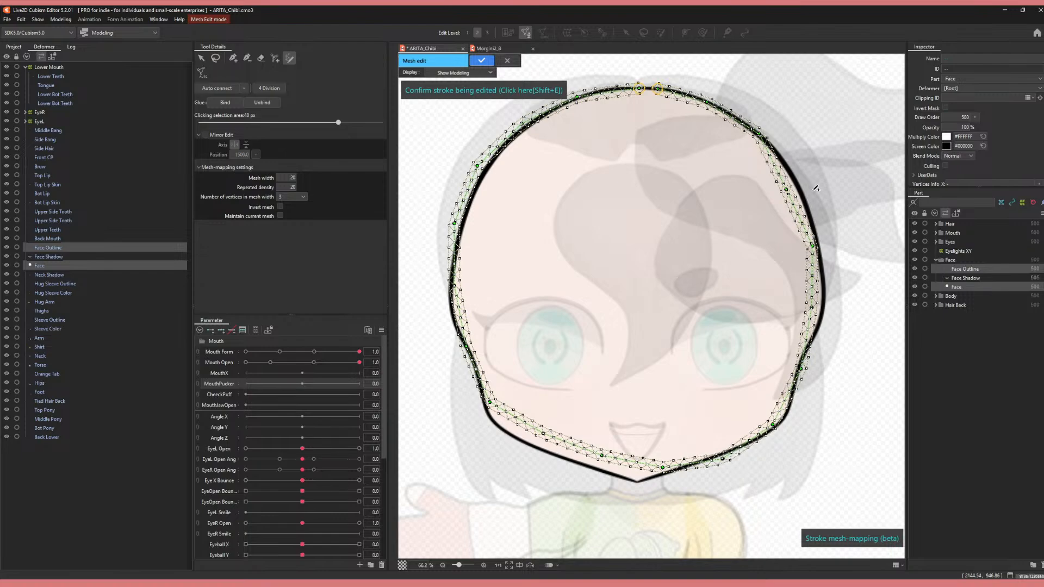
pyautogui.moveTo(787, 191); pyautogui.dragTo(801, 188)
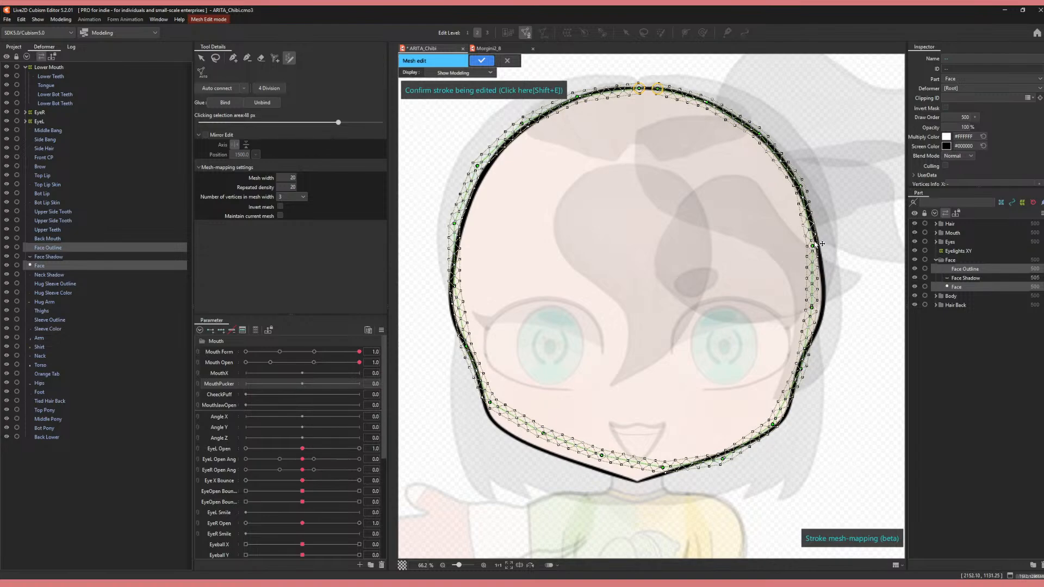
pyautogui.moveTo(820, 250); pyautogui.dragTo(826, 255)
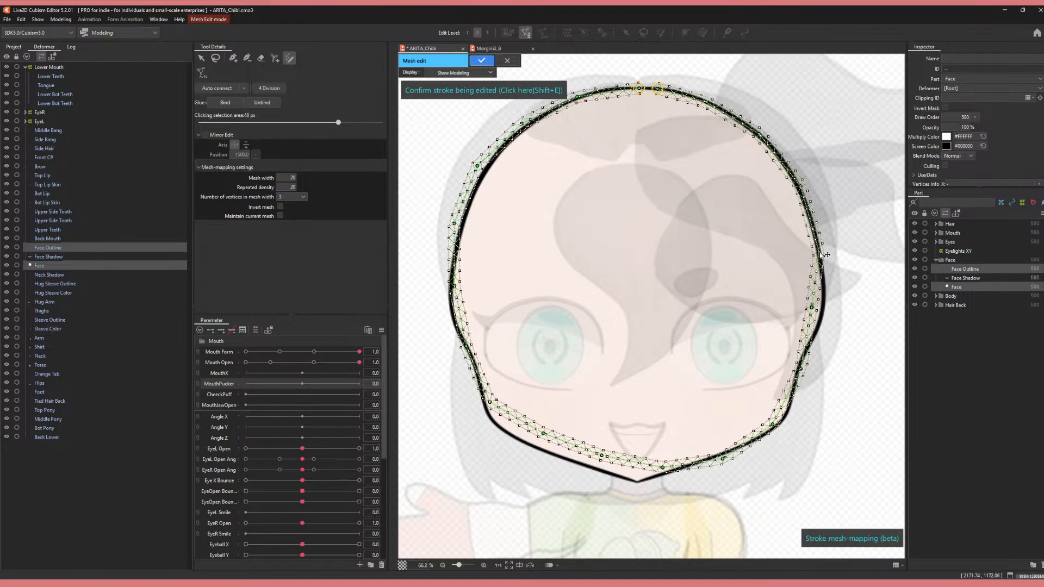
pyautogui.moveTo(812, 308); pyautogui.dragTo(825, 311)
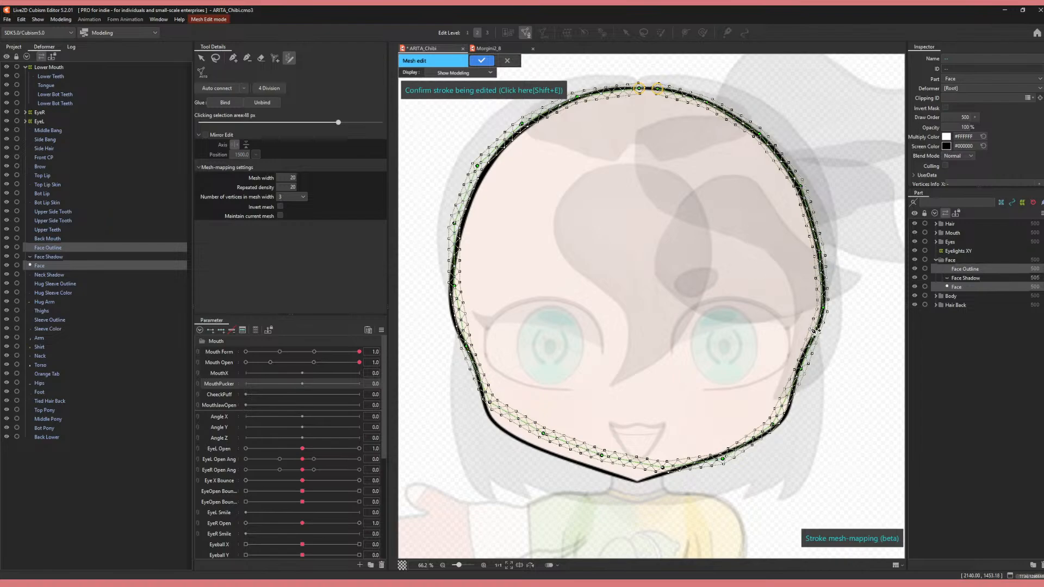
# - Fit the stroke points onto the outline from the right cheek to the chin tip, and apply the mesh edit
pyautogui.moveTo(818, 350); pyautogui.dragTo(813, 355)
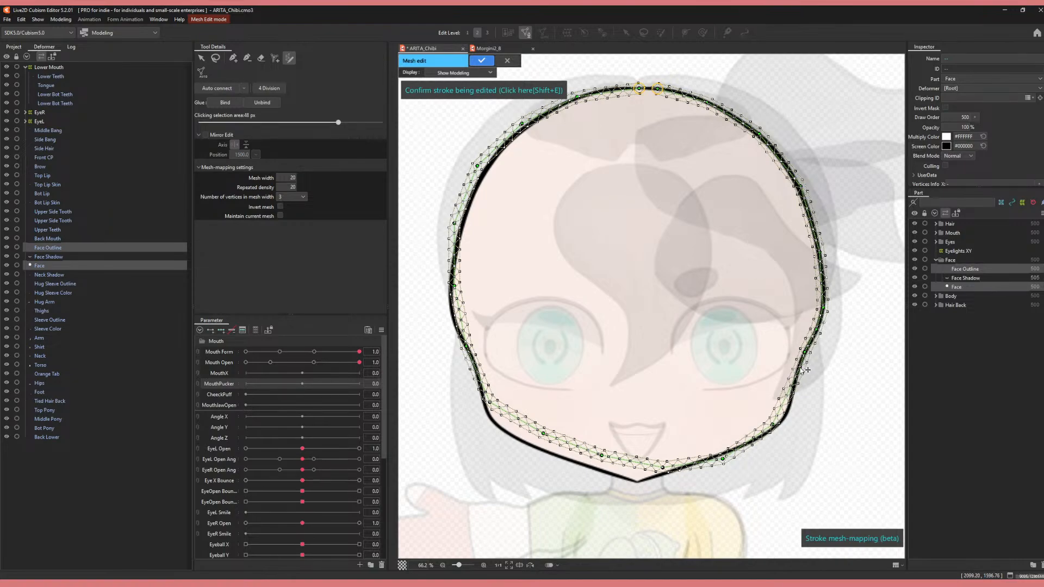
pyautogui.moveTo(787, 399); pyautogui.dragTo(790, 410)
pyautogui.moveTo(805, 352); pyautogui.dragTo(799, 367)
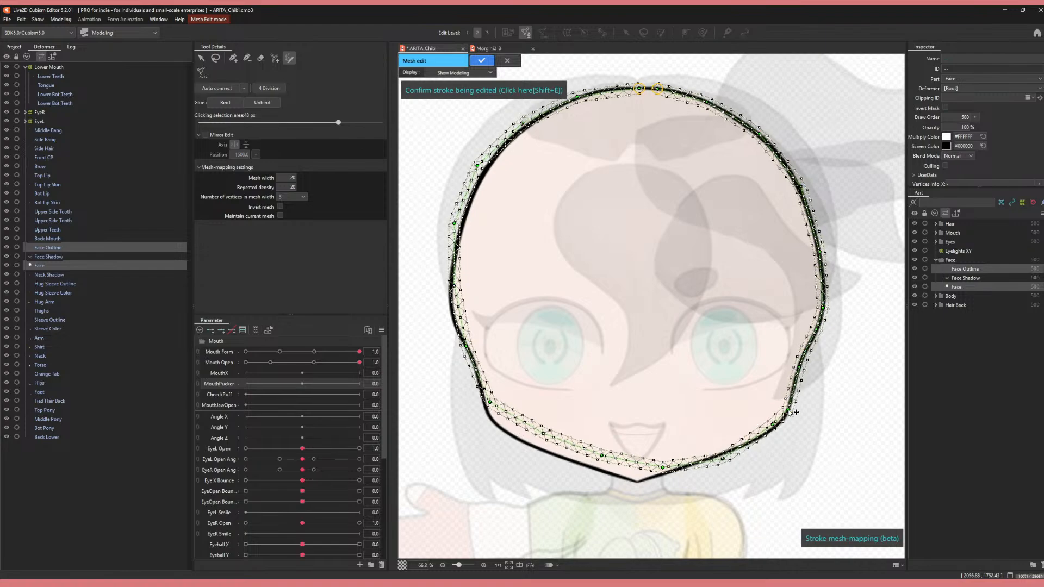
pyautogui.moveTo(773, 426); pyautogui.dragTo(769, 430)
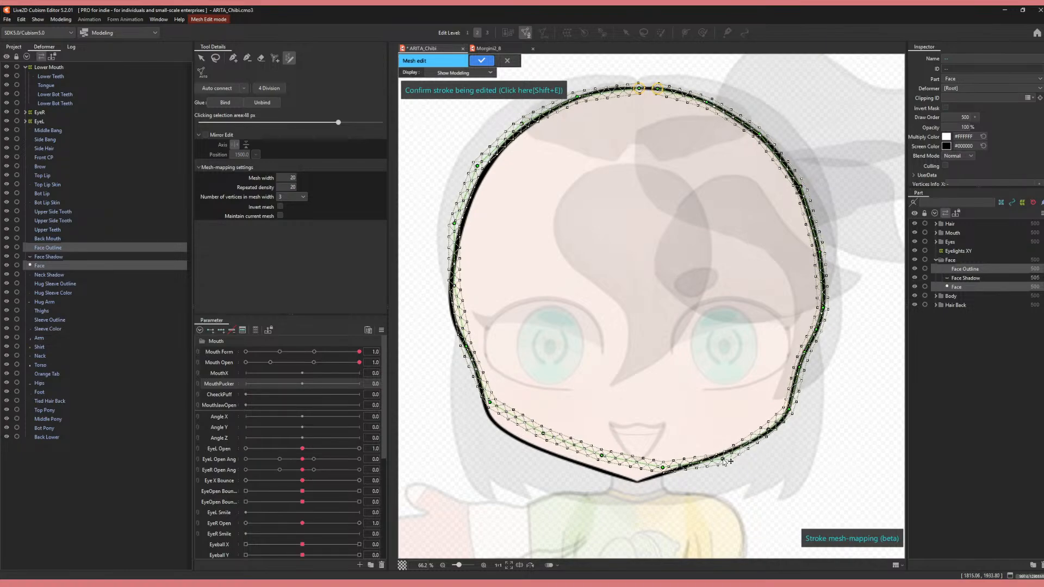
pyautogui.moveTo(723, 459)
pyautogui.mouseDown()
pyautogui.moveTo(642, 474)
pyautogui.moveTo(638, 484)
pyautogui.mouseUp()
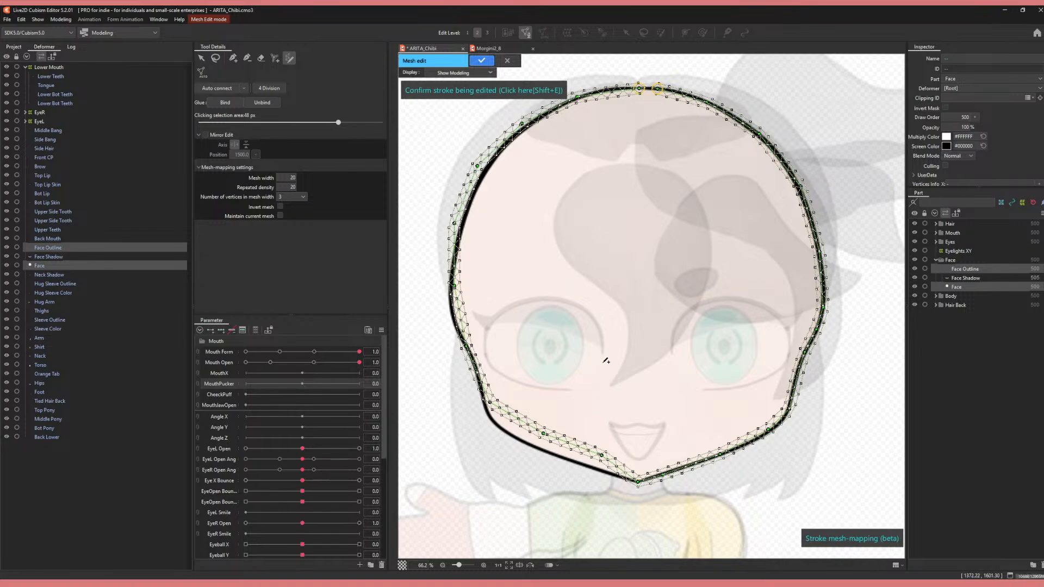
pyautogui.click(483, 62)
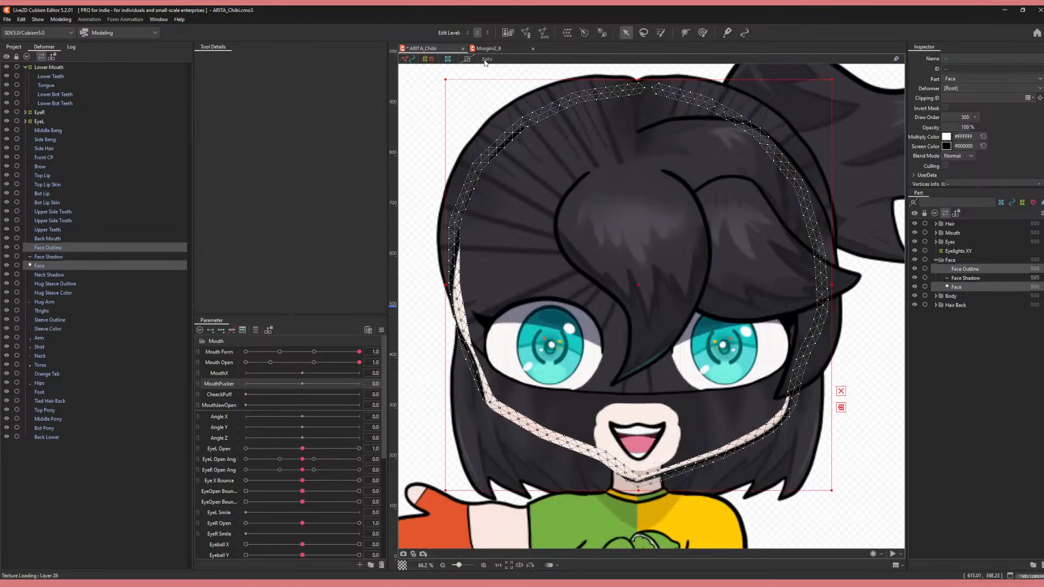
# - Reopen mesh editing for Face Outline and Face, and clear all vertices of the default mesh
pyautogui.click(526, 32)
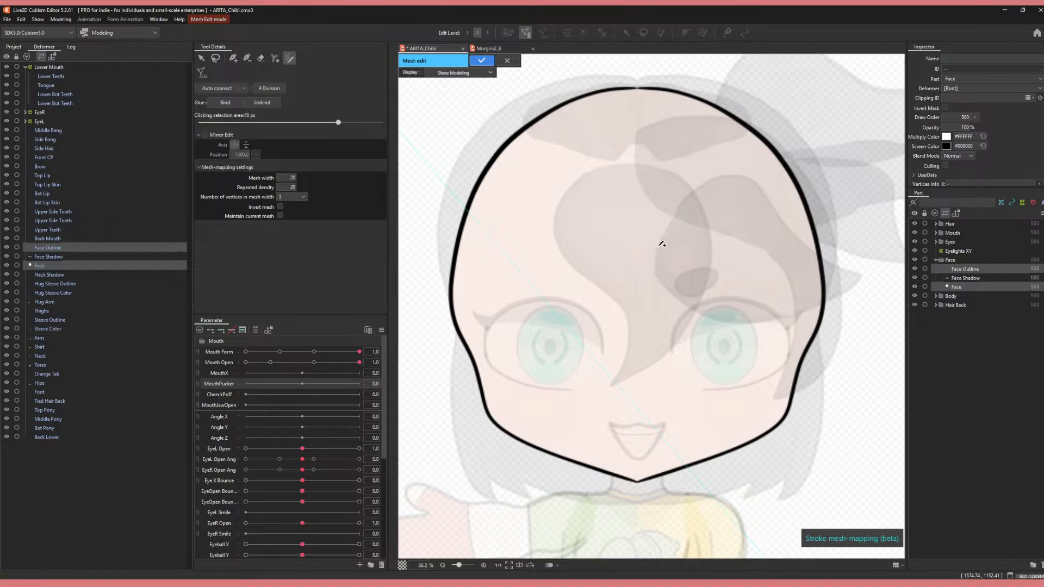
pyautogui.scroll(-5, 522, 152)
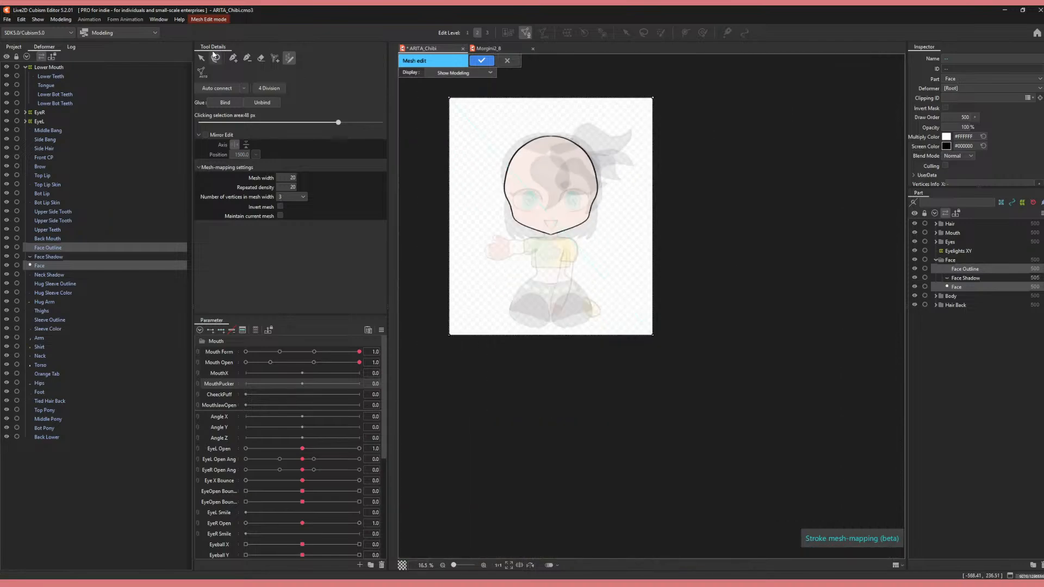
pyautogui.click(211, 62)
pyautogui.moveTo(438, 92); pyautogui.dragTo(760, 417)
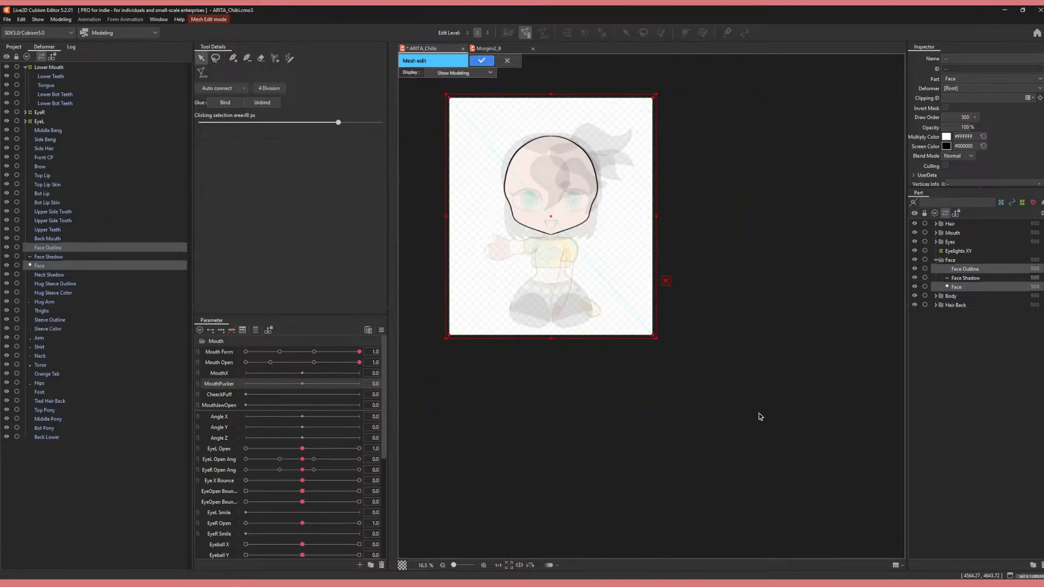
# - Draw a stroke mesh along only the right half of the face outline, from the crown to the chin tip
pyautogui.scroll(4, 537, 159)
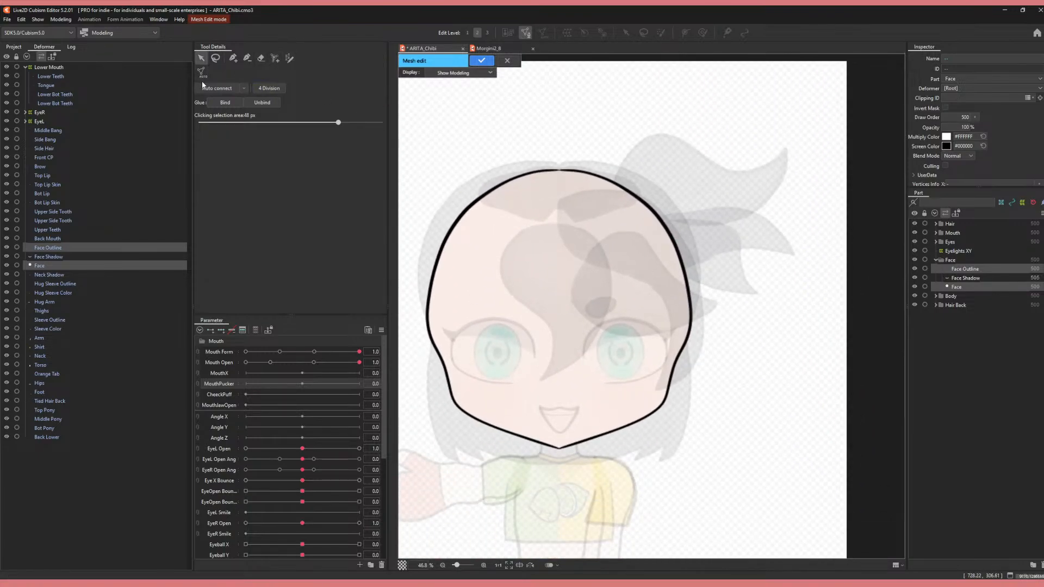
pyautogui.click(289, 58)
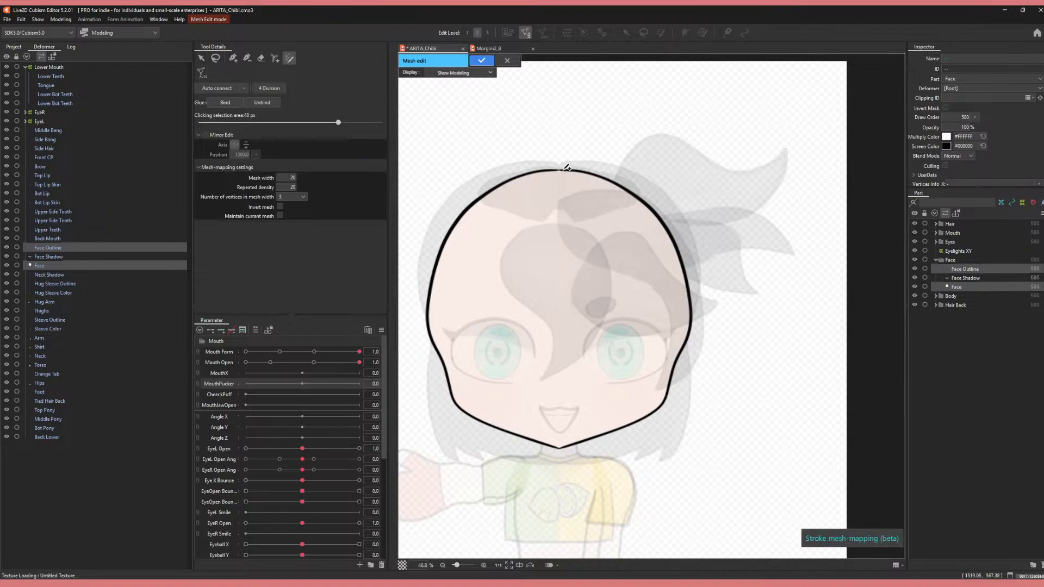
pyautogui.moveTo(566, 168)
pyautogui.mouseDown()
pyautogui.moveTo(633, 189)
pyautogui.moveTo(686, 241)
pyautogui.moveTo(701, 318)
pyautogui.moveTo(650, 412)
pyautogui.moveTo(560, 450)
pyautogui.moveTo(641, 419)
pyautogui.mouseUp()
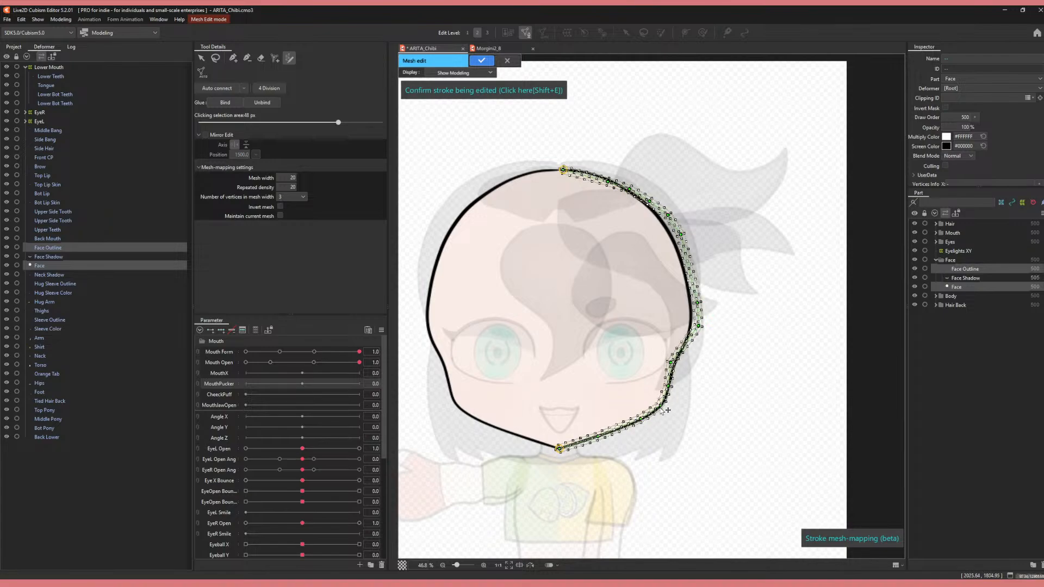
# - Move the half-face stroke's points onto the outline along the right cheek, temple and upper head
pyautogui.scroll(2, 716, 394)
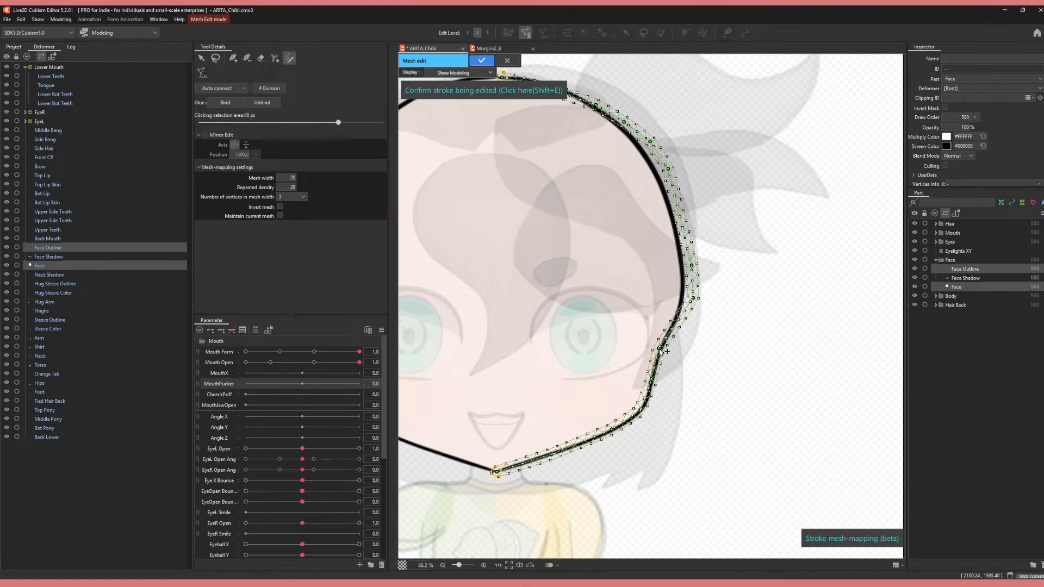
pyautogui.moveTo(655, 349); pyautogui.dragTo(660, 348)
pyautogui.moveTo(694, 298)
pyautogui.mouseDown()
pyautogui.moveTo(683, 297)
pyautogui.moveTo(681, 268)
pyautogui.mouseUp()
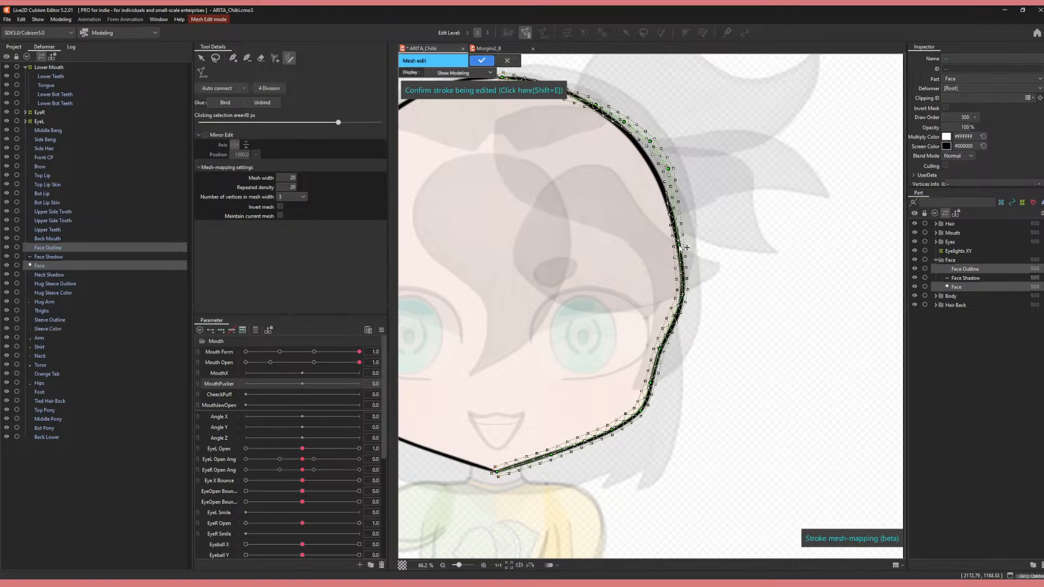
pyautogui.moveTo(673, 169); pyautogui.dragTo(657, 170)
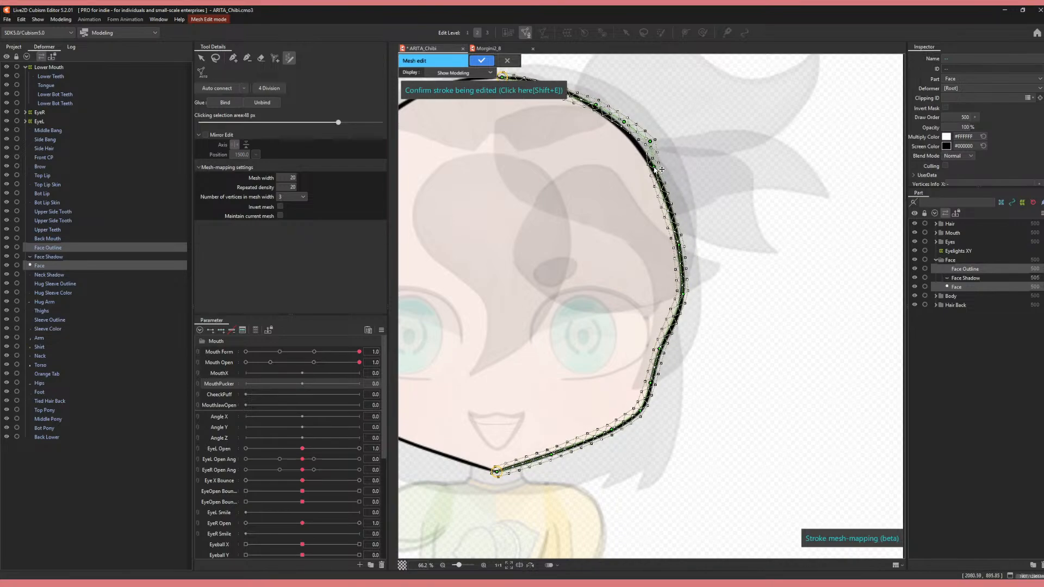
pyautogui.moveTo(583, 175); pyautogui.dragTo(641, 283)
pyautogui.moveTo(709, 250)
pyautogui.mouseDown()
pyautogui.moveTo(695, 253)
pyautogui.moveTo(652, 216)
pyautogui.moveTo(592, 189)
pyautogui.mouseUp()
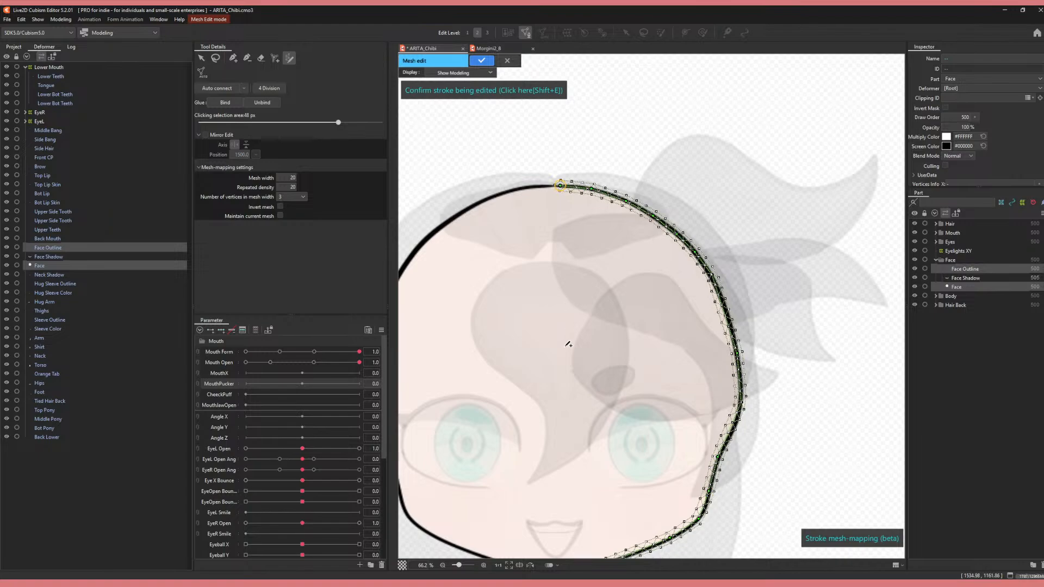
# - Widen the half-face stroke mesh to a mesh width of 23 and inspect its fit around the right cheek
pyautogui.scroll(-3, 568, 357)
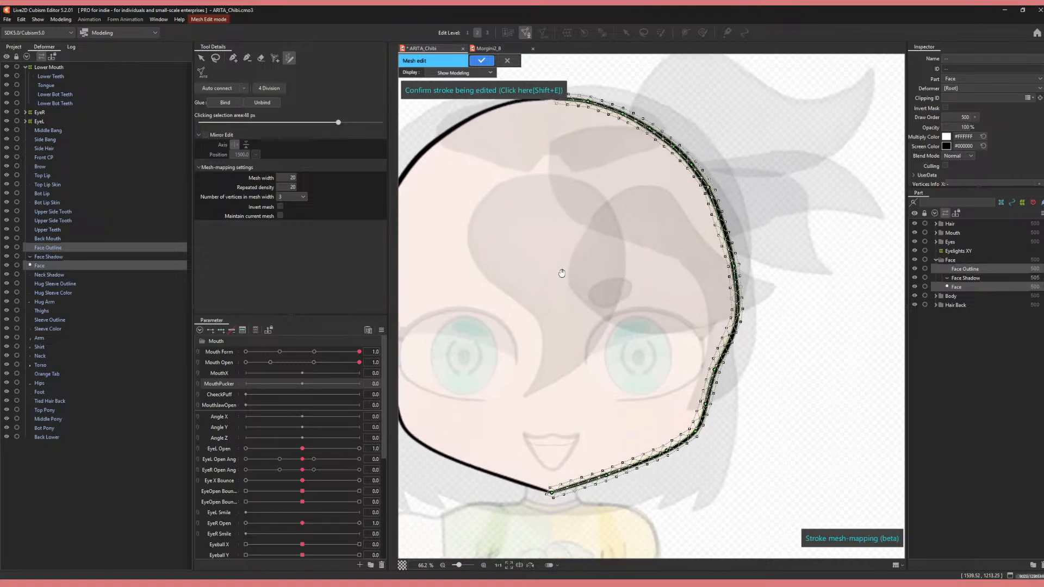
pyautogui.moveTo(287, 178); pyautogui.dragTo(291, 178)
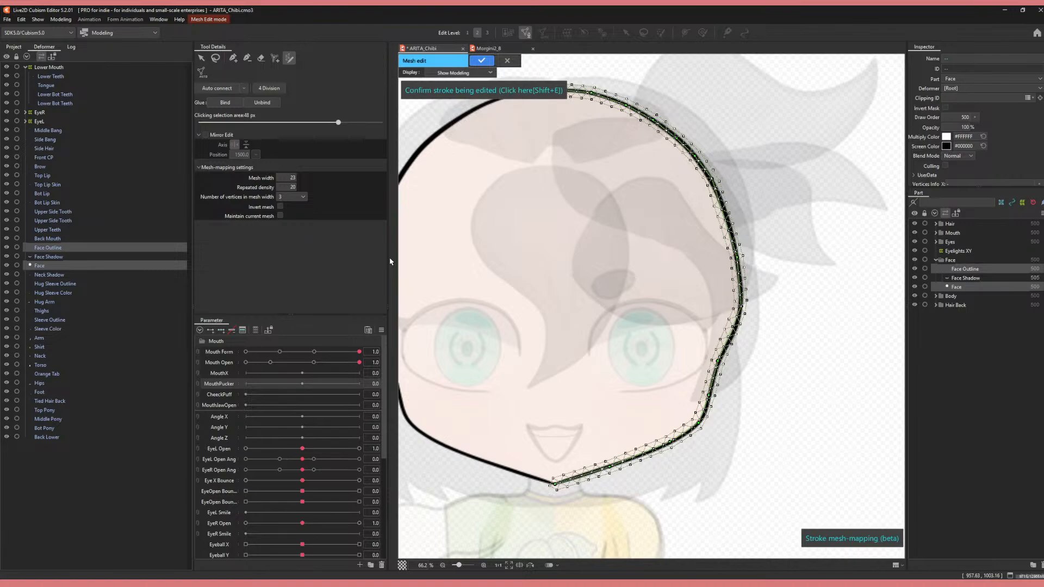
pyautogui.scroll(5, 545, 294)
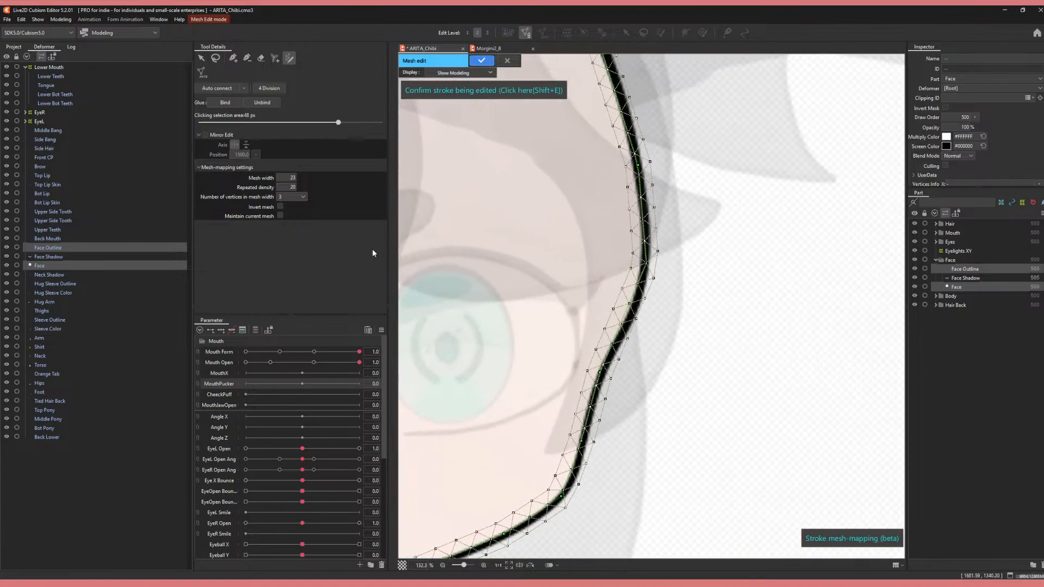
# - Fine-tune the half-face stroke's points along the outline beside the right eye and finish the stroke mesh
pyautogui.moveTo(632, 313); pyautogui.dragTo(602, 374)
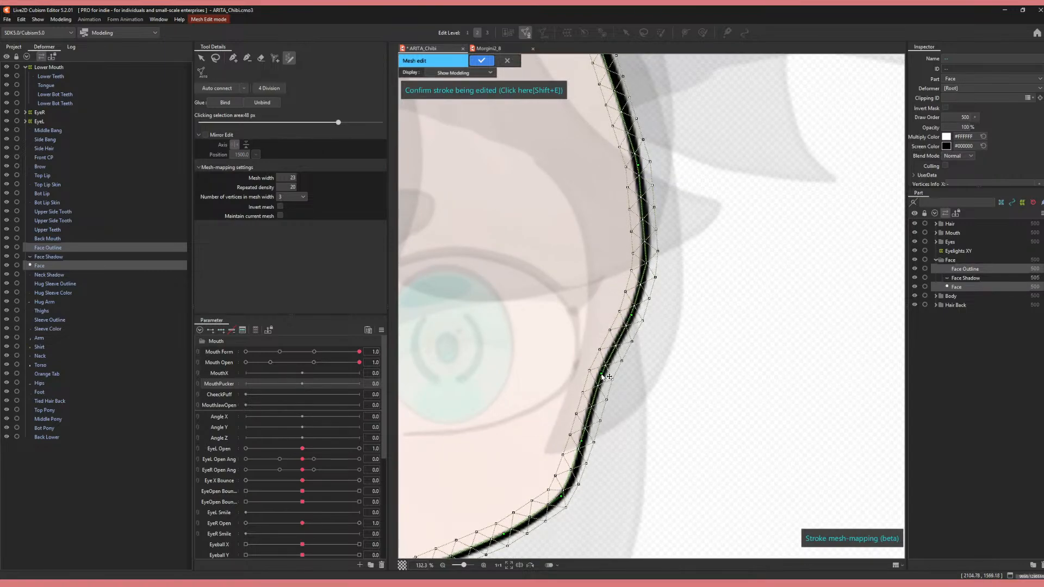
pyautogui.click(647, 229)
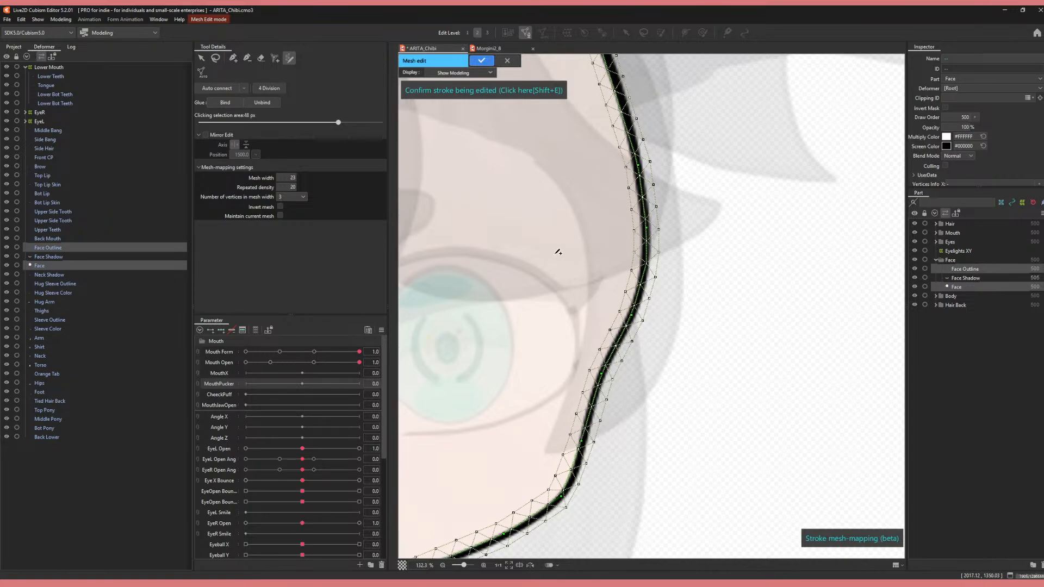
pyautogui.scroll(-5, 479, 229)
pyautogui.moveTo(466, 212); pyautogui.dragTo(656, 265)
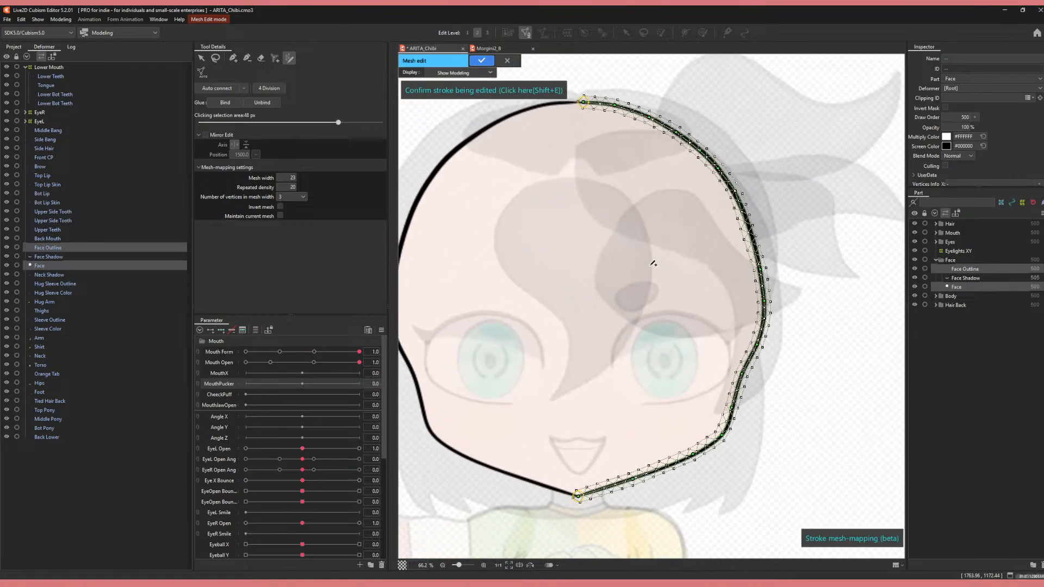
pyautogui.click(201, 60)
# - Copy the half-face stroke mesh's vertices from Face Outline and paste them into the Face mesh
pyautogui.scroll(-2, 549, 306)
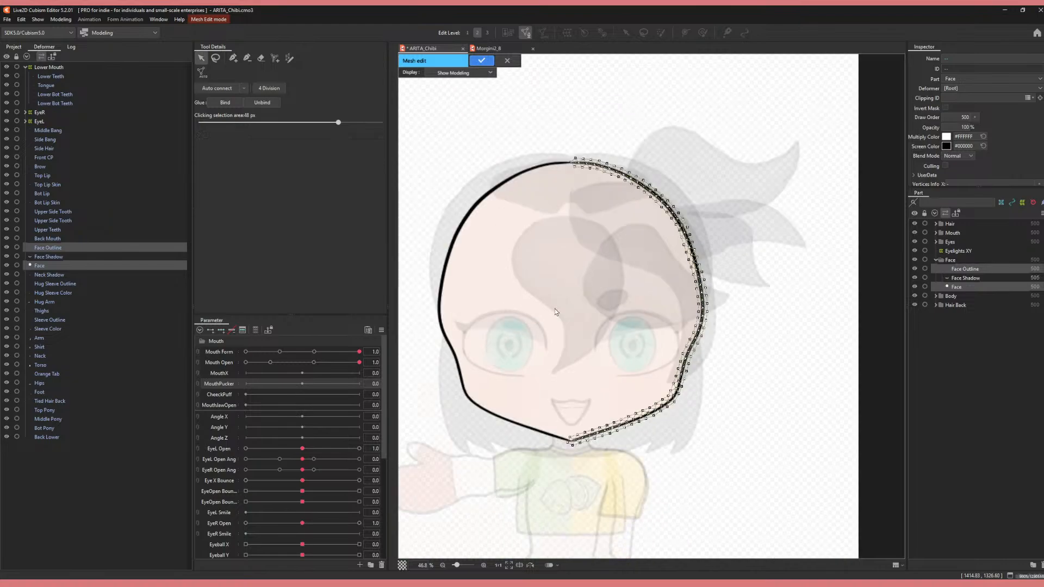
pyautogui.moveTo(550, 130); pyautogui.dragTo(760, 480)
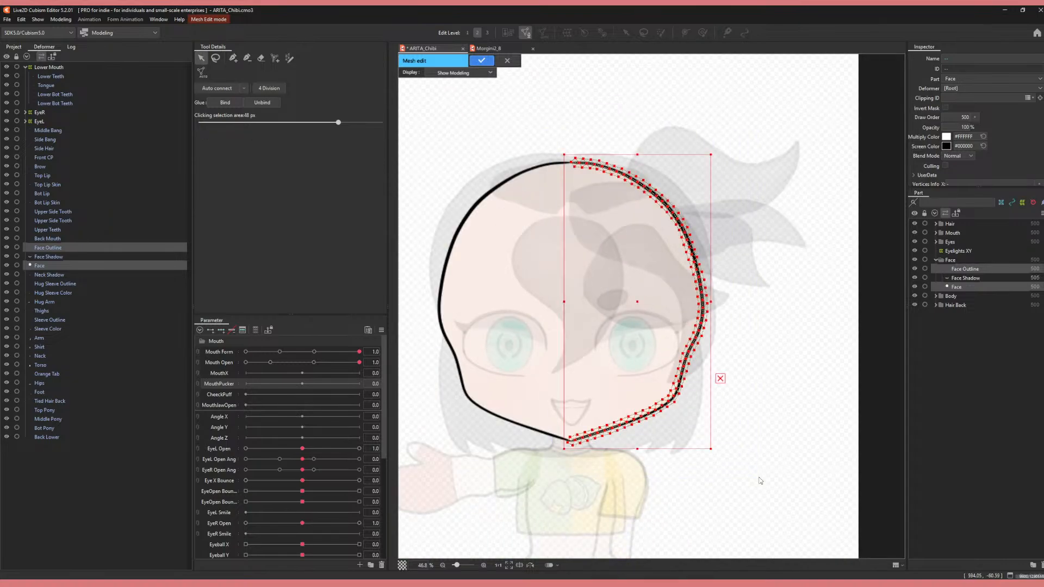
pyautogui.click(568, 310)
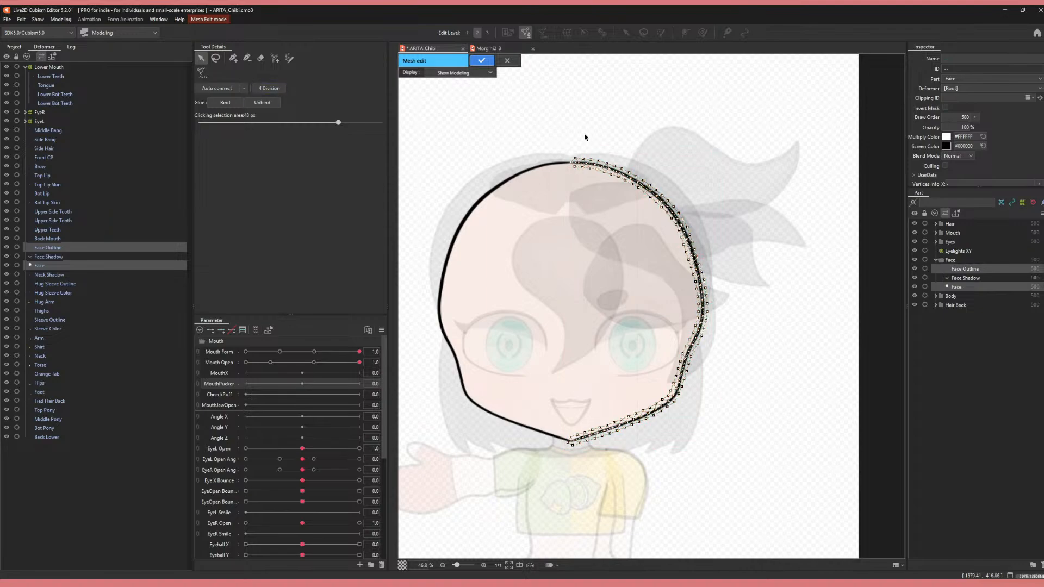
pyautogui.moveTo(571, 134); pyautogui.dragTo(755, 480)
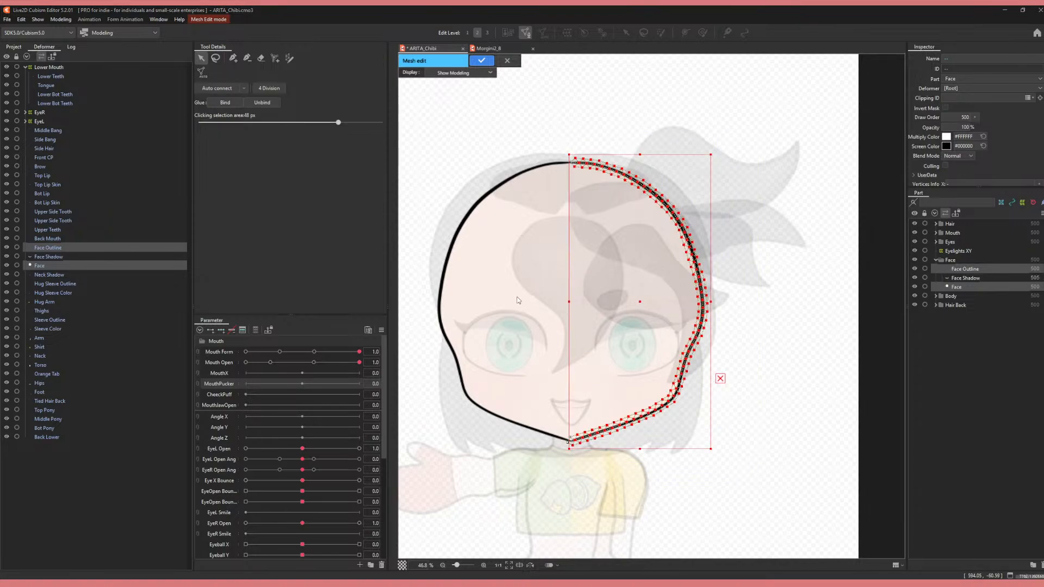
pyautogui.click(566, 307)
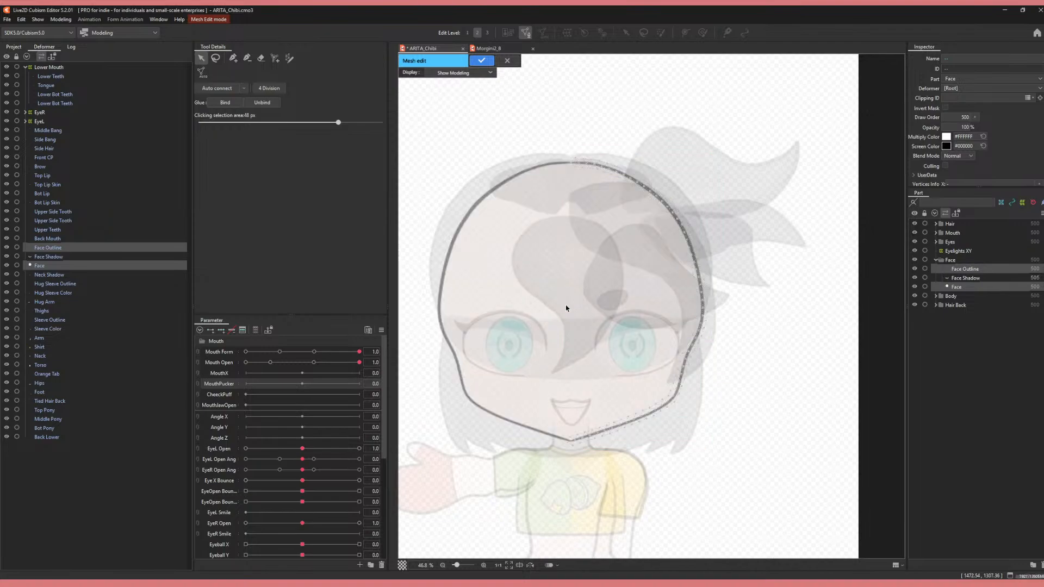
pyautogui.rightClick(566, 307)
pyautogui.click(577, 314)
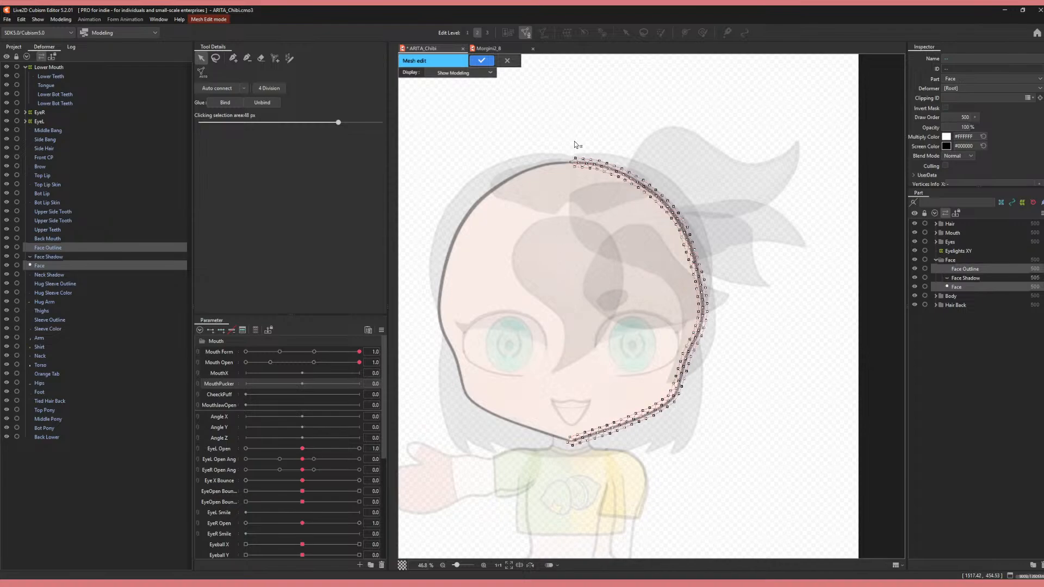
# - Duplicate the right-half vertices of the Face mesh and mirror the copy horizontally onto the left half of the outline
pyautogui.moveTo(576, 136); pyautogui.dragTo(736, 487)
pyautogui.moveTo(567, 114); pyautogui.dragTo(808, 527)
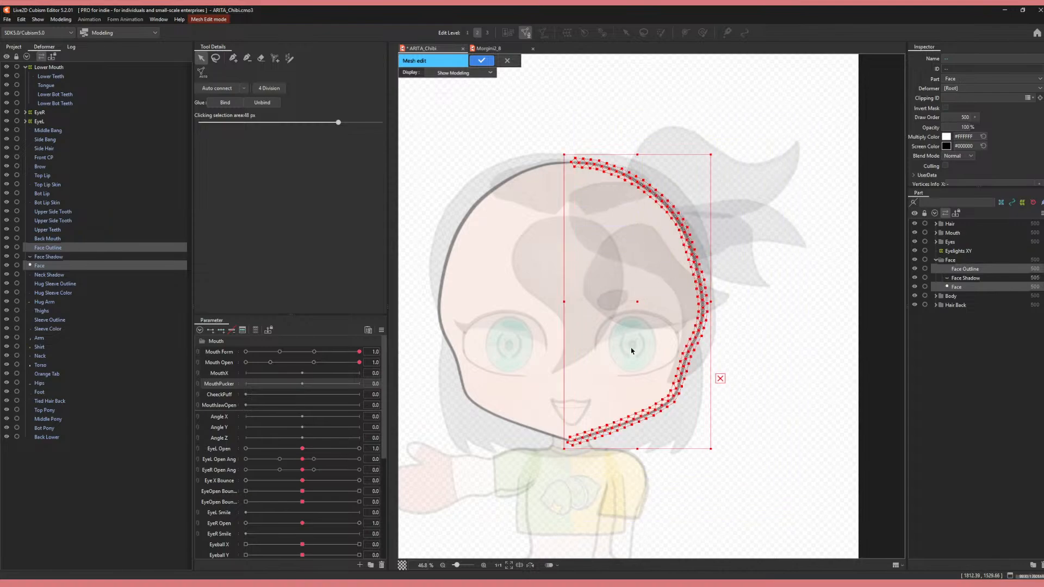
pyautogui.rightClick(587, 279)
pyautogui.click(596, 285)
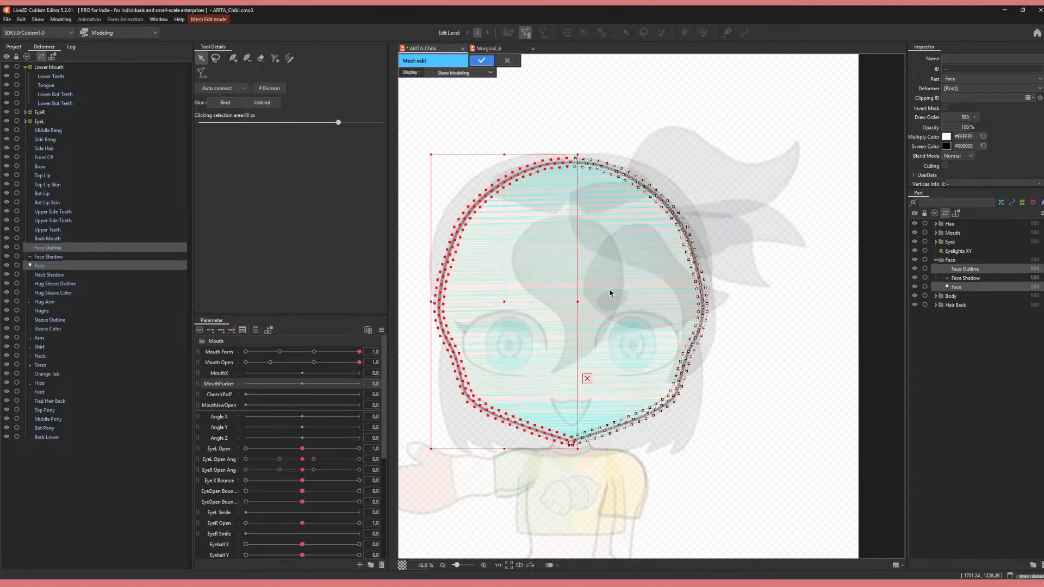
pyautogui.click(596, 226)
# - Remove the duplicate vertex at the crown of the Face mesh and connect both halves with edges there
pyautogui.scroll(5, 561, 183)
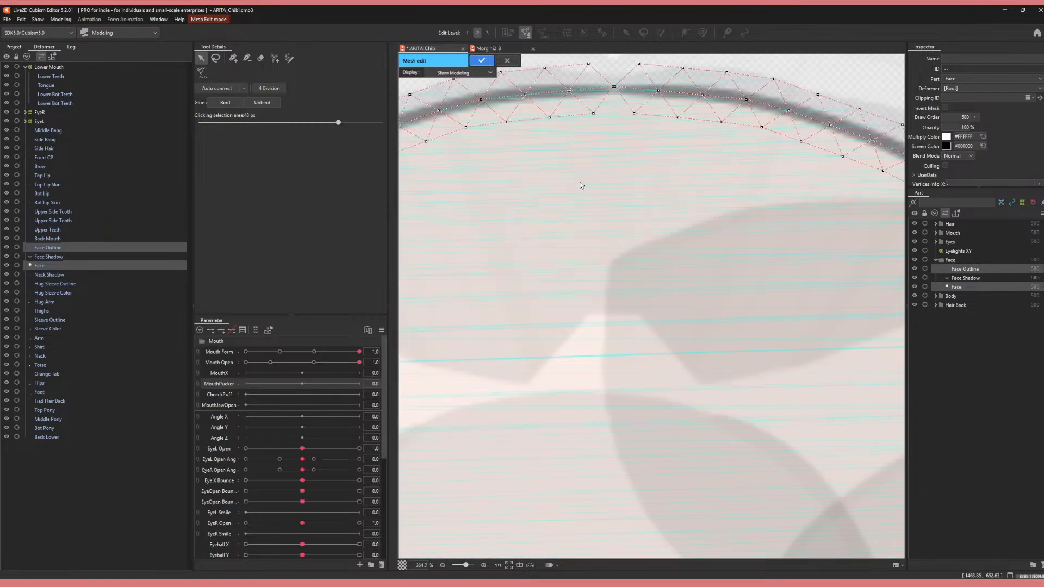
pyautogui.moveTo(582, 185); pyautogui.dragTo(652, 357)
pyautogui.moveTo(610, 314); pyautogui.dragTo(579, 381)
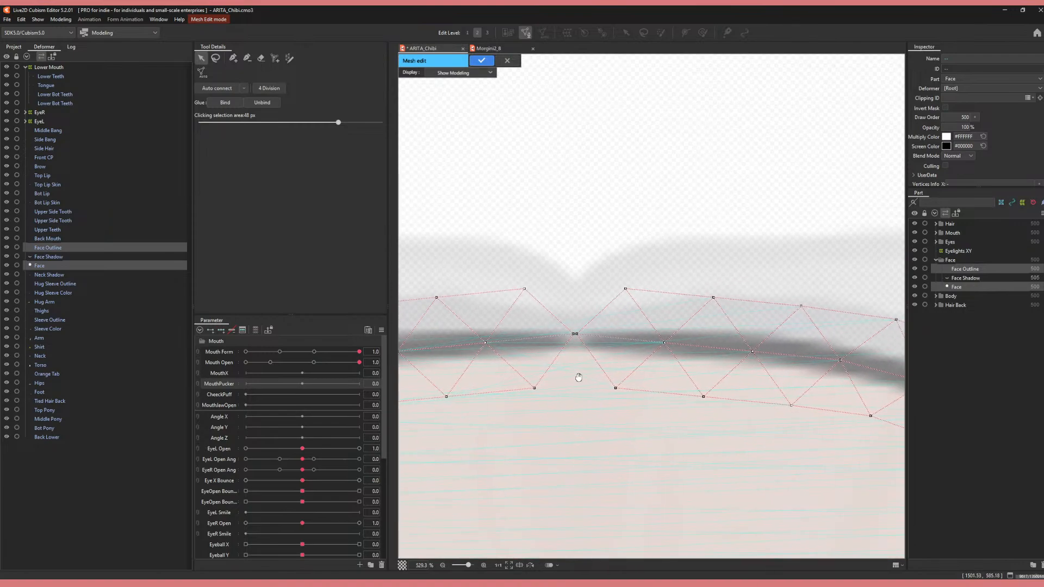
pyautogui.click(573, 336)
pyautogui.press('Delete')
pyautogui.click(234, 60)
pyautogui.click(626, 289)
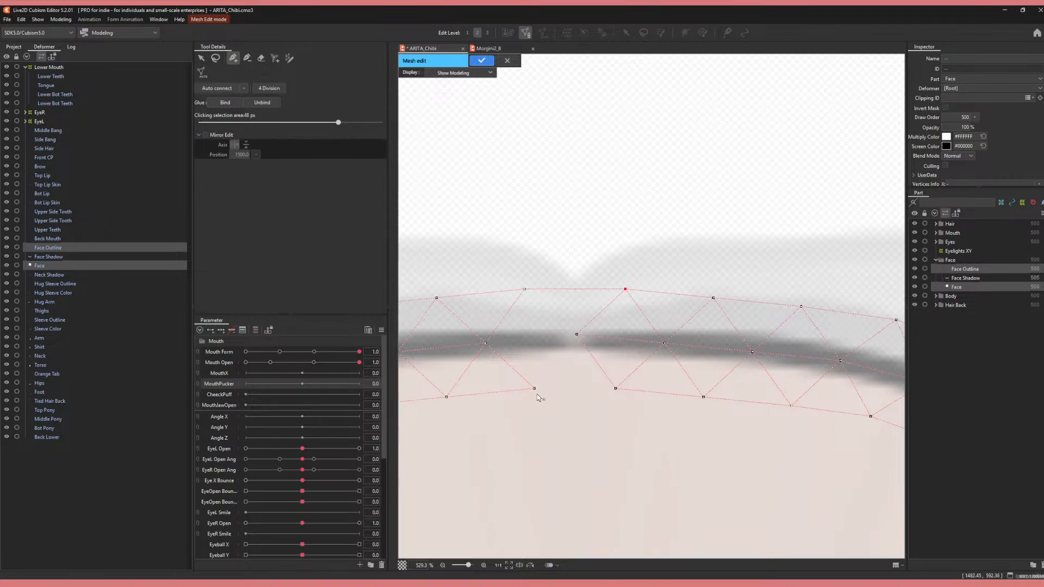
pyautogui.rightClick(487, 343)
pyautogui.click(487, 343)
pyautogui.click(577, 335)
pyautogui.rightClick(577, 335)
# - Delete the overlapping vertices of the two mesh halves at the chin tip of the Face mesh
pyautogui.scroll(-8, 589, 431)
pyautogui.moveTo(631, 322); pyautogui.dragTo(627, 10)
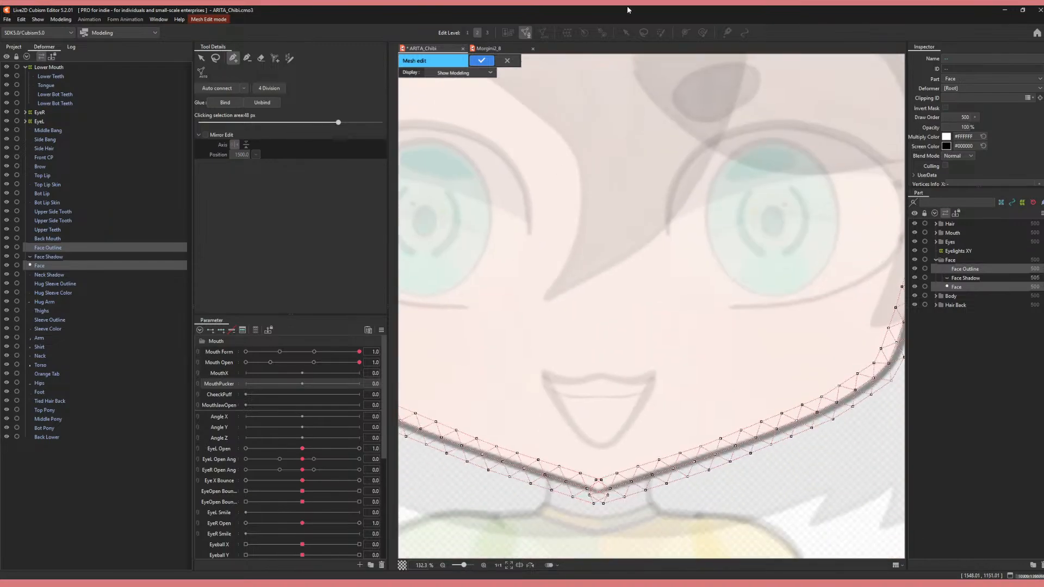
pyautogui.scroll(-3, 610, 128)
pyautogui.scroll(5, 601, 217)
pyautogui.scroll(2, 629, 413)
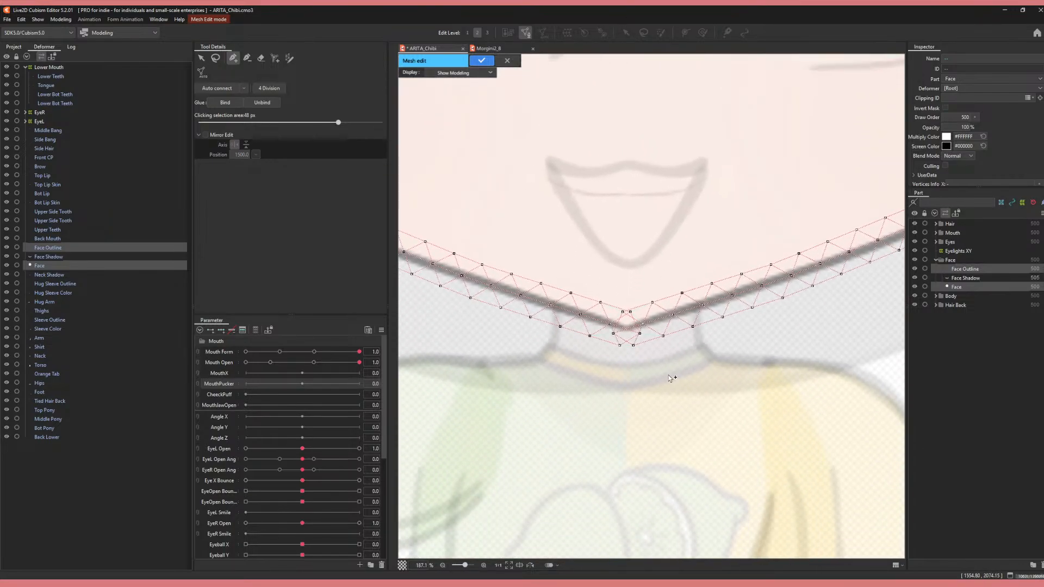
pyautogui.click(201, 58)
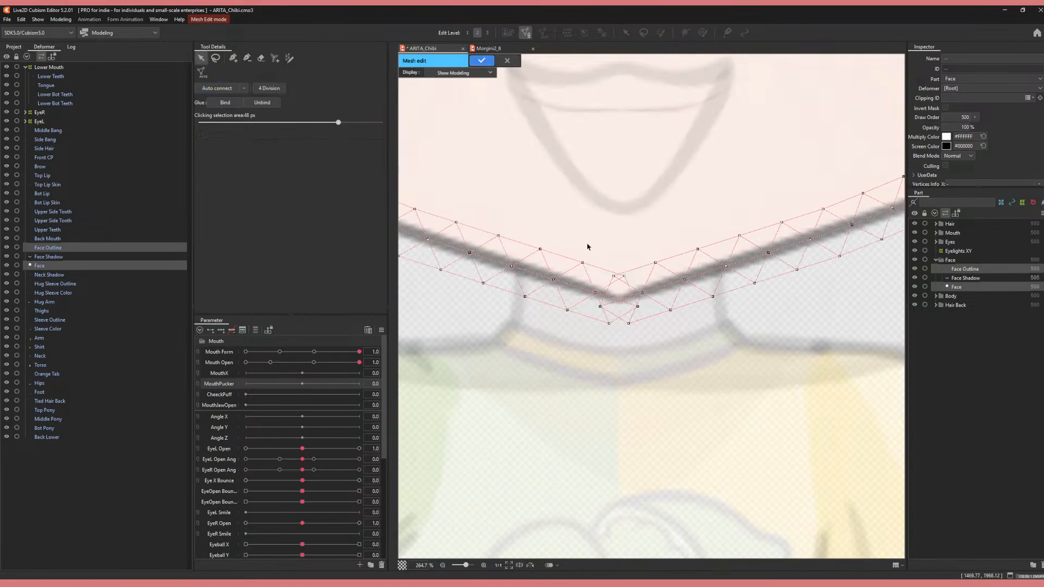
pyautogui.moveTo(605, 255); pyautogui.dragTo(639, 349)
pyautogui.press('Delete')
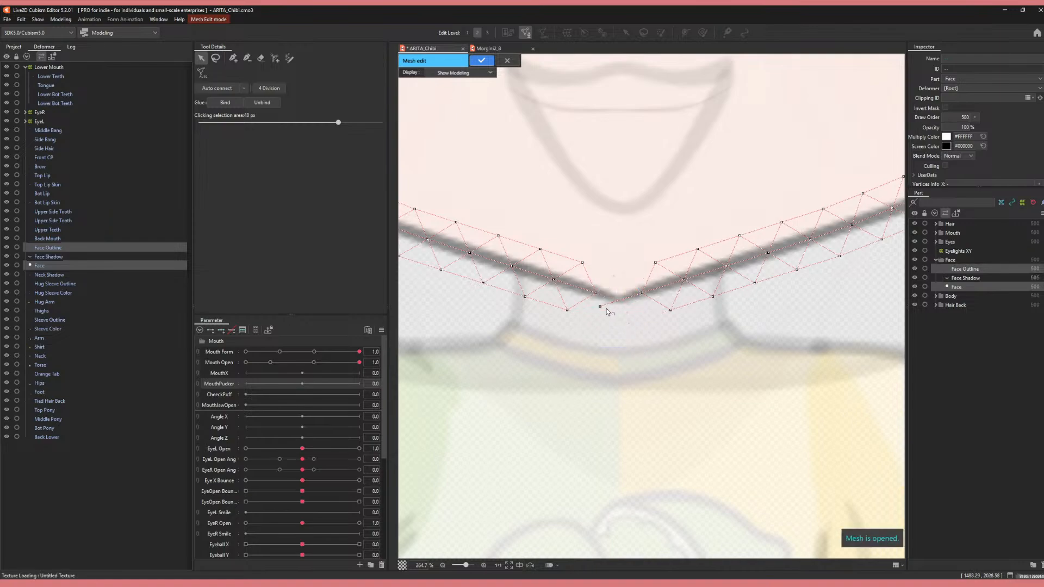
pyautogui.press('Delete')
# - Add three centre vertices at the chin tip and connect the inner, middle and outer mesh rows across it
pyautogui.click(233, 58)
pyautogui.scroll(5, 578, 235)
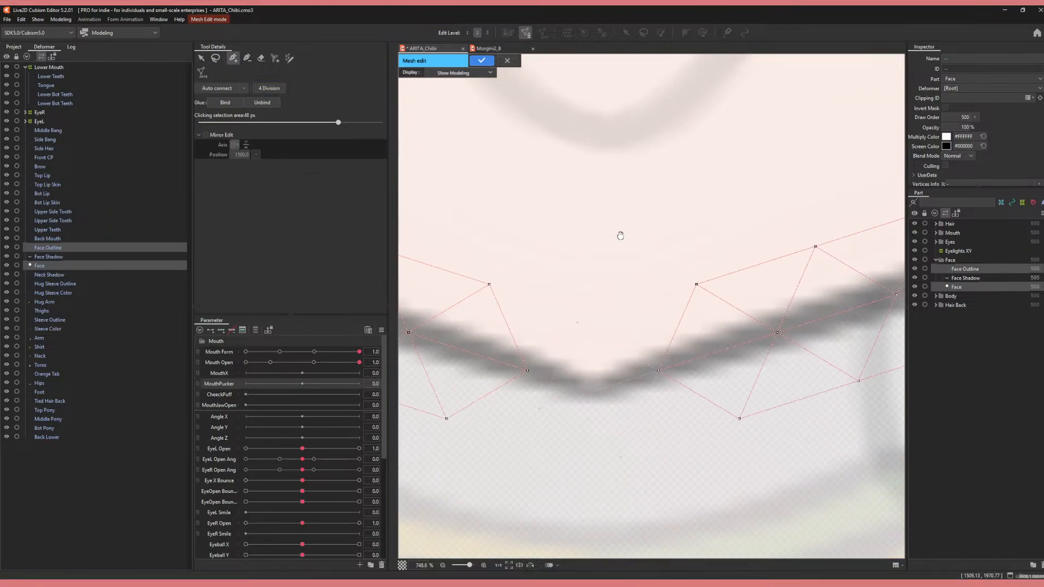
pyautogui.click(494, 286)
pyautogui.click(589, 311)
pyautogui.click(695, 284)
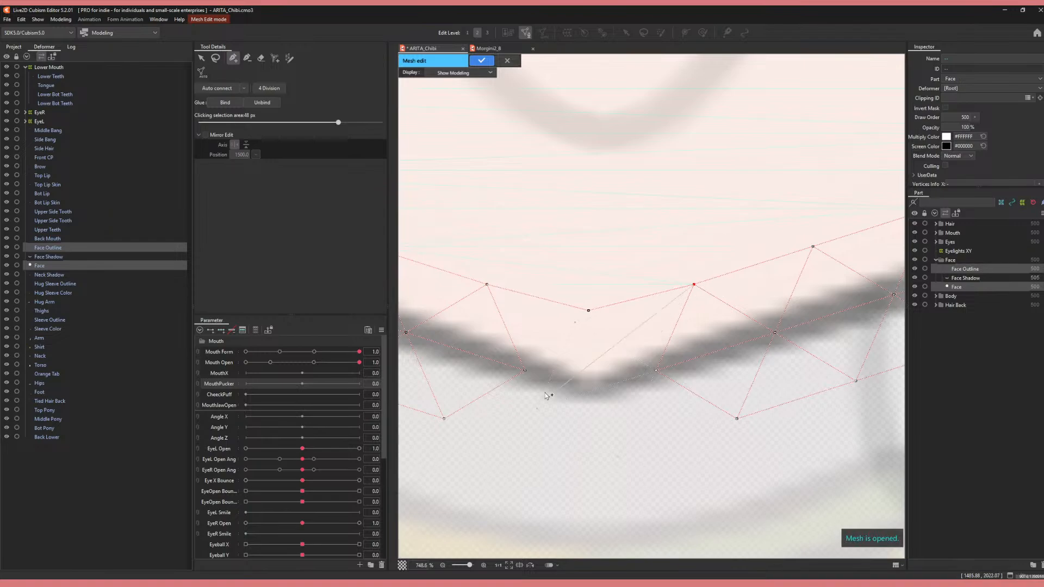
pyautogui.click(585, 391)
pyautogui.click(657, 372)
pyautogui.click(445, 420)
pyautogui.click(593, 458)
pyautogui.click(736, 418)
# - Select and copy all vertices of the joined Face mesh
pyautogui.scroll(-2, 520, 443)
pyautogui.scroll(-2, 514, 443)
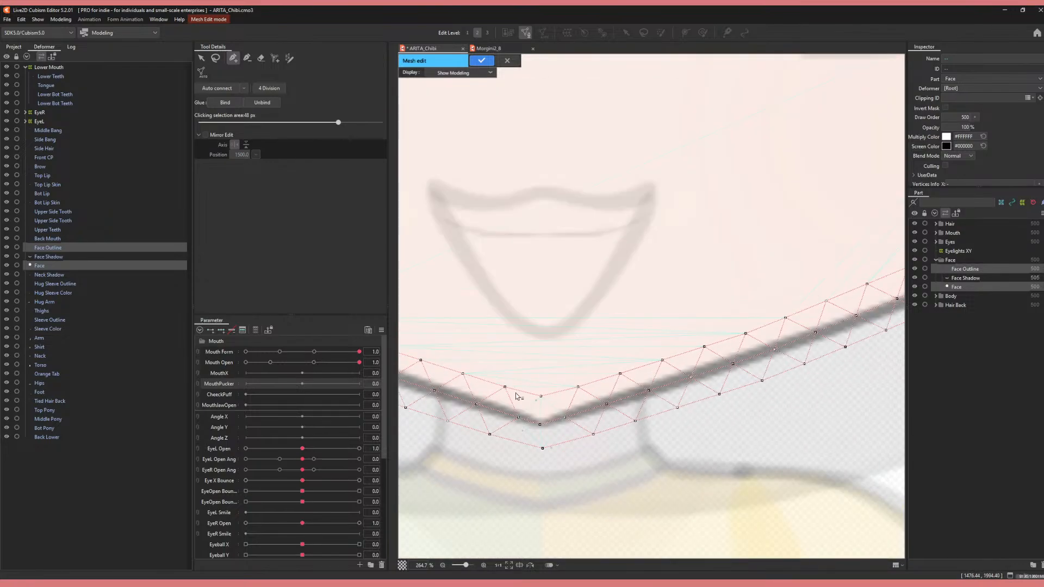
pyautogui.scroll(-3, 512, 326)
pyautogui.moveTo(510, 259); pyautogui.dragTo(614, 381)
pyautogui.scroll(-2, 615, 381)
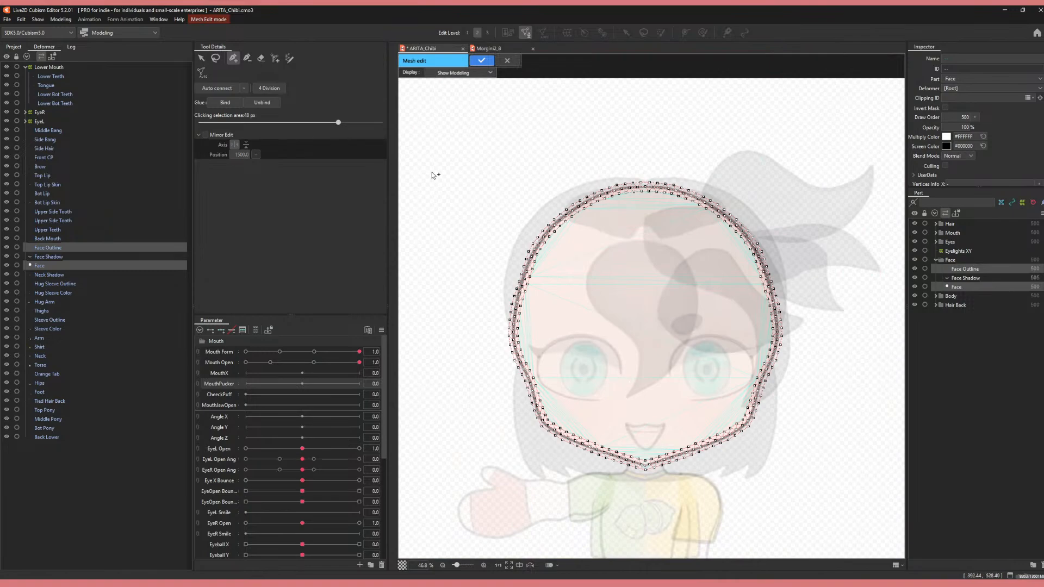
pyautogui.press('v')
pyautogui.moveTo(452, 137); pyautogui.dragTo(828, 544)
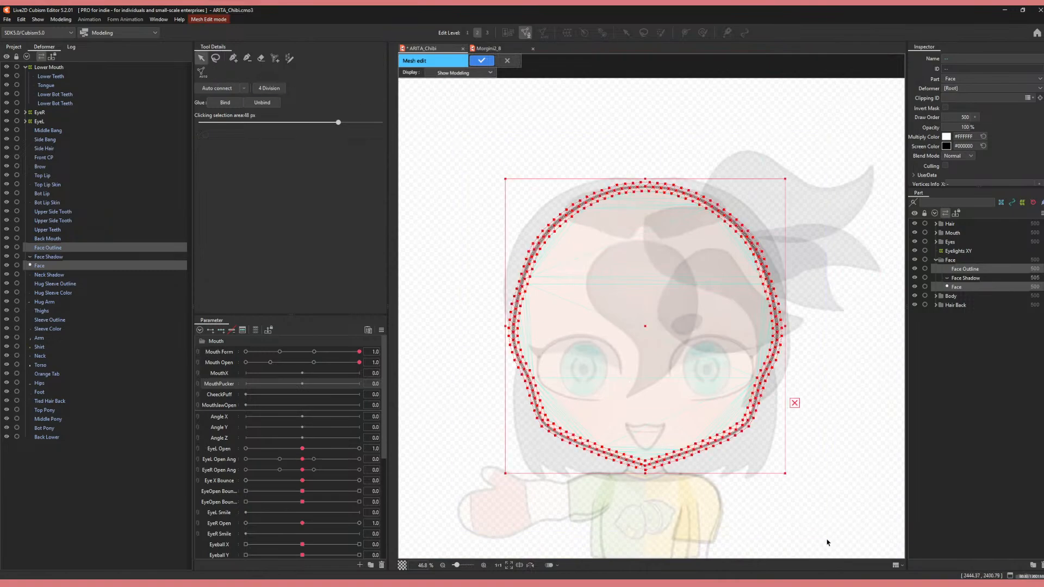
pyautogui.click(841, 450)
# - Switch to the Face Outline mesh, delete its half-face vertices and paste the full ring mesh in their place
pyautogui.rightClick(841, 448)
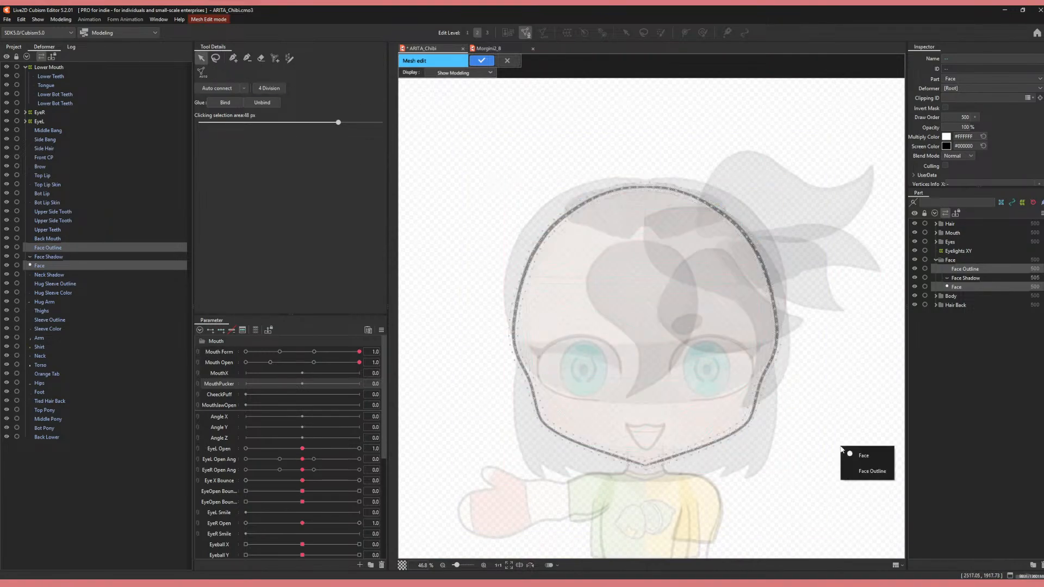
pyautogui.click(850, 472)
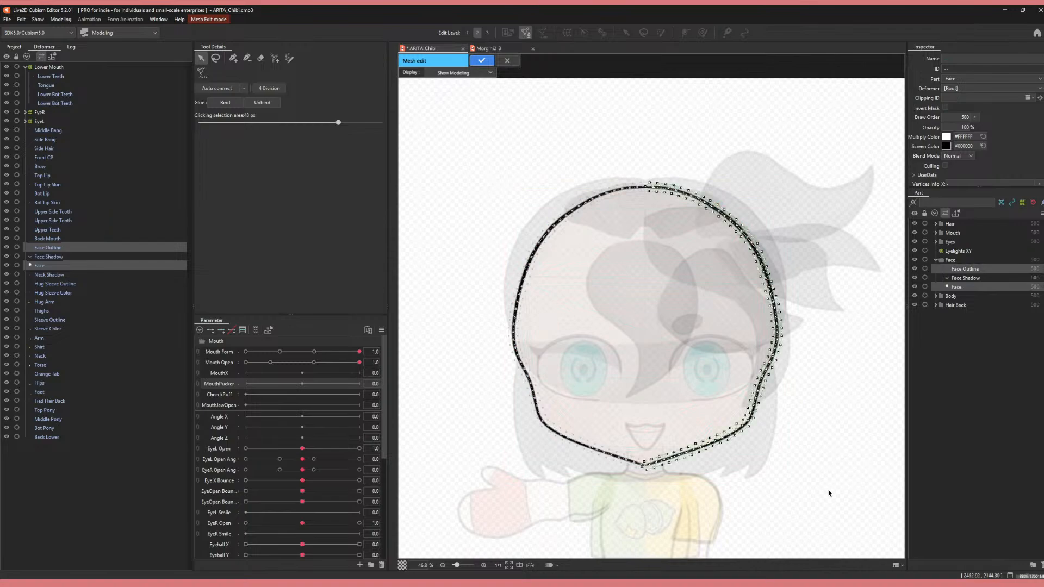
pyautogui.moveTo(829, 493); pyautogui.dragTo(482, 75)
pyautogui.press('Delete')
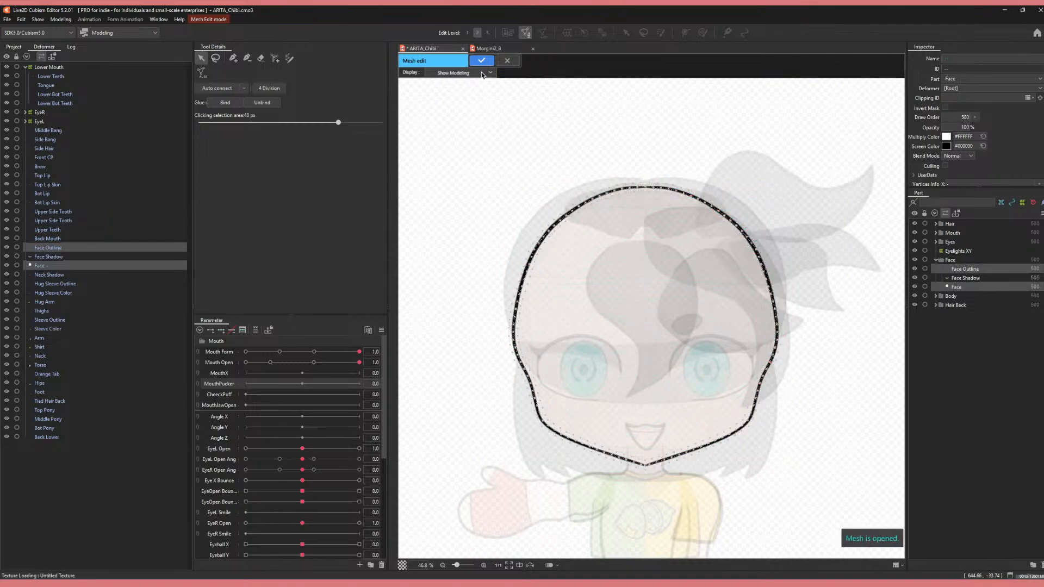
pyautogui.hotkey('ctrl', 'v')
pyautogui.click(461, 262)
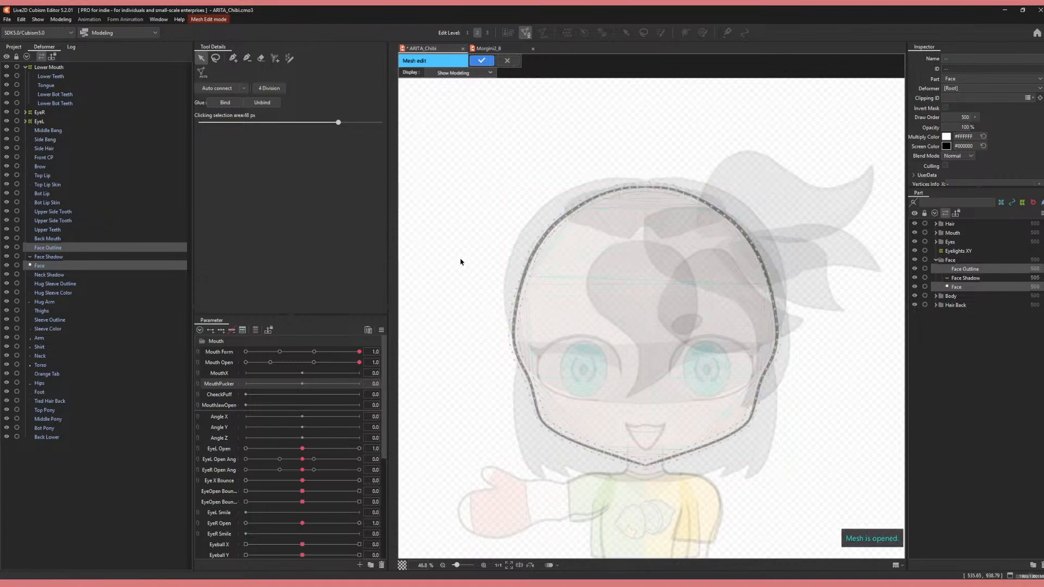
# - Select all overlapping vertices of Face and Face Outline and bind them together with glue
pyautogui.click(543, 246)
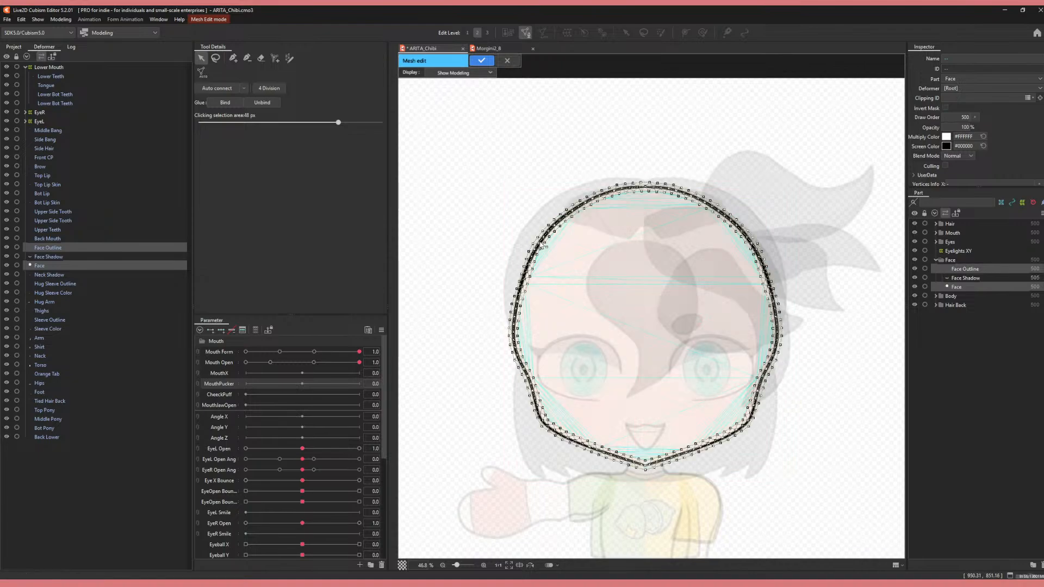
pyautogui.moveTo(505, 160); pyautogui.dragTo(862, 542)
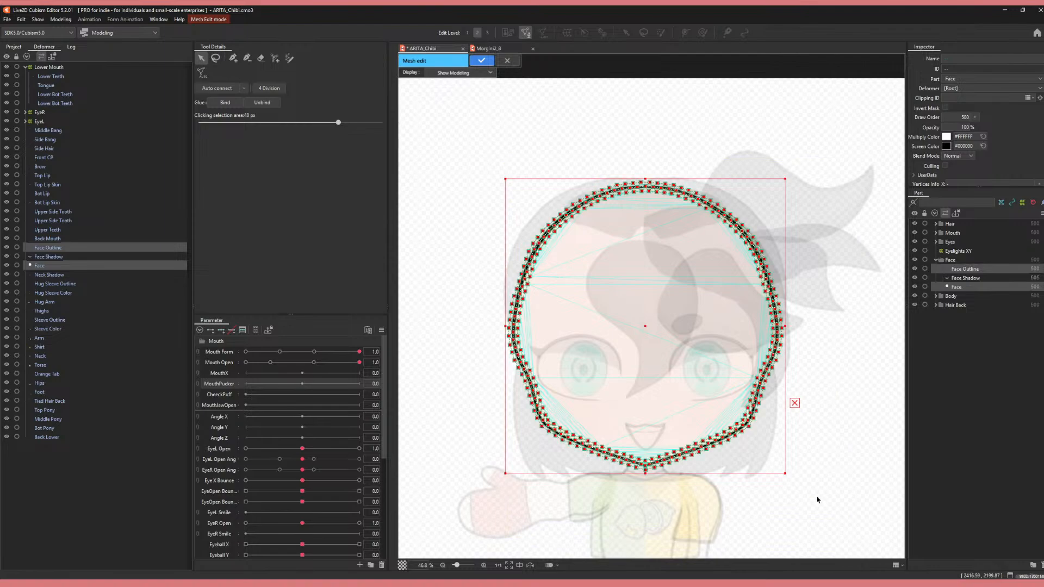
pyautogui.click(652, 341)
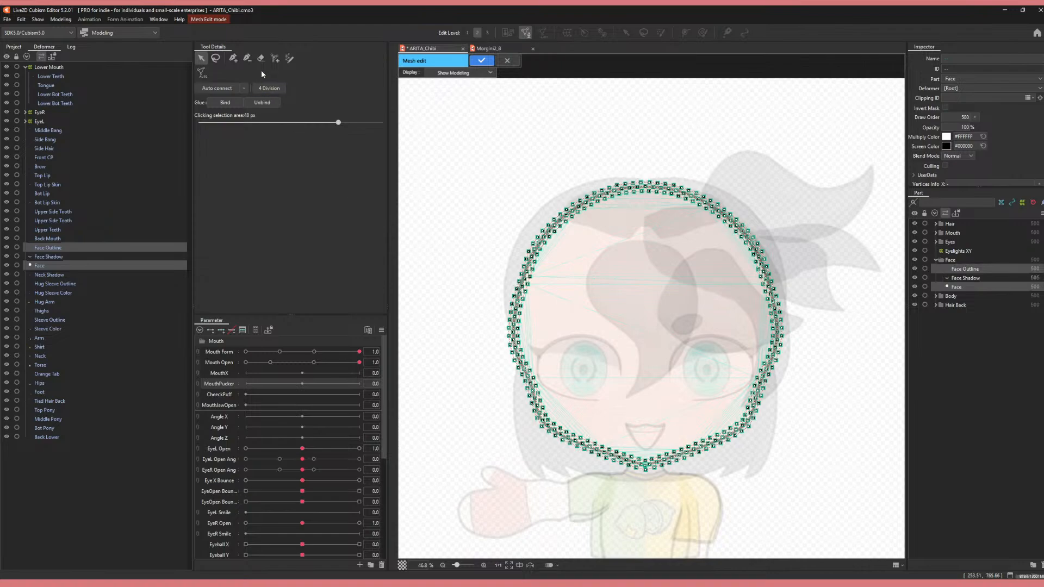
# - Add four vertices inside the Face mesh, two across the forehead and two beneath the eyes
pyautogui.click(275, 58)
pyautogui.click(683, 314)
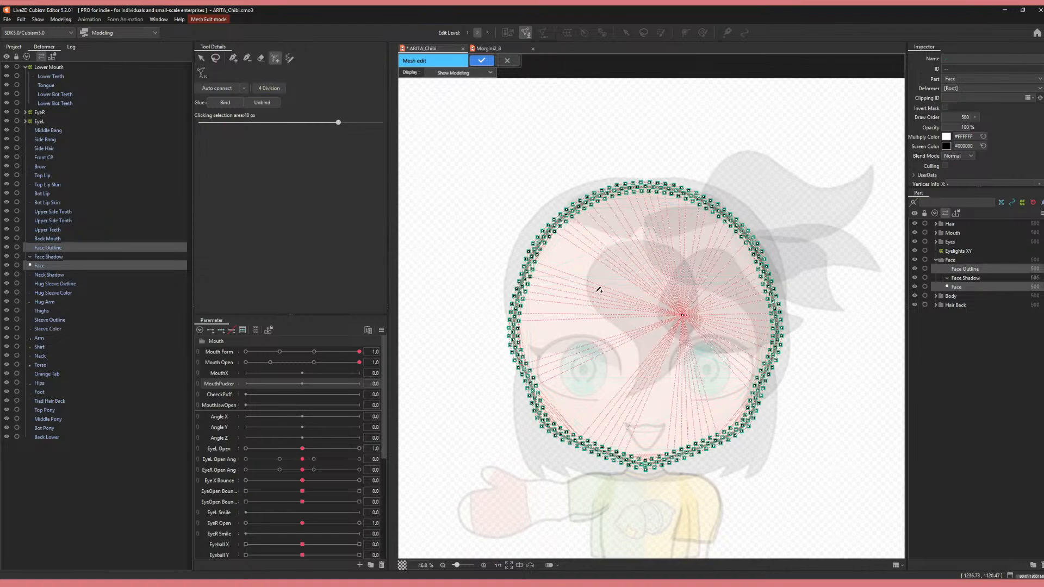
pyautogui.click(581, 287)
pyautogui.click(599, 380)
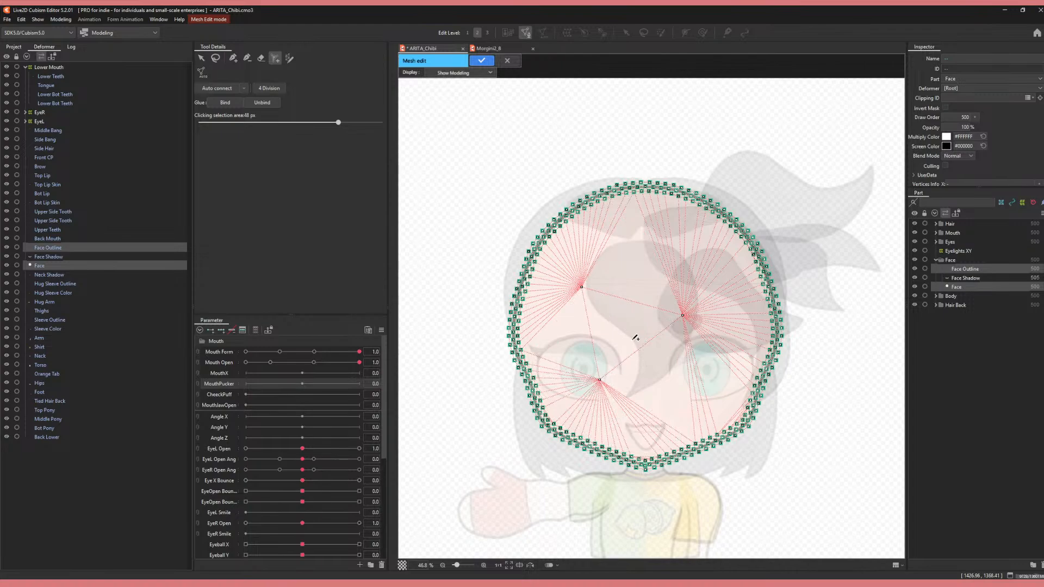
pyautogui.click(659, 380)
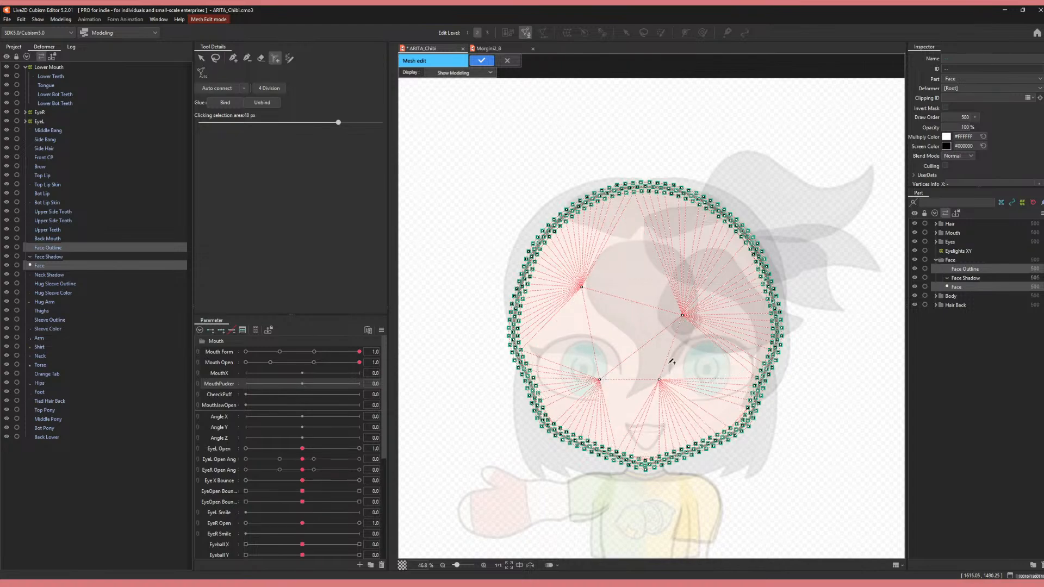
# - Spread the interior vertices outward, moving the lower right one down and the two forehead ones upward
pyautogui.click(201, 58)
pyautogui.moveTo(661, 384); pyautogui.dragTo(683, 398)
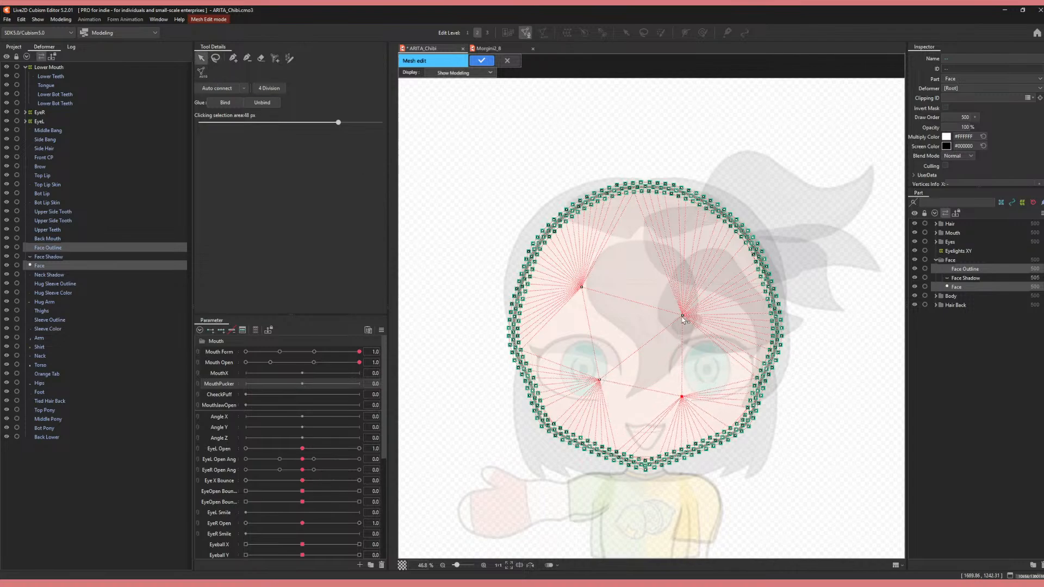
pyautogui.moveTo(683, 315); pyautogui.dragTo(691, 300)
pyautogui.moveTo(582, 287); pyautogui.dragTo(584, 283)
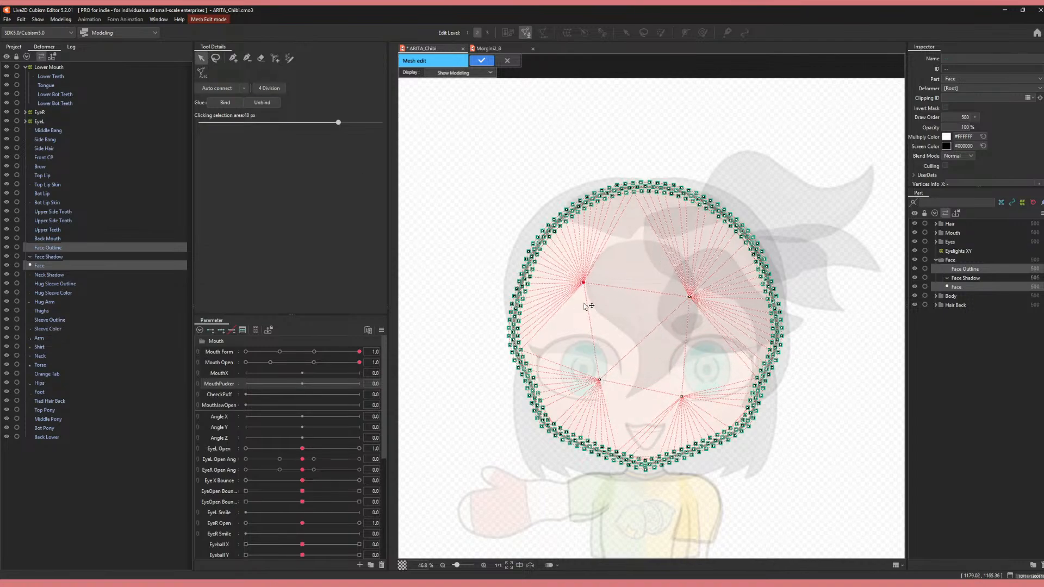
# - Even out the Face mesh's four interior vertices, aligning the lower pair beneath the eyes and the upper pair across the forehead
pyautogui.moveTo(600, 384); pyautogui.dragTo(595, 391)
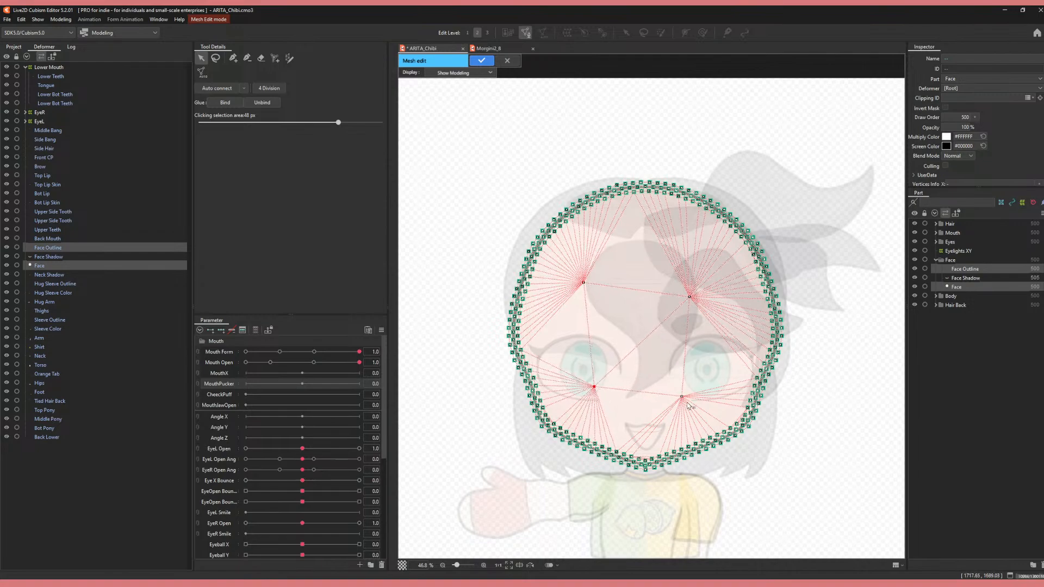
pyautogui.moveTo(683, 400); pyautogui.dragTo(708, 389)
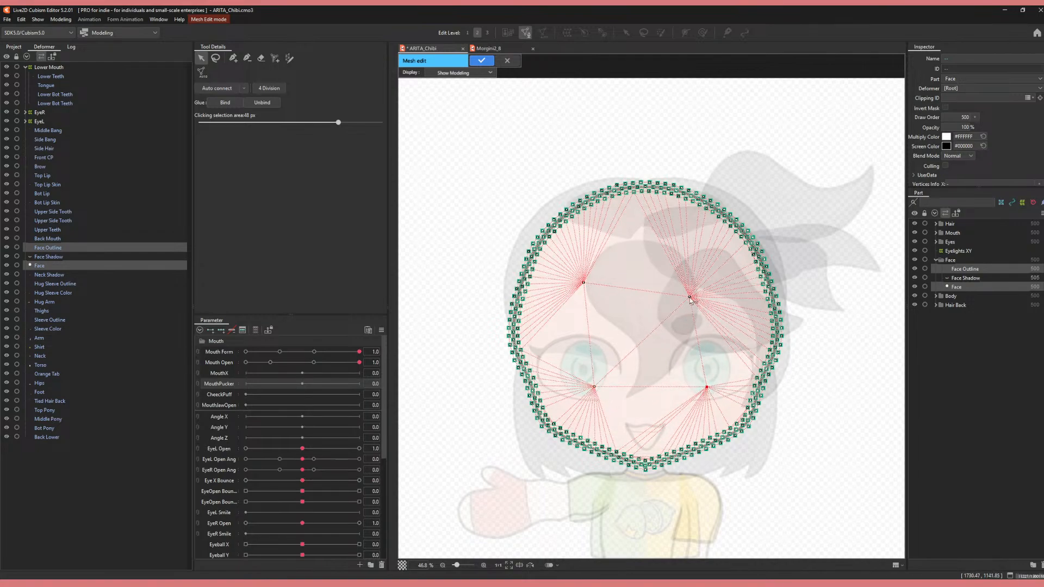
pyautogui.moveTo(690, 299); pyautogui.dragTo(693, 287)
pyautogui.moveTo(584, 283); pyautogui.dragTo(591, 292)
pyautogui.moveTo(594, 387); pyautogui.dragTo(596, 396)
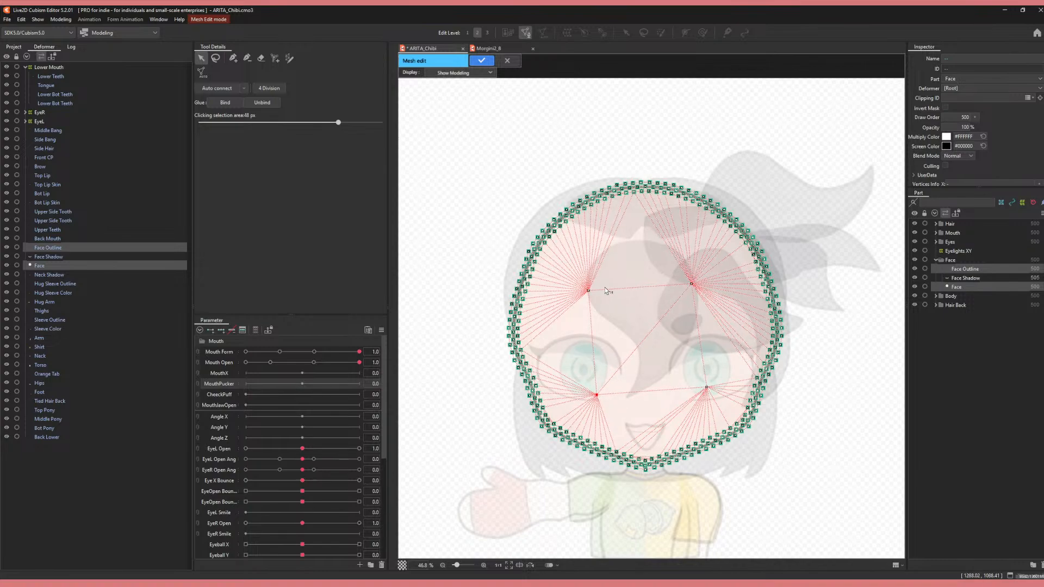
# - Switch the active mesh from Face to Face Outline and apply the mesh edit
pyautogui.rightClick(515, 195)
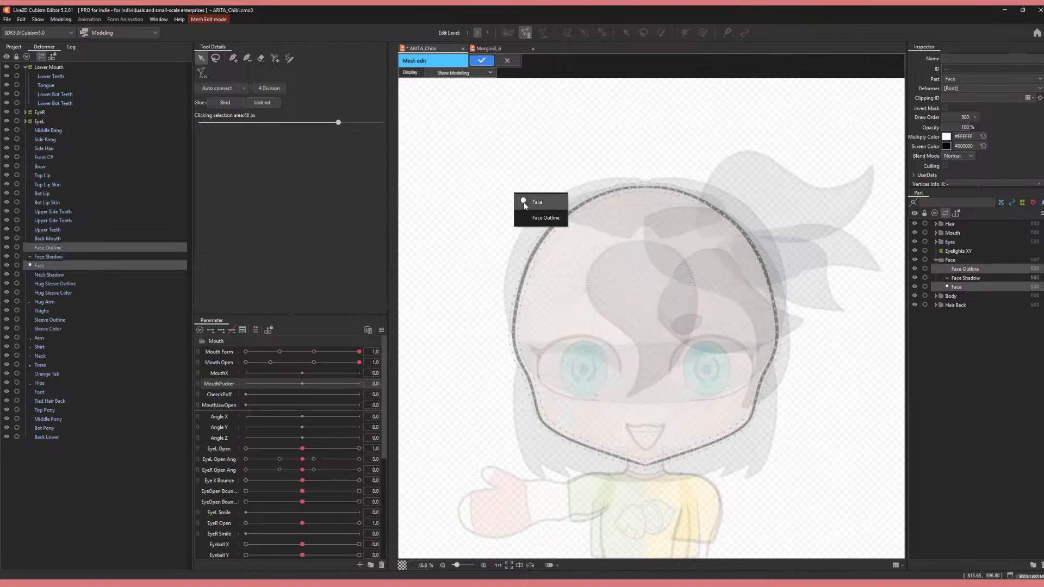
pyautogui.click(472, 183)
pyautogui.rightClick(478, 218)
pyautogui.click(501, 239)
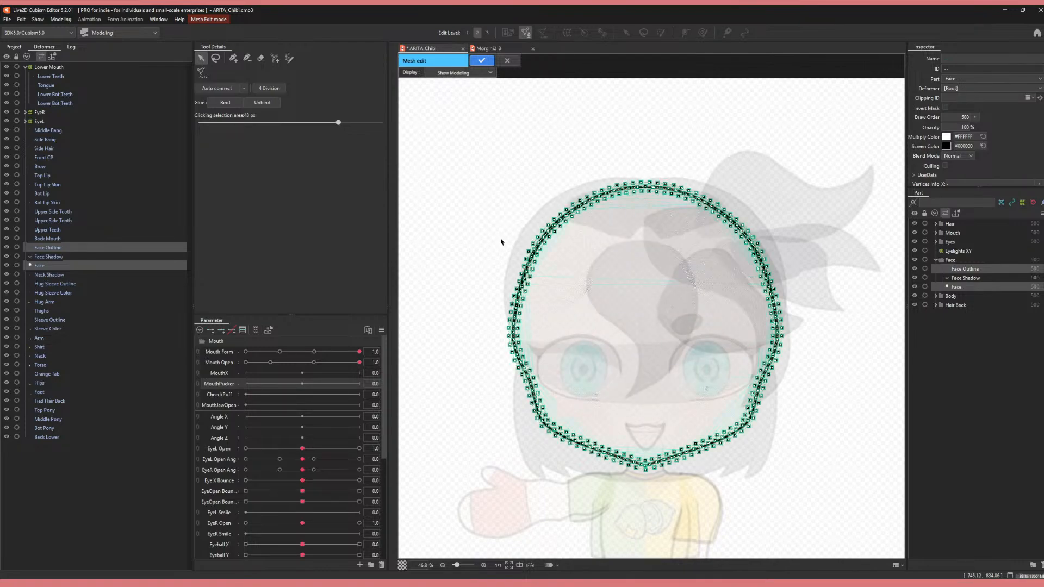
pyautogui.click(482, 60)
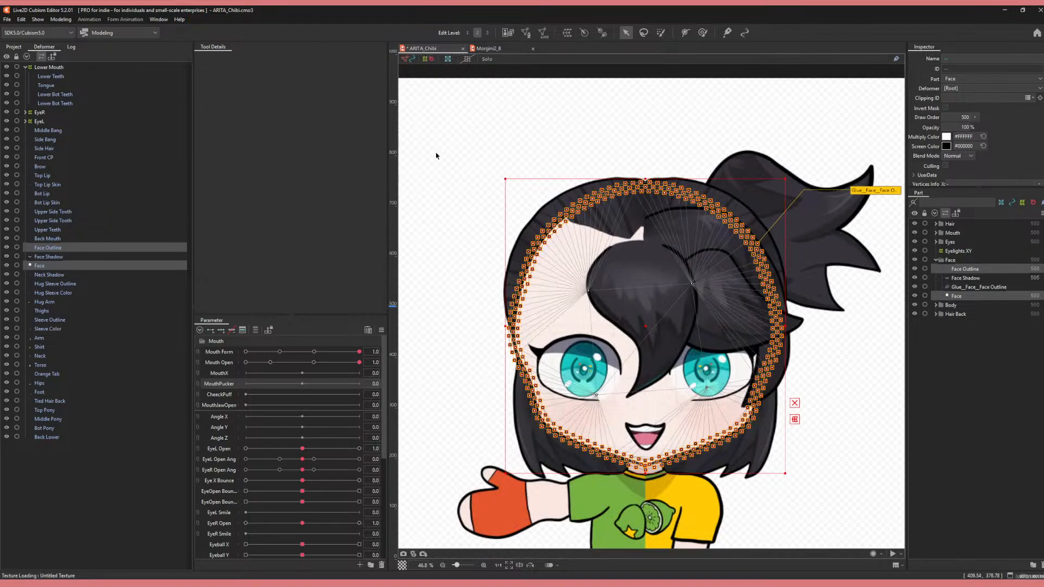
# - Open Face Shadow for mesh editing and generate an automatic mesh over the whole cheek shading
pyautogui.moveTo(858, 461); pyautogui.dragTo(832, 418)
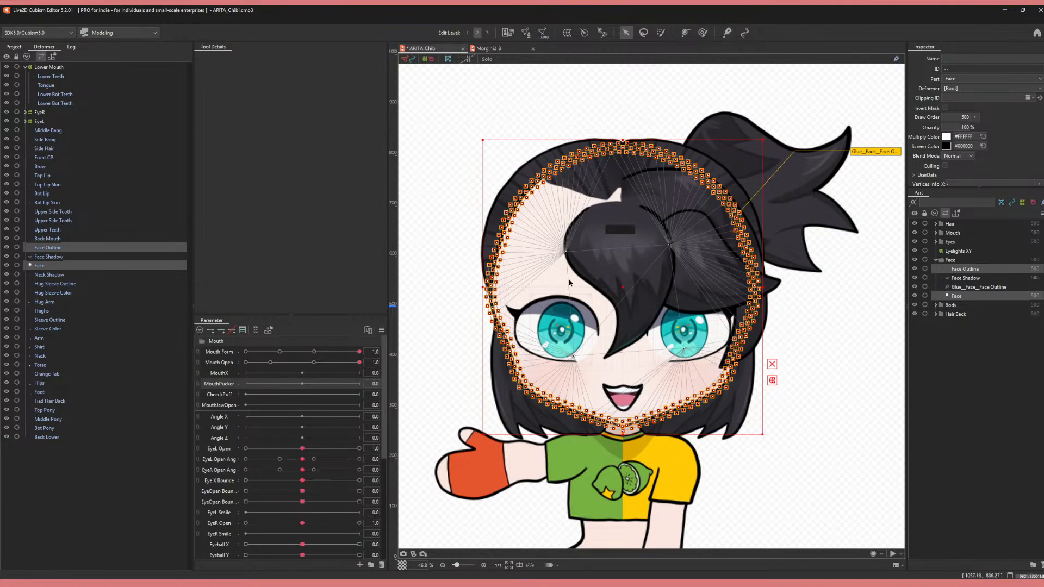
pyautogui.click(970, 278)
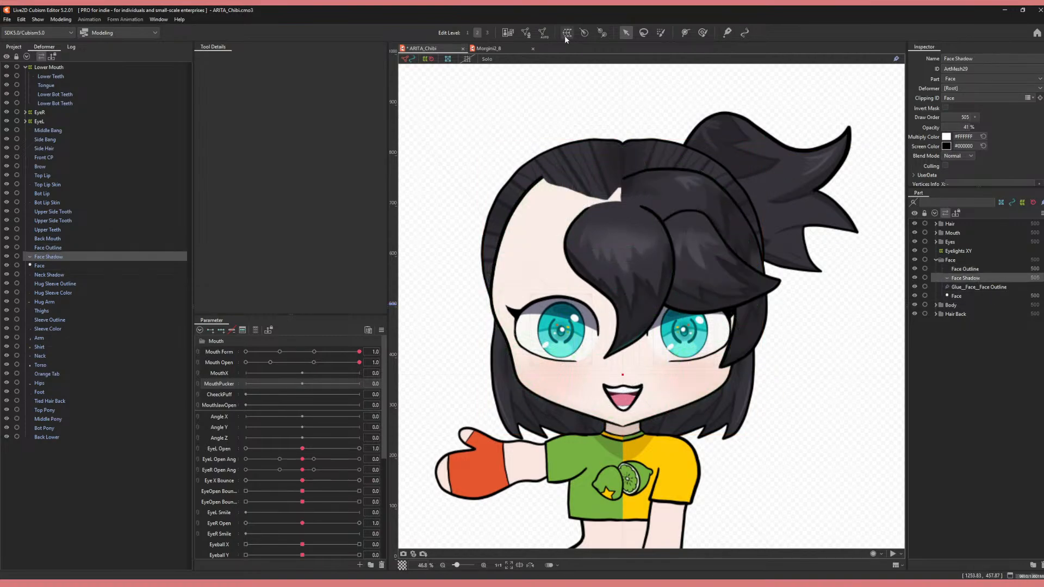
pyautogui.click(527, 32)
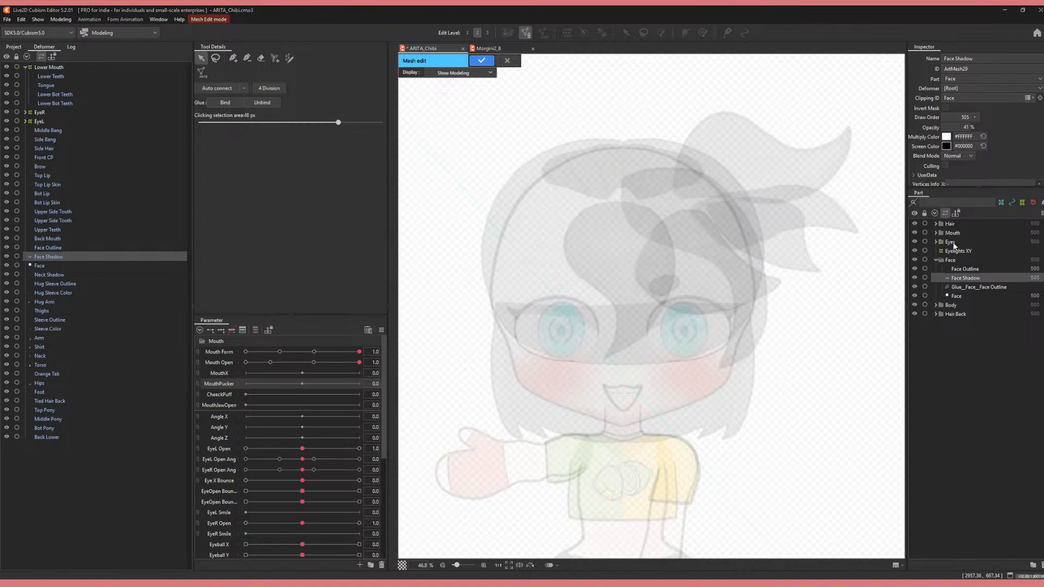
pyautogui.hotkey('ctrl', 'z')
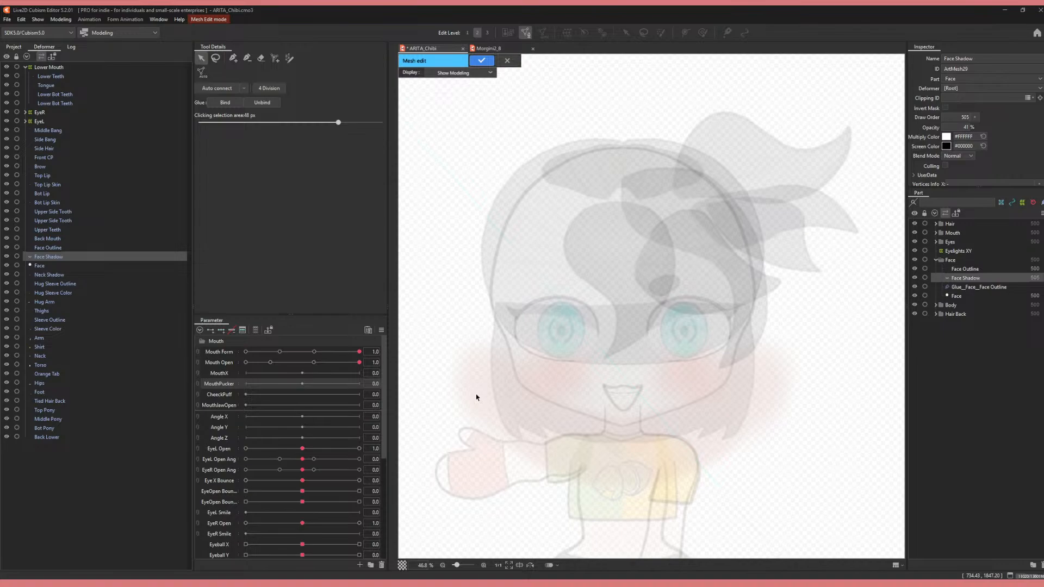
pyautogui.click(522, 34)
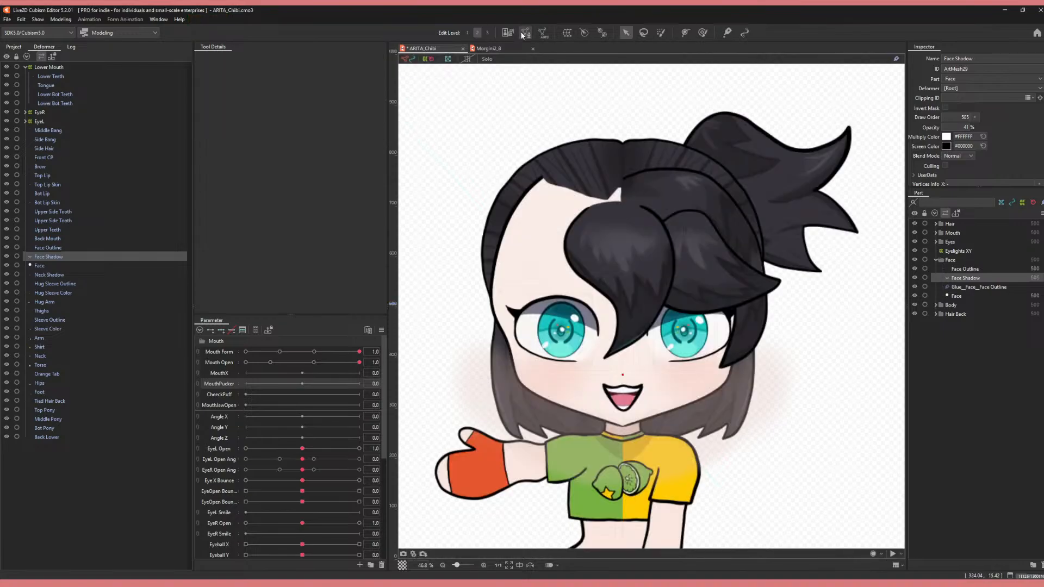
pyautogui.click(522, 34)
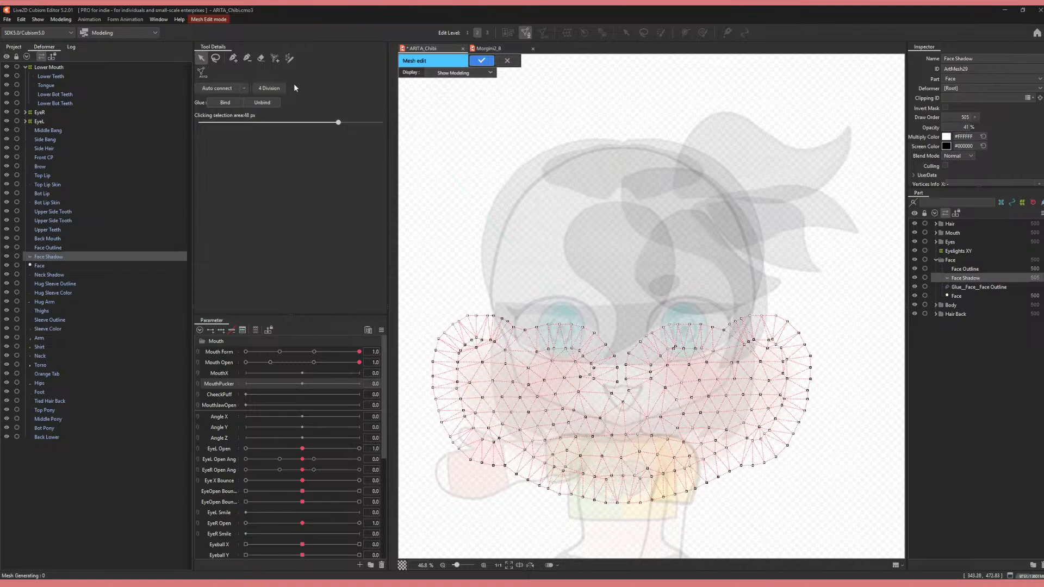
# - Regenerate the Face Shadow mesh with fewer, more widely spaced vertices and apply the mesh edit
pyautogui.click(281, 90)
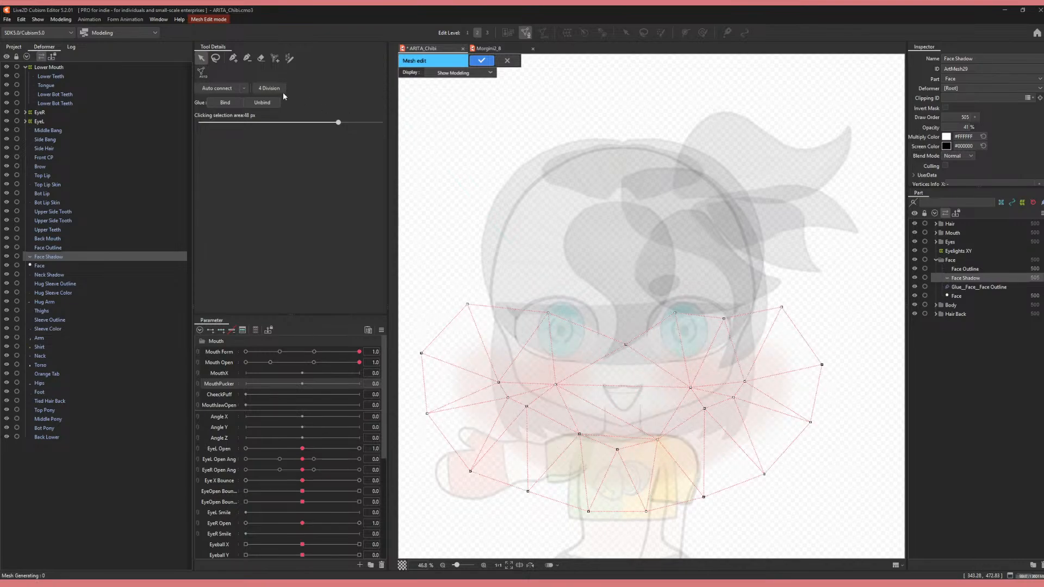
pyautogui.hotkey('ctrl', 'z')
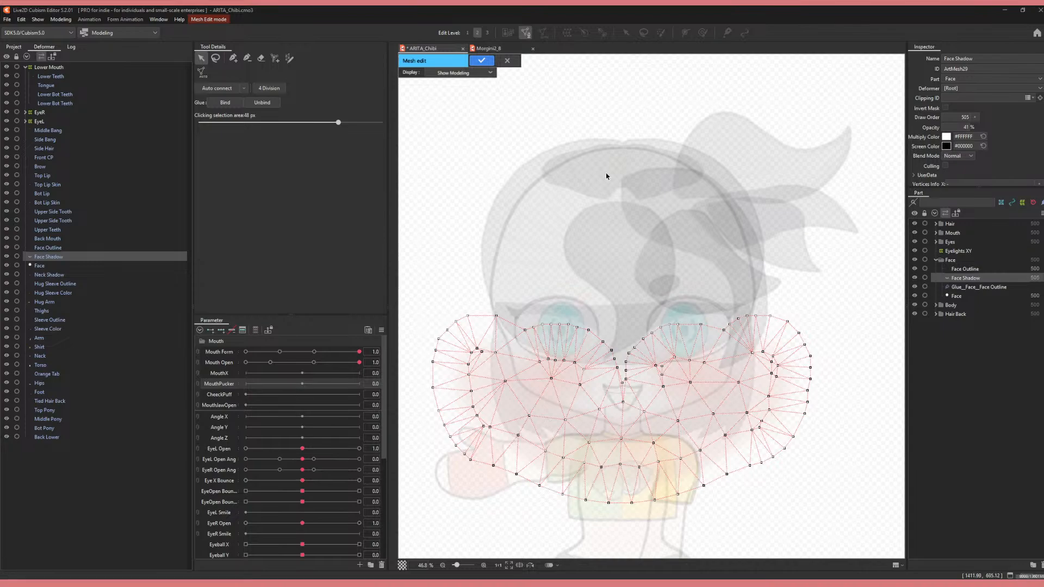
pyautogui.scroll(-2, 608, 175)
pyautogui.scroll(2, 623, 197)
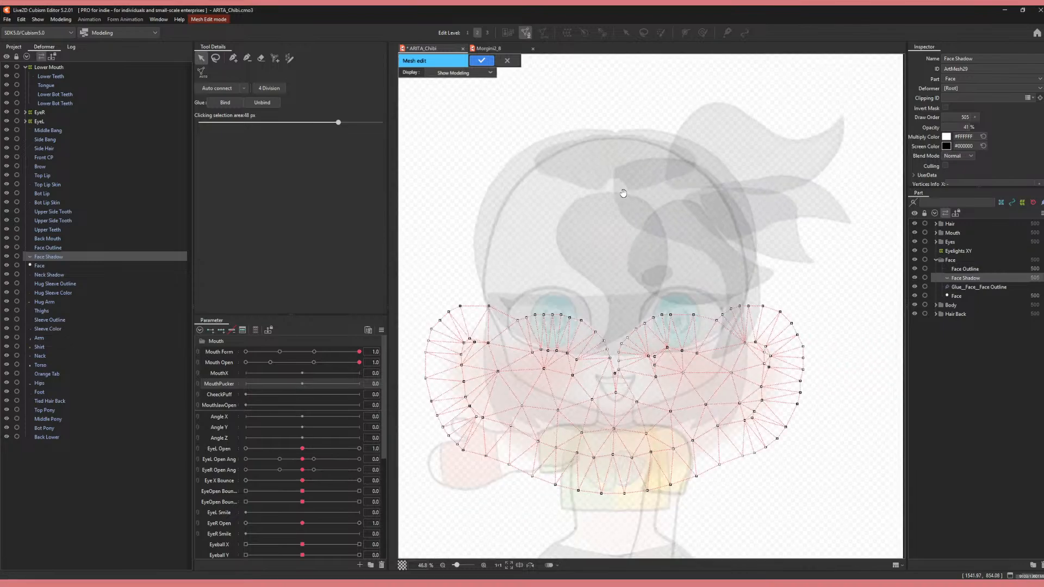
pyautogui.moveTo(640, 181); pyautogui.dragTo(639, 180)
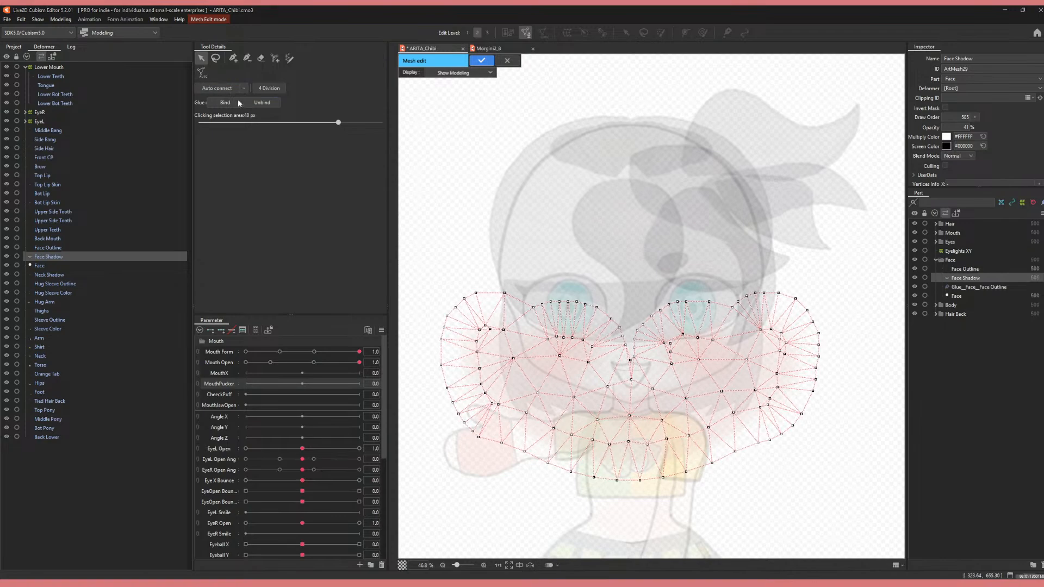
pyautogui.moveTo(302, 123)
pyautogui.mouseDown()
pyautogui.moveTo(314, 123)
pyautogui.moveTo(308, 130)
pyautogui.mouseUp()
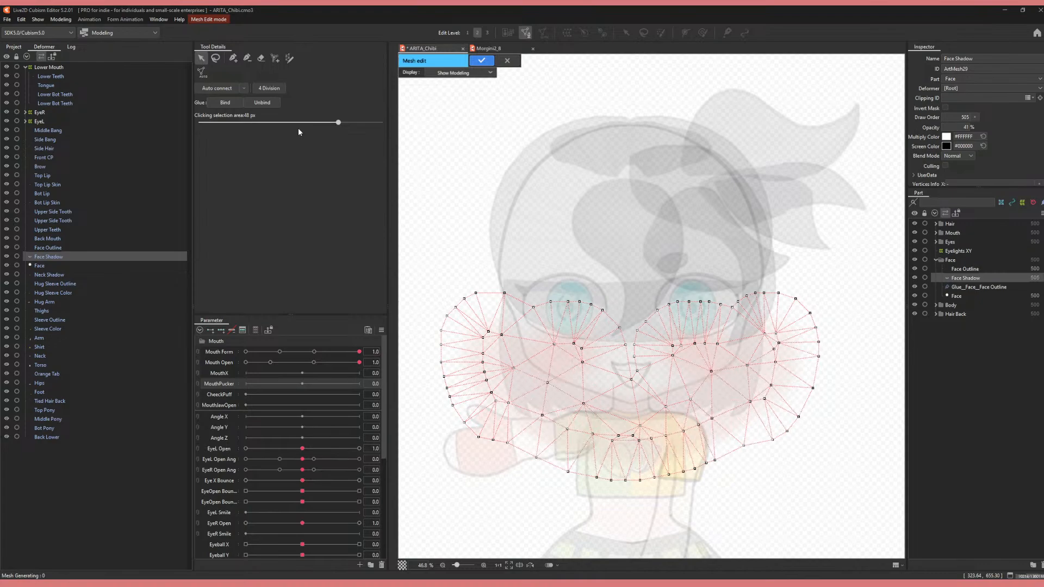
pyautogui.moveTo(301, 122)
pyautogui.mouseDown()
pyautogui.moveTo(305, 152)
pyautogui.moveTo(307, 142)
pyautogui.mouseUp()
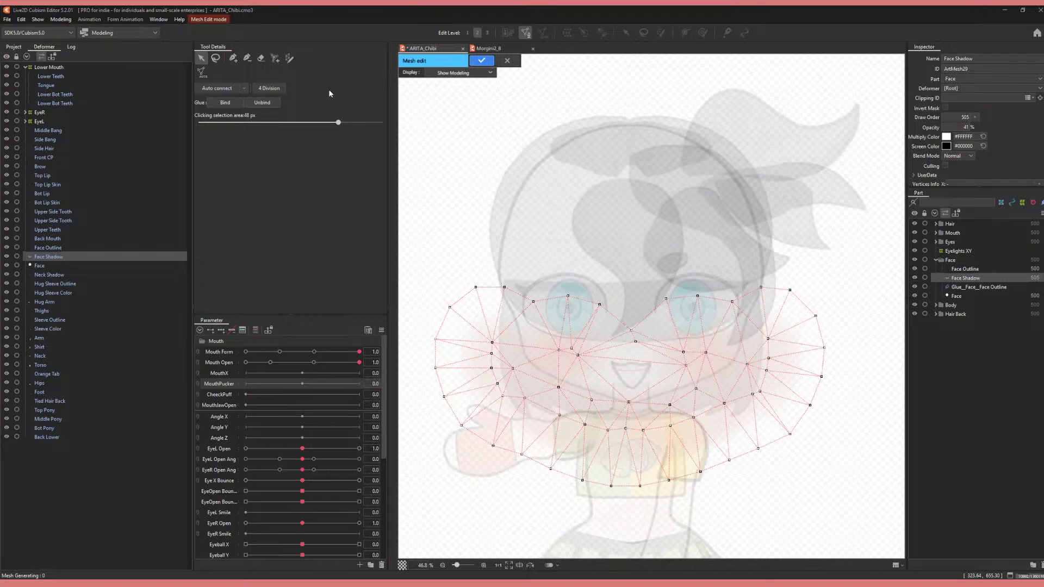
pyautogui.click(479, 60)
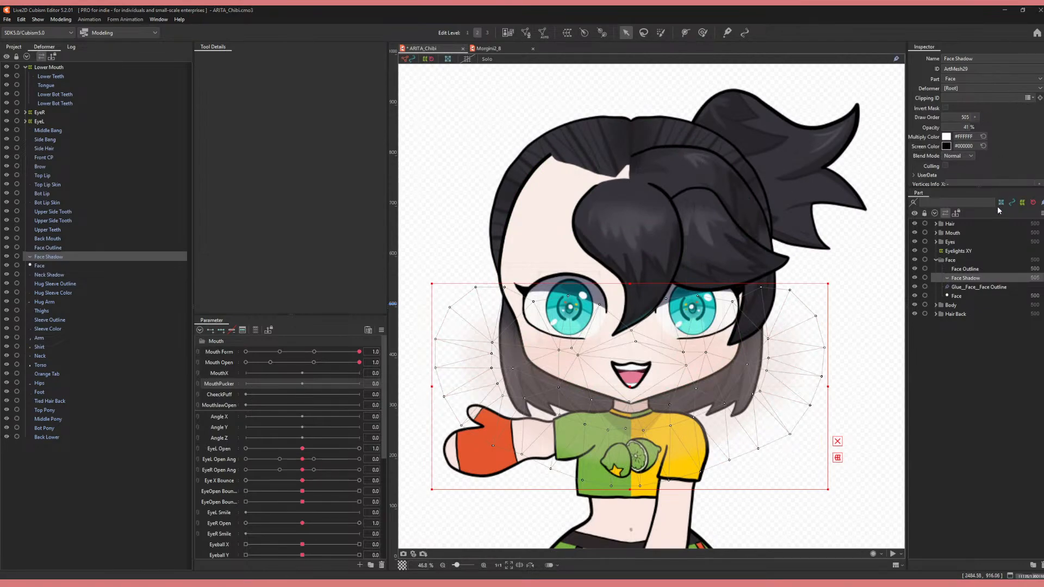
# - Set Face Shadow's Clipping ID to Face
pyautogui.click(956, 101)
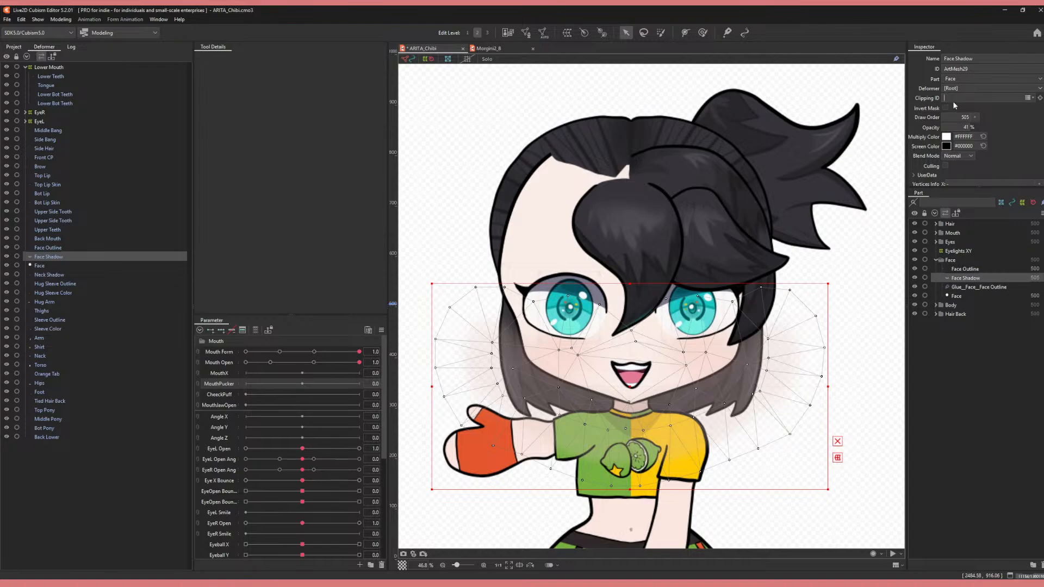
pyautogui.write('Face')
pyautogui.press('Return')
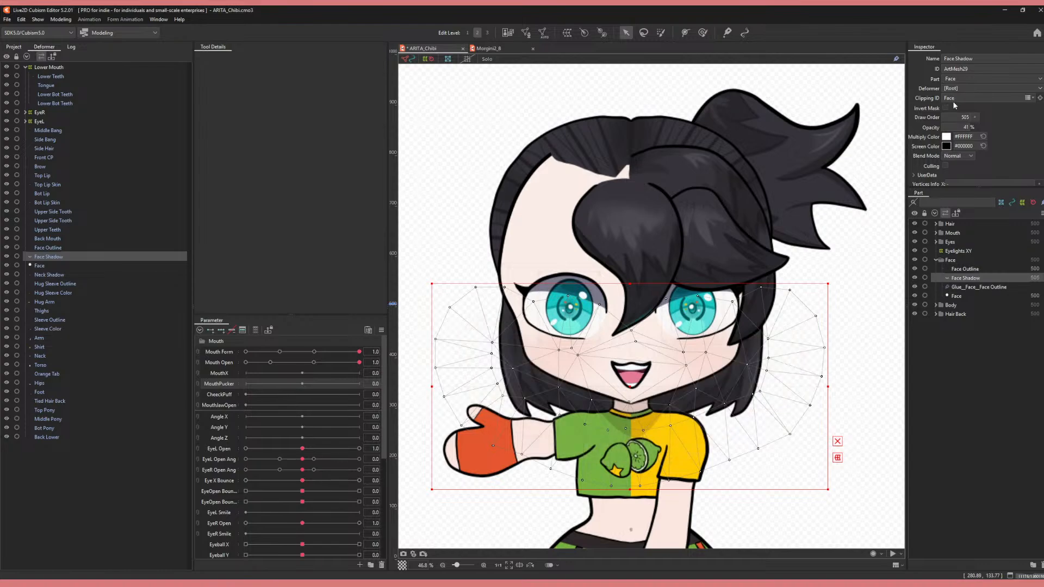
# - Create a warp deformer named Face XY around Face and Face Outline with a 10 x 10 warp division and 3 x 3 bezier division
pyautogui.click(956, 296)
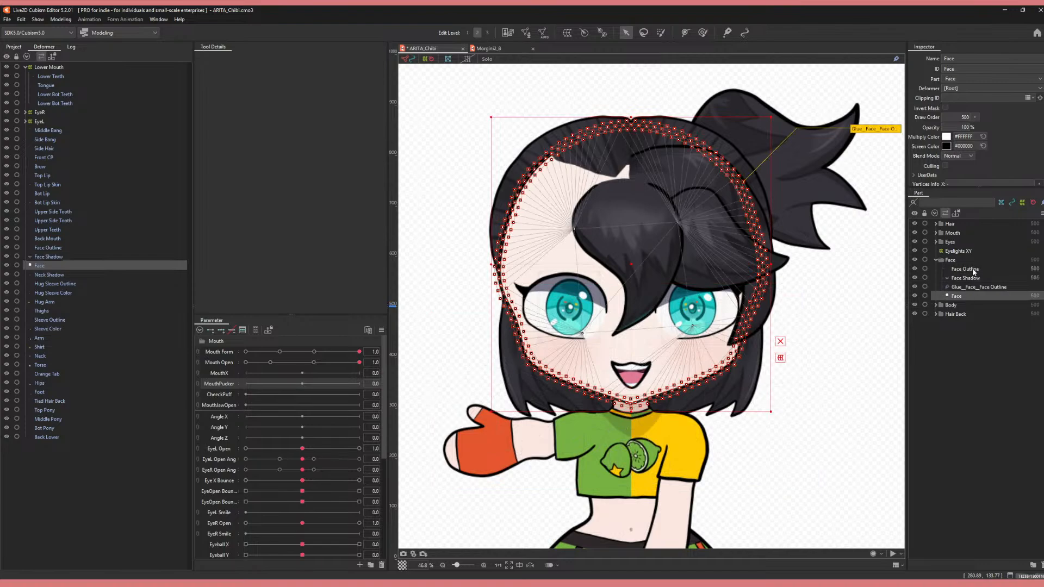
pyautogui.keyDown('ctrl'); pyautogui.click(965, 270); pyautogui.keyUp('ctrl')
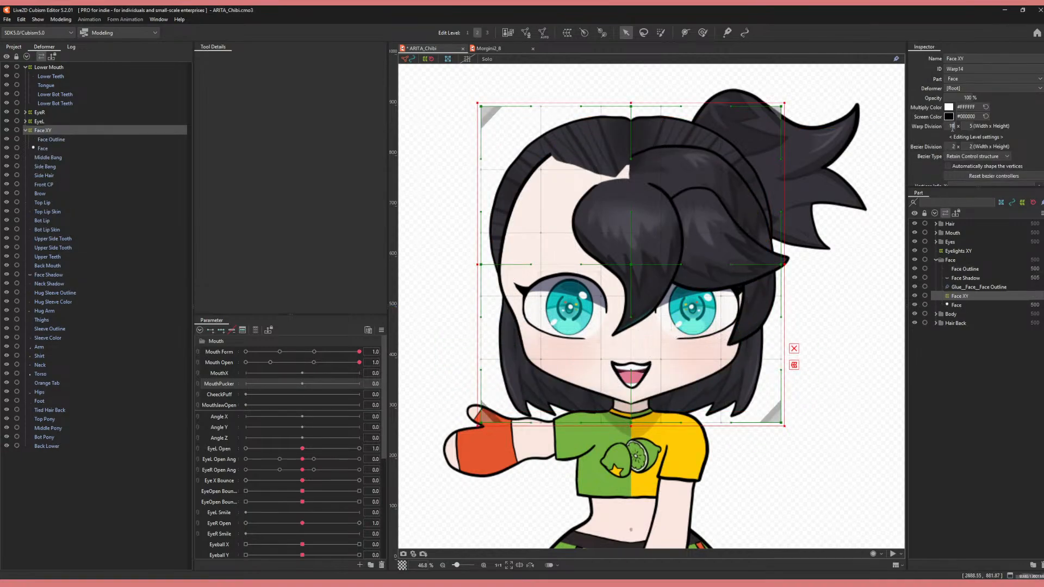
pyautogui.click(964, 124)
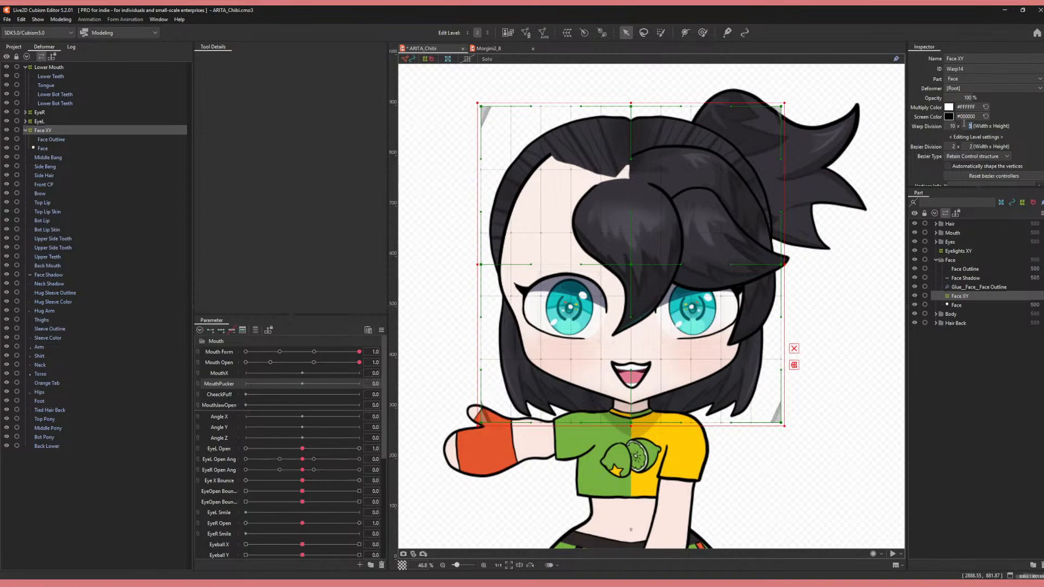
pyautogui.write('10')
pyautogui.press('Return')
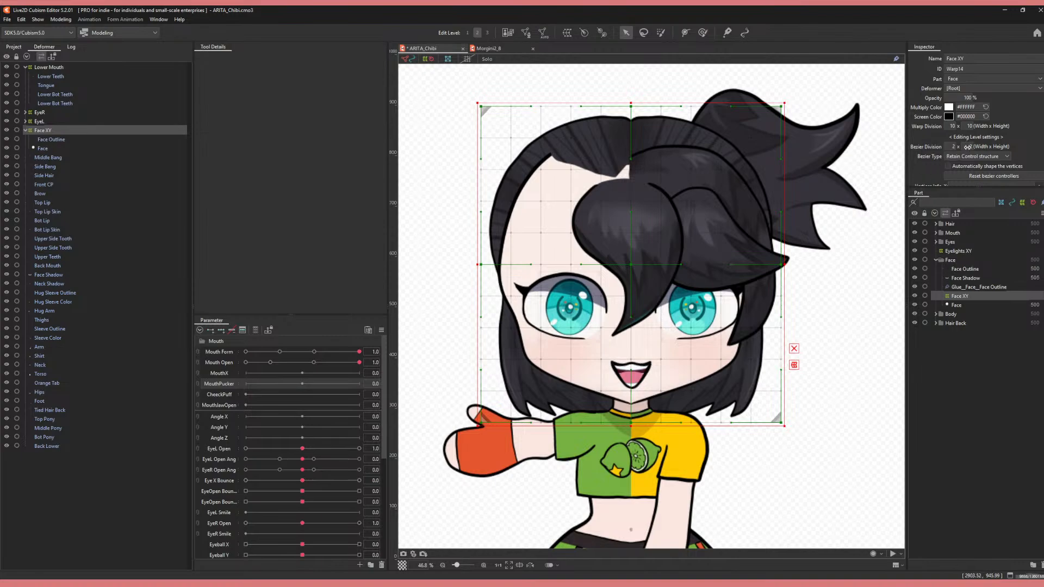
pyautogui.moveTo(968, 146); pyautogui.dragTo(973, 147)
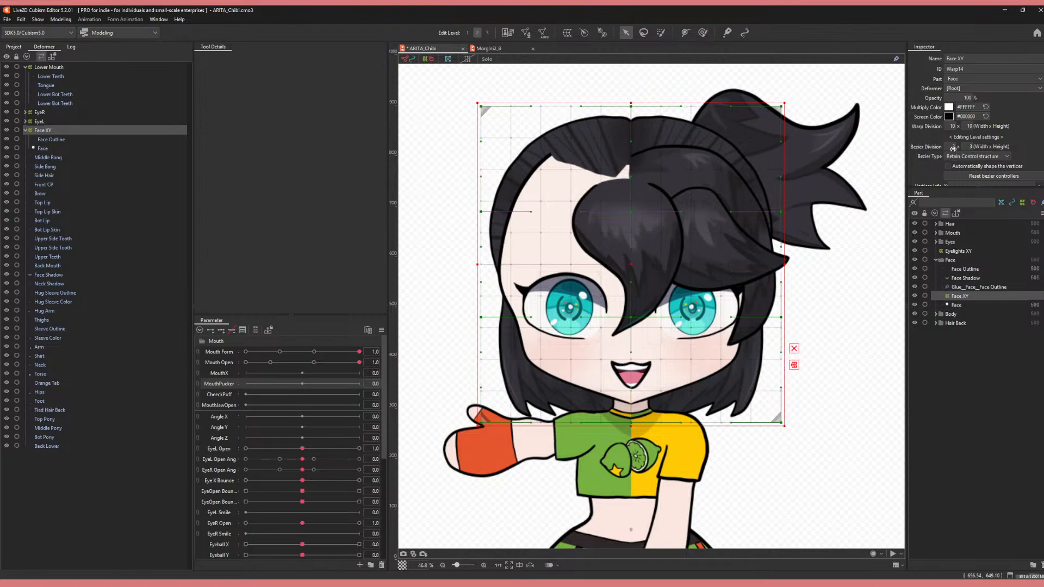
pyautogui.moveTo(951, 146); pyautogui.dragTo(957, 146)
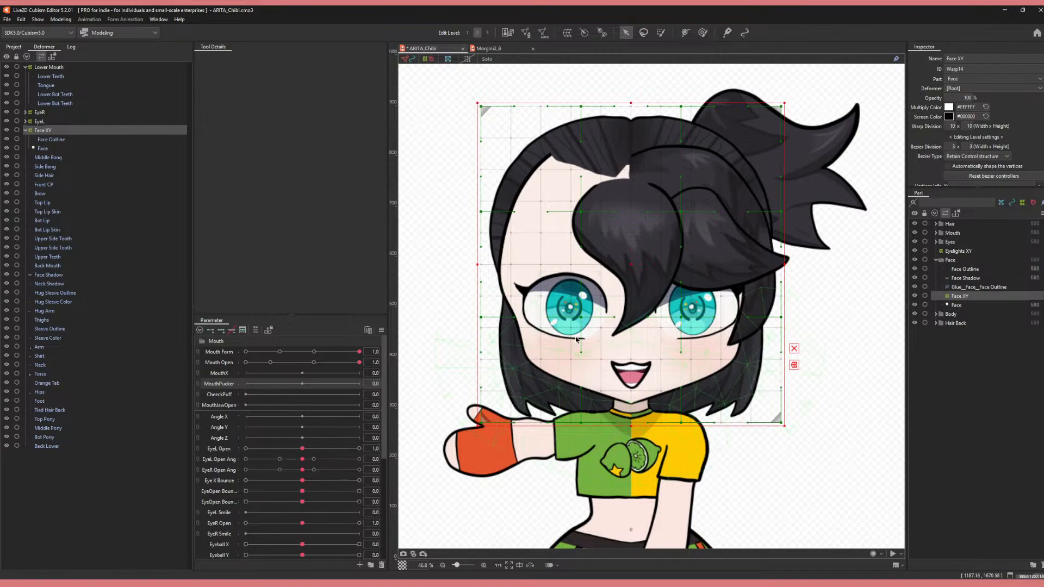
# - Open the 3D rotation expression settings for the Face XY deformer
pyautogui.click(302, 417)
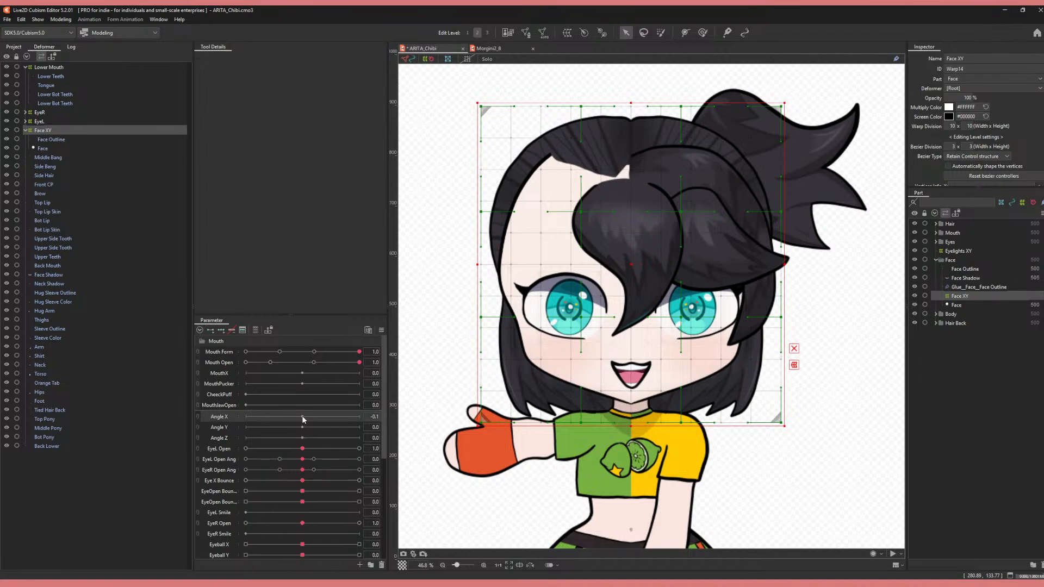
pyautogui.click(381, 330)
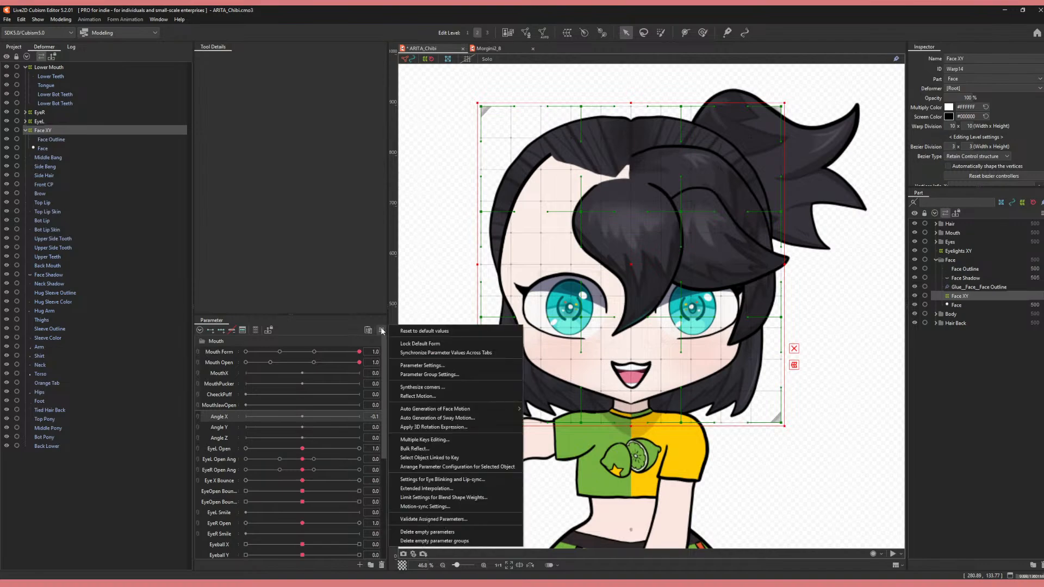
pyautogui.click(423, 427)
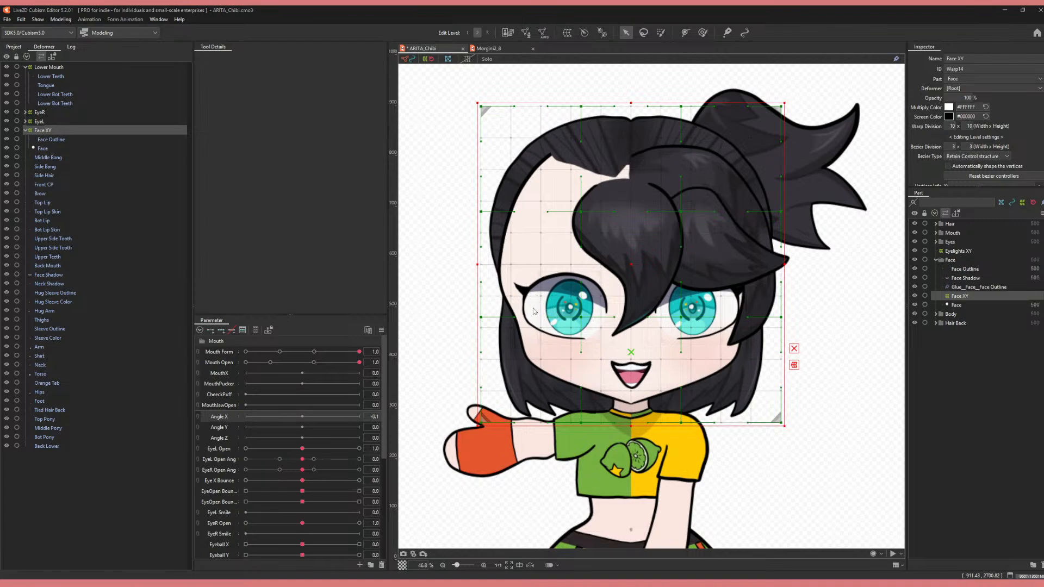
# - Add three keys each to Angle X and Angle Y on Face XY and apply the 3D rotation expression to them
pyautogui.click(300, 417)
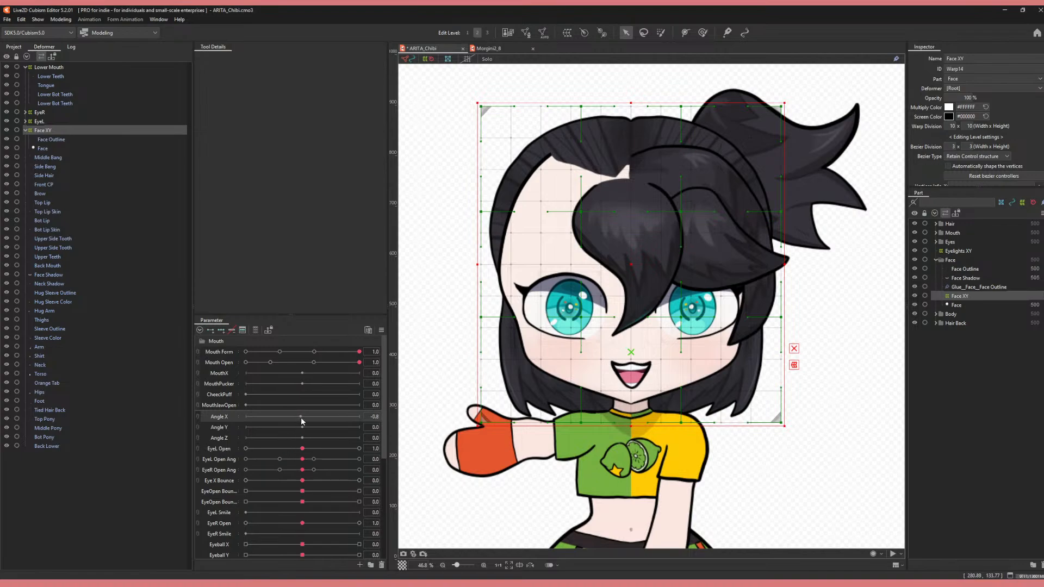
pyautogui.click(220, 331)
pyautogui.click(304, 428)
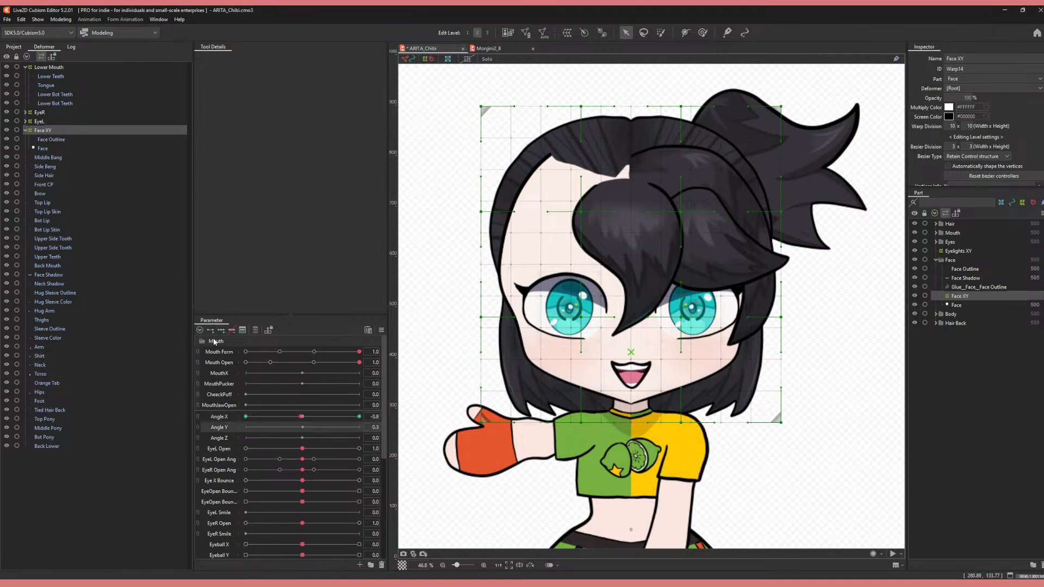
pyautogui.click(220, 331)
pyautogui.click(300, 417)
pyautogui.click(305, 427)
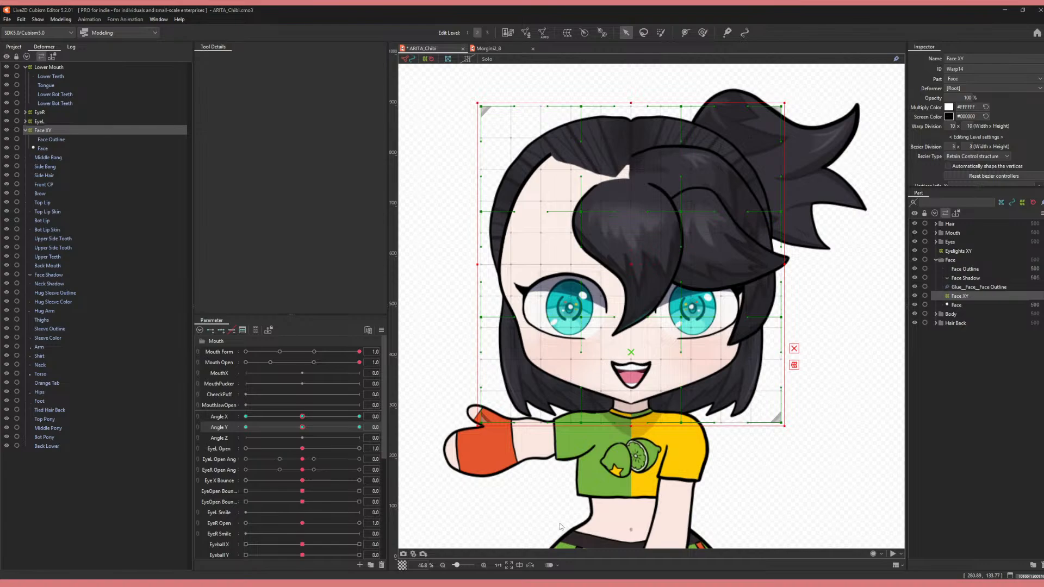
# - Preview the Face XY rotation at the extremes of Angle X and Angle Y, returning both parameters to 0
pyautogui.click(359, 416)
pyautogui.click(246, 416)
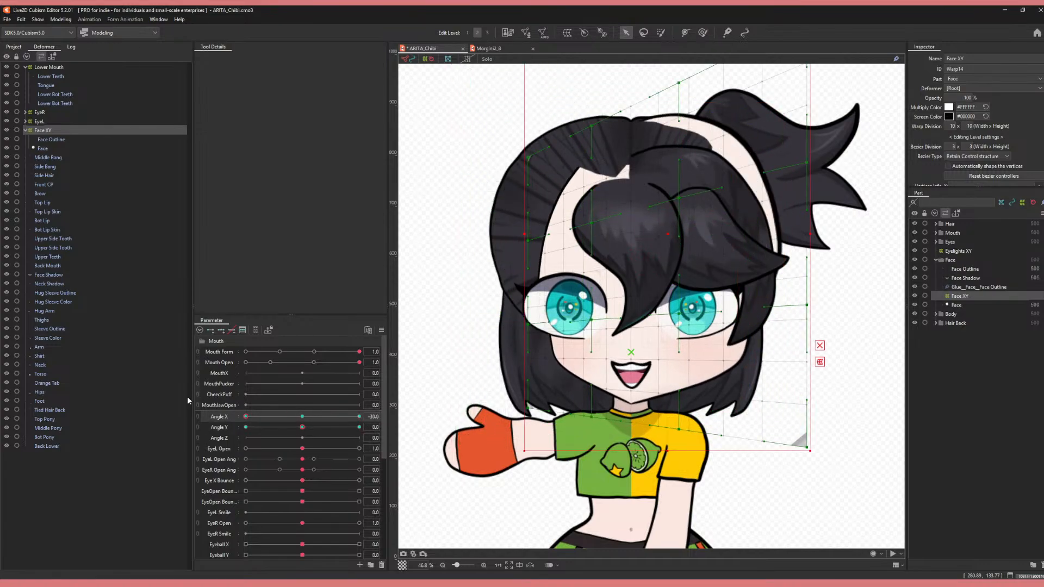
pyautogui.moveTo(302, 427); pyautogui.dragTo(370, 432)
pyautogui.click(302, 427)
pyautogui.click(303, 417)
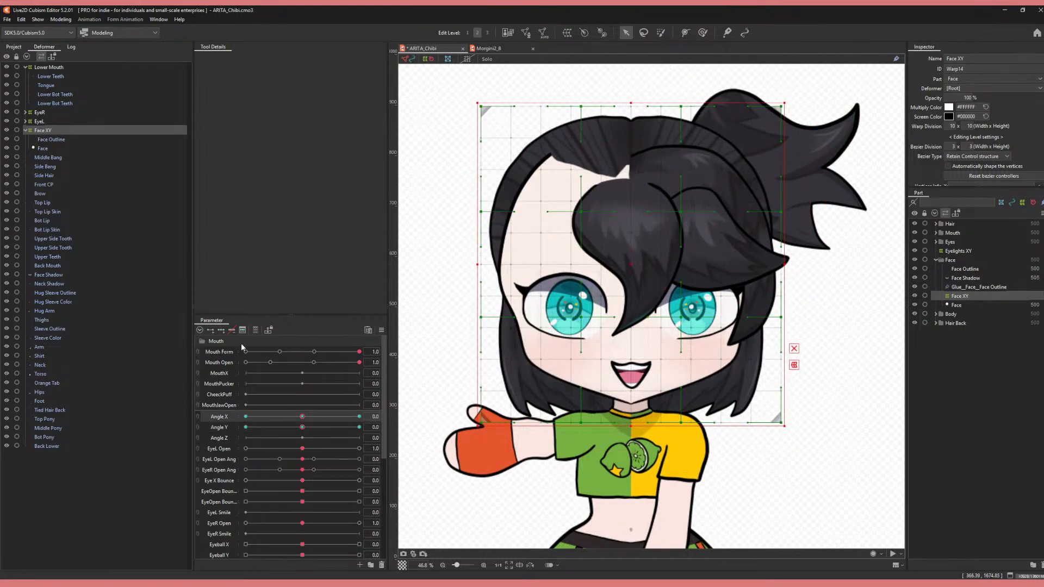
# - Preview Face XY at the negative extreme of Angle X, return it to 0, and delete the Angle X and Angle Y keys
pyautogui.moveTo(303, 417); pyautogui.dragTo(213, 424)
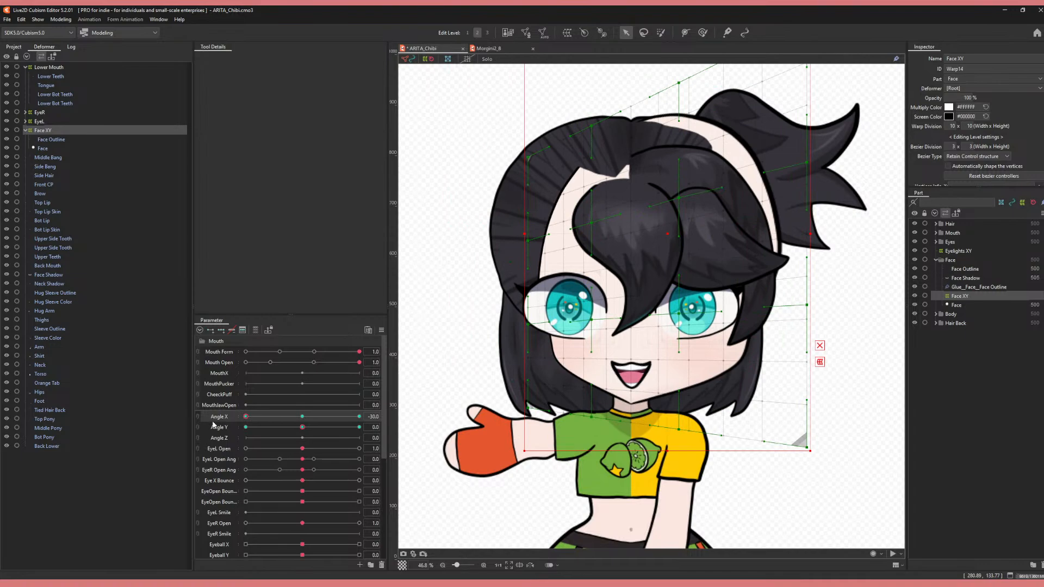
pyautogui.click(298, 417)
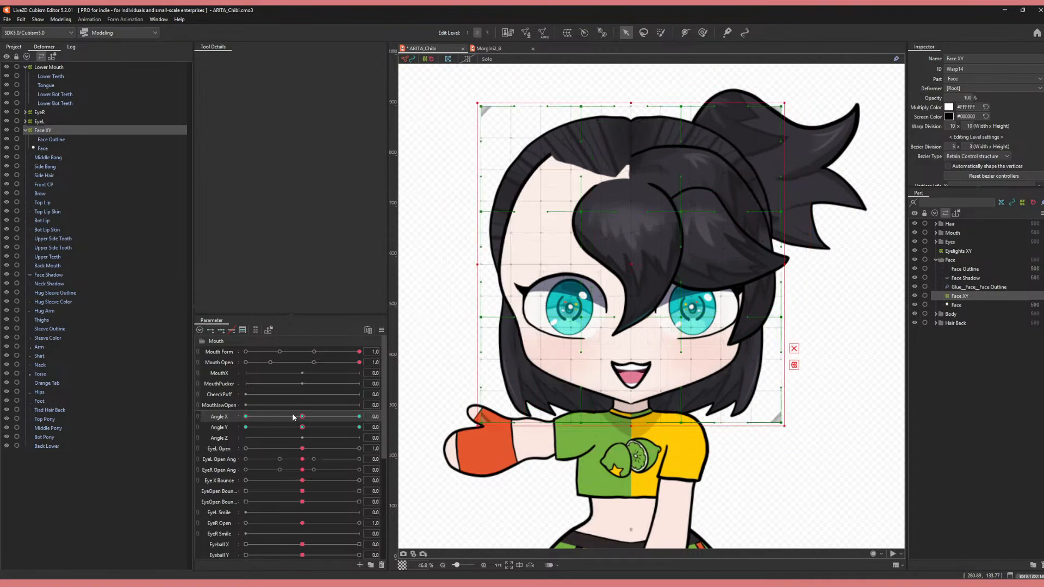
pyautogui.click(231, 330)
pyautogui.click(308, 425)
pyautogui.click(231, 331)
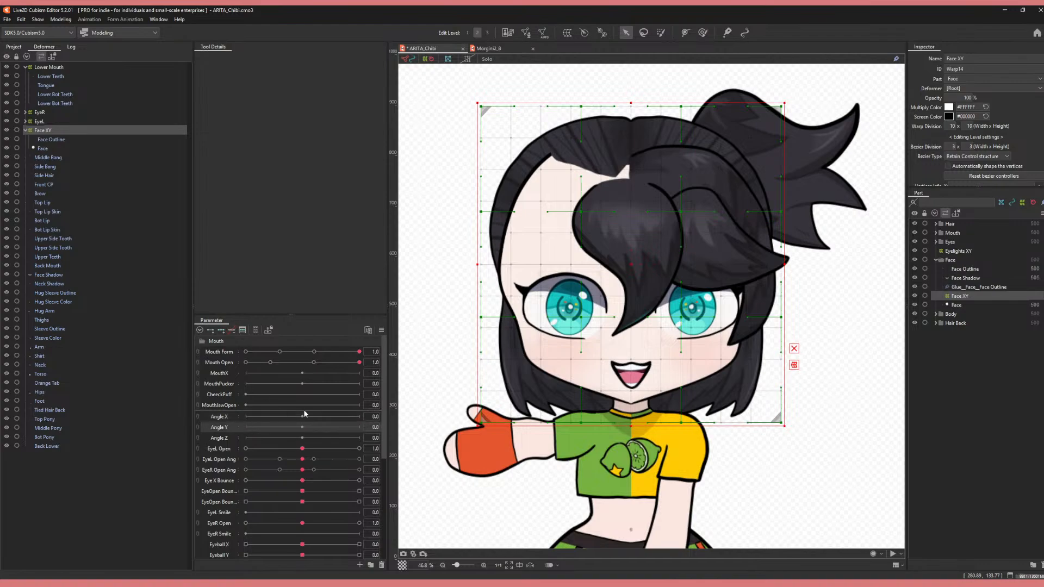
# - Generate face deformers with the automatic face motion generation while Face XY is selected
pyautogui.click(381, 330)
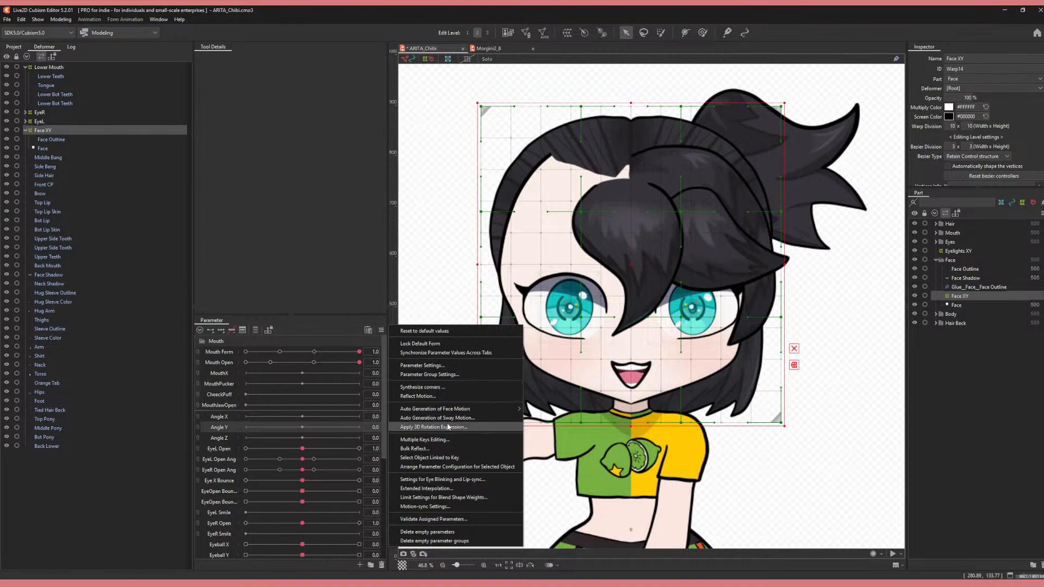
pyautogui.moveTo(464, 414)
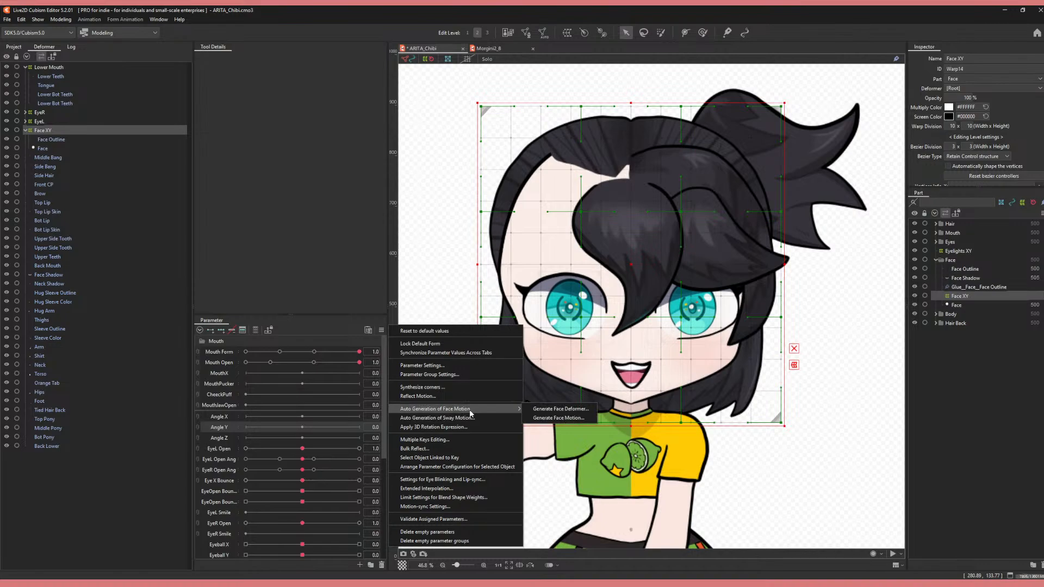
pyautogui.click(541, 410)
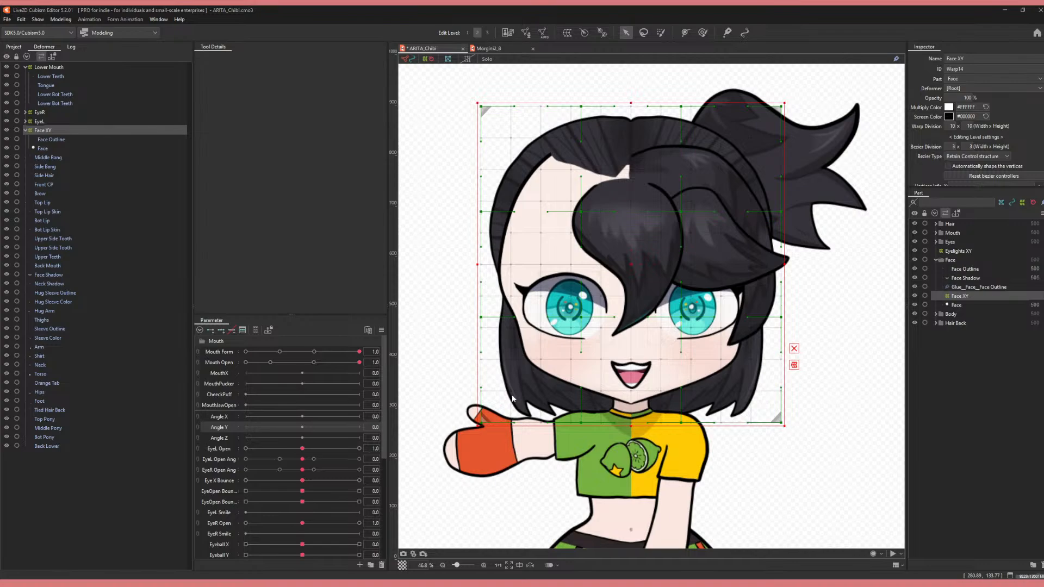
pyautogui.hotkey('ctrl', 'z')
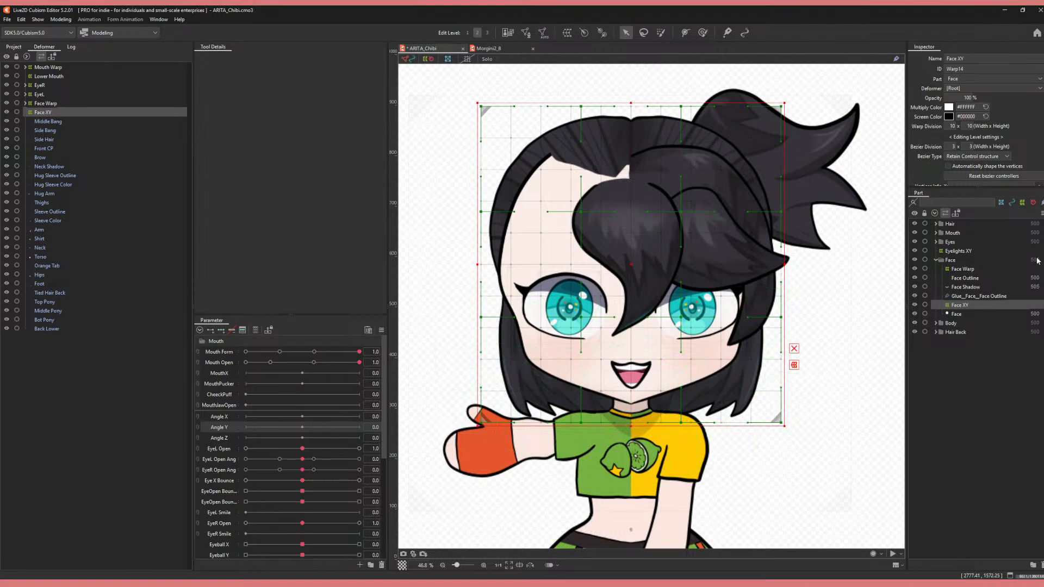
# - Check the generated Face Warp deformer by moving Angle X through its range
pyautogui.click(958, 273)
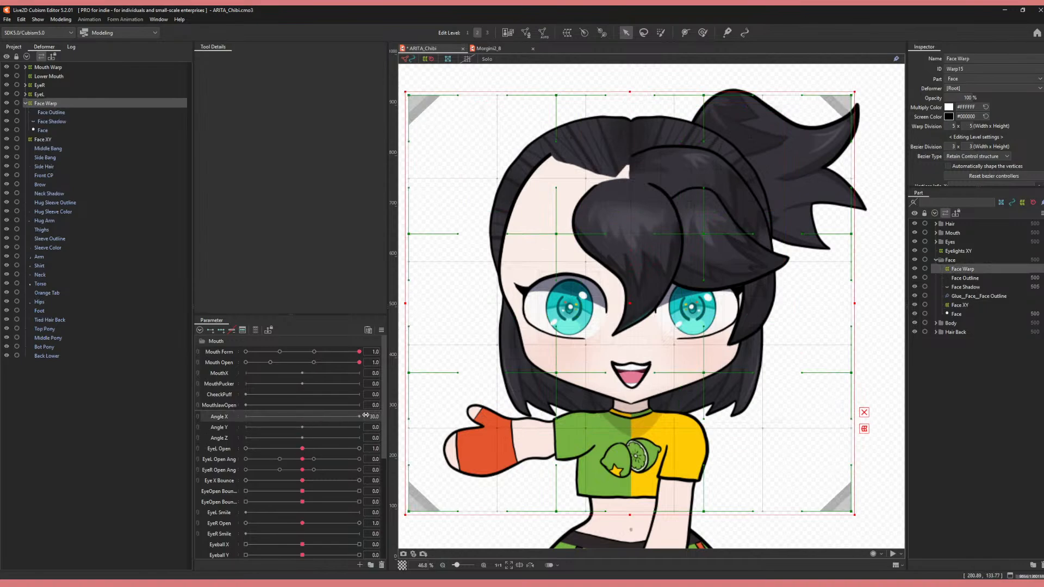
pyautogui.moveTo(302, 416); pyautogui.dragTo(243, 417)
pyautogui.click(302, 417)
pyautogui.click(417, 420)
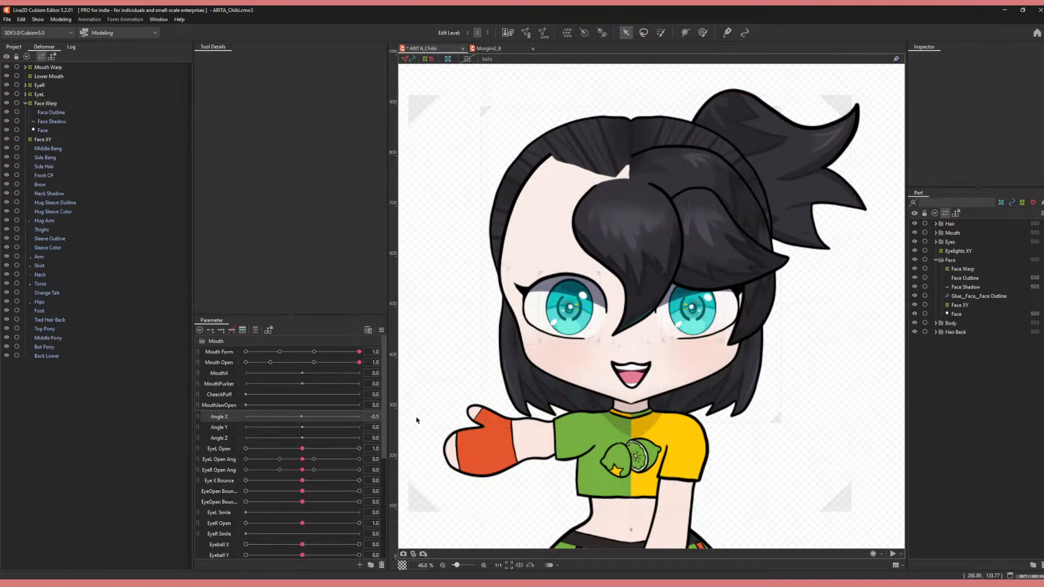
# - Delete the generated Mouth Warp and Face Warp deformers
pyautogui.click(963, 271)
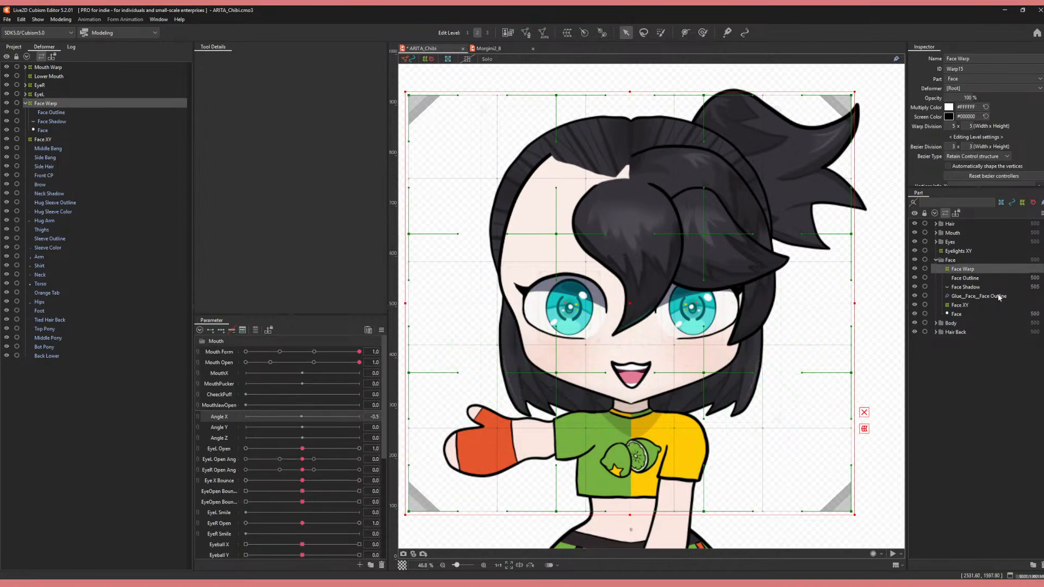
pyautogui.click(936, 233)
pyautogui.click(963, 242)
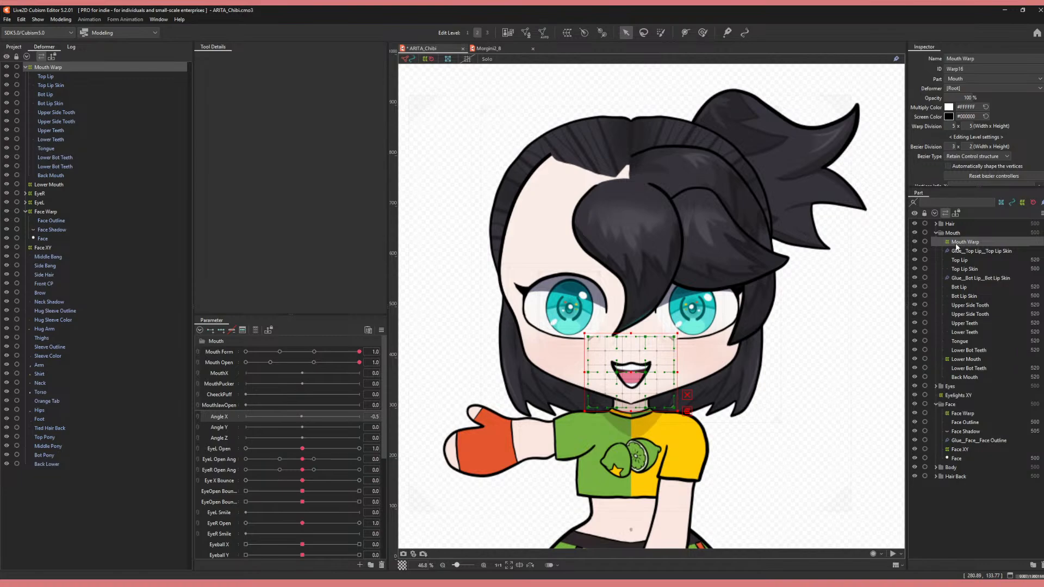
pyautogui.press('Delete')
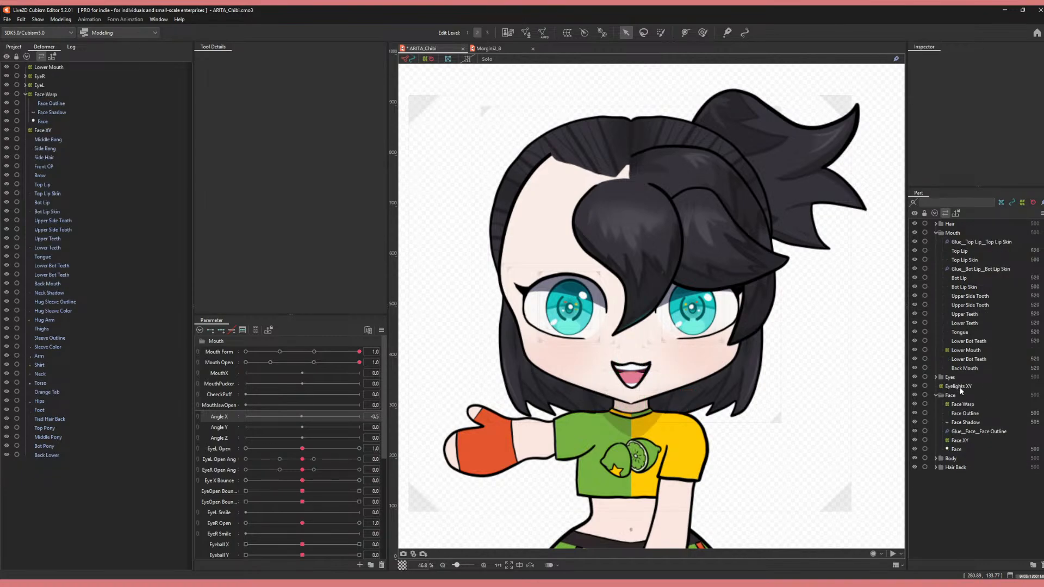
pyautogui.click(967, 408)
pyautogui.press('Delete')
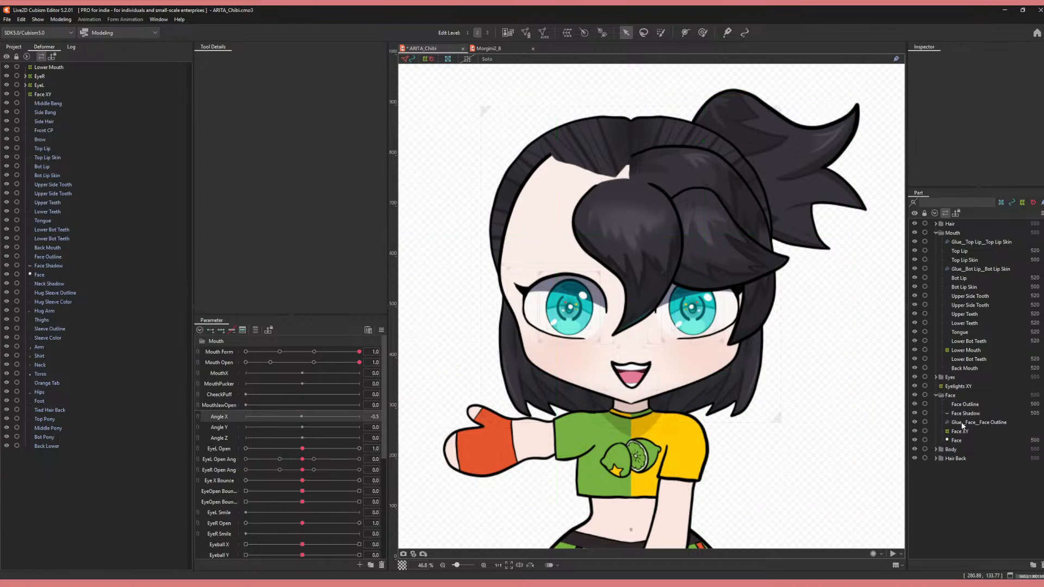
# - Delete the Face XY deformer from the Face part and collapse the Mouth part
pyautogui.click(956, 432)
pyautogui.press('Delete')
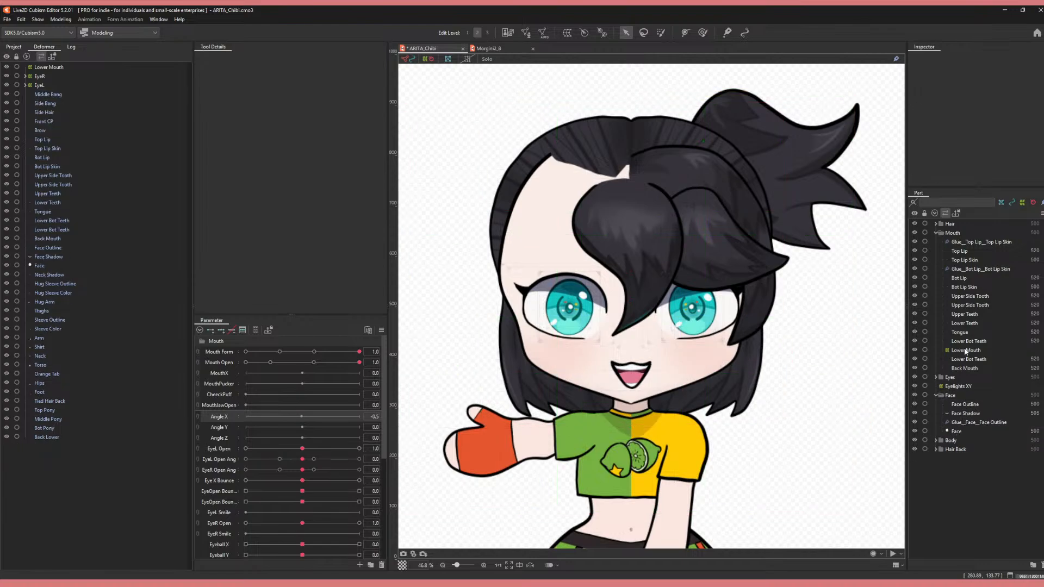
pyautogui.click(937, 233)
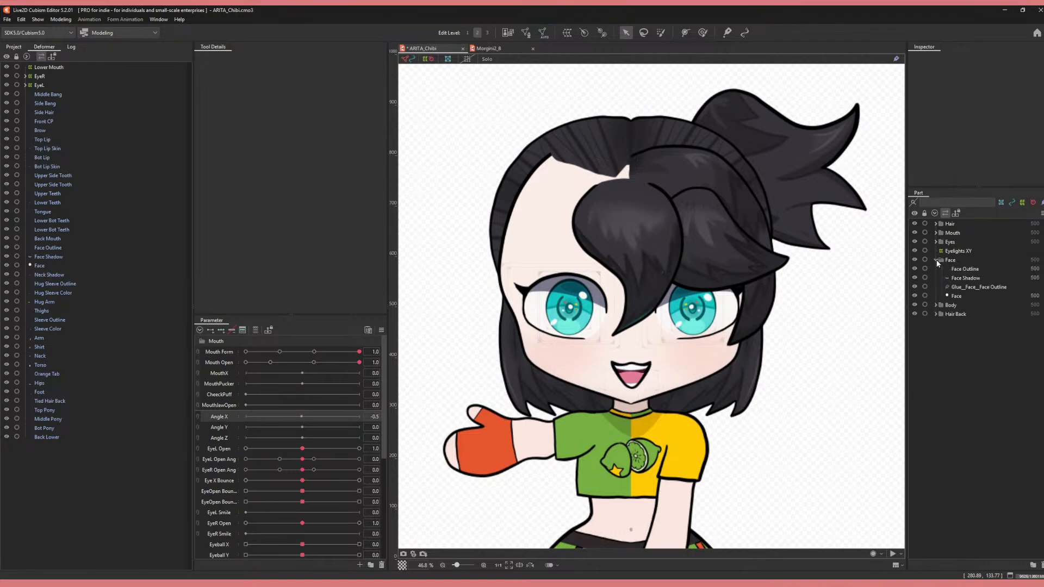
# - Move Face Shadow out of the Face part to the Root Part, below Eyelights XY, and collapse Face
pyautogui.click(968, 277)
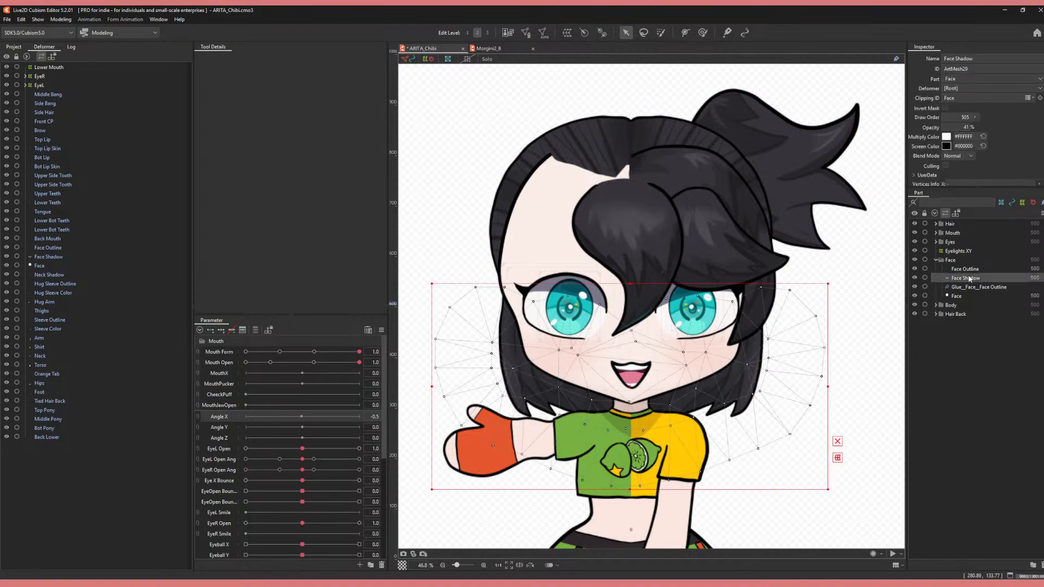
pyautogui.moveTo(965, 260); pyautogui.dragTo(966, 260)
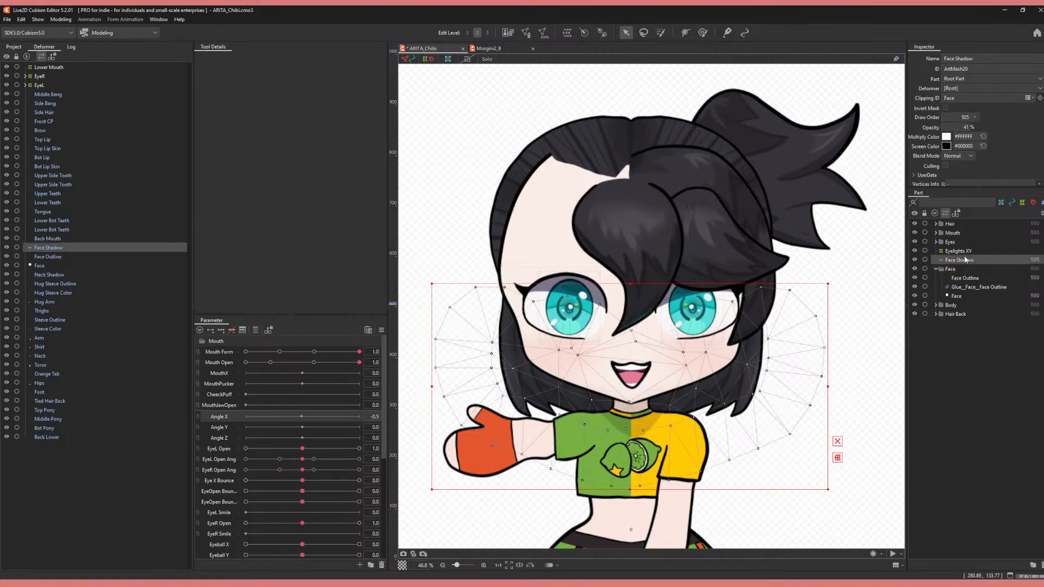
pyautogui.click(935, 270)
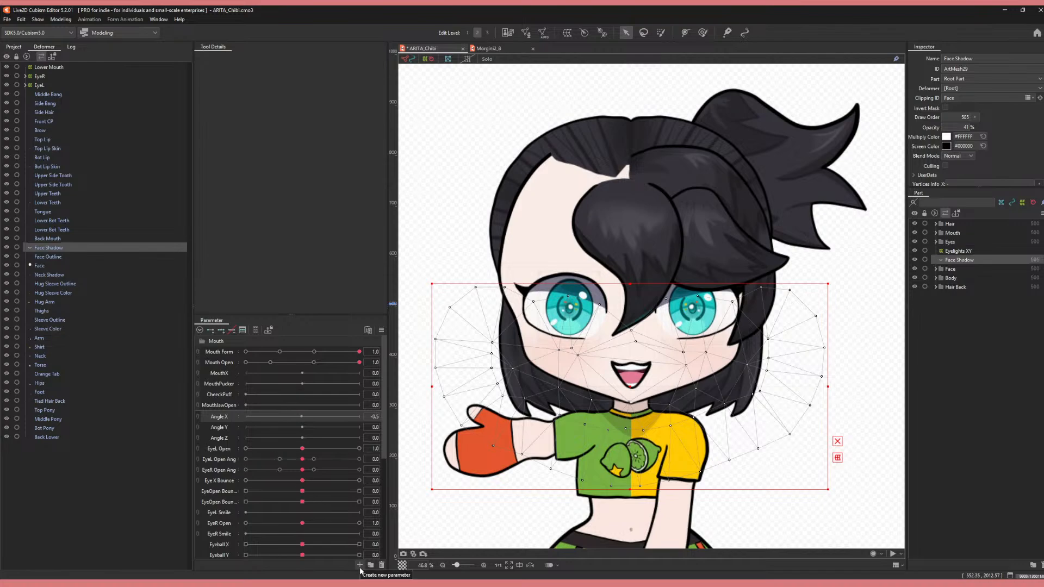
# - Auto-generate the face deformers with Face Shadow outside the Face part, producing Mouth Warp and Face Warp
pyautogui.click(381, 330)
pyautogui.moveTo(429, 409)
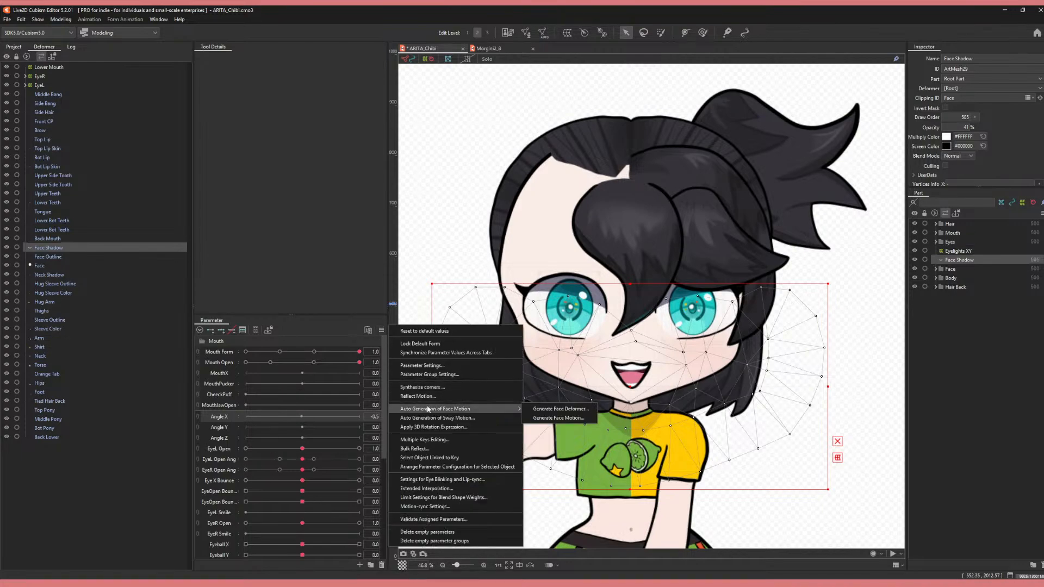
pyautogui.click(539, 409)
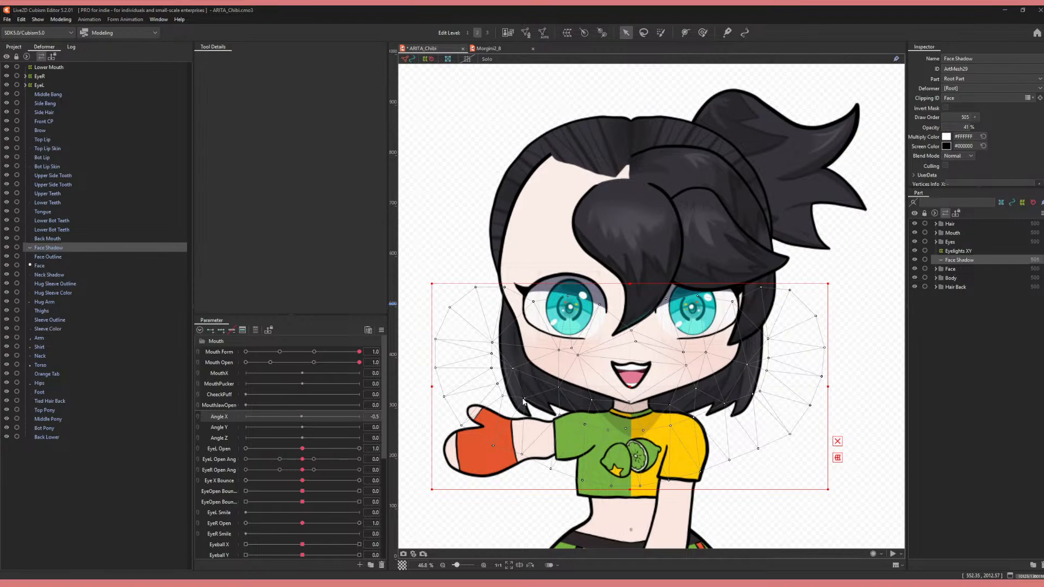
pyautogui.hotkey('ctrl', 'z')
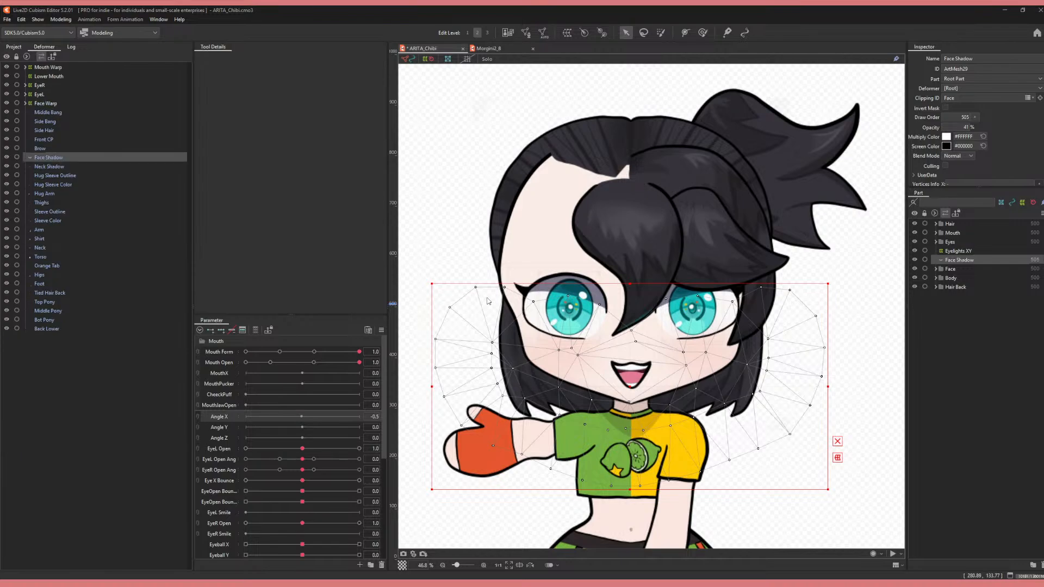
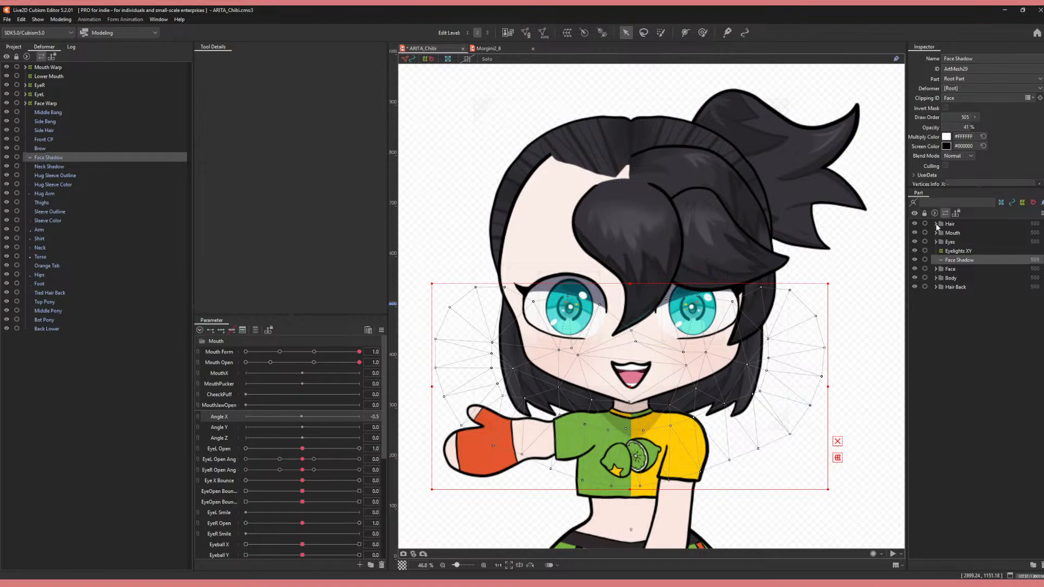
# - Select the brow mesh in the Hair part and set its draw order to 551 and opacity to 50%
pyautogui.click(936, 224)
pyautogui.click(960, 268)
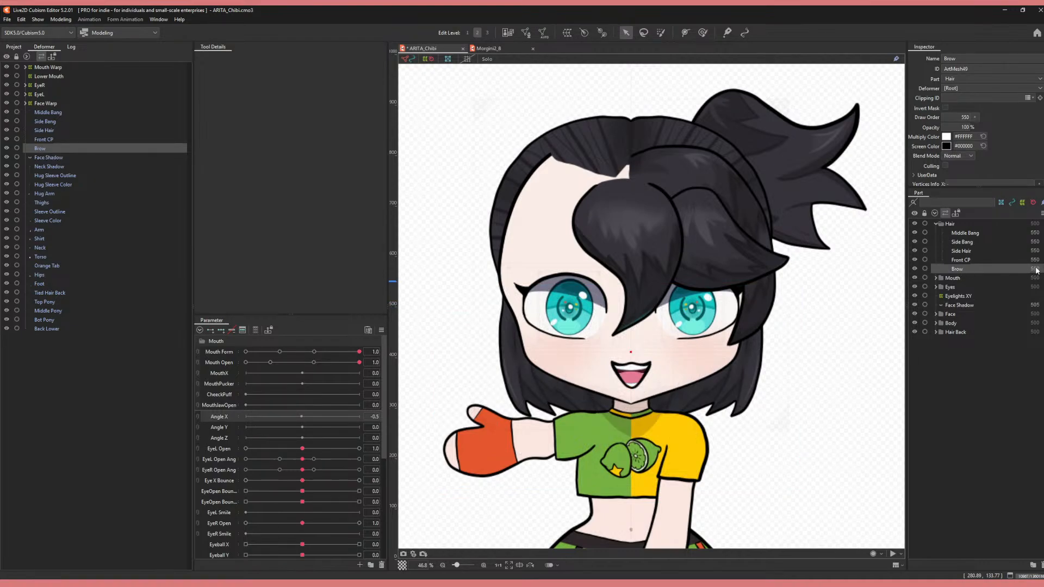
pyautogui.doubleClick(964, 116)
pyautogui.write('551')
pyautogui.press('Return')
pyautogui.doubleClick(965, 127)
pyautogui.write('50')
pyautogui.press('Return')
pyautogui.rightClick(960, 274)
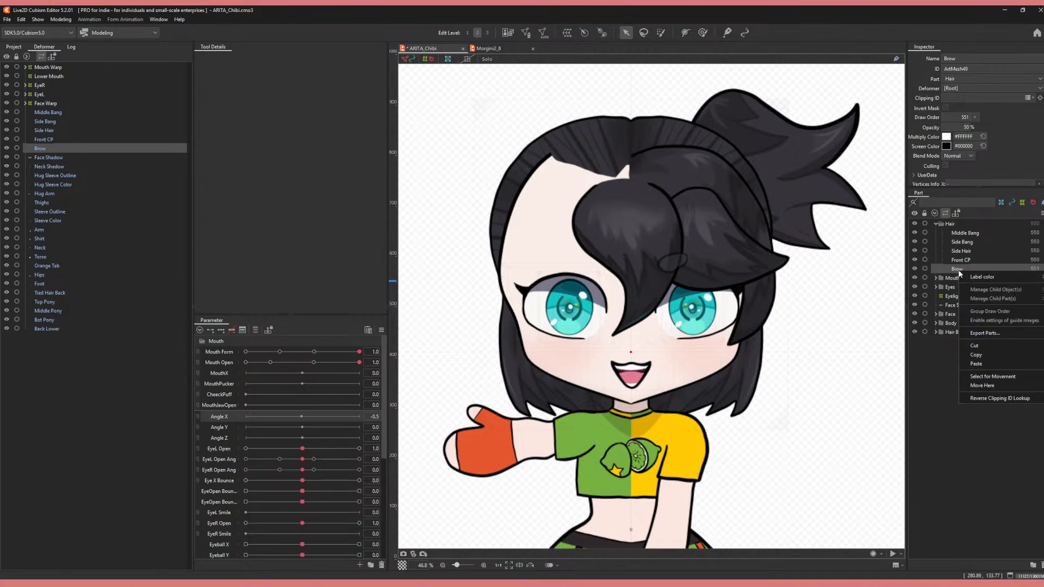
pyautogui.click(562, 35)
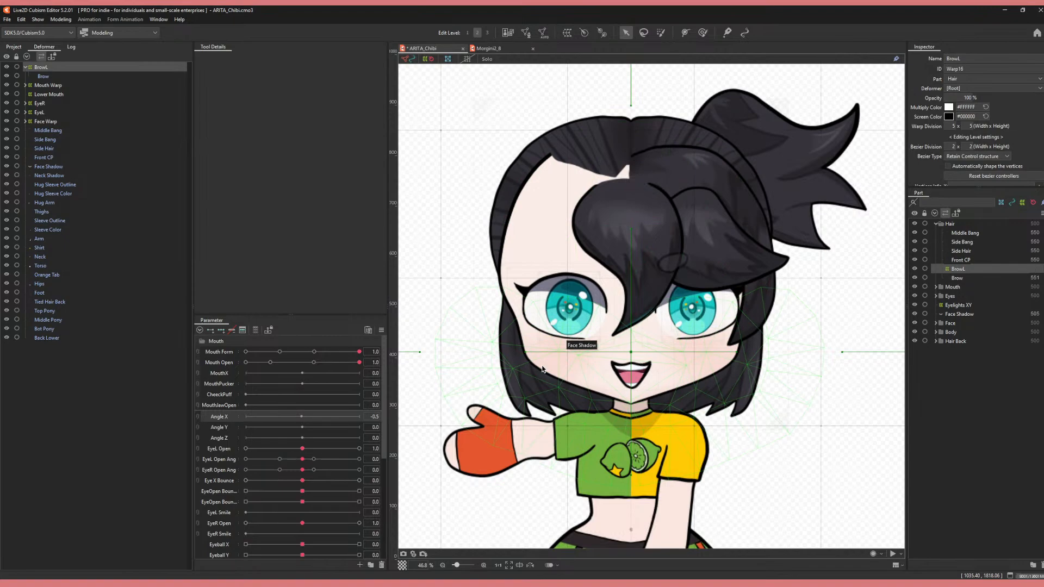
pyautogui.hotkey('ctrl', 'z')
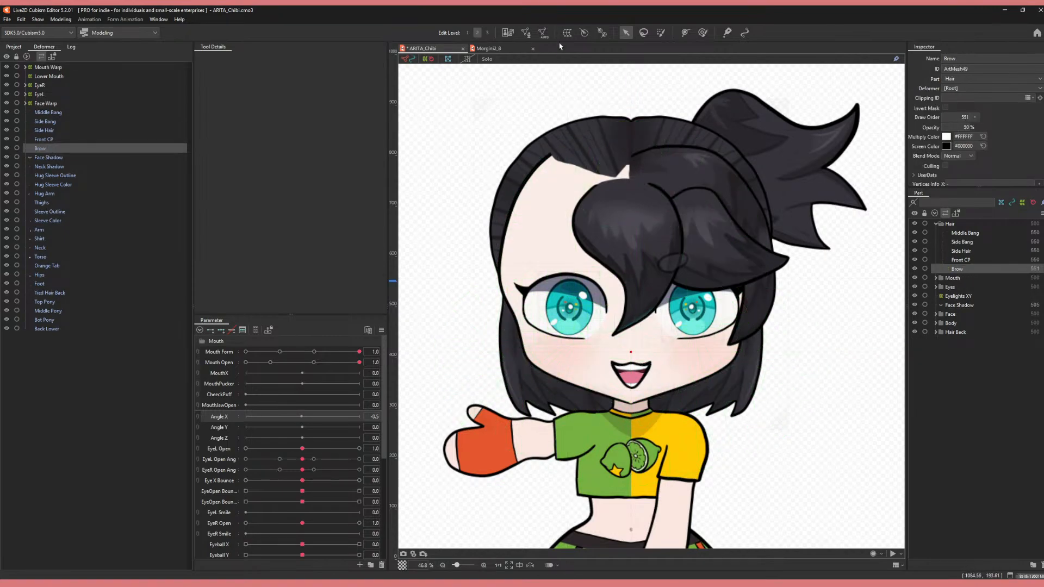
# - Start manual mesh editing on the brow and draw a closed ring of vertices just outside its outline
pyautogui.click(526, 33)
pyautogui.scroll(3, 710, 197)
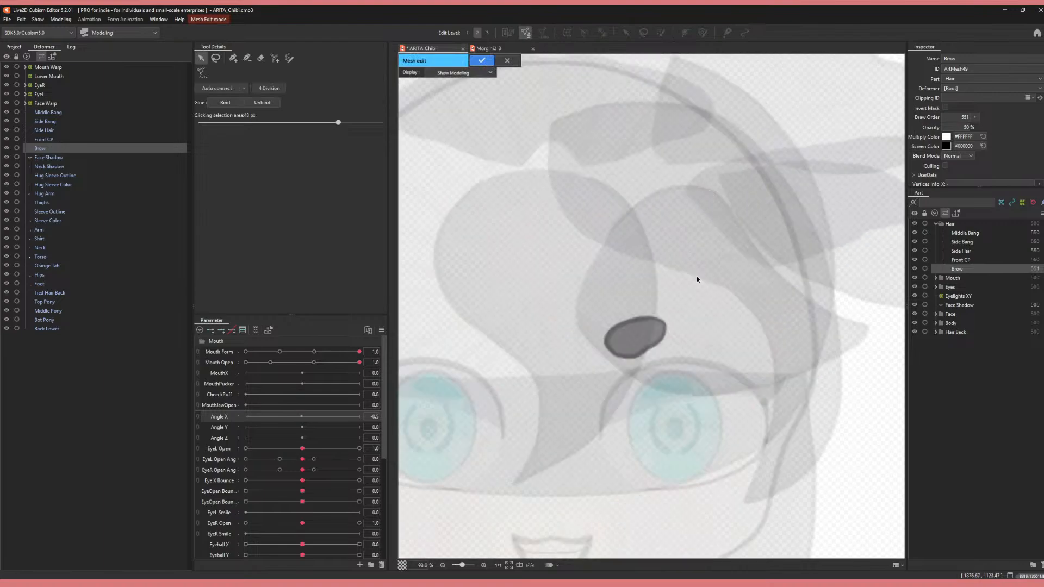
pyautogui.click(231, 60)
pyautogui.click(573, 223)
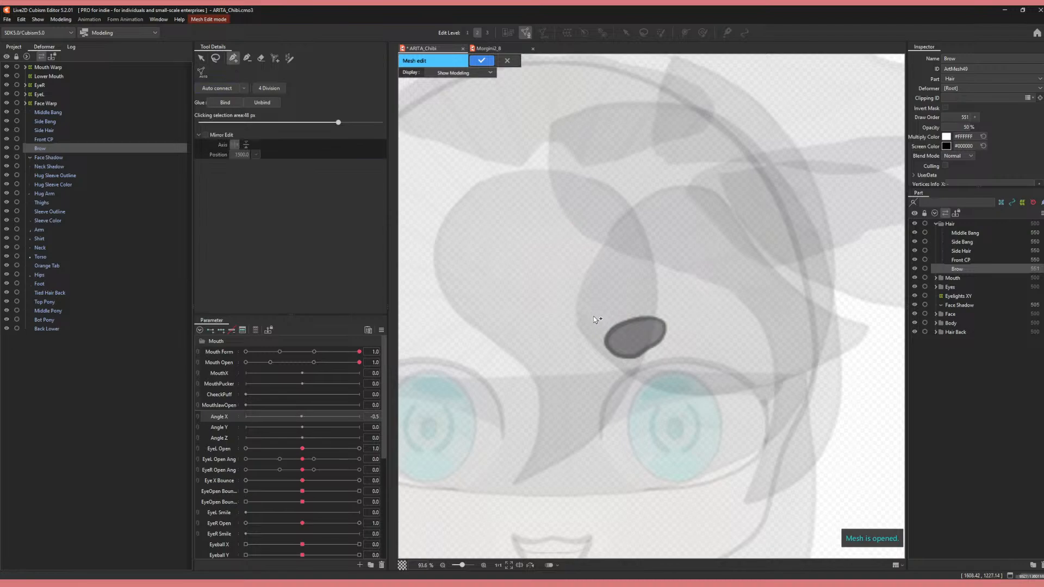
pyautogui.click(597, 336)
pyautogui.scroll(5, 604, 327)
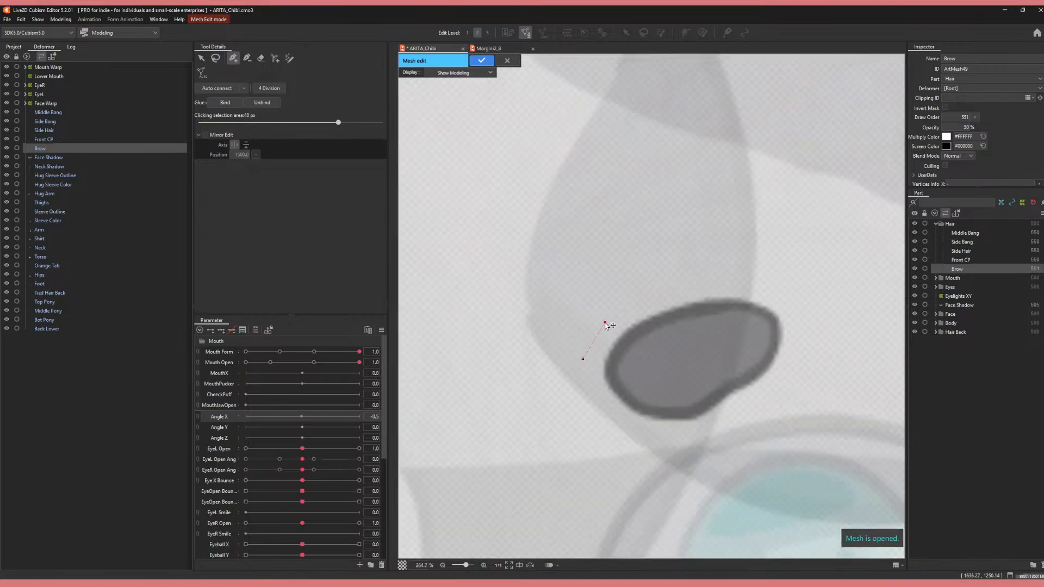
pyautogui.click(675, 287)
pyautogui.click(723, 282)
pyautogui.click(783, 290)
pyautogui.click(802, 319)
pyautogui.click(808, 353)
pyautogui.click(780, 383)
pyautogui.click(746, 408)
pyautogui.click(712, 429)
pyautogui.click(667, 439)
pyautogui.click(627, 429)
pyautogui.click(602, 403)
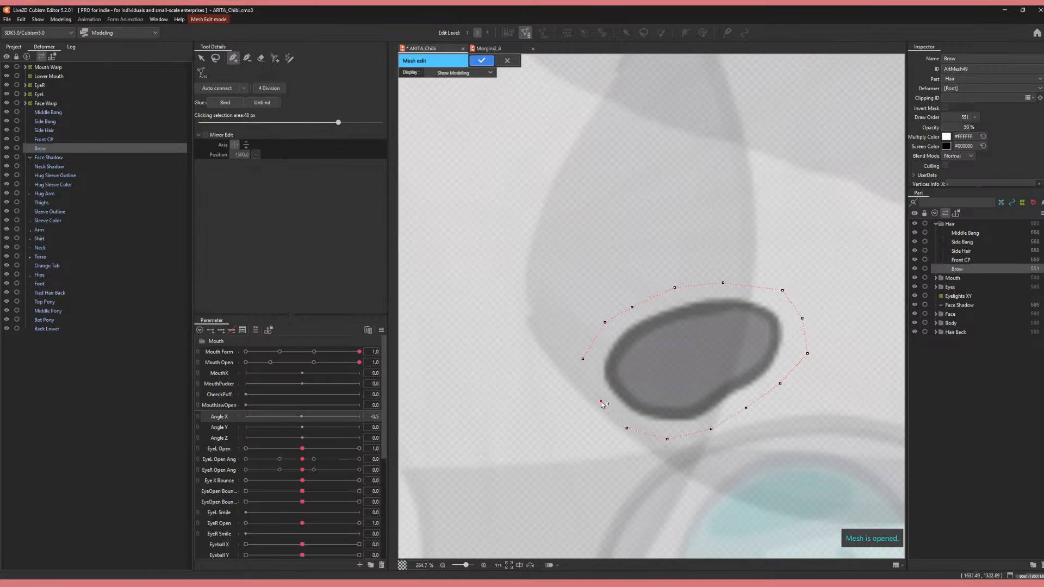
pyautogui.click(583, 359)
# - Add a second closed ring of vertices along the inside of the brow's outline and apply the mesh
pyautogui.click(628, 351)
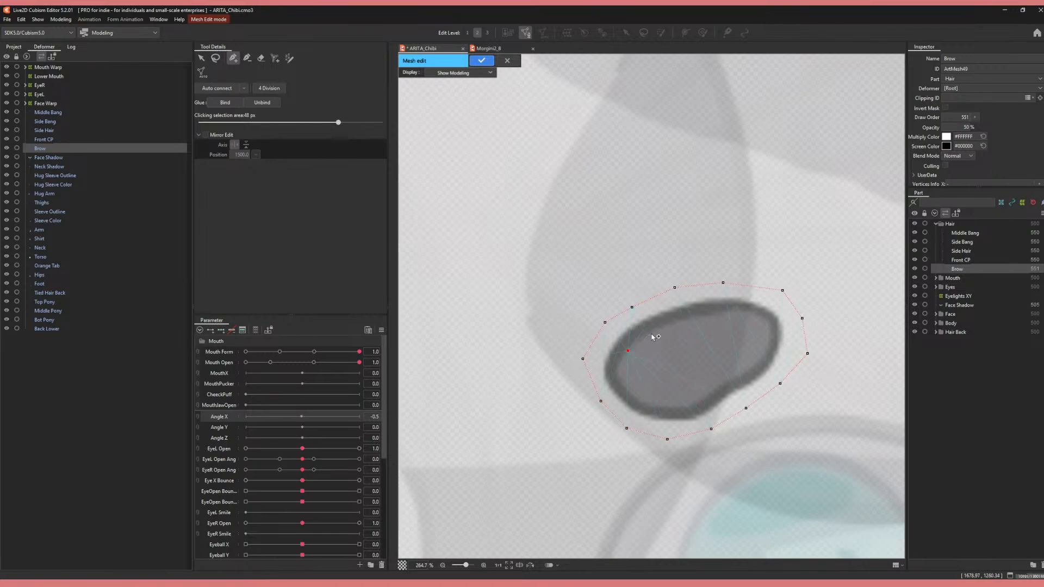
pyautogui.click(651, 334)
pyautogui.click(699, 314)
pyautogui.click(742, 310)
pyautogui.click(767, 325)
pyautogui.click(768, 349)
pyautogui.click(747, 373)
pyautogui.click(722, 387)
pyautogui.click(708, 402)
pyautogui.click(678, 410)
pyautogui.click(642, 402)
pyautogui.click(617, 378)
pyautogui.click(628, 350)
pyautogui.click(482, 61)
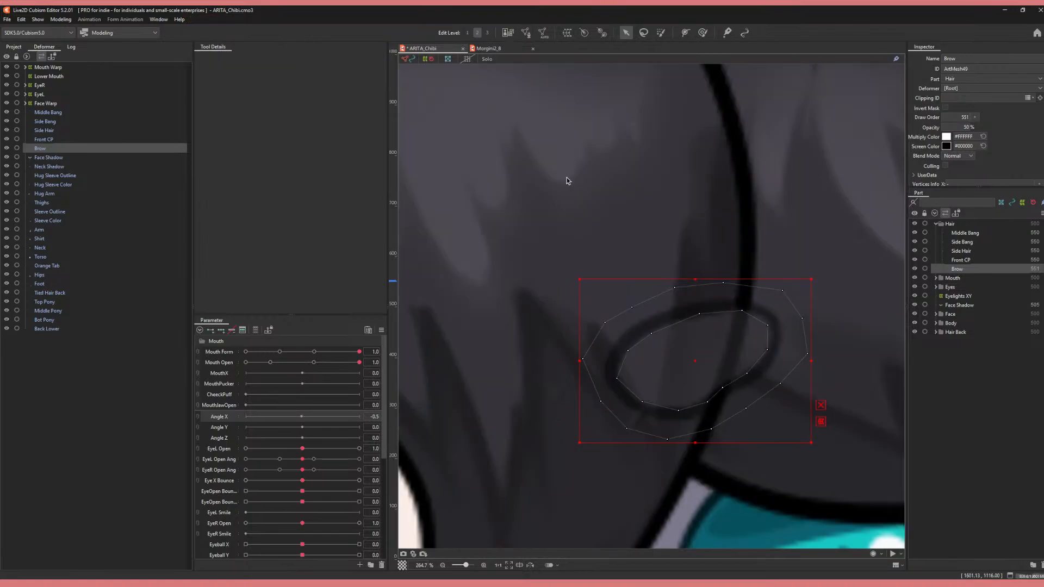
# - Create a warp deformer named BrowL around the brow and enlarge it, mainly in width
pyautogui.scroll(-6, 567, 177)
pyautogui.scroll(2, 598, 228)
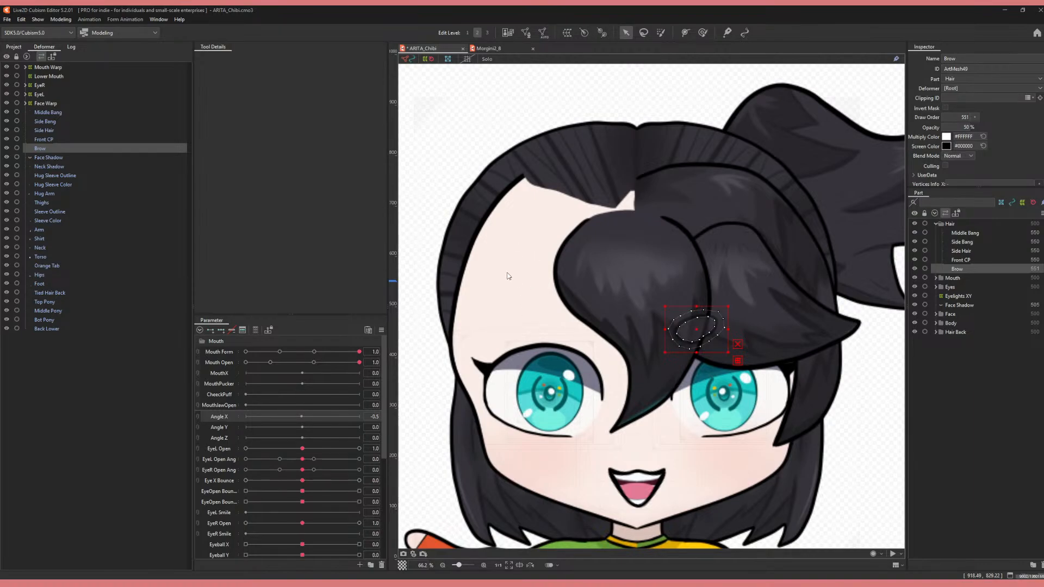
pyautogui.click(536, 374)
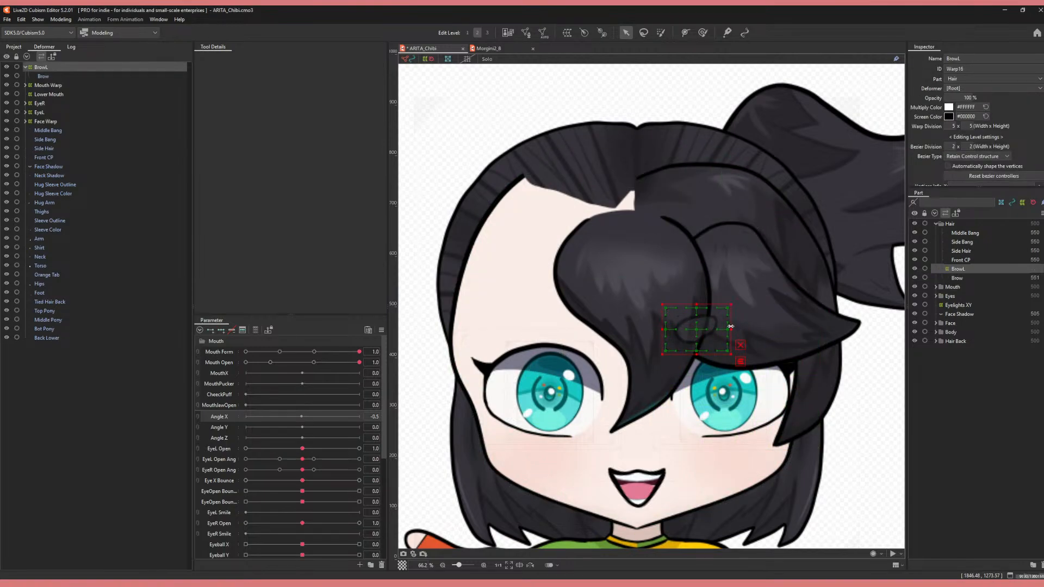
pyautogui.moveTo(730, 326); pyautogui.dragTo(748, 328)
pyautogui.moveTo(698, 303); pyautogui.dragTo(697, 301)
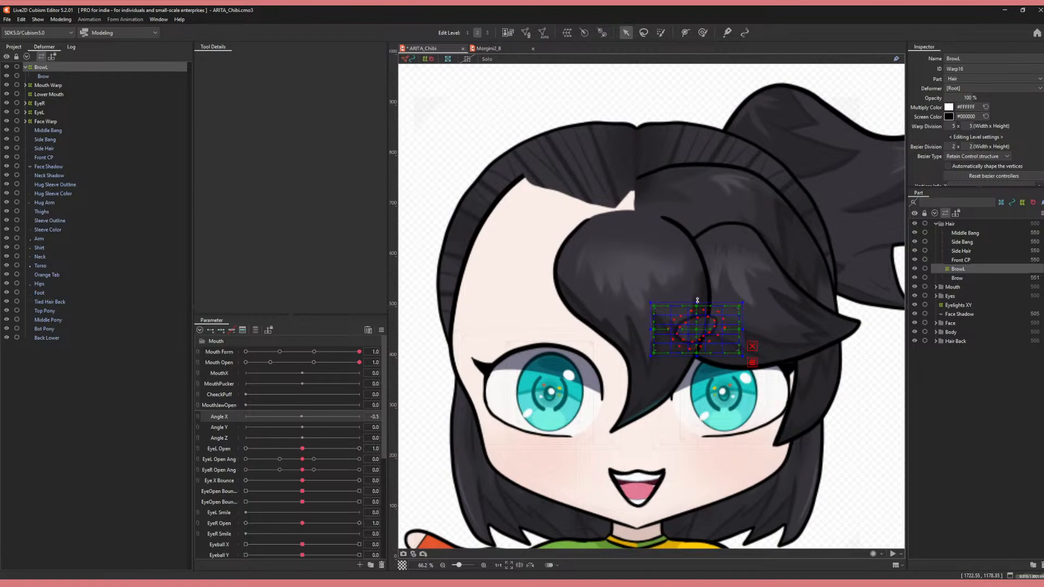
# - Duplicate the BrowL warp deformer together with its brow and mirror the copy above the opposite eye
pyautogui.rightClick(961, 272)
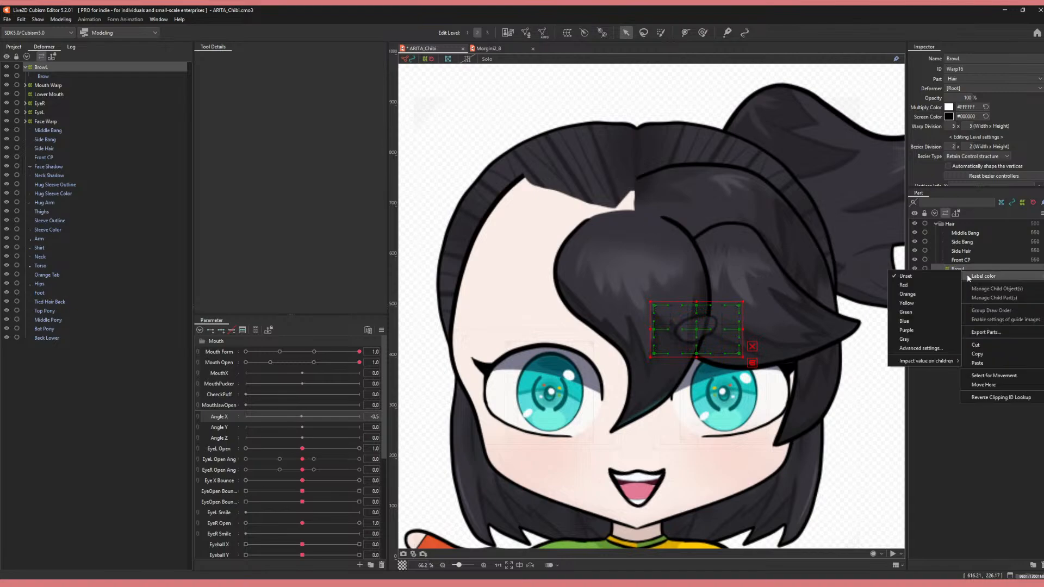
pyautogui.click(49, 69)
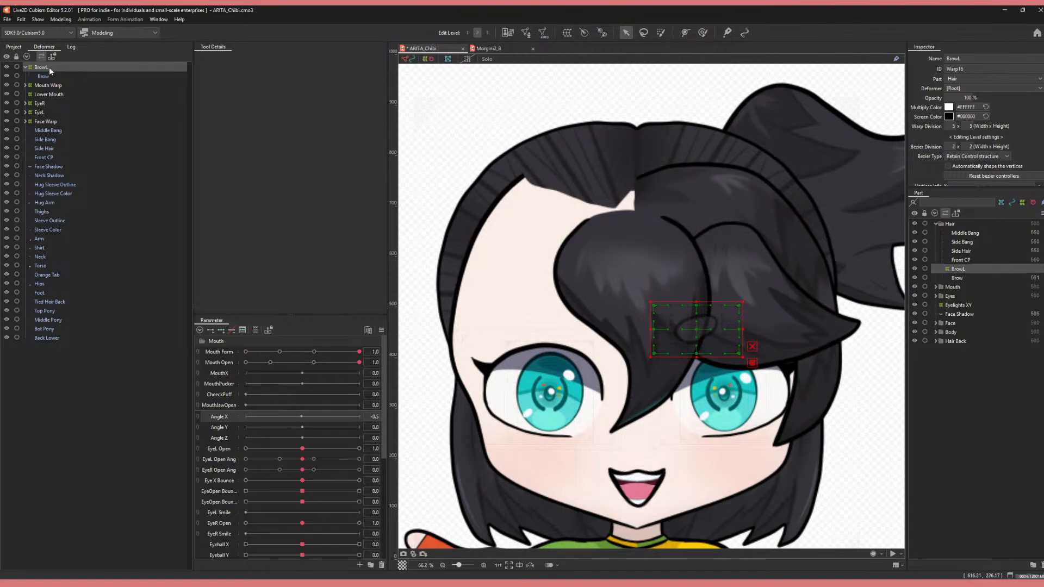
pyautogui.rightClick(49, 68)
pyautogui.click(55, 72)
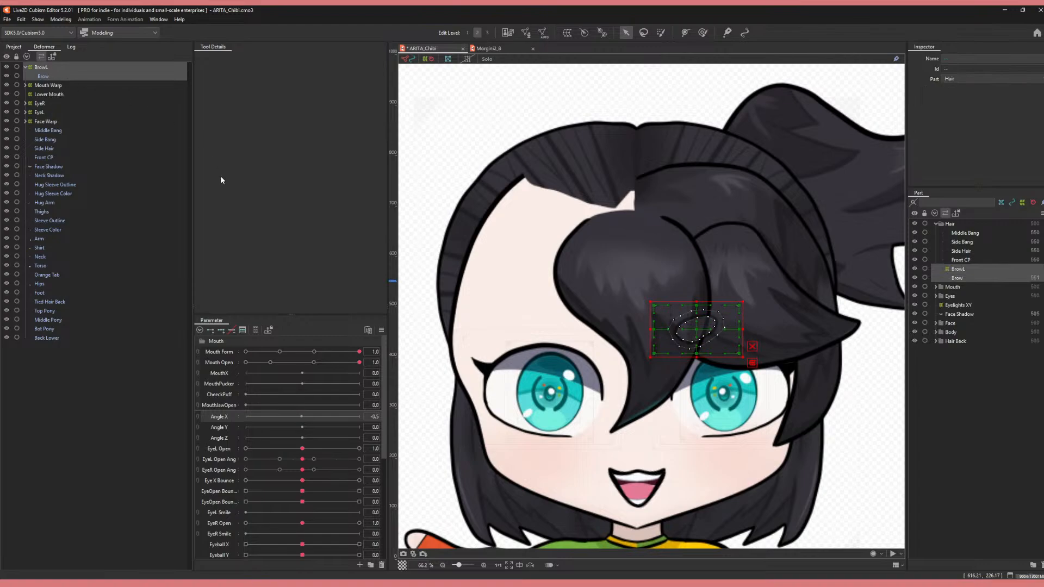
pyautogui.rightClick(600, 217)
pyautogui.click(635, 389)
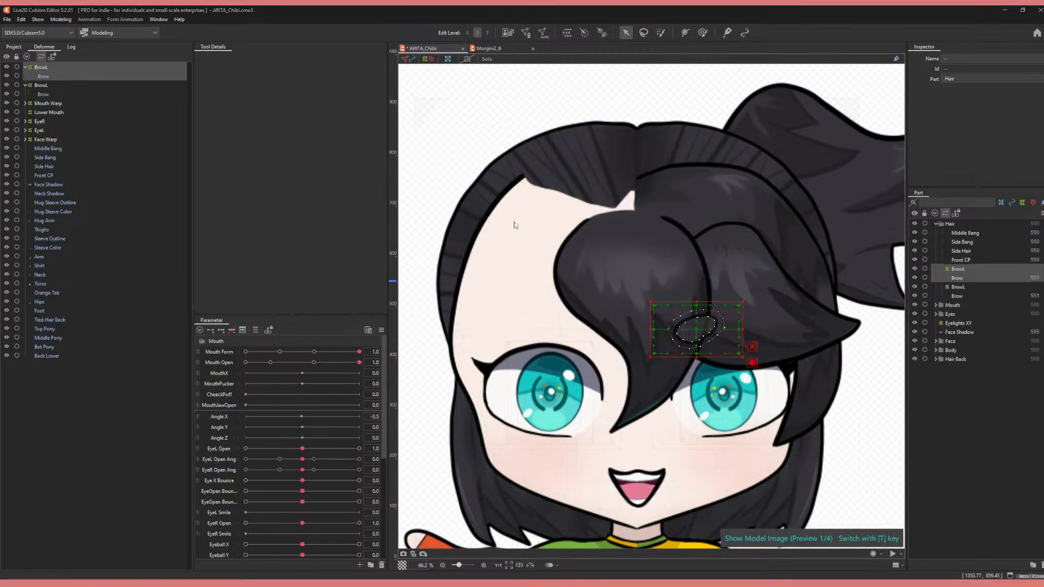
pyautogui.click(434, 119)
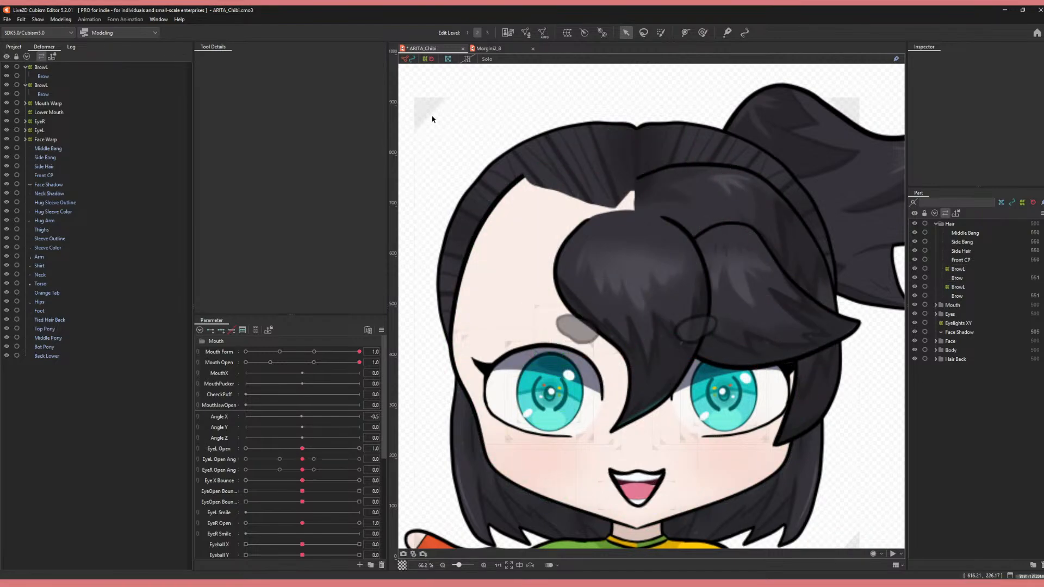
pyautogui.click(381, 330)
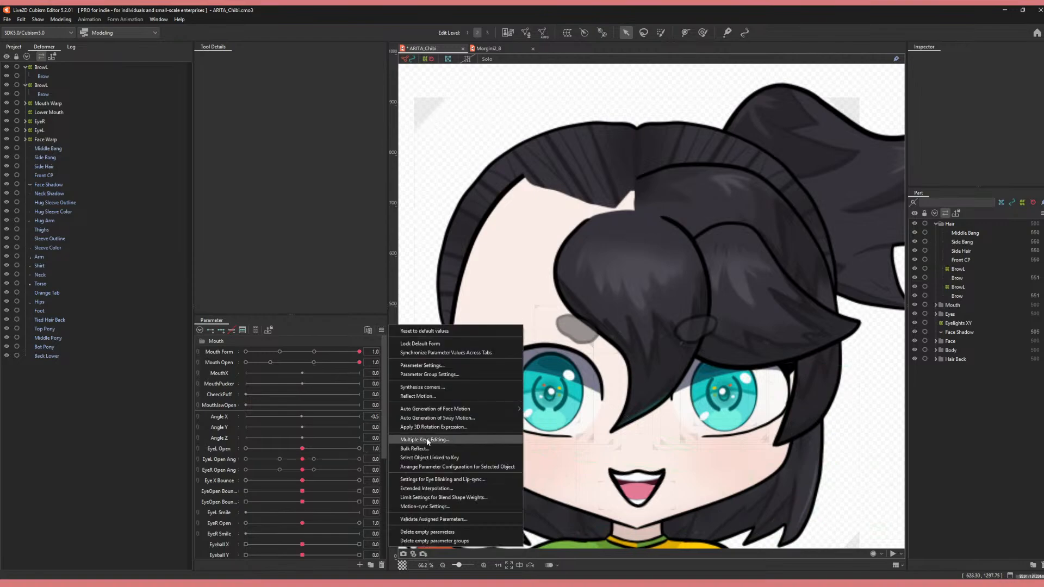
pyautogui.moveTo(462, 409)
pyautogui.click(555, 417)
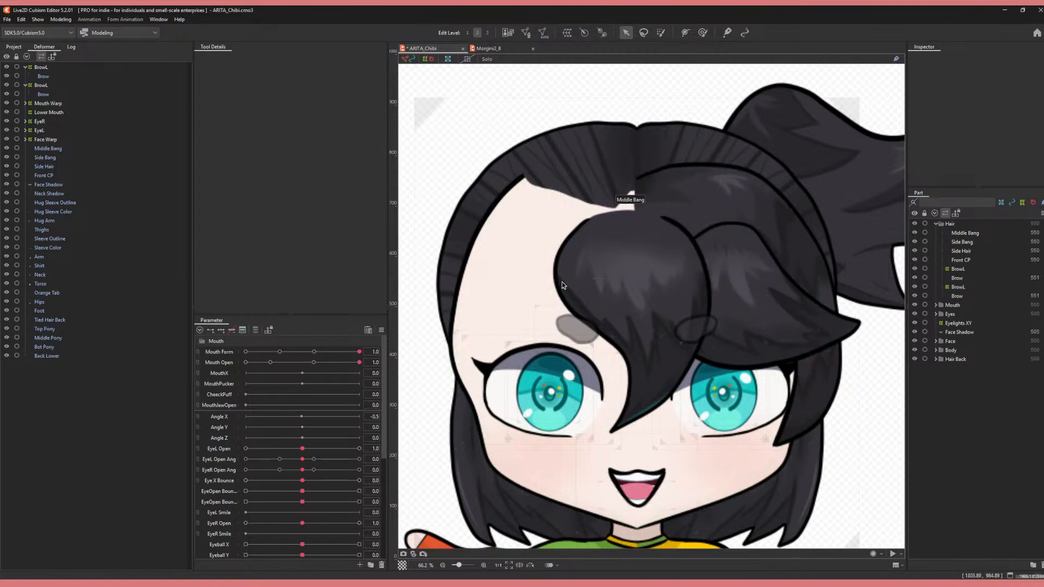
# - Rename the mirrored brow's warp deformer to BrowR
pyautogui.click(573, 330)
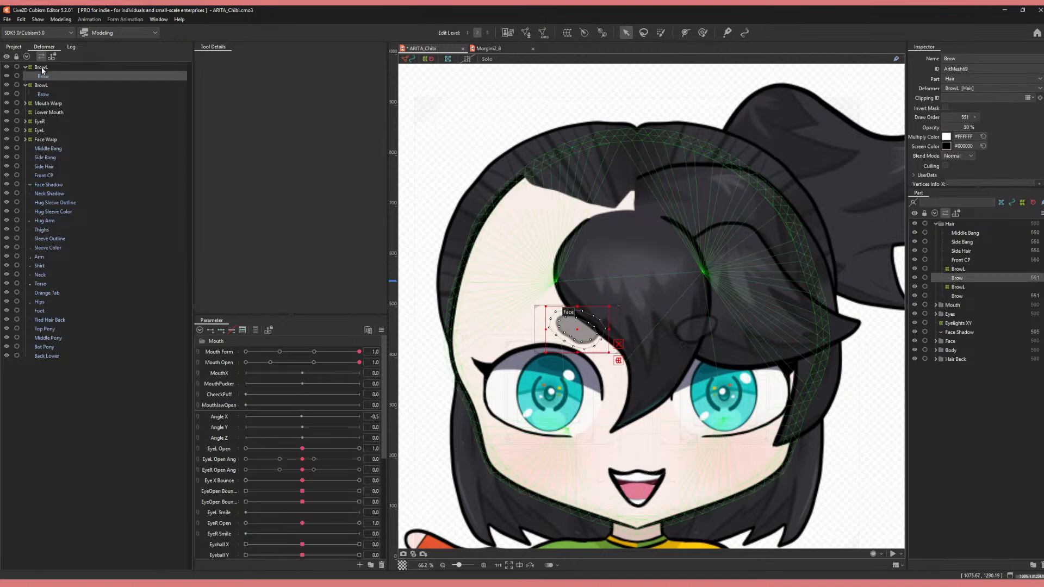
pyautogui.click(42, 68)
pyautogui.click(965, 59)
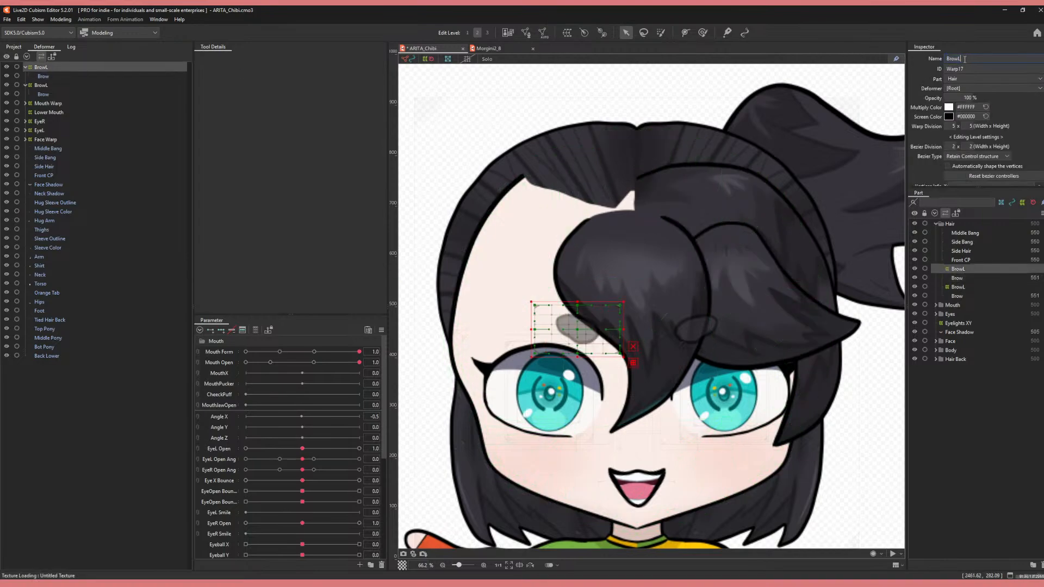
pyautogui.press('BackSpace')
pyautogui.press('Return')
# - Auto-generate face motion for the BrowR deformer on the Angle X and Angle Y parameters
pyautogui.click(382, 330)
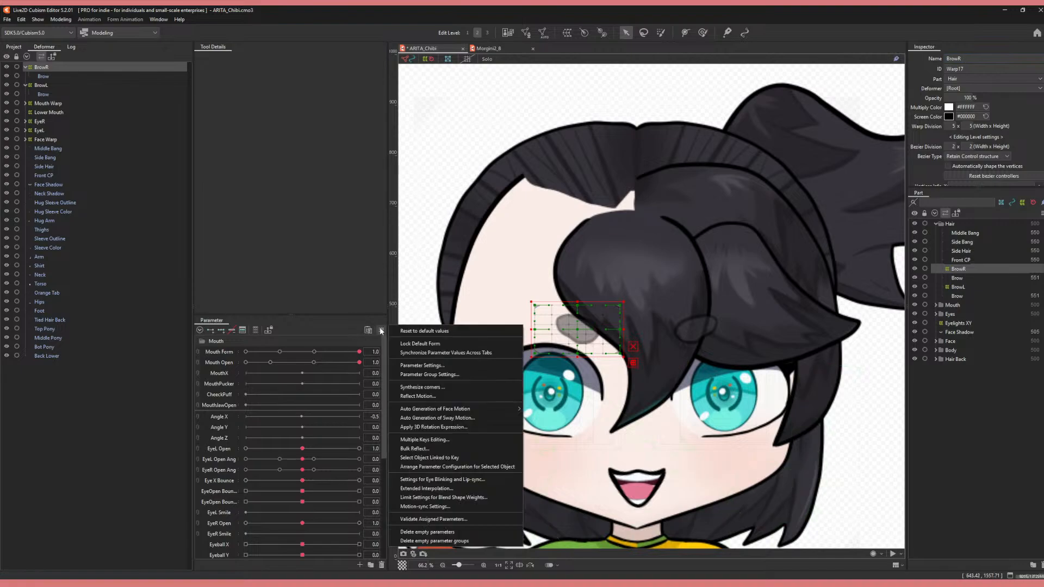
pyautogui.moveTo(446, 409)
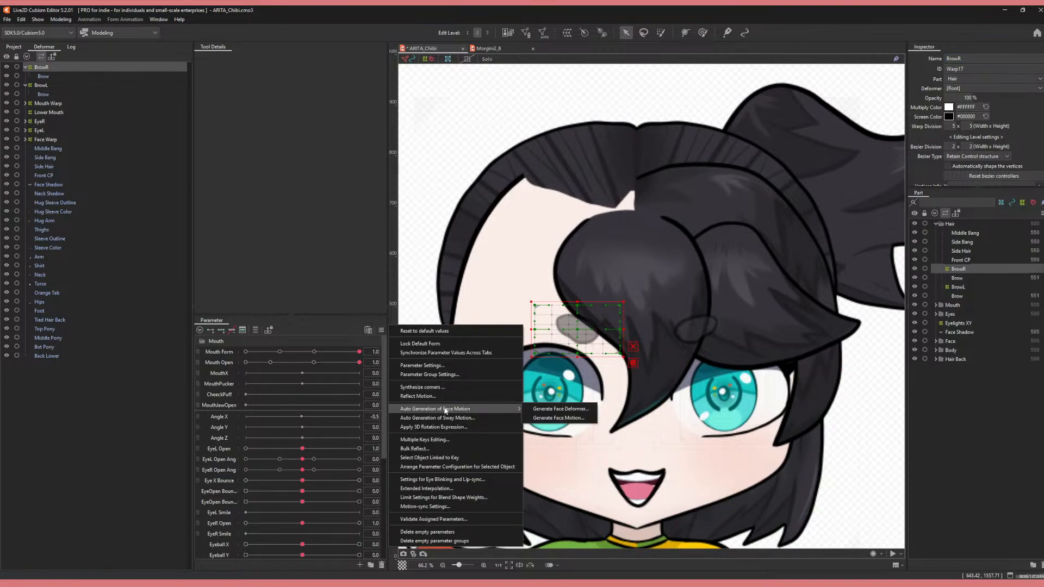
pyautogui.click(562, 418)
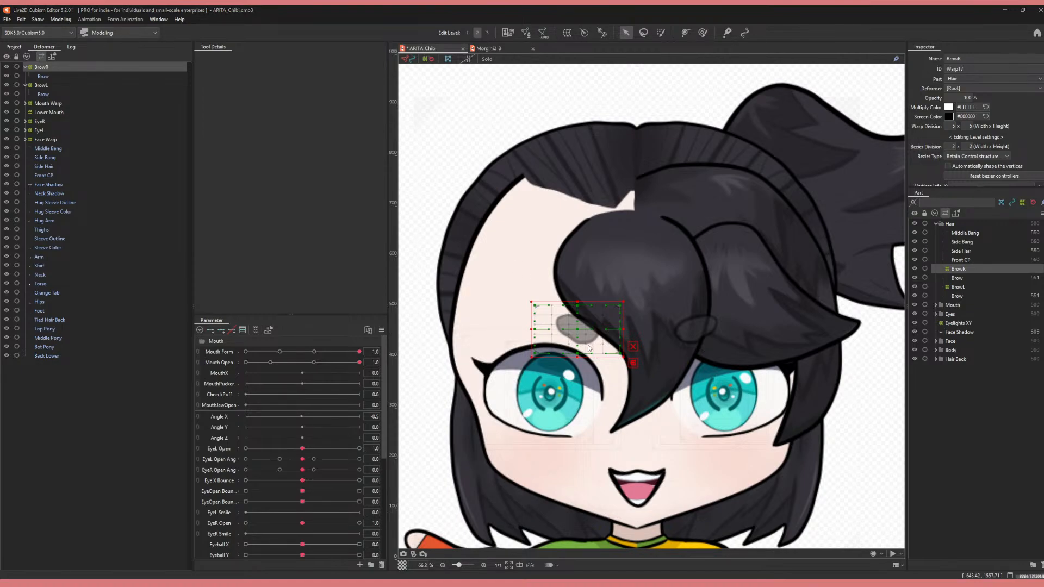
pyautogui.click(470, 391)
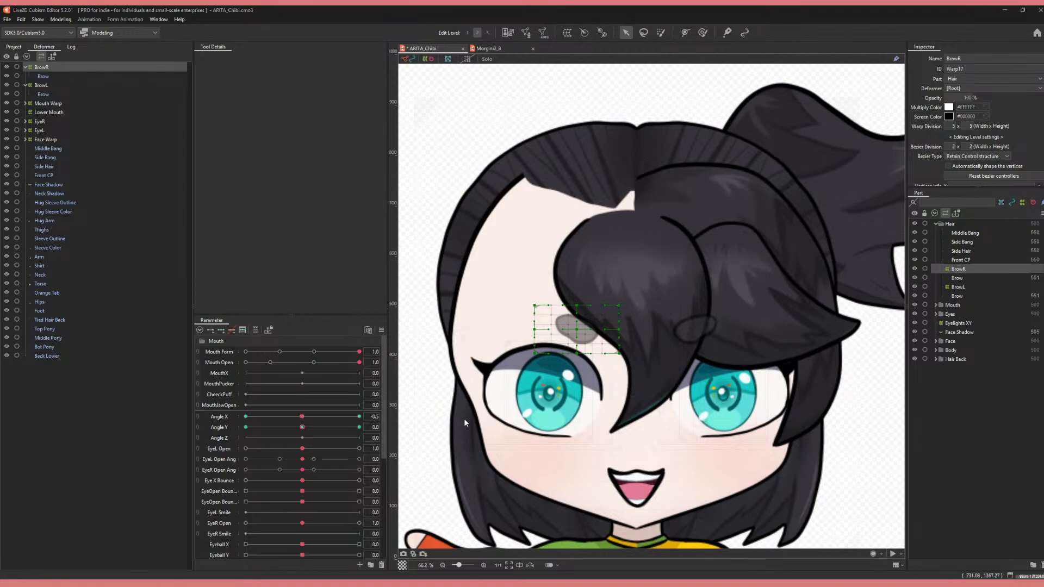
# - Check how the brow follows the face across the Angle X range, returning the parameter to 0
pyautogui.moveTo(302, 417)
pyautogui.mouseDown()
pyautogui.moveTo(200, 407)
pyautogui.moveTo(383, 417)
pyautogui.moveTo(246, 410)
pyautogui.moveTo(383, 416)
pyautogui.moveTo(246, 410)
pyautogui.moveTo(383, 419)
pyautogui.moveTo(309, 416)
pyautogui.mouseUp()
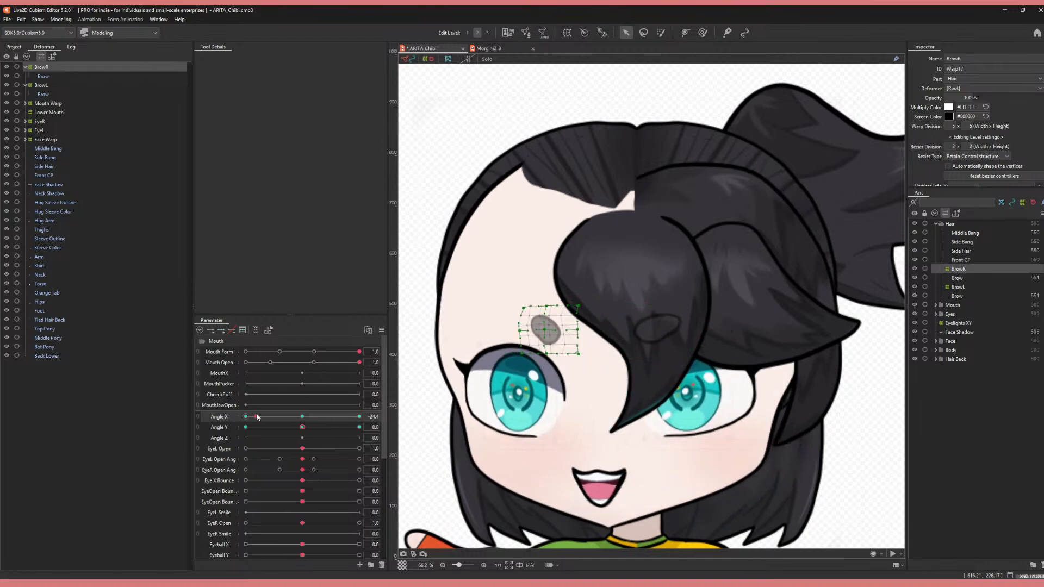
pyautogui.scroll(-2, 789, 402)
pyautogui.moveTo(698, 429); pyautogui.dragTo(769, 421)
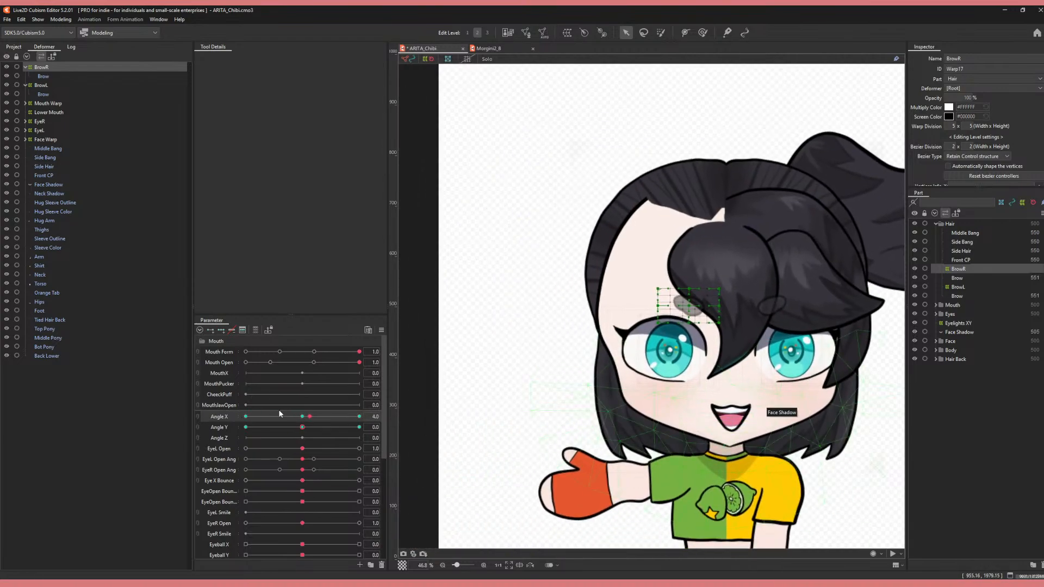
pyautogui.moveTo(279, 415); pyautogui.dragTo(232, 421)
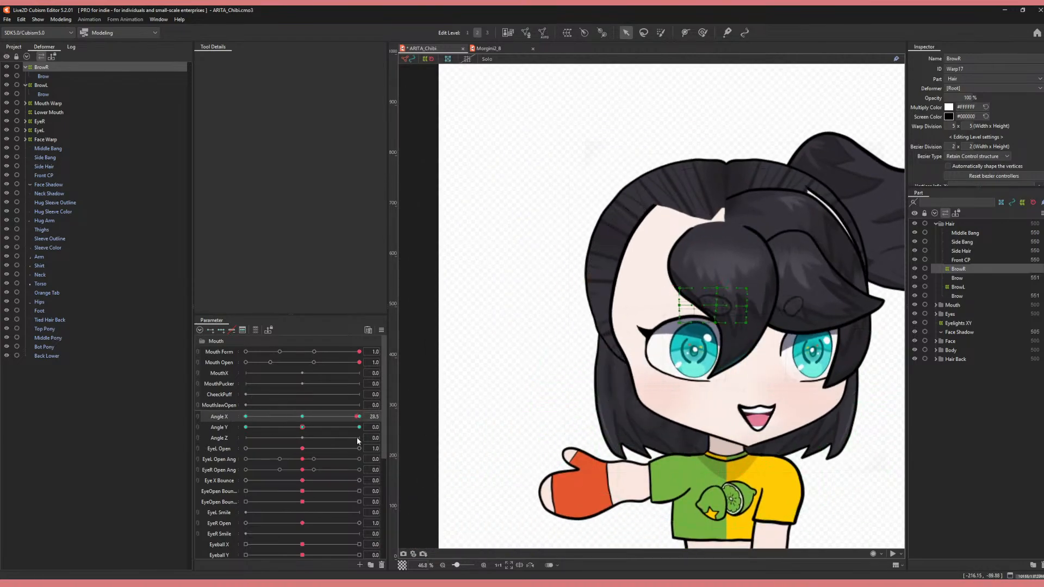
pyautogui.click(303, 418)
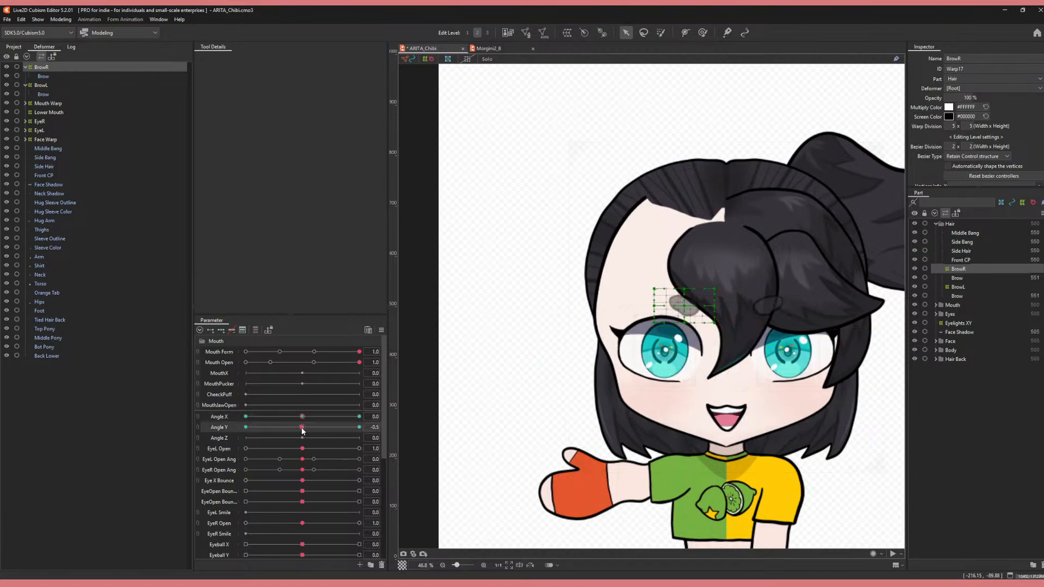
# - Check how the brow follows the face as Angle Y goes up to 30, returning the parameter to 0
pyautogui.moveTo(303, 428); pyautogui.dragTo(351, 432)
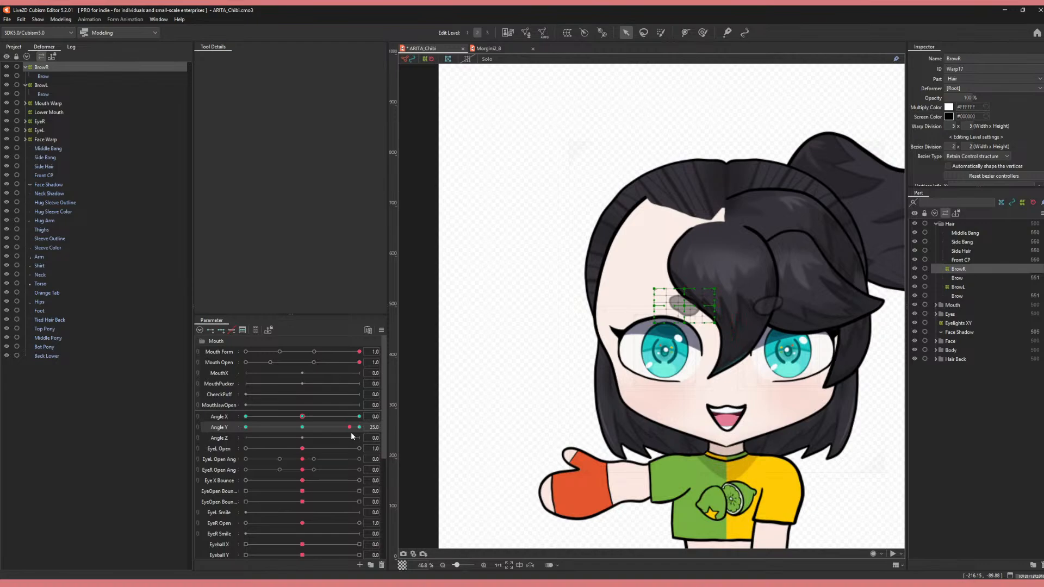
pyautogui.click(302, 427)
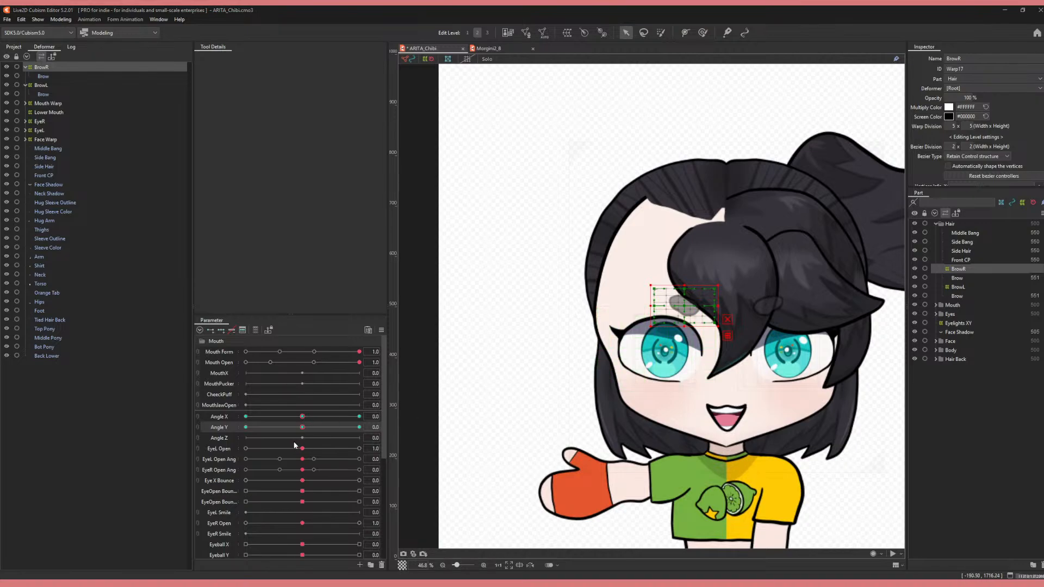
pyautogui.moveTo(303, 427)
pyautogui.mouseDown()
pyautogui.moveTo(382, 433)
pyautogui.moveTo(190, 433)
pyautogui.moveTo(373, 430)
pyautogui.moveTo(193, 427)
pyautogui.moveTo(302, 428)
pyautogui.mouseUp()
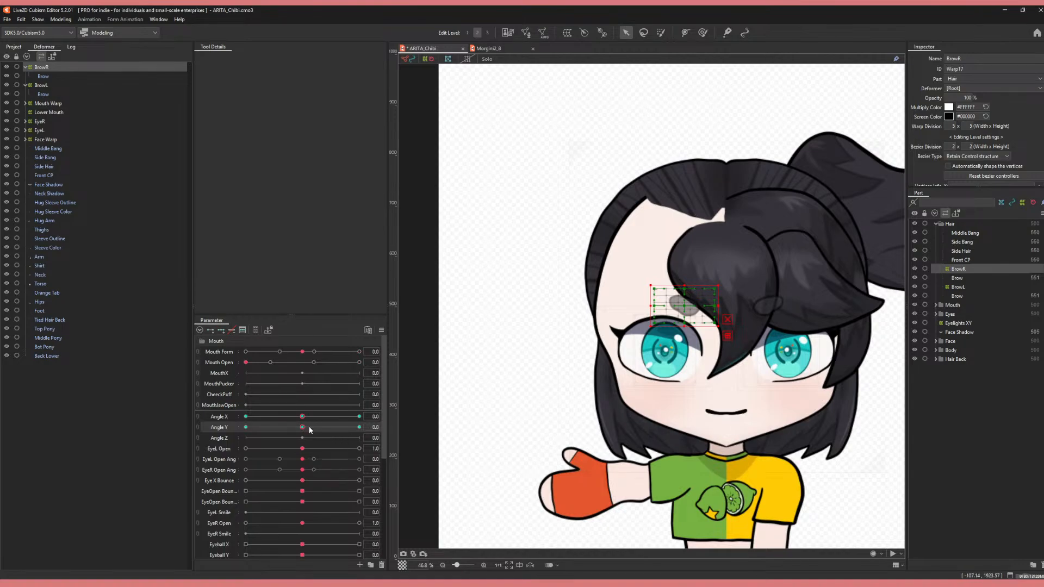
pyautogui.moveTo(303, 427)
pyautogui.mouseDown()
pyautogui.moveTo(400, 429)
pyautogui.moveTo(196, 399)
pyautogui.moveTo(398, 428)
pyautogui.moveTo(267, 422)
pyautogui.moveTo(307, 425)
pyautogui.mouseUp()
pyautogui.click(302, 417)
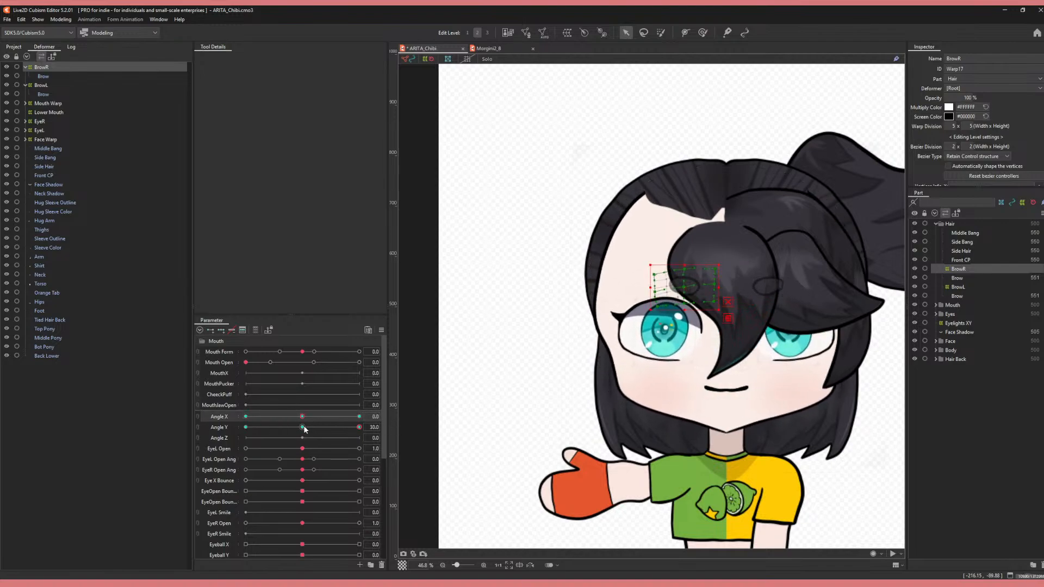
pyautogui.click(302, 428)
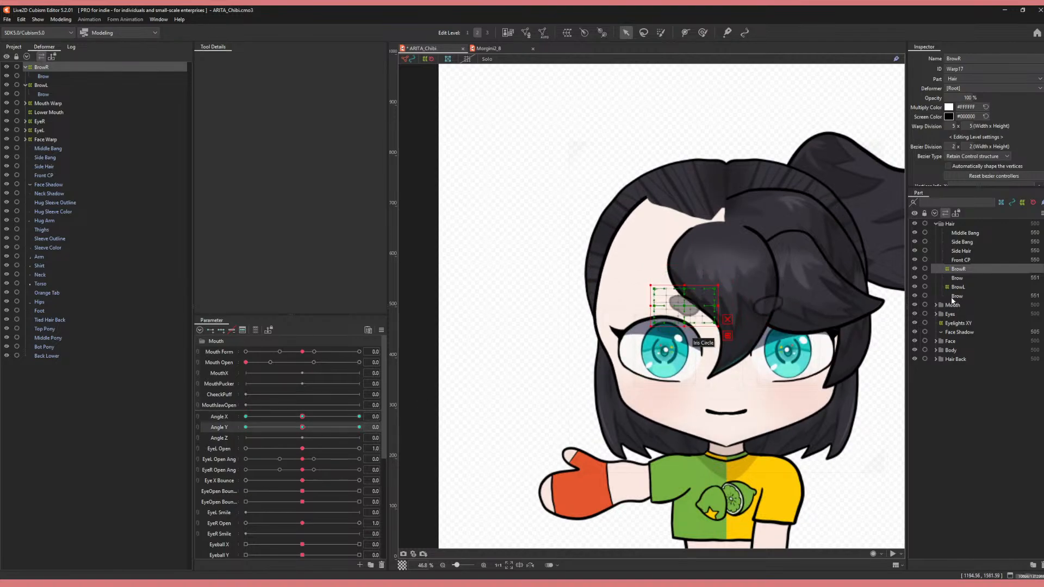
# - Move the Face Shadow mesh from the root level into the Face part folder
pyautogui.click(964, 333)
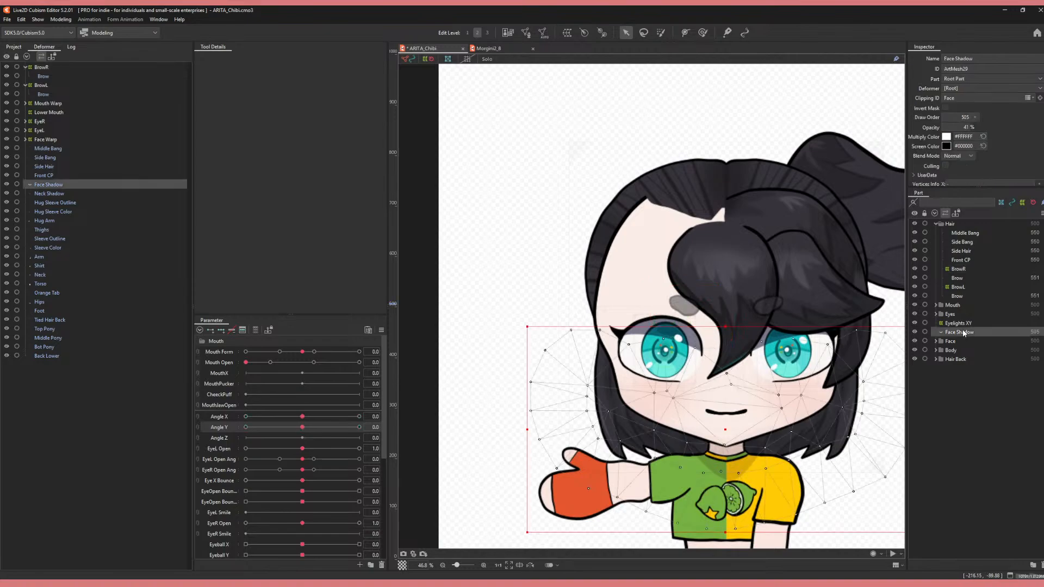
pyautogui.moveTo(966, 333); pyautogui.dragTo(957, 341)
pyautogui.click(936, 332)
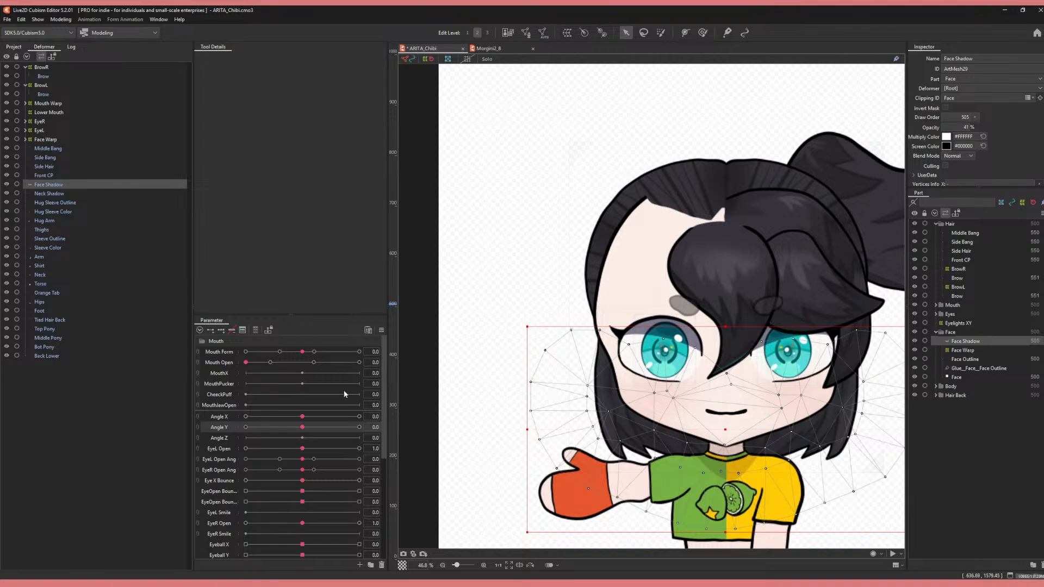
# - Switch to the Morgini2_B reference model and examine how its face moves across the Angle X range, returning the parameter to 0
pyautogui.click(488, 49)
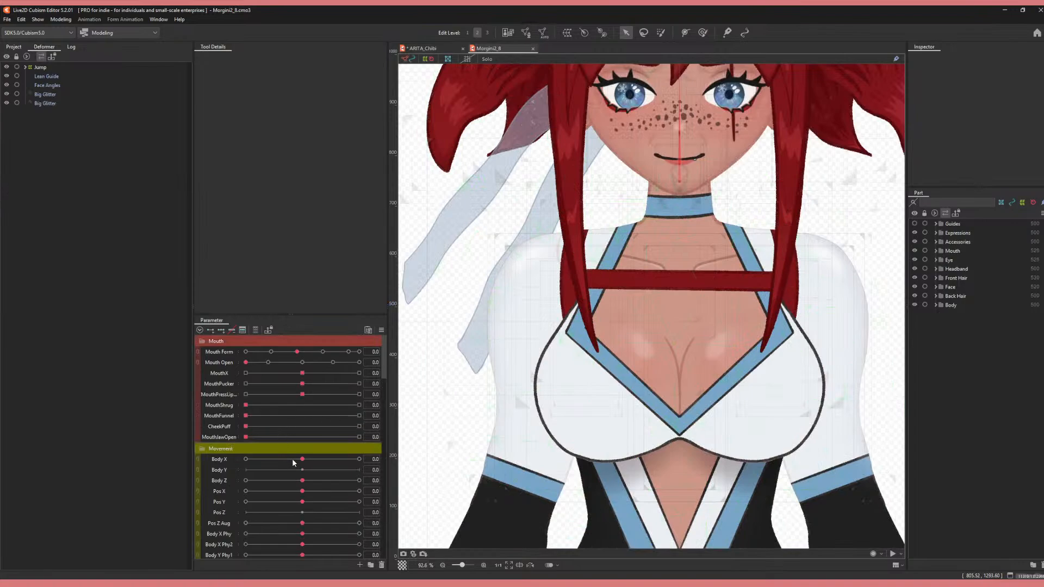
pyautogui.scroll(-5, 292, 458)
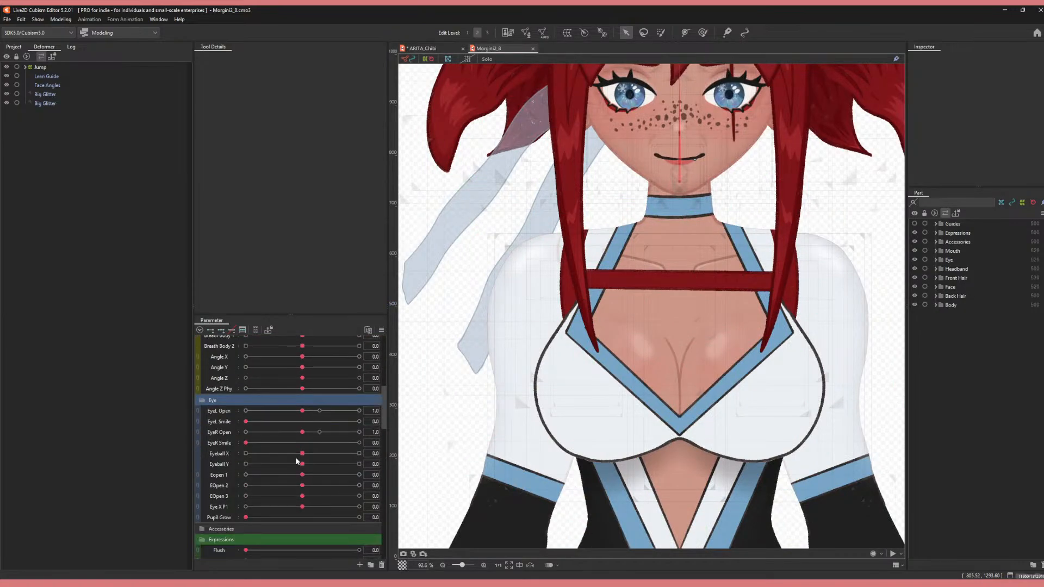
pyautogui.scroll(-8, 297, 462)
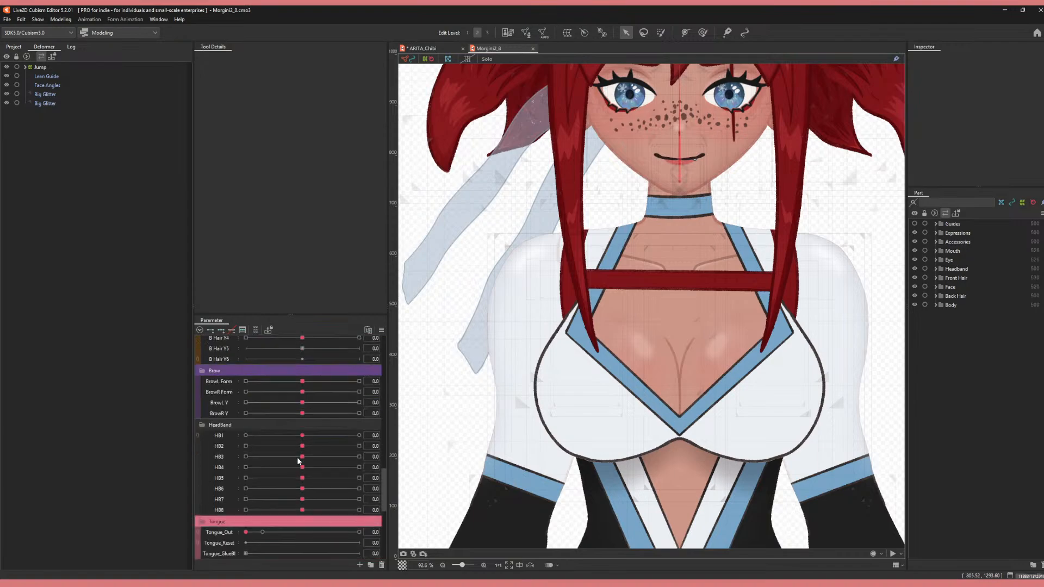
pyautogui.scroll(-6, 298, 462)
pyautogui.scroll(10, 298, 458)
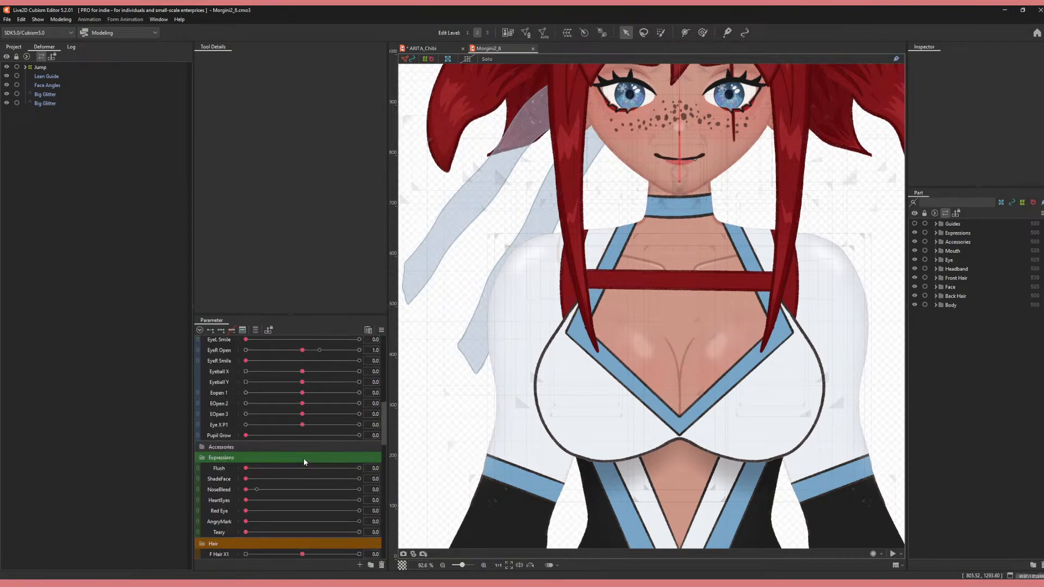
pyautogui.scroll(8, 303, 458)
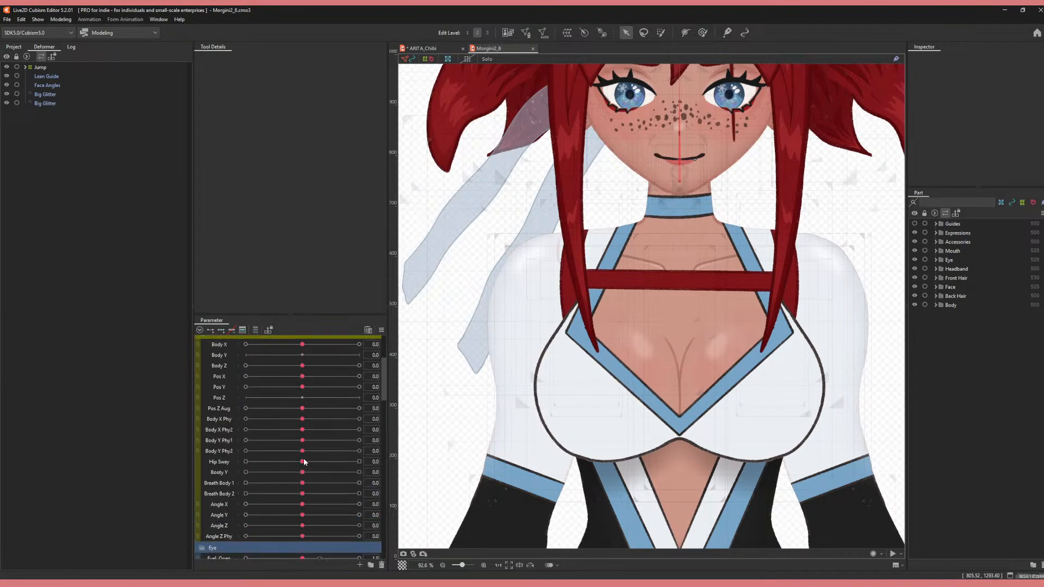
pyautogui.moveTo(303, 505); pyautogui.dragTo(361, 511)
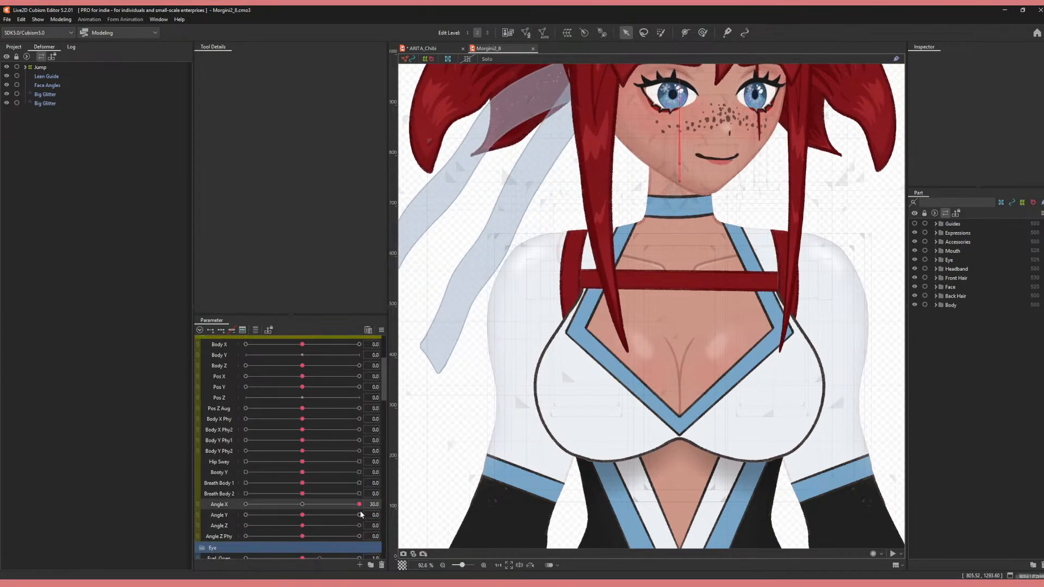
pyautogui.moveTo(484, 218); pyautogui.dragTo(474, 432)
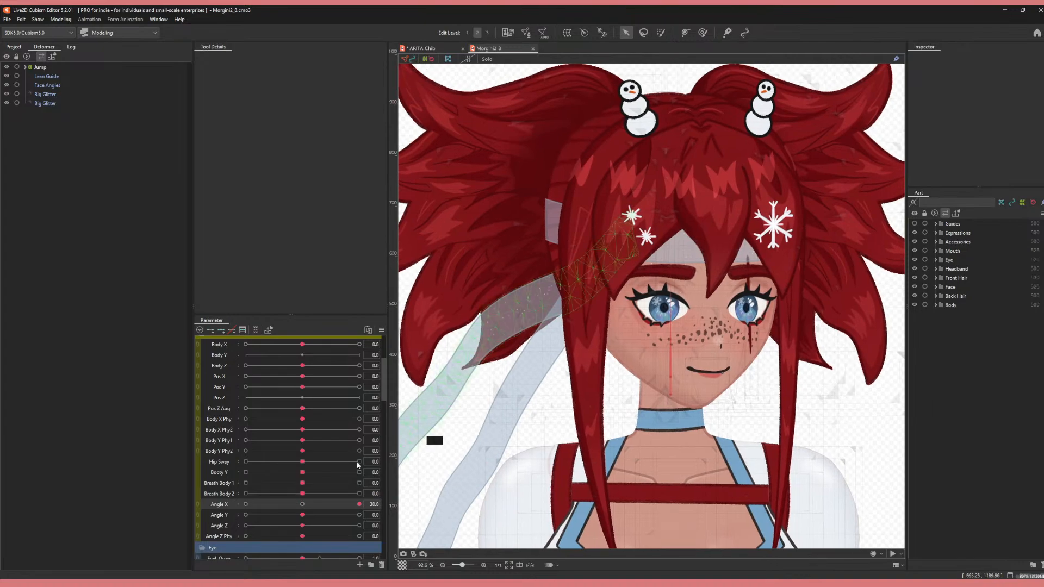
pyautogui.click(304, 505)
pyautogui.moveTo(304, 506); pyautogui.dragTo(234, 505)
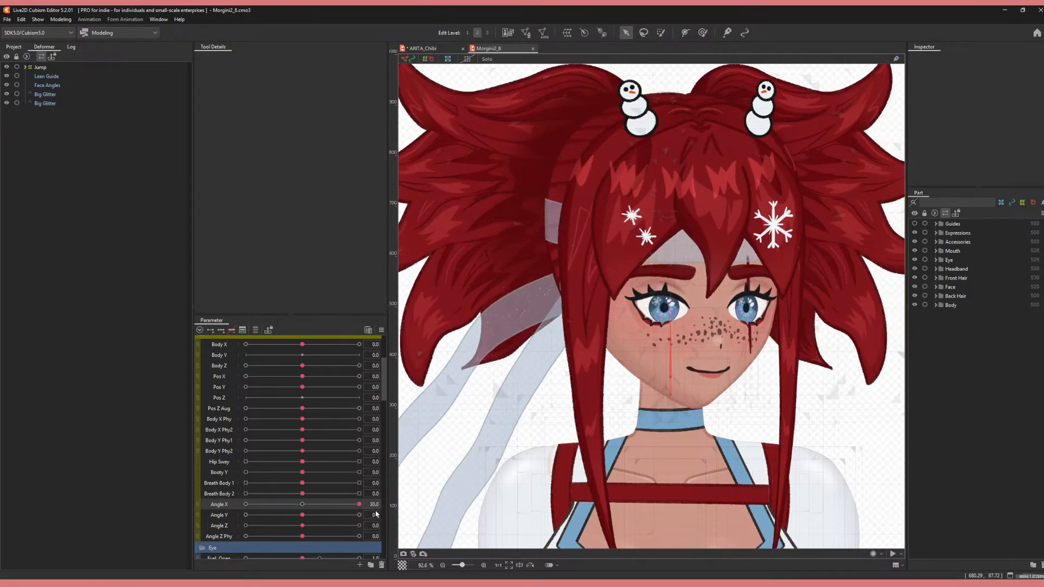
pyautogui.moveTo(246, 504); pyautogui.dragTo(303, 505)
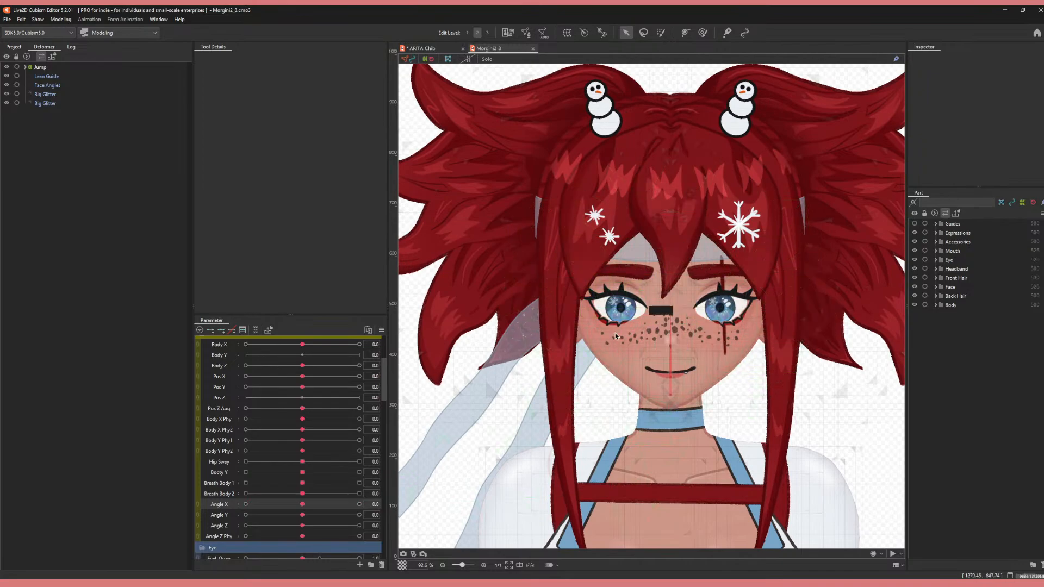
# - Check the reference model's face under Angle Y and Angle X changes, returning both parameters to 0
pyautogui.moveTo(302, 515); pyautogui.dragTo(390, 529)
pyautogui.moveTo(312, 507)
pyautogui.mouseDown()
pyautogui.moveTo(366, 506)
pyautogui.moveTo(230, 509)
pyautogui.moveTo(362, 507)
pyautogui.moveTo(356, 525)
pyautogui.moveTo(361, 517)
pyautogui.moveTo(215, 519)
pyautogui.moveTo(363, 532)
pyautogui.moveTo(316, 521)
pyautogui.mouseUp()
pyautogui.click(303, 516)
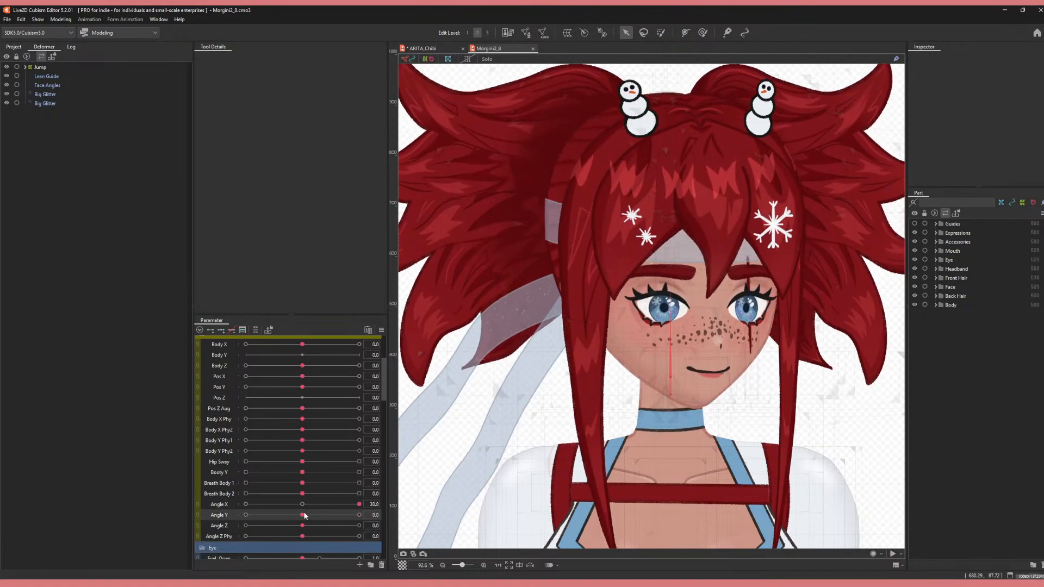
pyautogui.click(303, 505)
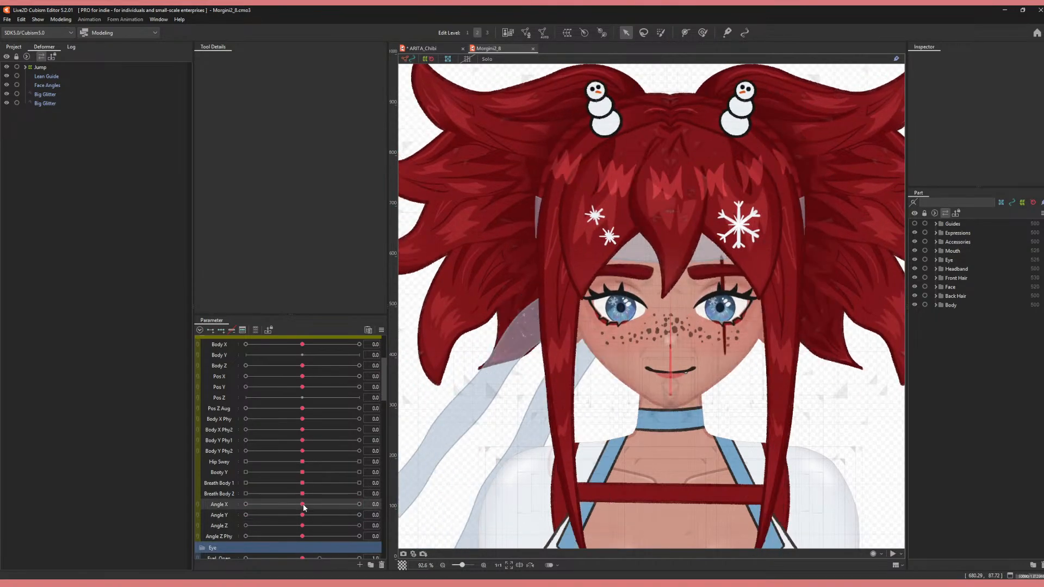
# - Save the ARITA_Chibi model and add three keys on the Angle X parameter for the Face Shadow mesh
pyautogui.click(424, 49)
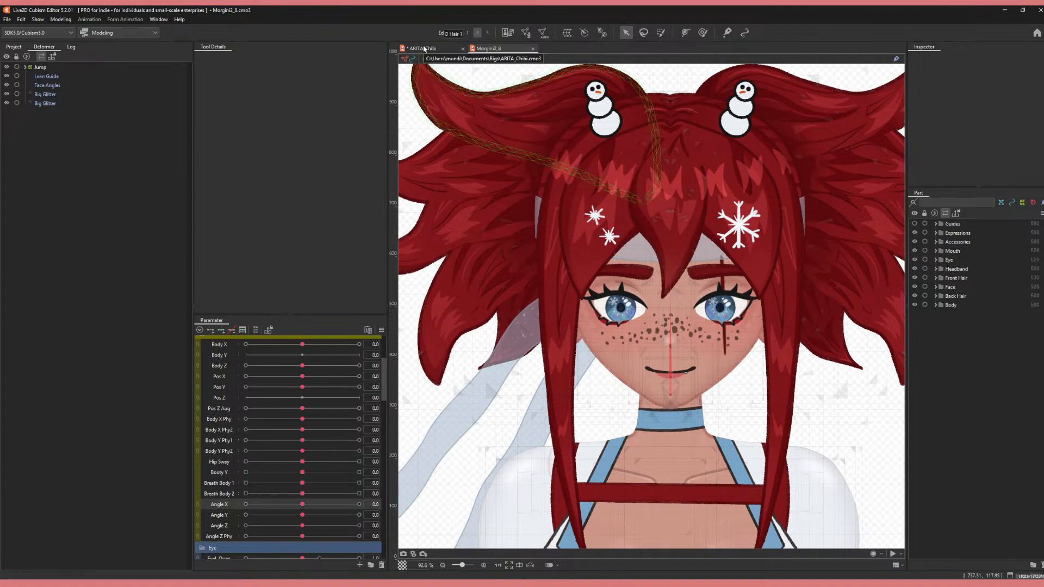
pyautogui.hotkey('ctrl', 's')
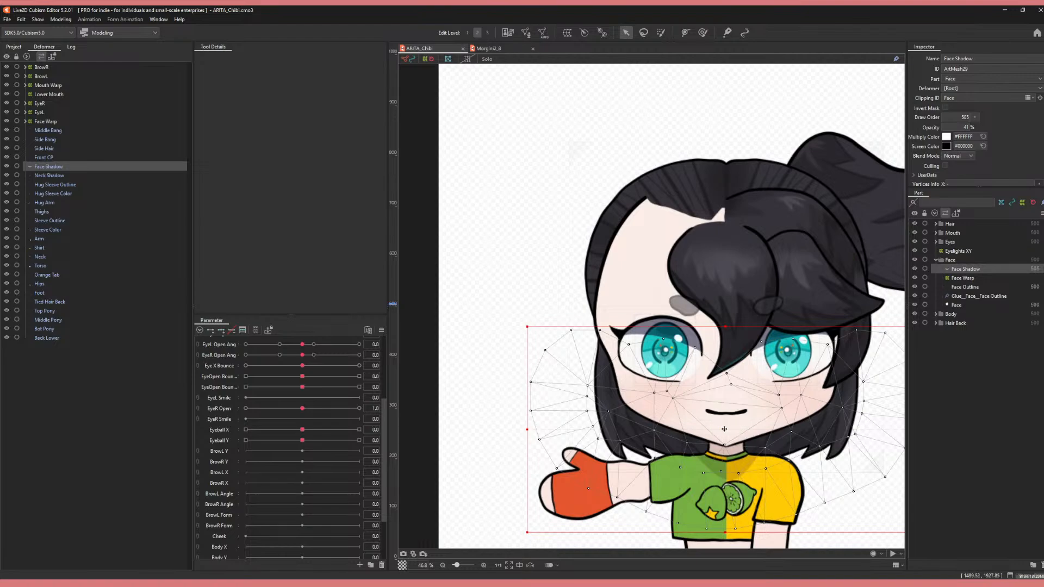
pyautogui.moveTo(529, 202); pyautogui.dragTo(419, 140)
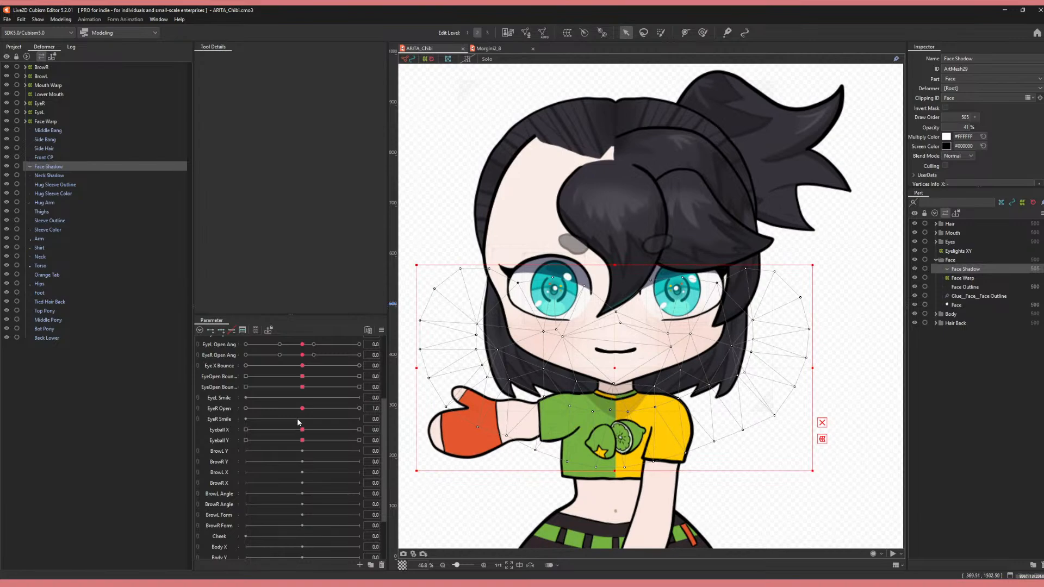
pyautogui.scroll(4, 303, 433)
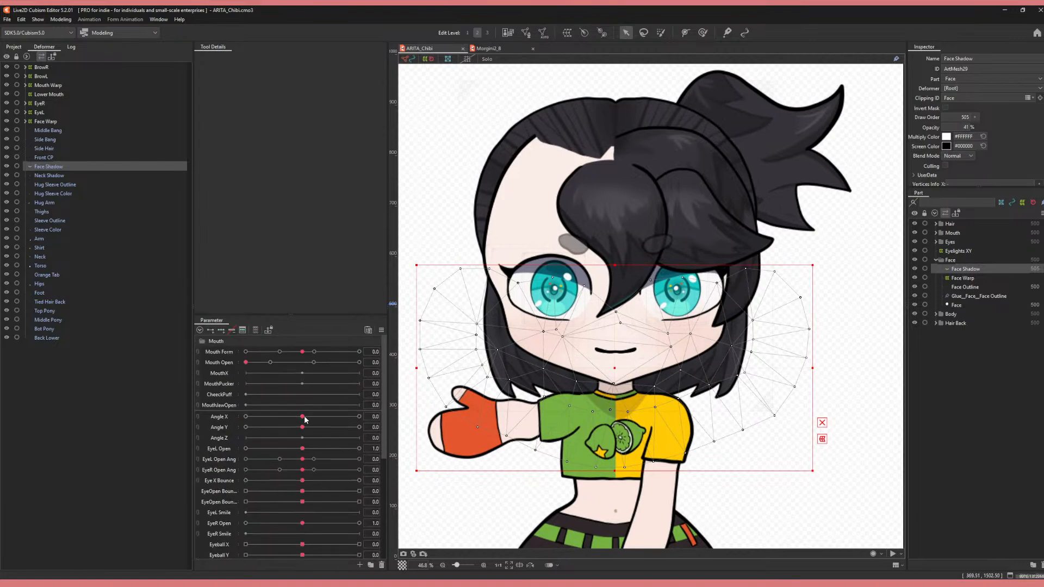
pyautogui.click(303, 417)
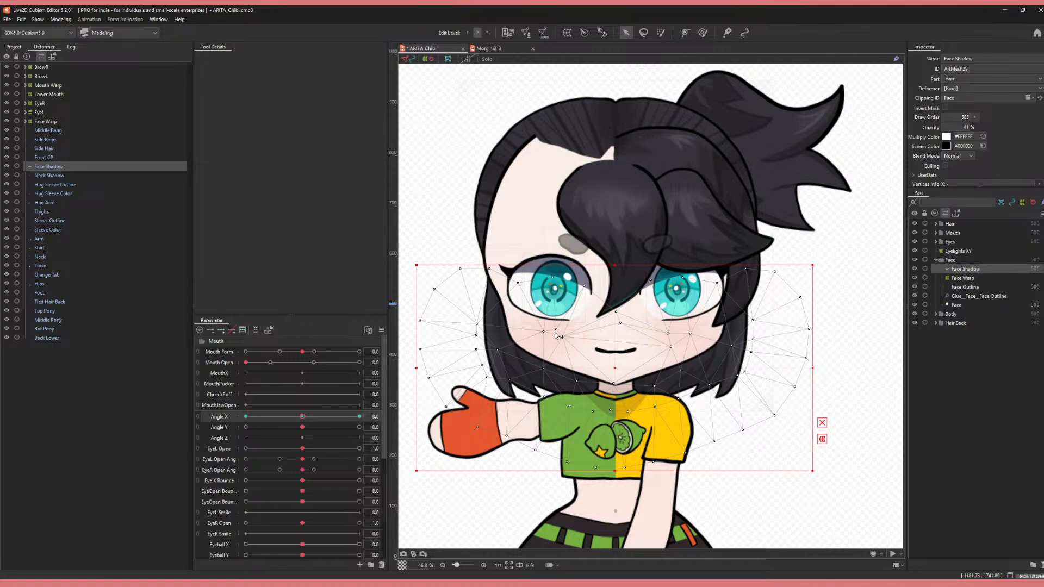
# - Re-examine the Morgini2_B model's face angle motion, then return to the ARITA_Chibi model
pyautogui.click(505, 49)
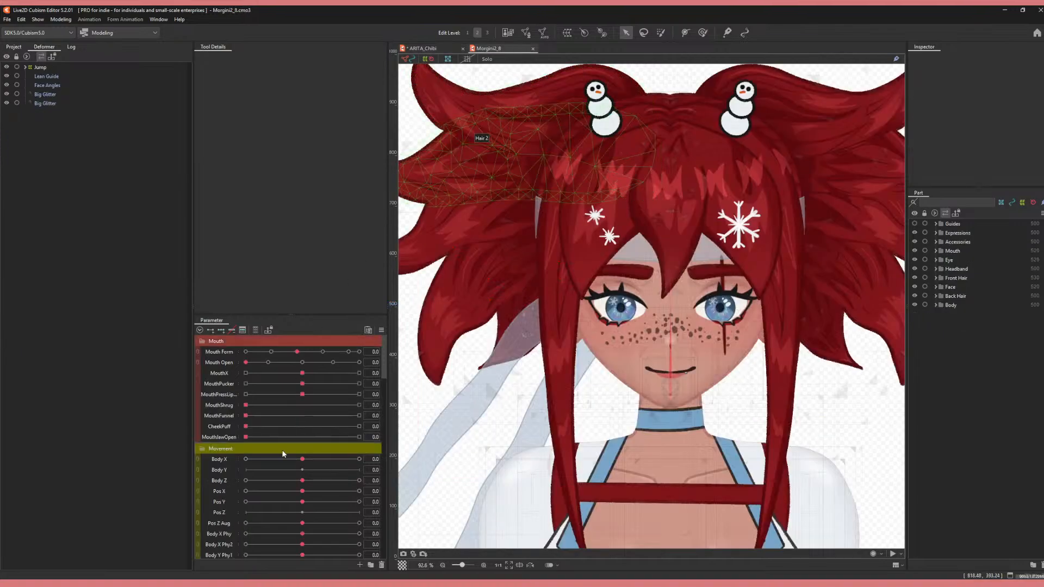
pyautogui.scroll(-5, 286, 419)
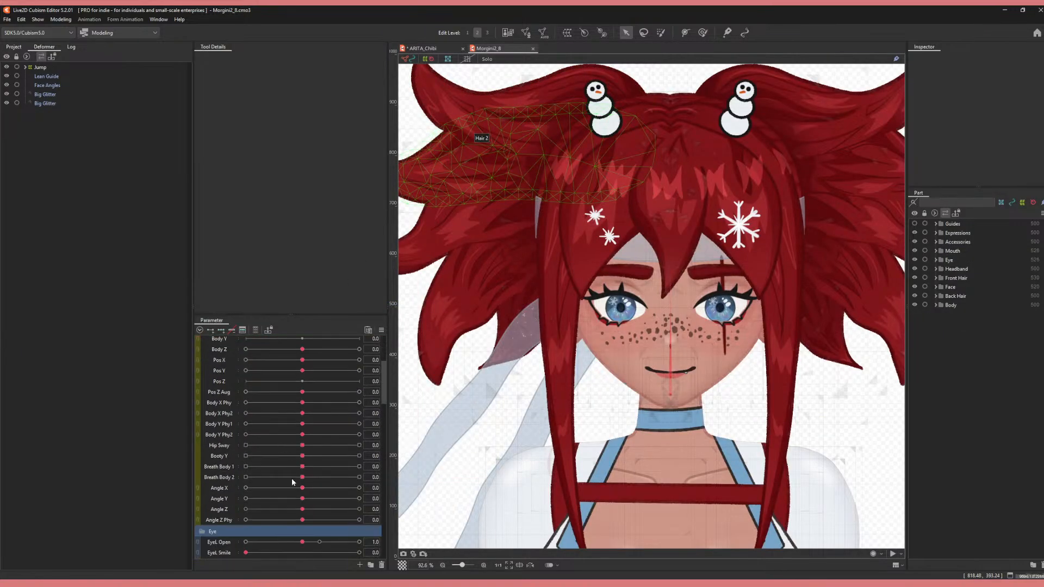
pyautogui.moveTo(303, 505)
pyautogui.mouseDown()
pyautogui.moveTo(368, 518)
pyautogui.moveTo(214, 500)
pyautogui.moveTo(383, 505)
pyautogui.moveTo(303, 491)
pyautogui.mouseUp()
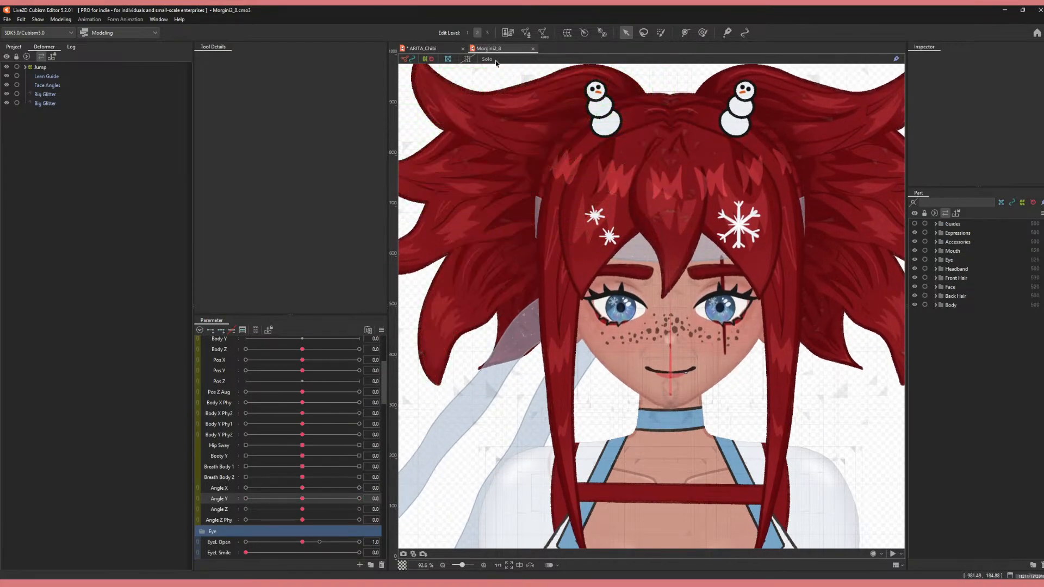
pyautogui.click(451, 48)
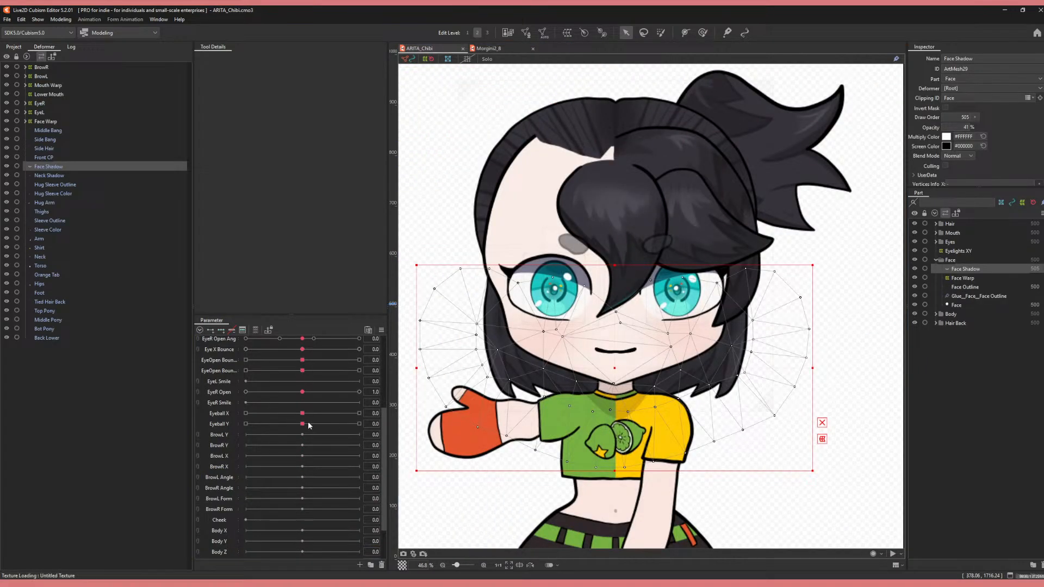
# - Check how the Face Warp deformer moves the face at Angle X -30, returning the parameter to 0
pyautogui.scroll(4, 308, 425)
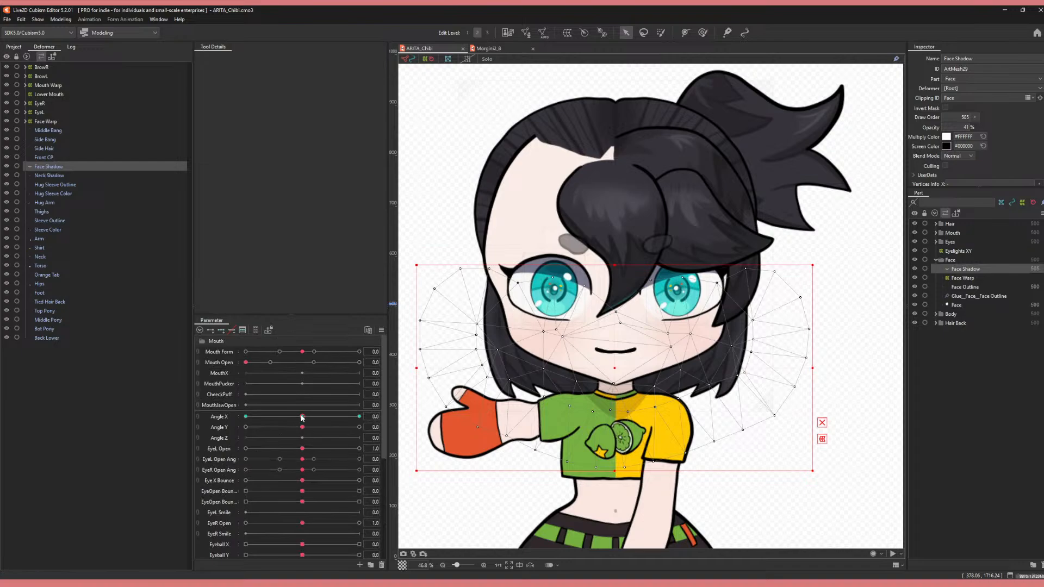
pyautogui.moveTo(303, 417); pyautogui.dragTo(304, 420)
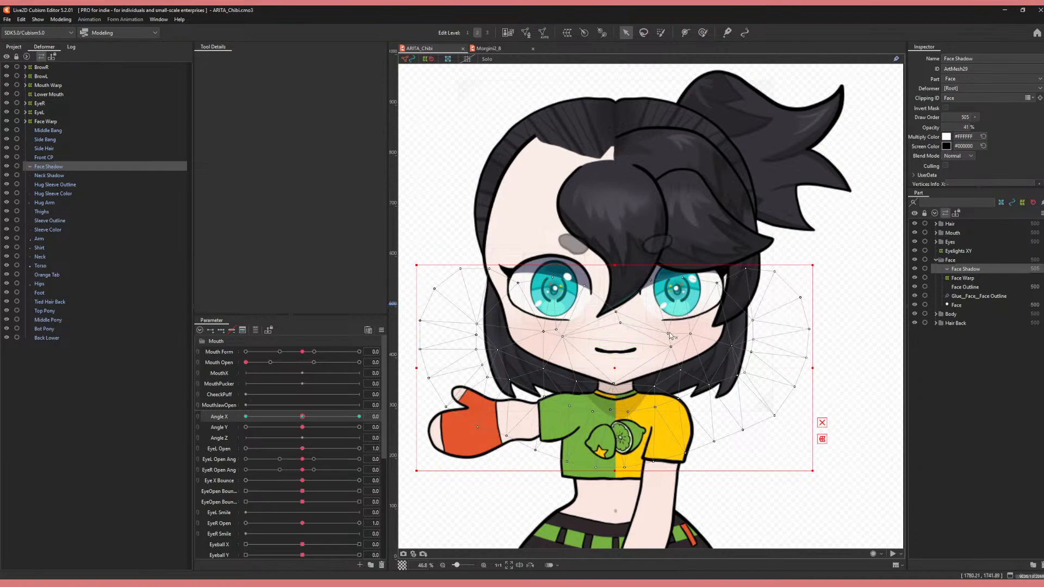
pyautogui.click(969, 279)
pyautogui.moveTo(303, 417); pyautogui.dragTo(195, 413)
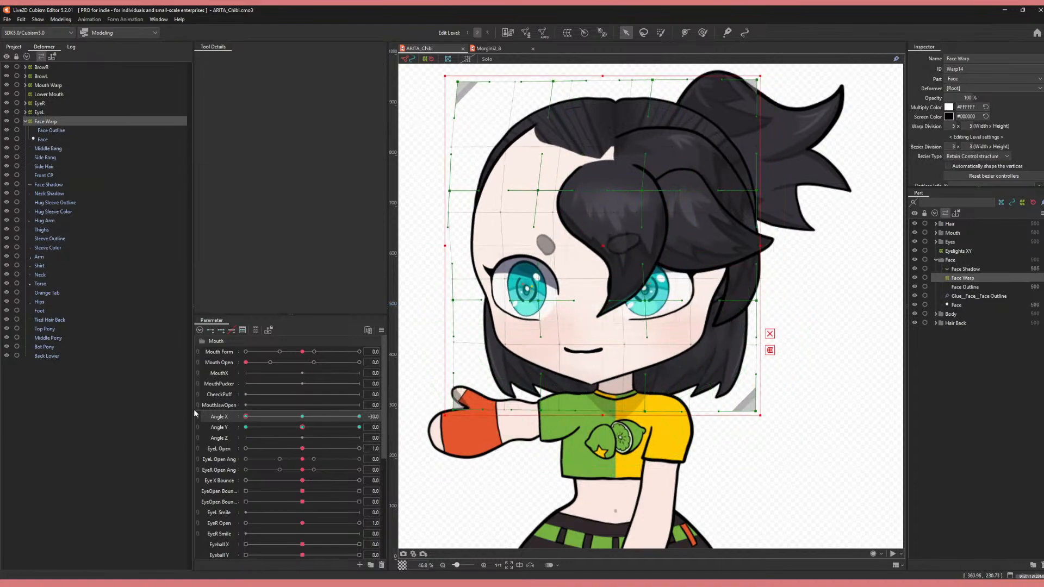
pyautogui.click(302, 416)
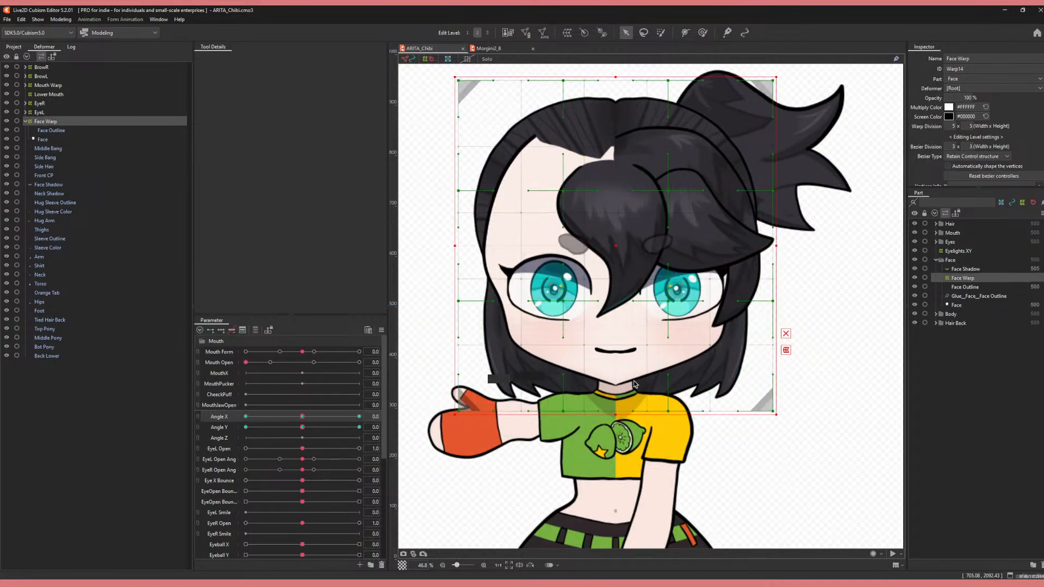
# - Try parenting Face Shadow to the Face Warp deformer, test it down to Angle X -30, and move it back out of the deformer
pyautogui.click(966, 269)
pyautogui.moveTo(968, 271); pyautogui.dragTo(964, 281)
pyautogui.moveTo(304, 422)
pyautogui.mouseDown()
pyautogui.moveTo(329, 419)
pyautogui.moveTo(172, 404)
pyautogui.moveTo(387, 421)
pyautogui.moveTo(196, 404)
pyautogui.moveTo(368, 425)
pyautogui.moveTo(198, 415)
pyautogui.moveTo(404, 428)
pyautogui.moveTo(220, 409)
pyautogui.moveTo(305, 420)
pyautogui.mouseUp()
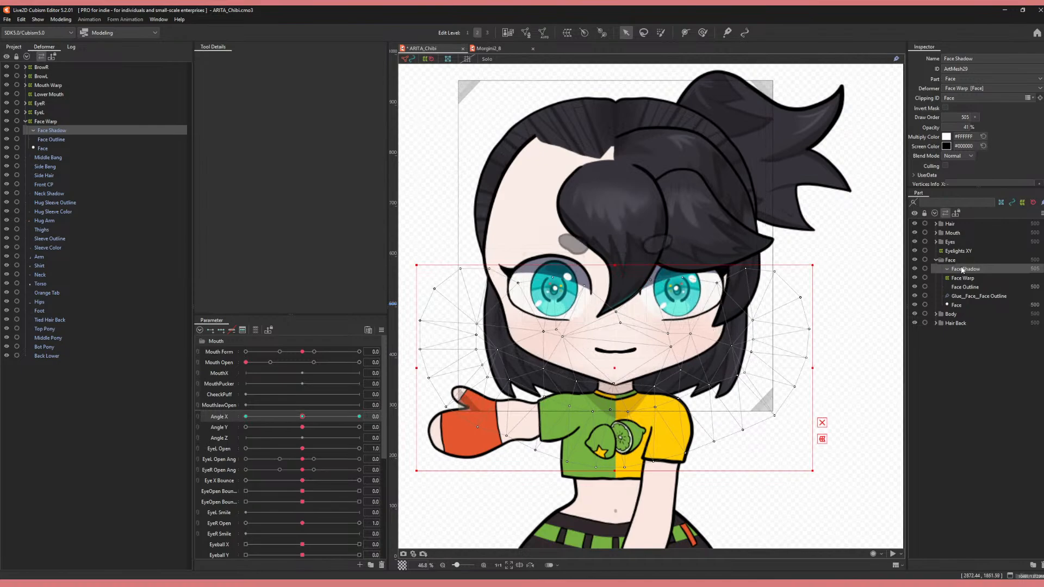
pyautogui.moveTo(964, 264)
pyautogui.mouseDown()
pyautogui.moveTo(967, 305)
pyautogui.moveTo(948, 264)
pyautogui.mouseUp()
pyautogui.click(26, 123)
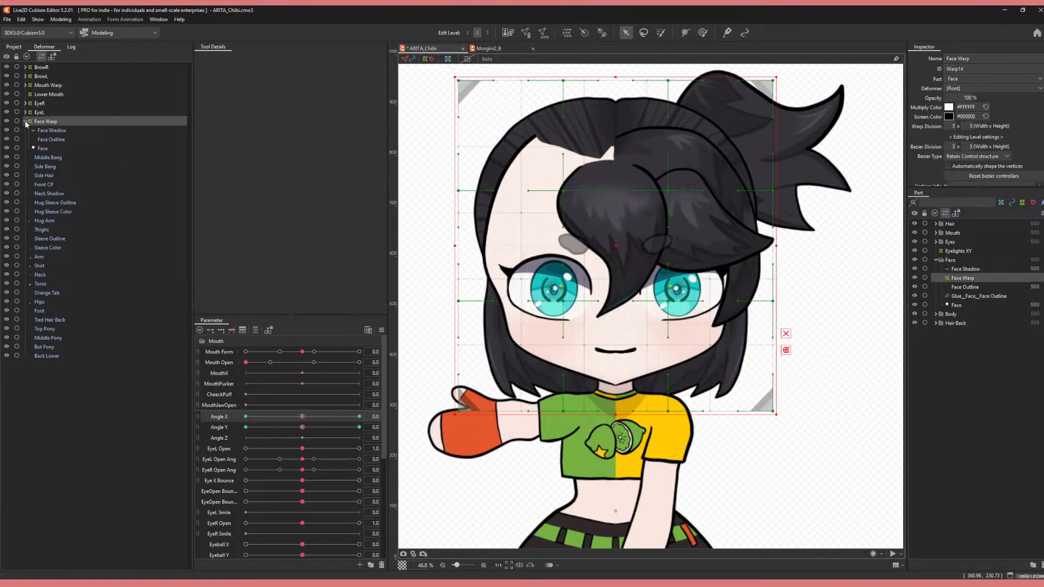
pyautogui.moveTo(303, 418); pyautogui.dragTo(231, 417)
pyautogui.moveTo(299, 419); pyautogui.dragTo(197, 406)
pyautogui.click(55, 131)
pyautogui.moveTo(49, 131); pyautogui.dragTo(49, 157)
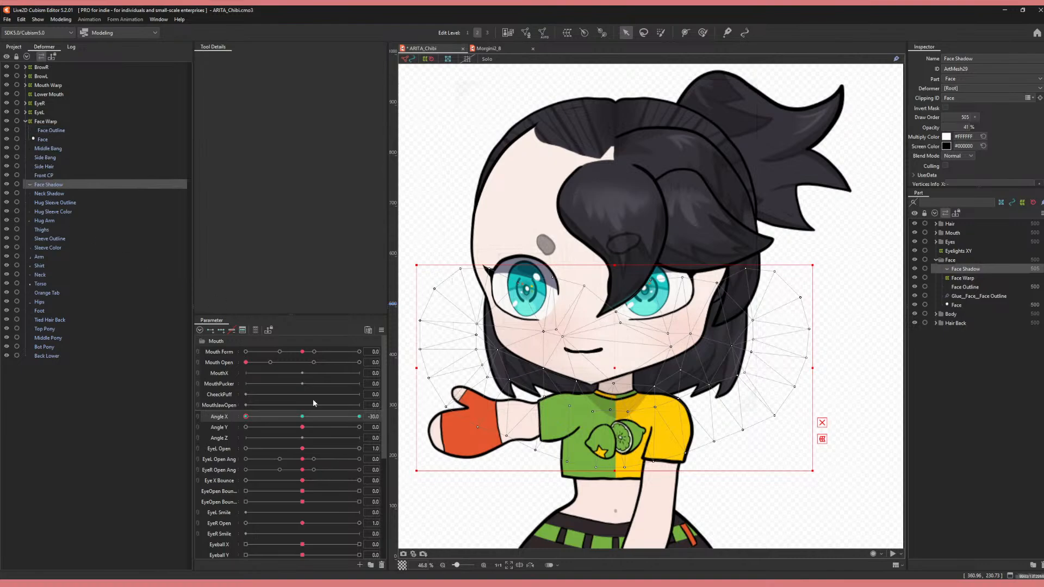
# - At Angle X 30, shift the whole Face Shadow mesh sideways in the direction the face is turning
pyautogui.click(303, 417)
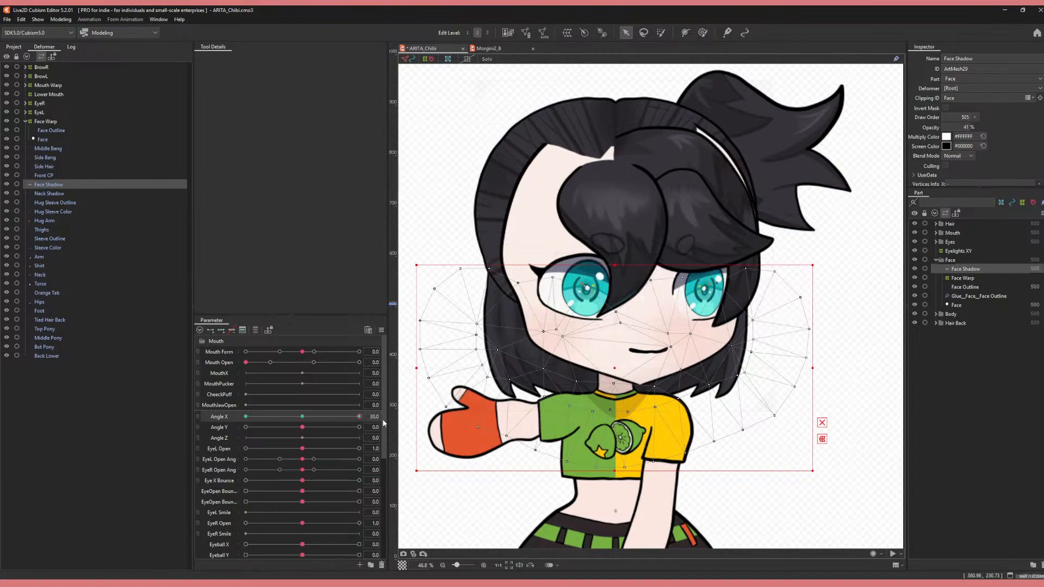
pyautogui.click(359, 417)
pyautogui.moveTo(617, 370); pyautogui.dragTo(646, 354)
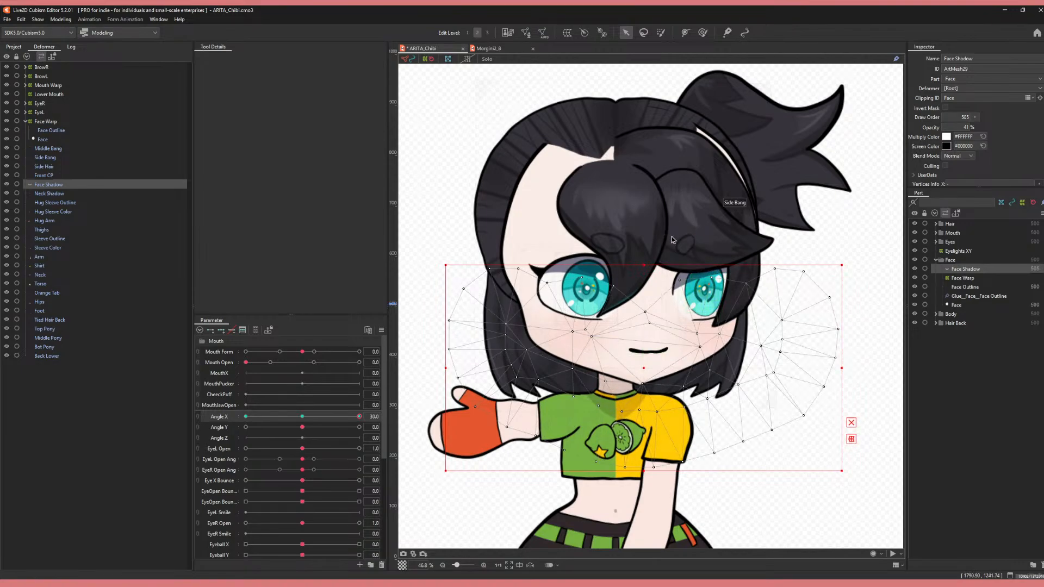
# - At Angle X 30, compress the Face Shadow vertices on the far side of the face and stretch those on the near side outward
pyautogui.moveTo(717, 330); pyautogui.dragTo(884, 501)
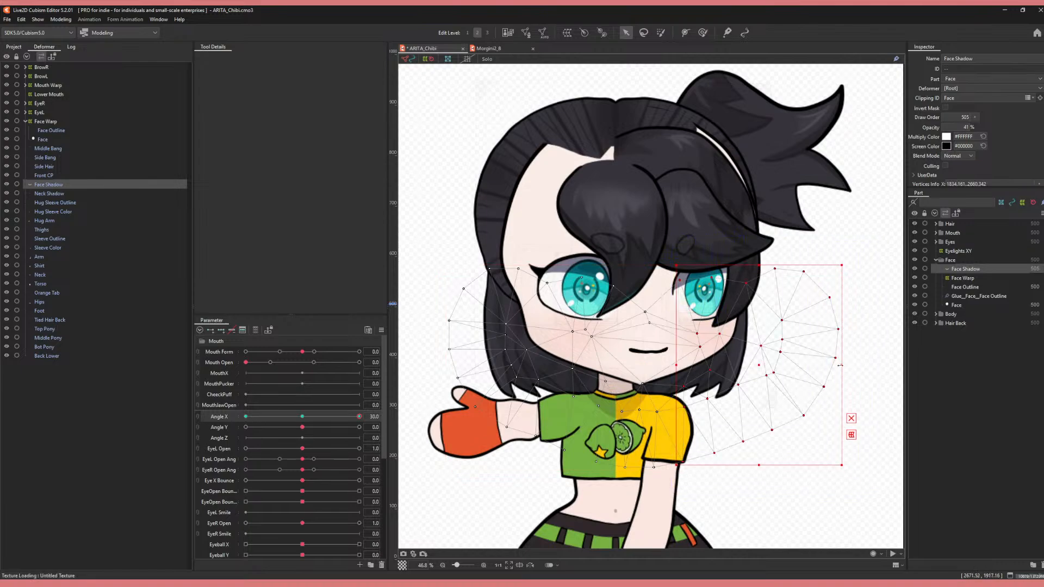
pyautogui.moveTo(832, 365); pyautogui.dragTo(794, 368)
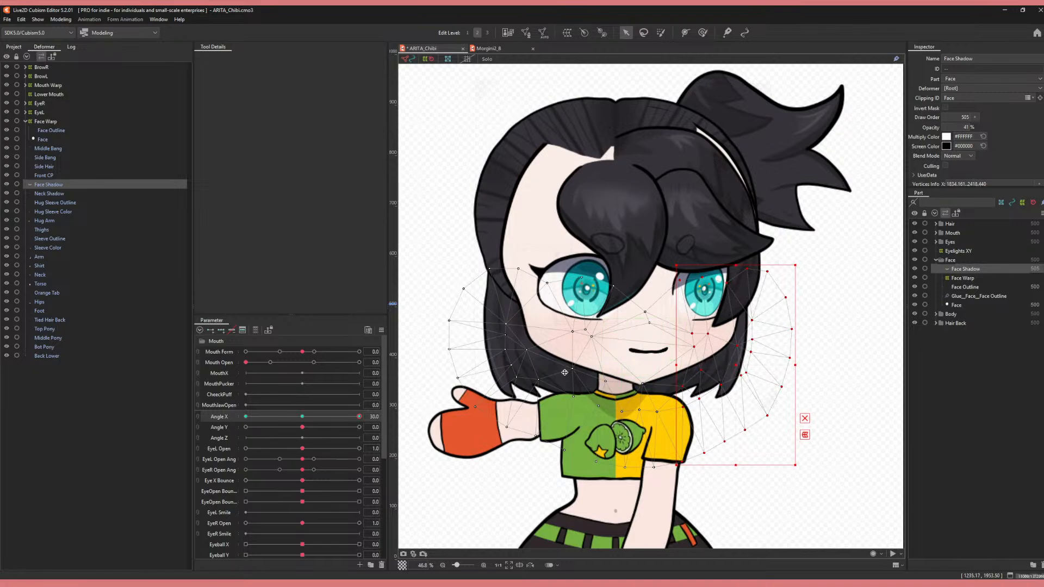
pyautogui.moveTo(440, 238); pyautogui.dragTo(576, 515)
pyautogui.moveTo(446, 358); pyautogui.dragTo(427, 353)
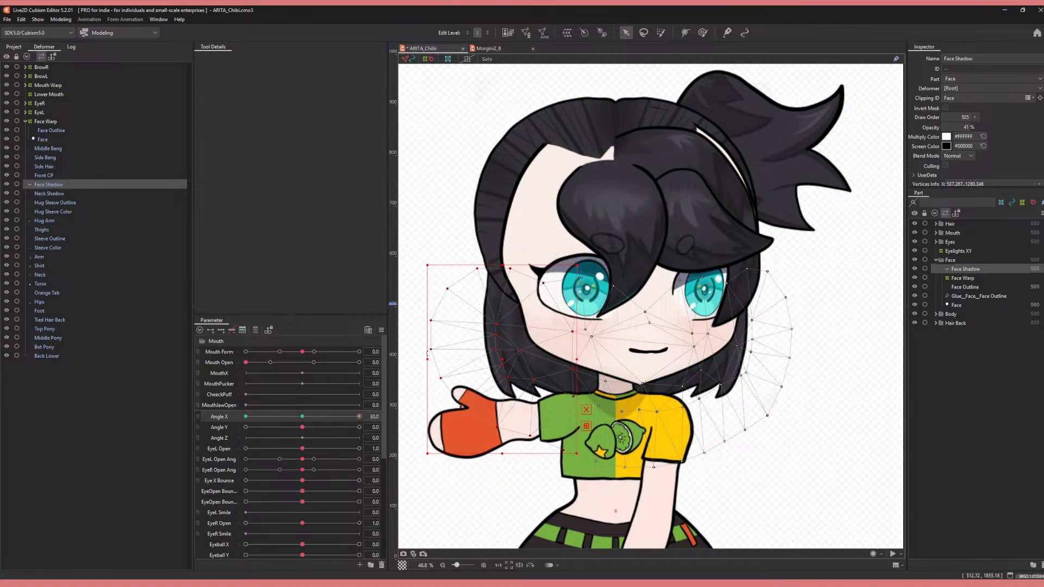
# - Reflect the Face Shadow's Angle X 30 shape onto Angle X -30 with Reflect Motion, returning Angle X to 0
pyautogui.moveTo(303, 418); pyautogui.dragTo(374, 433)
pyautogui.click(381, 330)
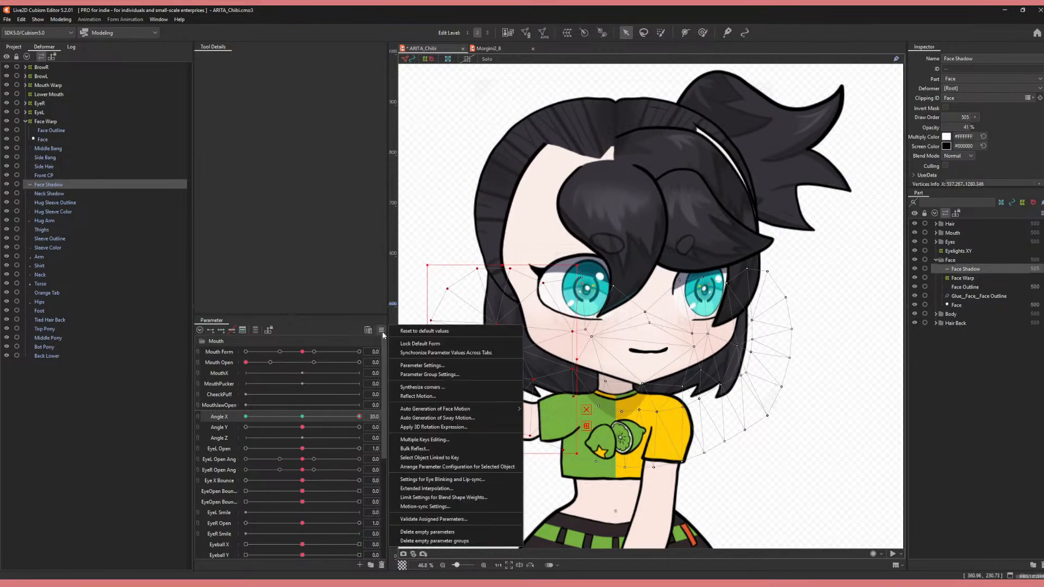
pyautogui.click(430, 398)
pyautogui.click(512, 379)
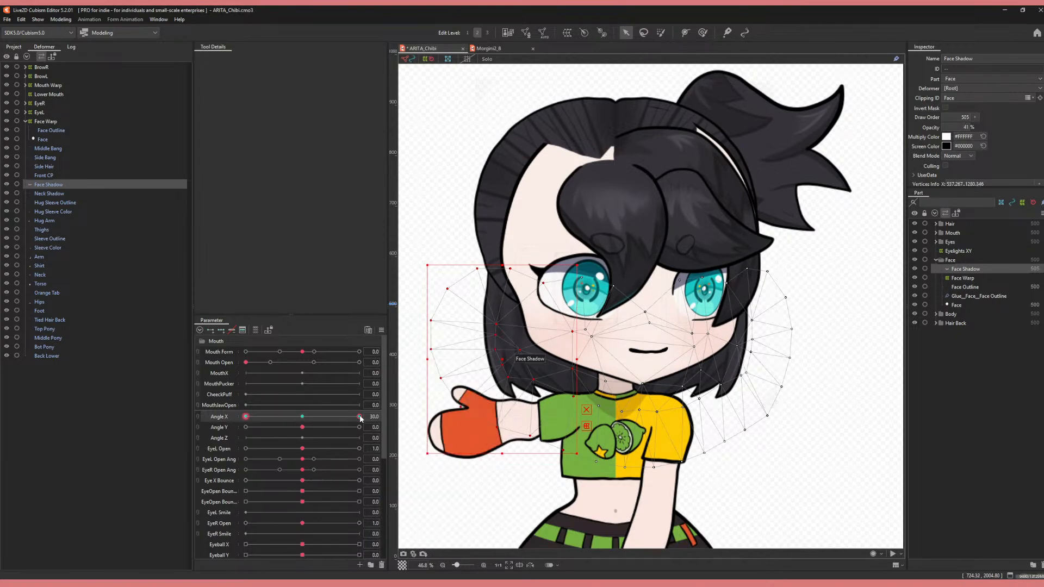
pyautogui.moveTo(359, 417); pyautogui.dragTo(304, 430)
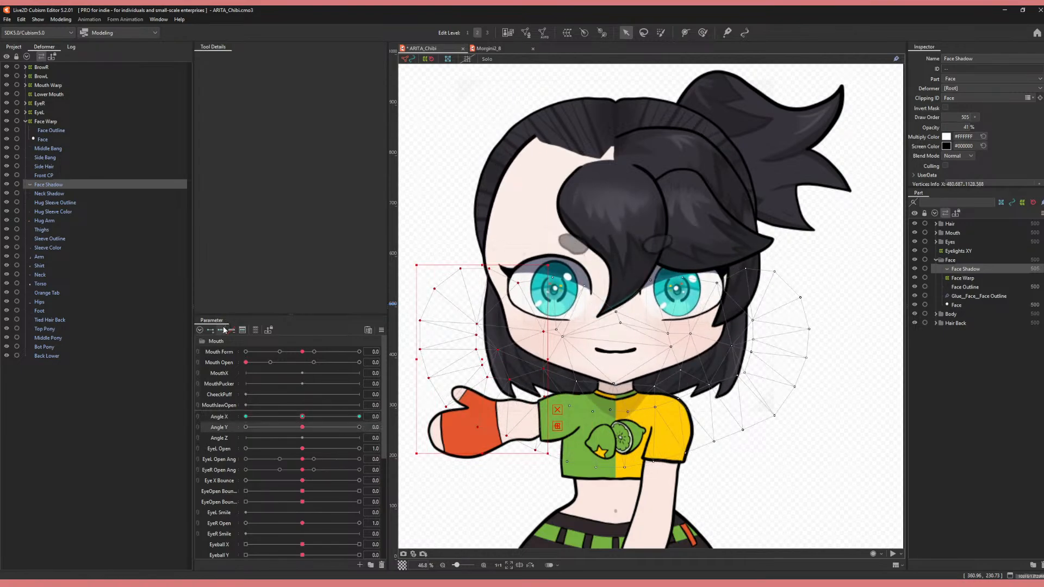
# - Give Face Shadow three Angle Y keys, and at Angle Y 30 shift the whole mesh upward and slightly reduce its height
pyautogui.click(359, 427)
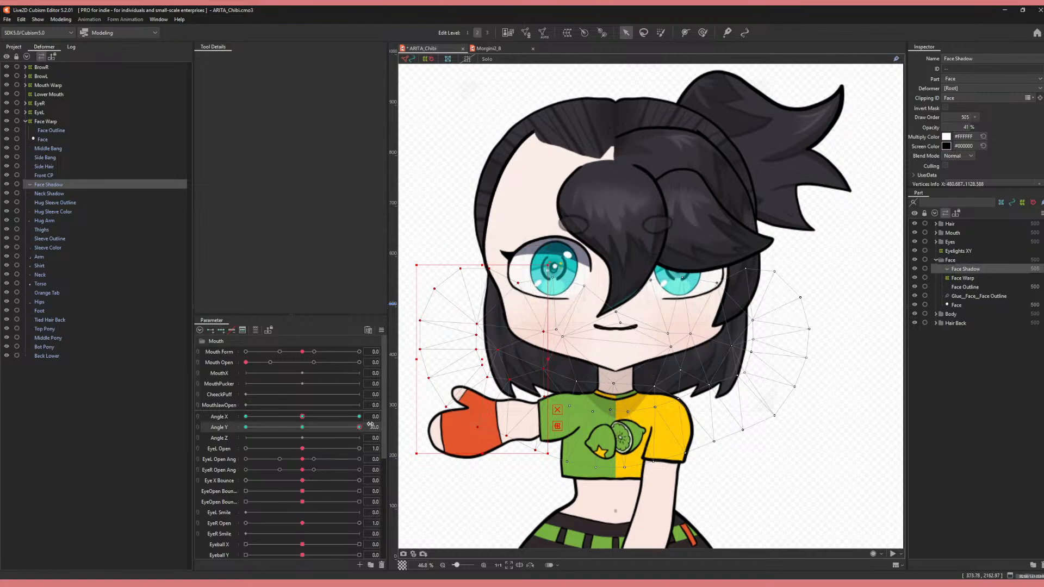
pyautogui.click(303, 427)
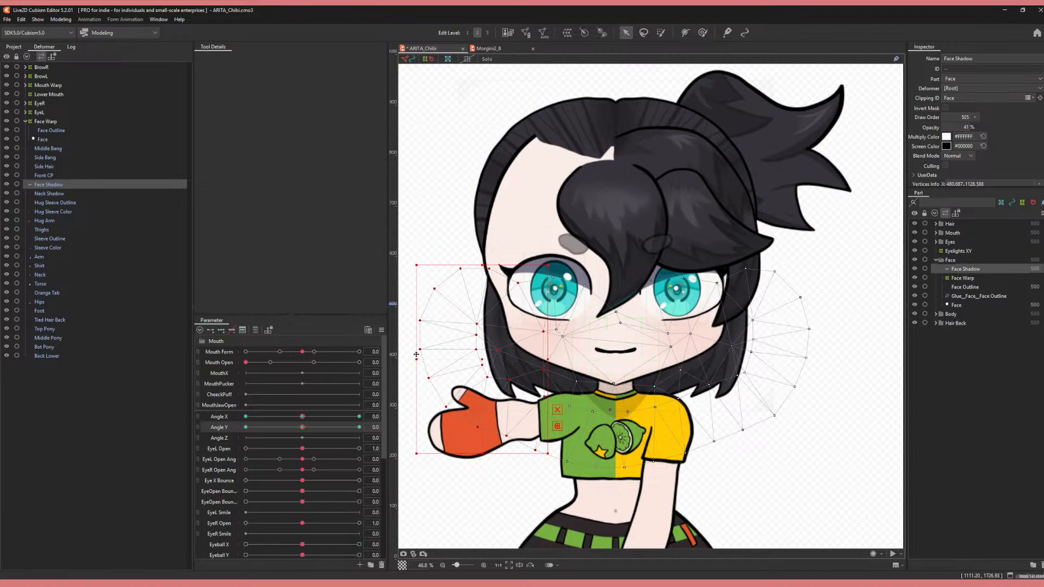
pyautogui.moveTo(303, 428); pyautogui.dragTo(359, 429)
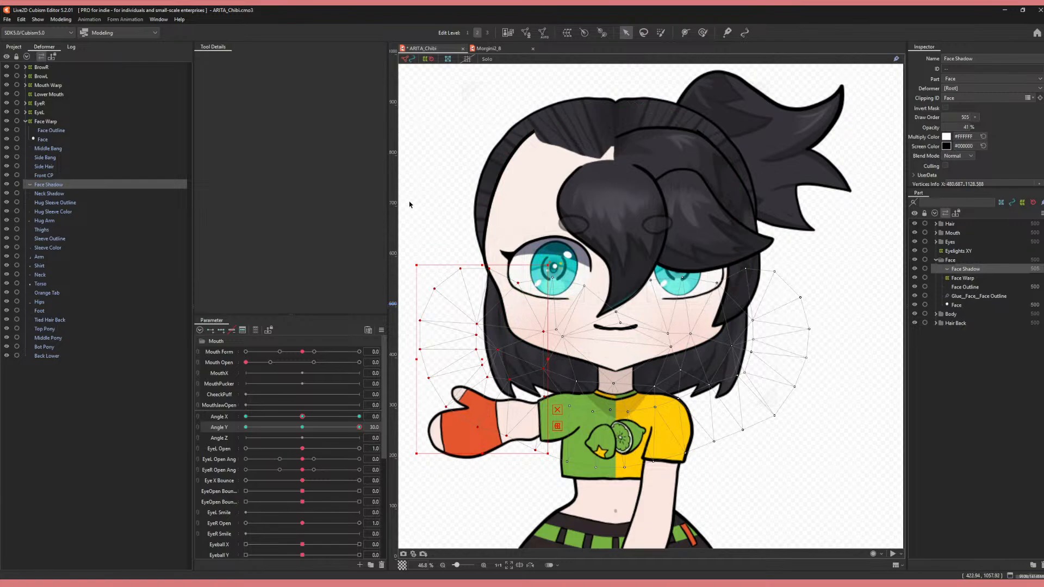
pyautogui.click(46, 188)
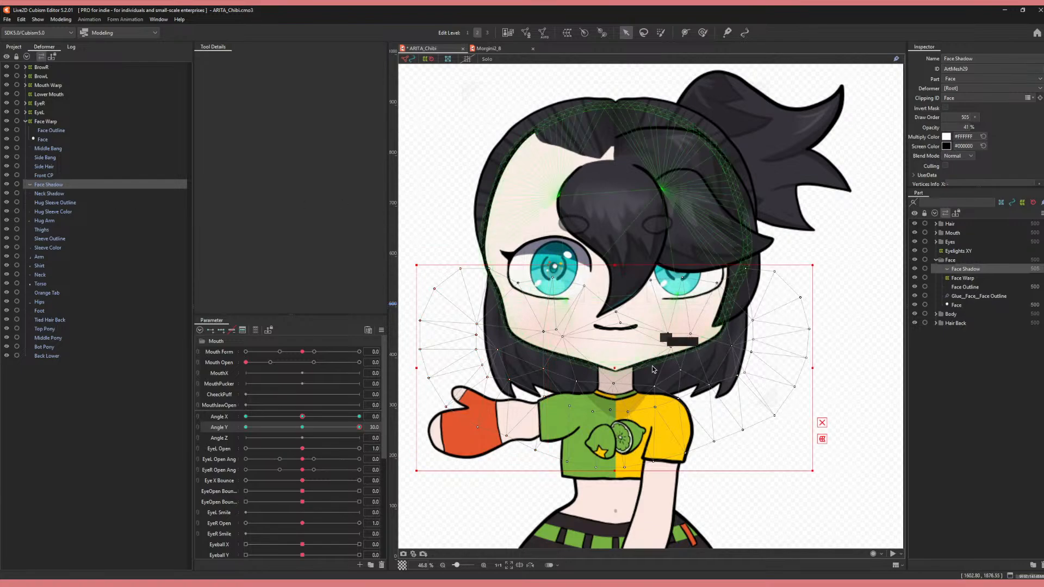
pyautogui.moveTo(615, 365); pyautogui.dragTo(614, 345)
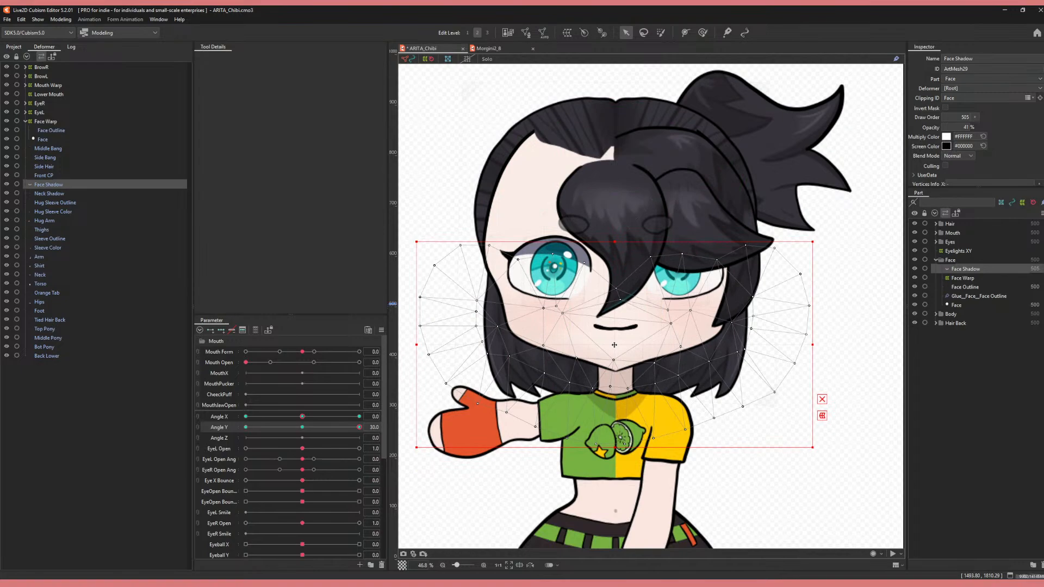
pyautogui.moveTo(615, 446); pyautogui.dragTo(617, 439)
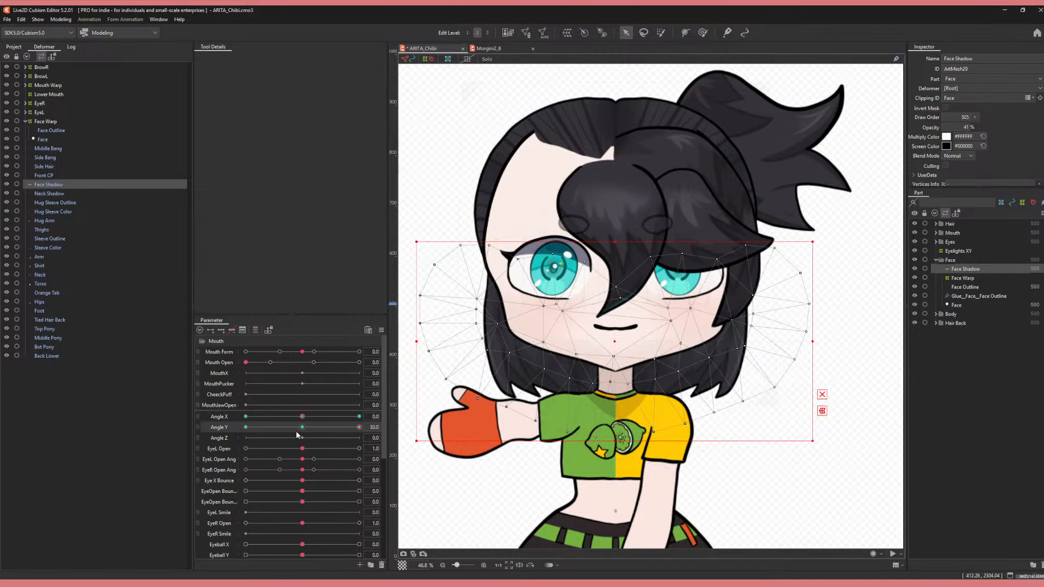
# - At Angle Y -30, shift the whole Face Shadow mesh downward and slightly squash its height, testing the movement across Angle Y
pyautogui.click(247, 427)
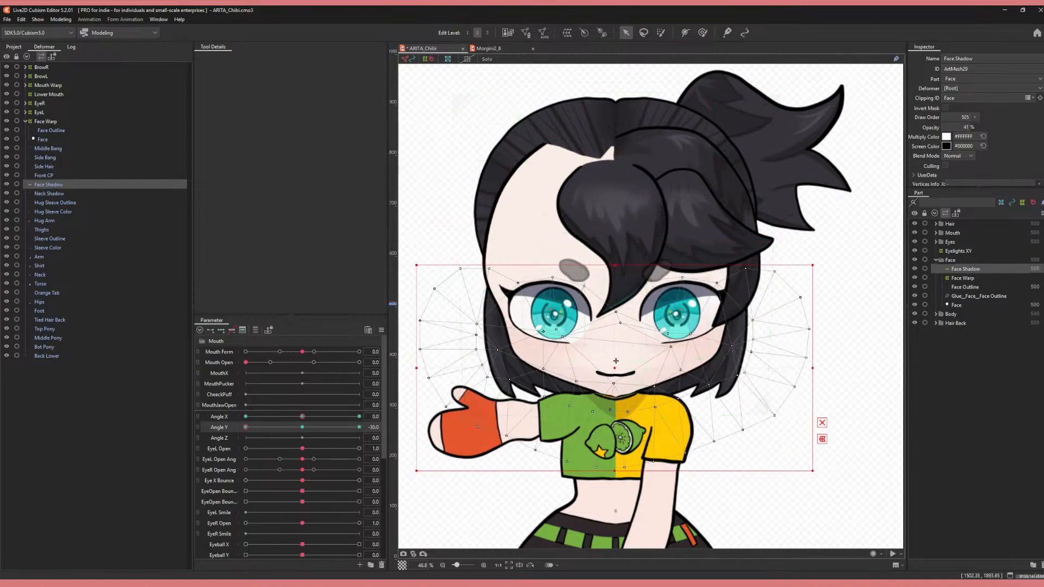
pyautogui.moveTo(617, 362); pyautogui.dragTo(615, 383)
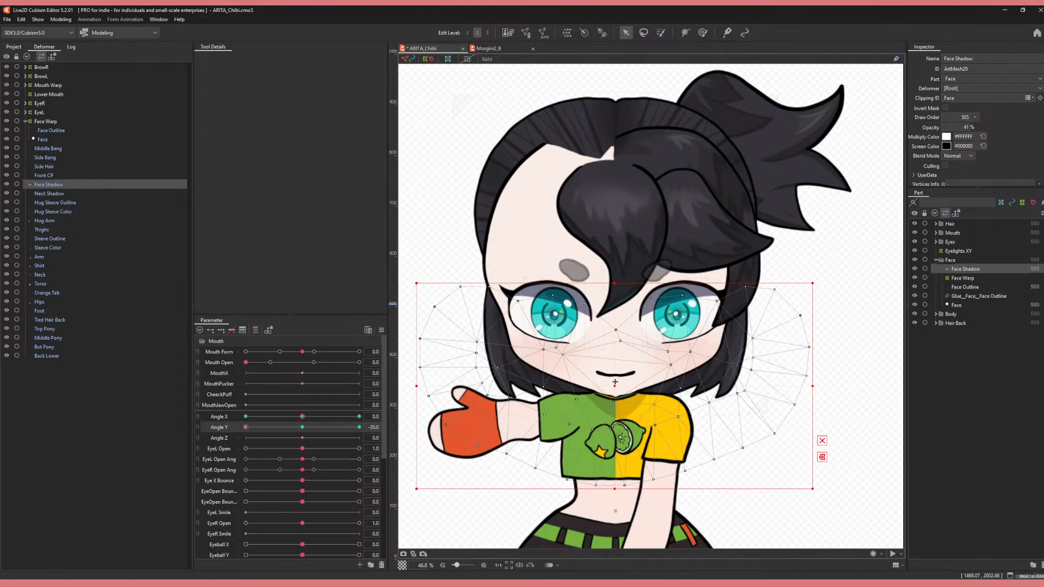
pyautogui.moveTo(615, 488); pyautogui.dragTo(618, 484)
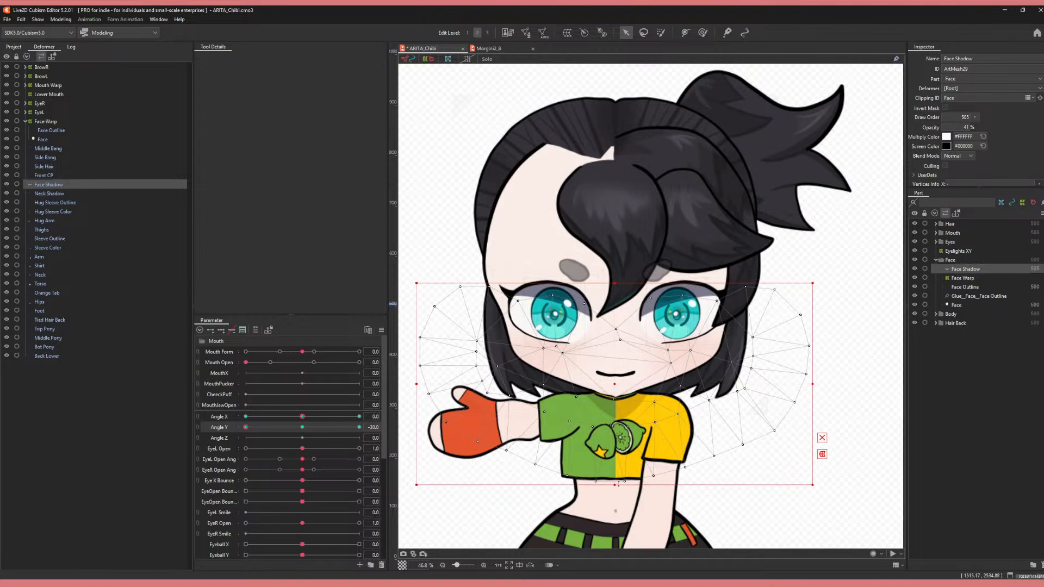
pyautogui.moveTo(275, 430); pyautogui.dragTo(323, 443)
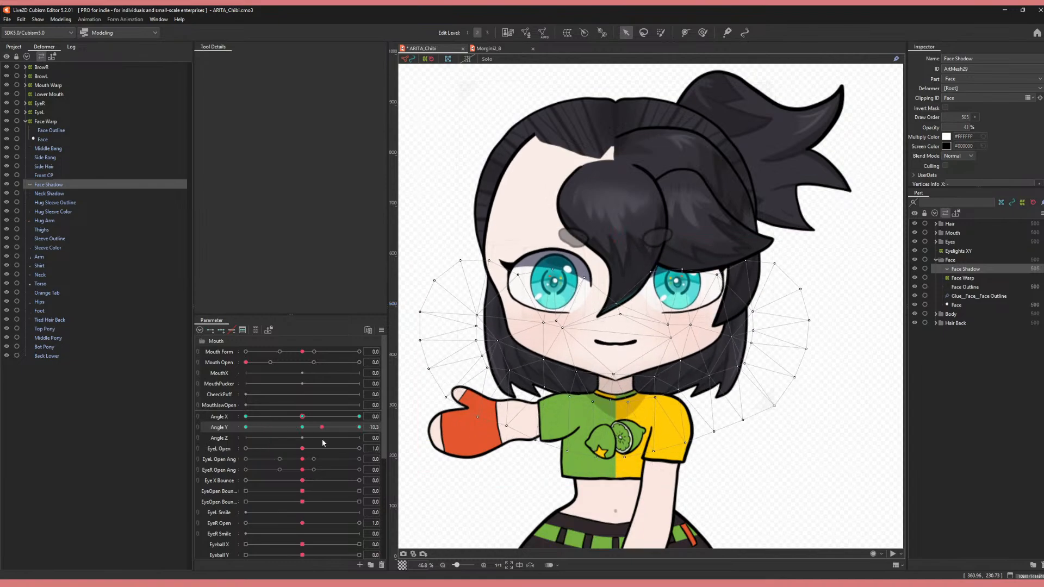
# - Open the physics settings preview and test the face motion by making the character look in all directions
pyautogui.click(61, 19)
pyautogui.click(98, 206)
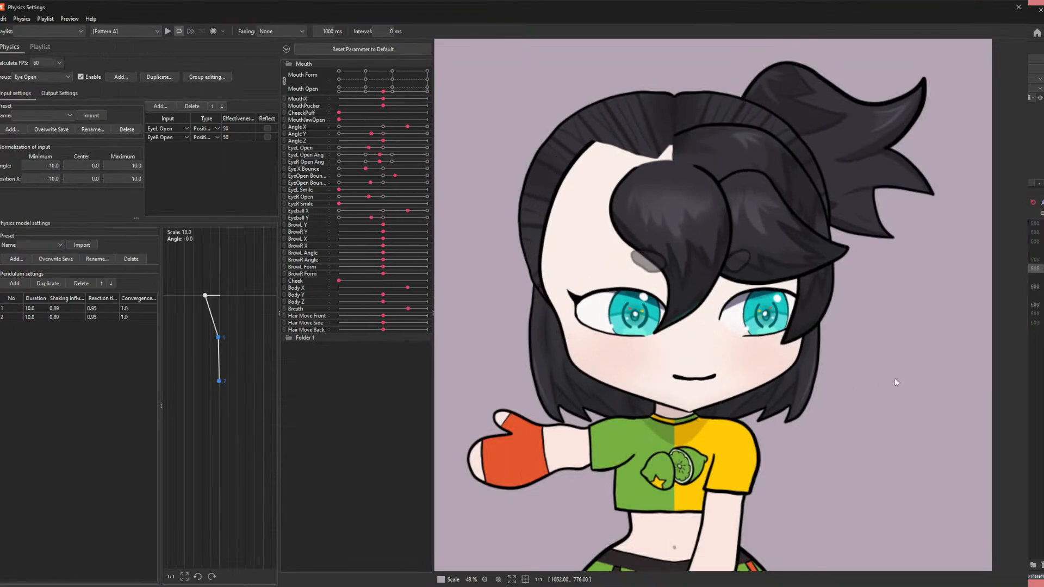
pyautogui.moveTo(895, 380); pyautogui.dragTo(442, 294)
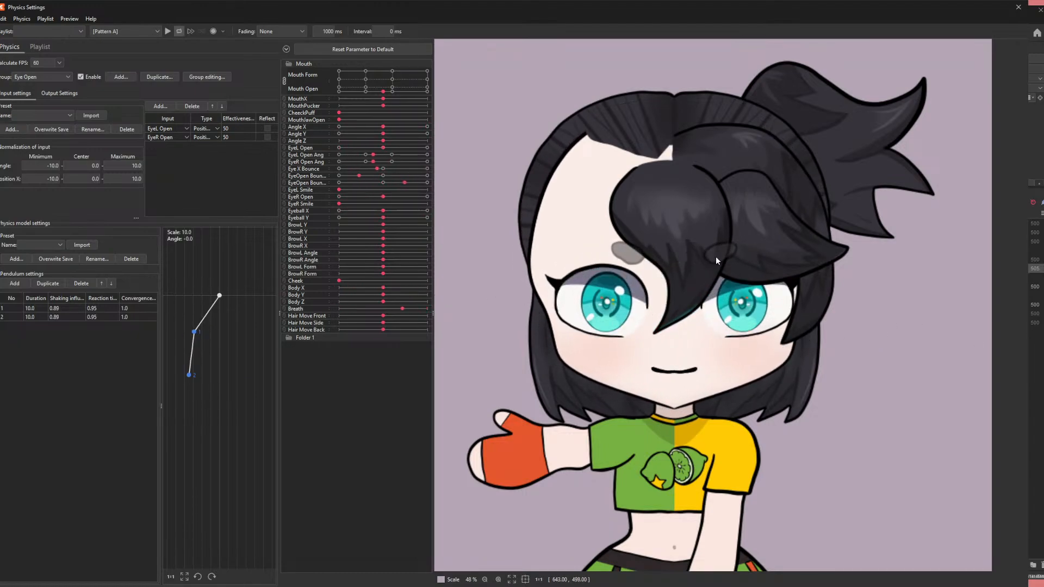
pyautogui.moveTo(715, 256); pyautogui.dragTo(913, 394)
pyautogui.moveTo(531, 317); pyautogui.dragTo(472, 319)
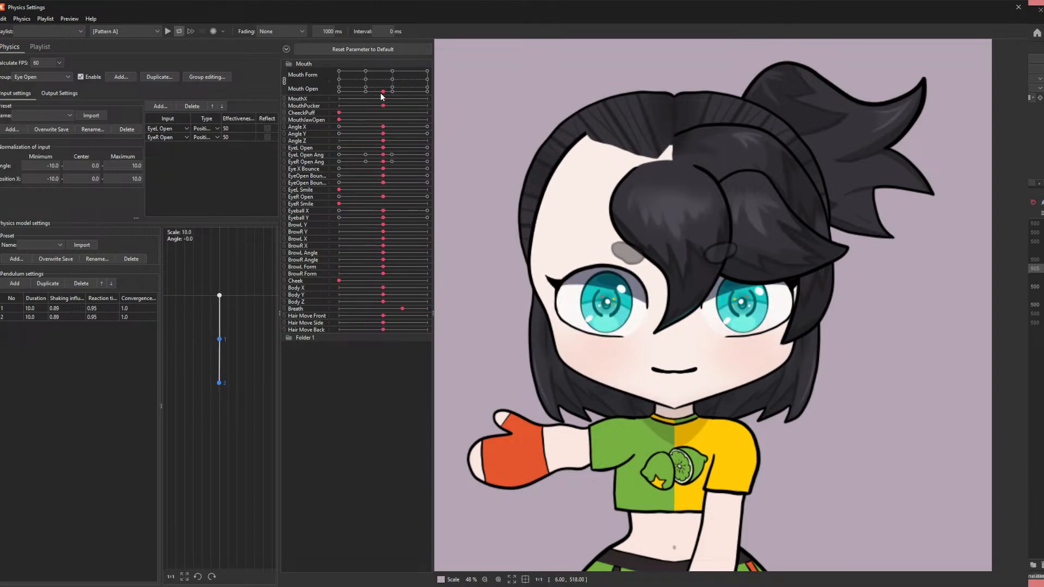
# - Preview the head turning with the mouth in an open smile, and close the physics settings
pyautogui.moveTo(384, 93); pyautogui.dragTo(402, 77)
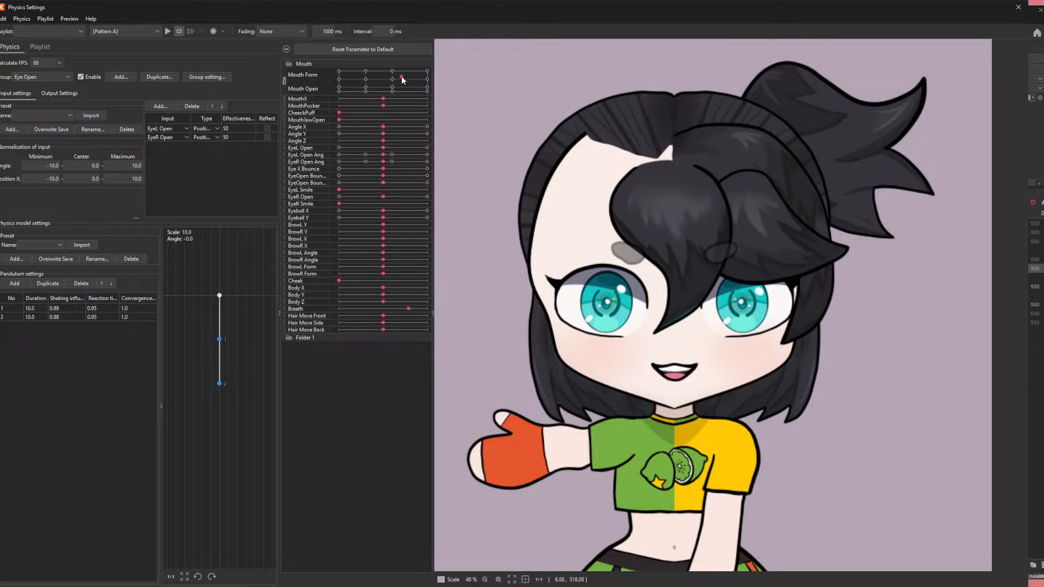
pyautogui.moveTo(922, 298); pyautogui.dragTo(402, 540)
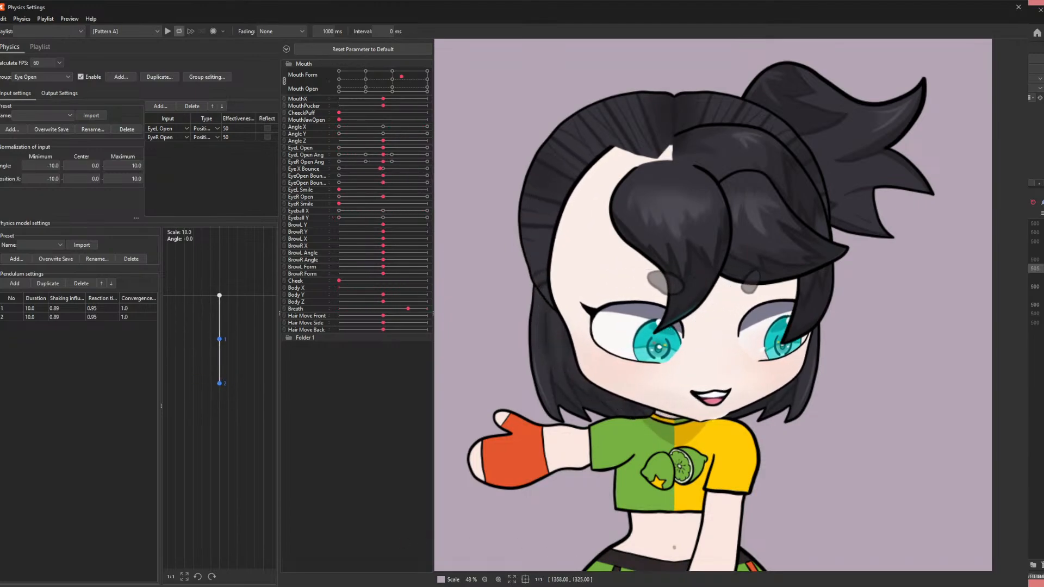
pyautogui.moveTo(459, 583); pyautogui.dragTo(486, 329)
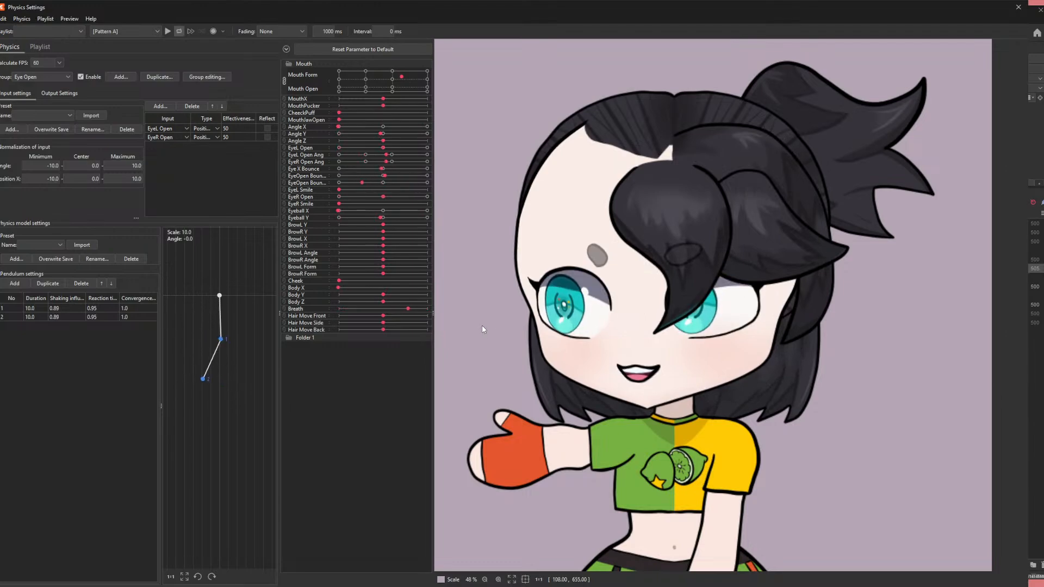
pyautogui.click(1019, 6)
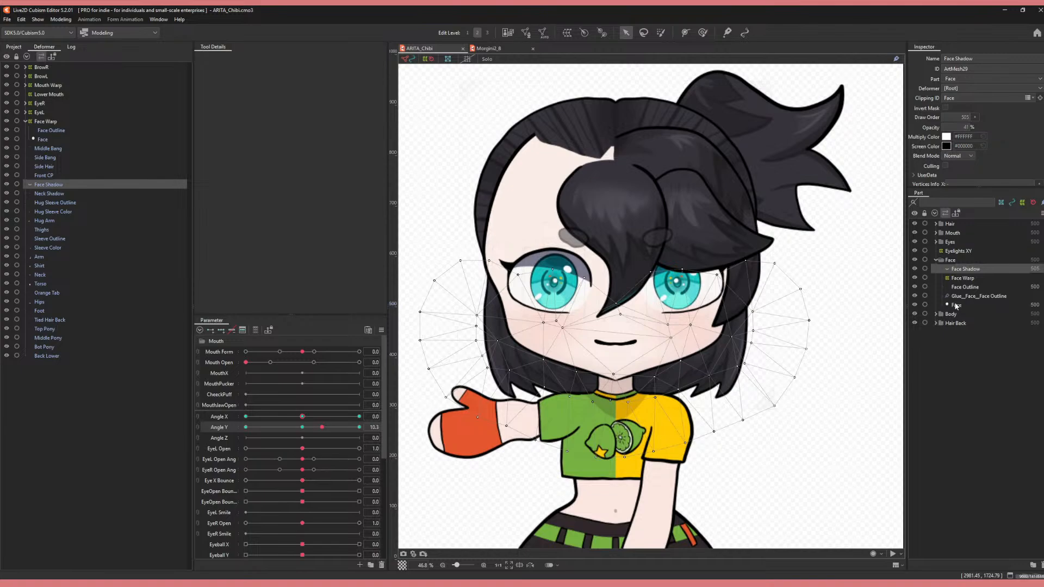
# - Check how the Face Warp deformer shapes the face between Angle Y 0 and -30, ending at -30
pyautogui.click(961, 279)
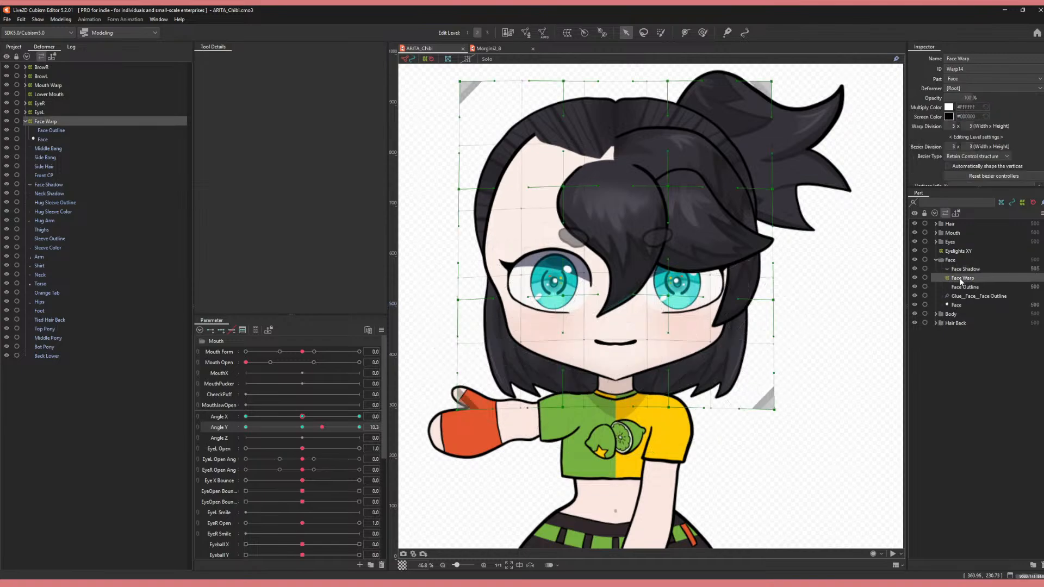
pyautogui.click(303, 428)
pyautogui.moveTo(306, 433); pyautogui.dragTo(220, 433)
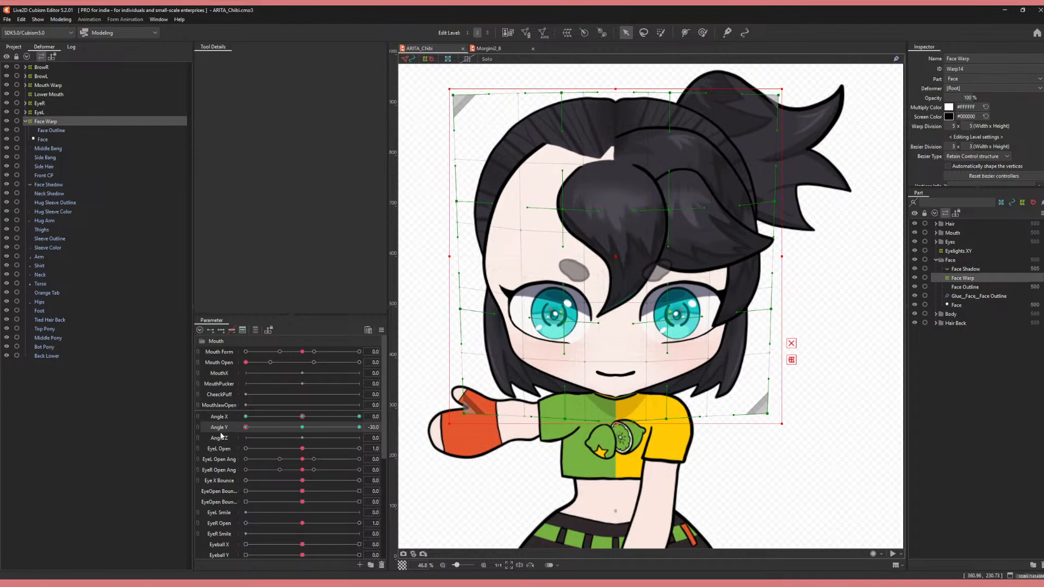
pyautogui.click(293, 427)
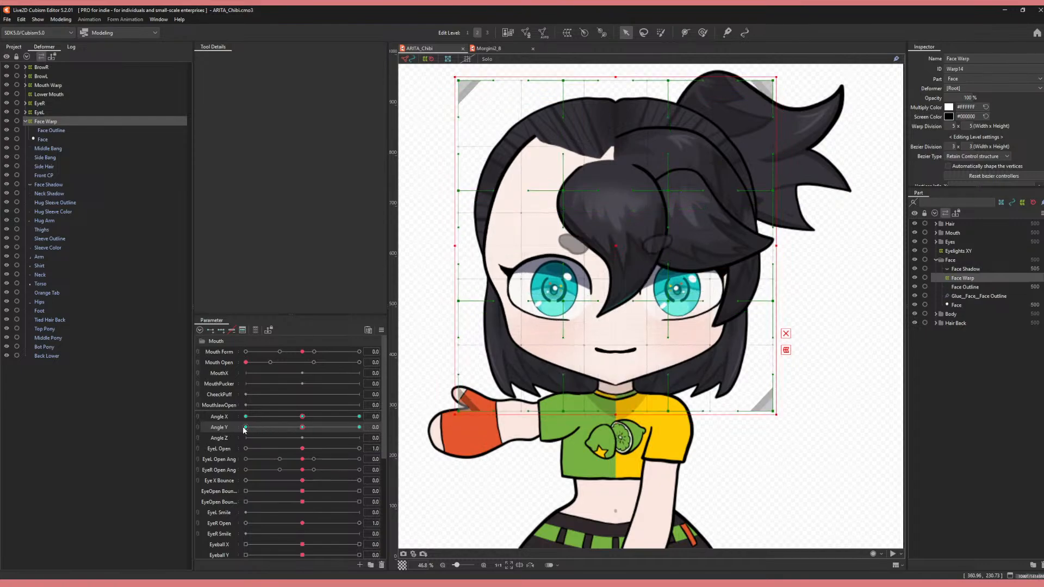
pyautogui.click(244, 428)
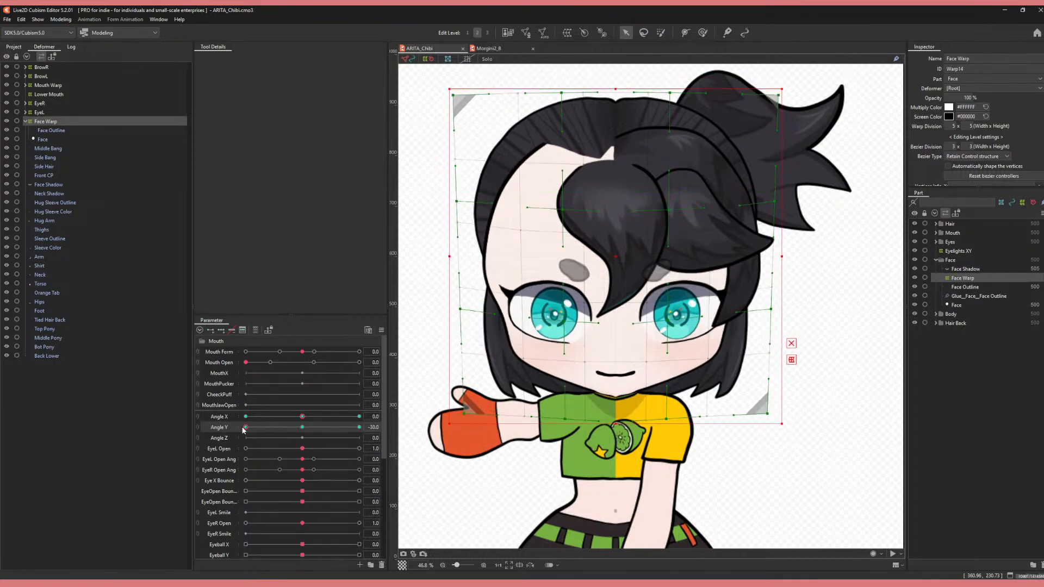
# - Select the Face and Face Outline glue and paint its weights along the chin using the Glue tool's red weight mode
pyautogui.click(960, 297)
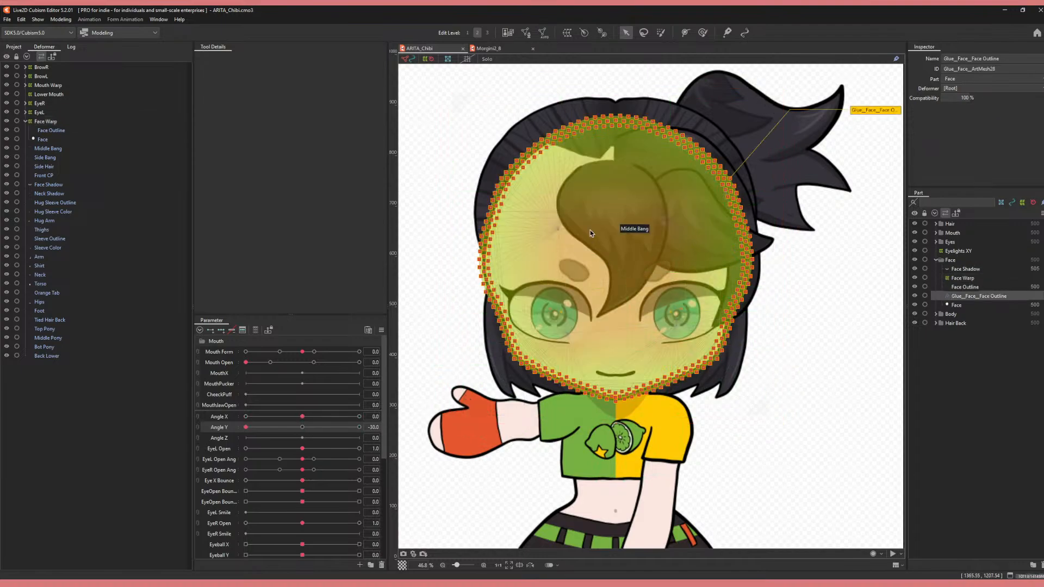
pyautogui.click(731, 38)
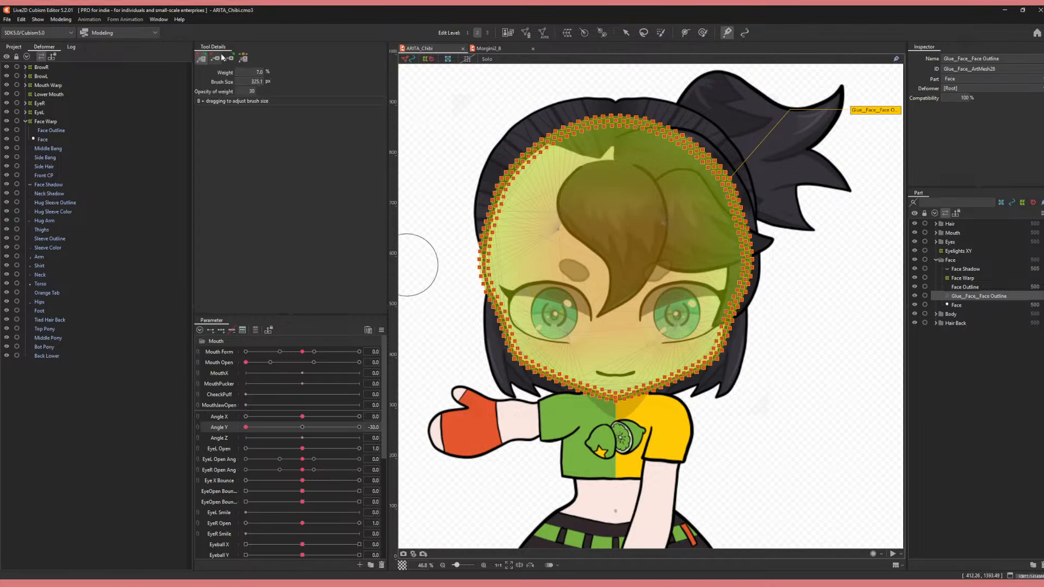
pyautogui.click(228, 59)
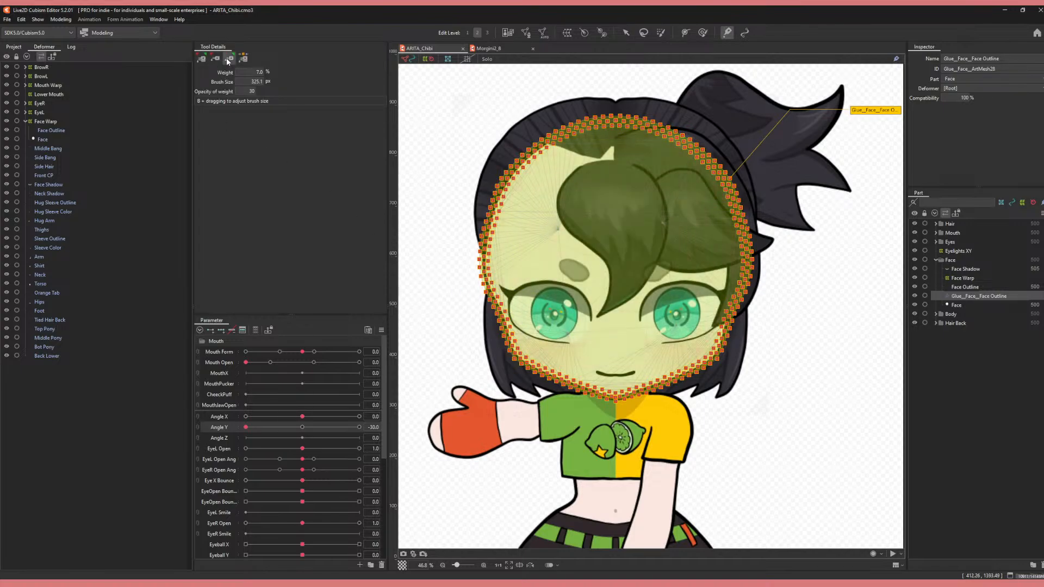
pyautogui.click(215, 59)
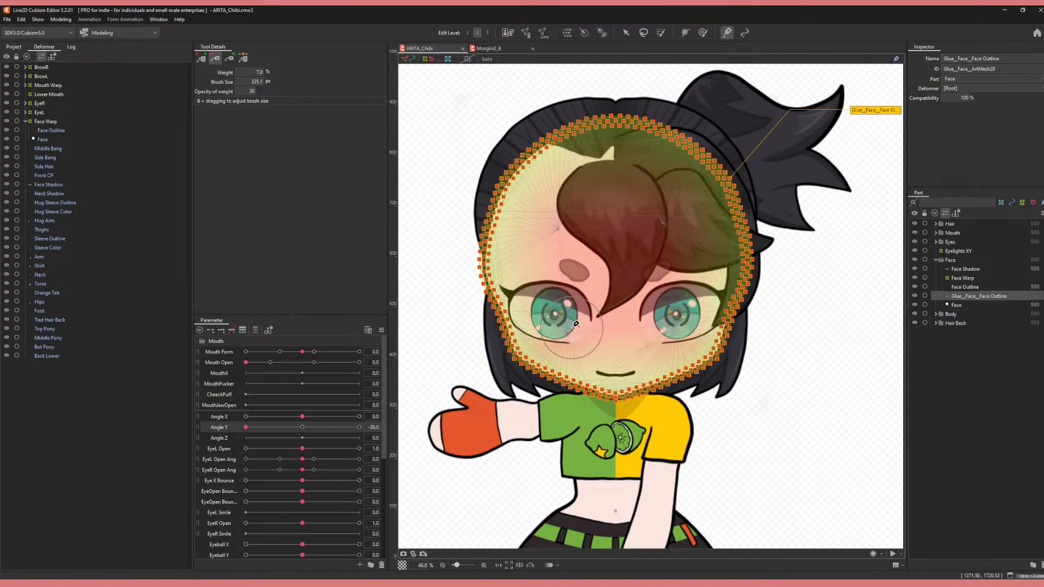
pyautogui.scroll(5, 647, 402)
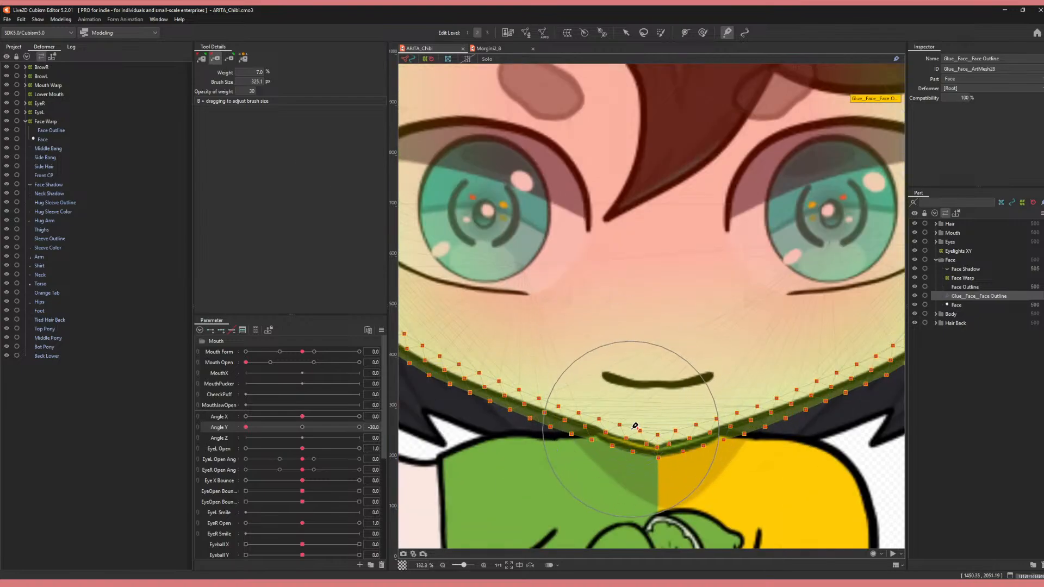
pyautogui.moveTo(646, 423)
pyautogui.mouseDown()
pyautogui.moveTo(694, 428)
pyautogui.moveTo(611, 423)
pyautogui.moveTo(667, 427)
pyautogui.moveTo(640, 426)
pyautogui.mouseUp()
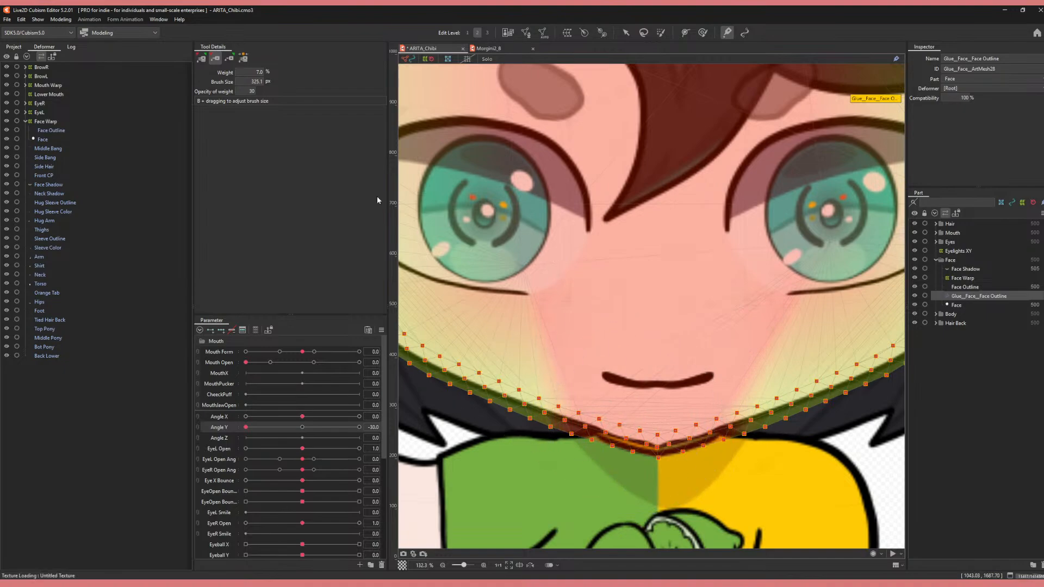
# - Paint the Face and Face Outline glue's weights at the chin using the Glue tool's green weight mode
pyautogui.click(229, 64)
pyautogui.scroll(-3, 635, 260)
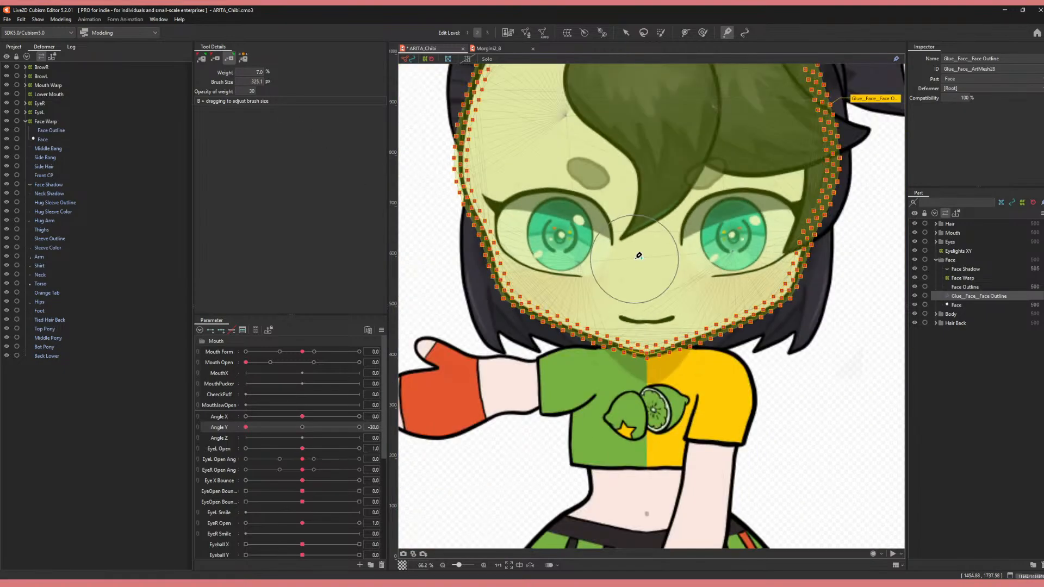
pyautogui.click(214, 60)
pyautogui.click(229, 64)
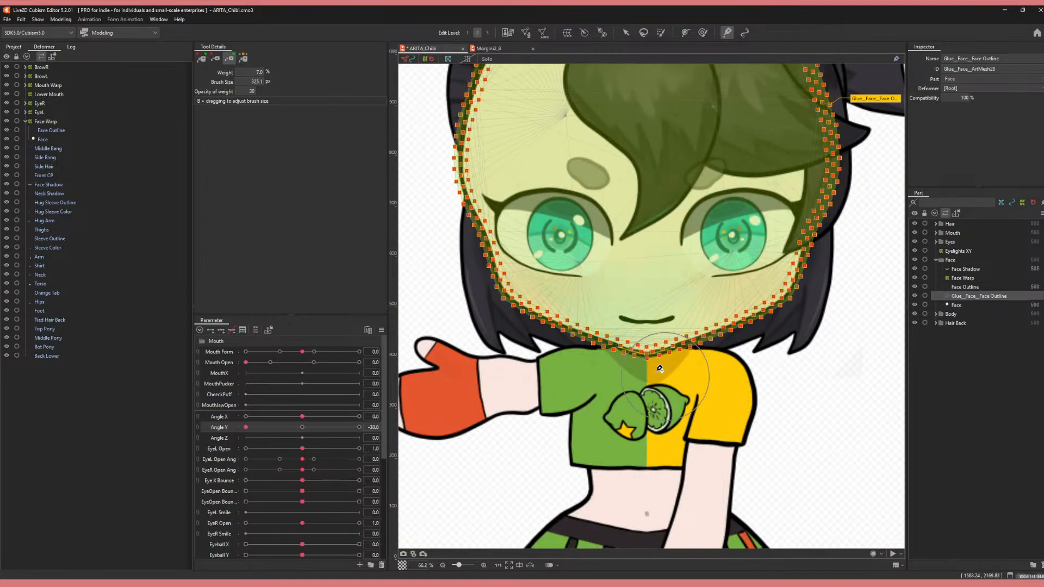
pyautogui.moveTo(666, 374)
pyautogui.mouseDown()
pyautogui.moveTo(631, 350)
pyautogui.moveTo(588, 346)
pyautogui.moveTo(640, 358)
pyautogui.mouseUp()
# - Brush the glue weights around the chin and below the mouth using the Glue tool's combined red-green weight mode
pyautogui.scroll(5, 644, 326)
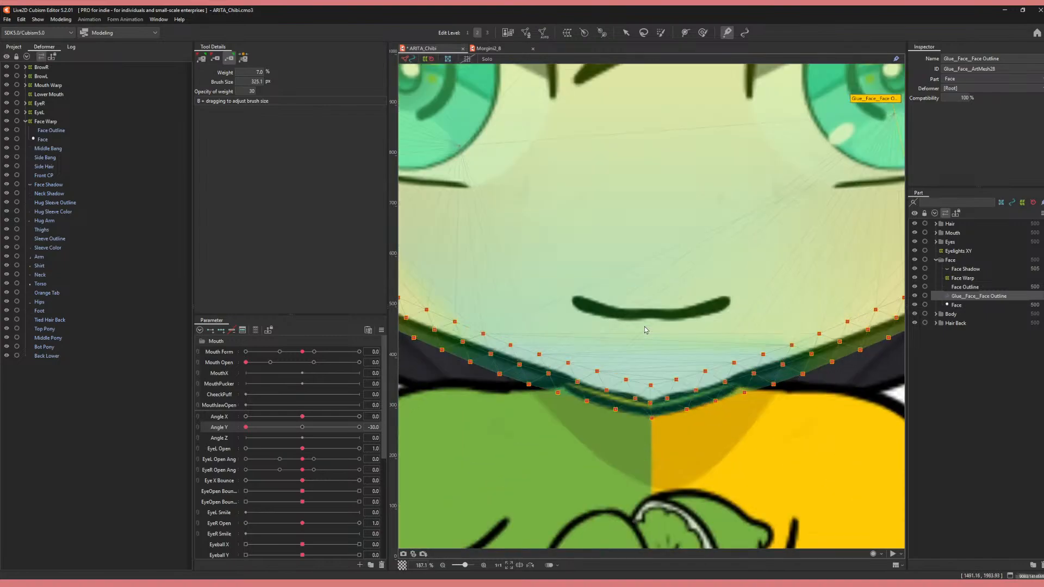
pyautogui.click(202, 59)
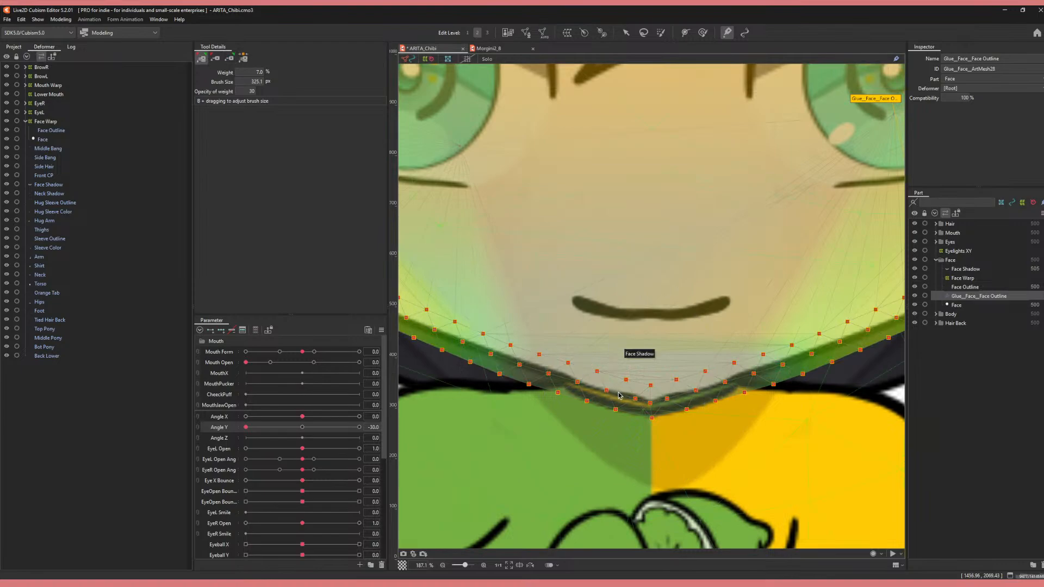
pyautogui.moveTo(616, 385)
pyautogui.mouseDown()
pyautogui.moveTo(592, 369)
pyautogui.moveTo(683, 385)
pyautogui.moveTo(678, 365)
pyautogui.moveTo(656, 366)
pyautogui.moveTo(710, 370)
pyautogui.moveTo(580, 346)
pyautogui.moveTo(628, 350)
pyautogui.mouseUp()
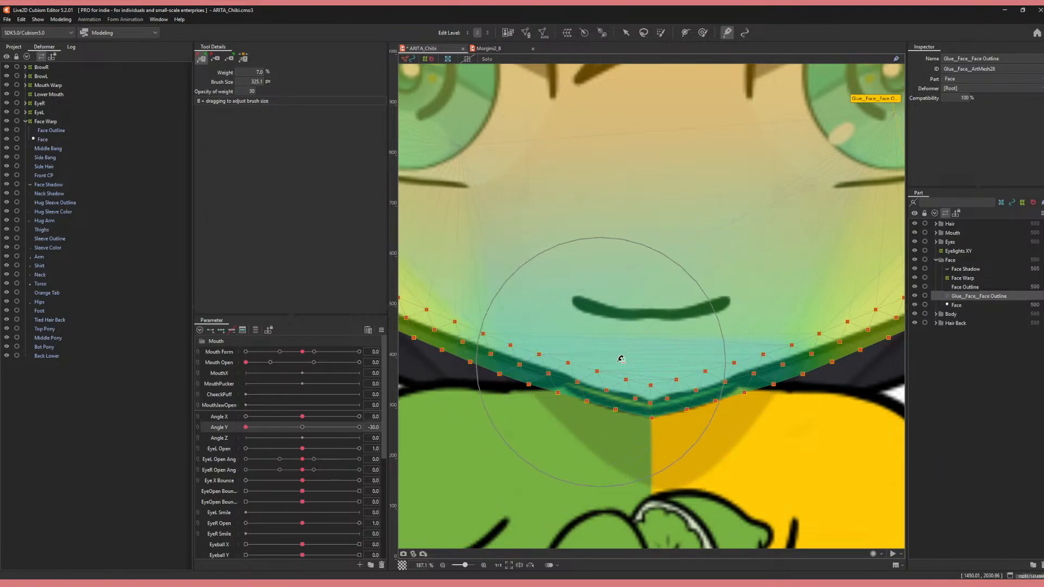
# - Set the Face Outline's draw order to 501, keeping the Angle Y -30 pose, and save the model
pyautogui.moveTo(307, 428); pyautogui.dragTo(229, 430)
pyautogui.moveTo(245, 428)
pyautogui.mouseDown()
pyautogui.moveTo(255, 432)
pyautogui.moveTo(245, 429)
pyautogui.mouseUp()
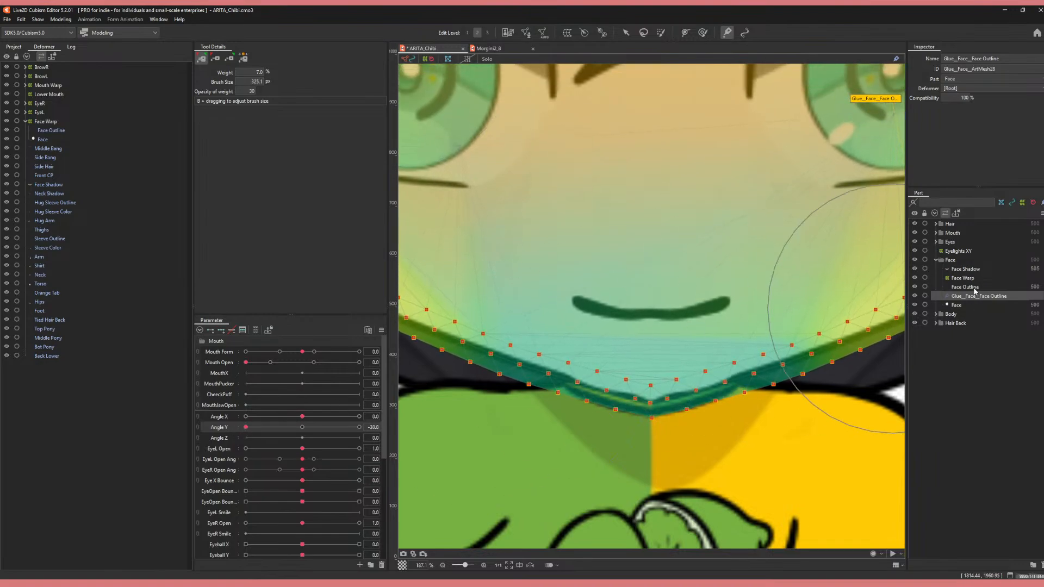
pyautogui.click(957, 306)
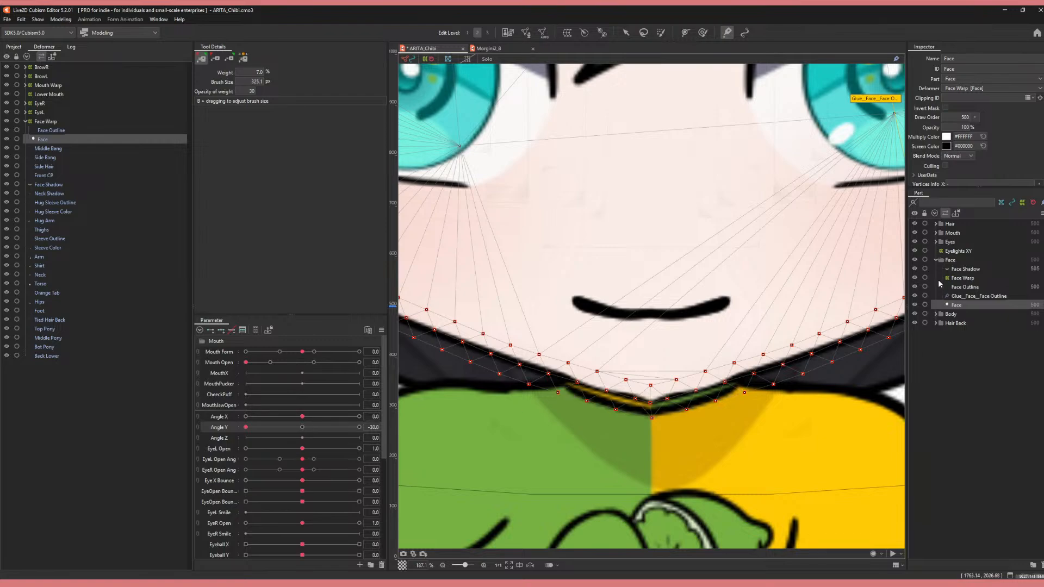
pyautogui.click(1035, 288)
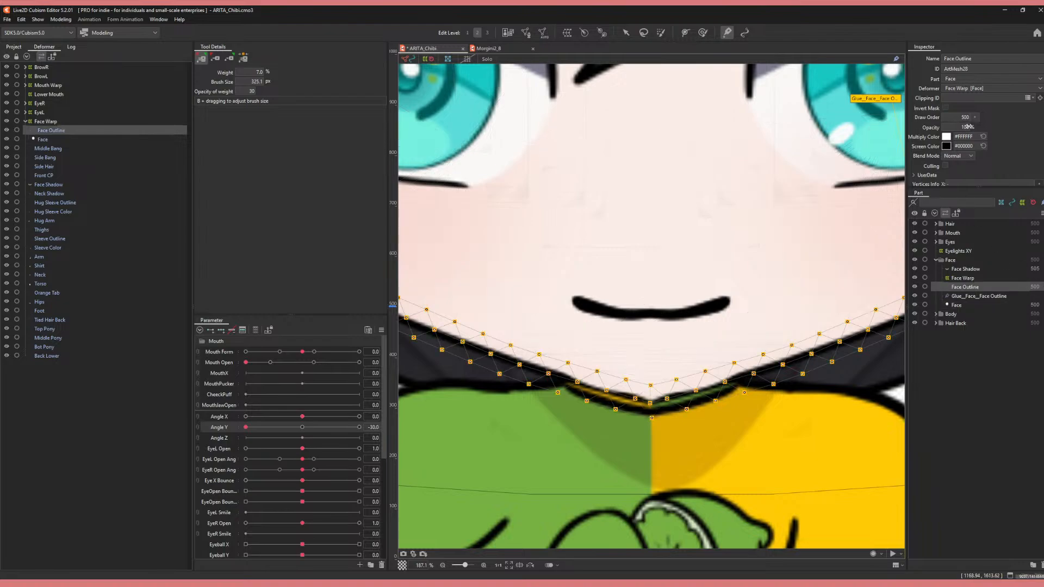
pyautogui.moveTo(1034, 289); pyautogui.dragTo(1035, 287)
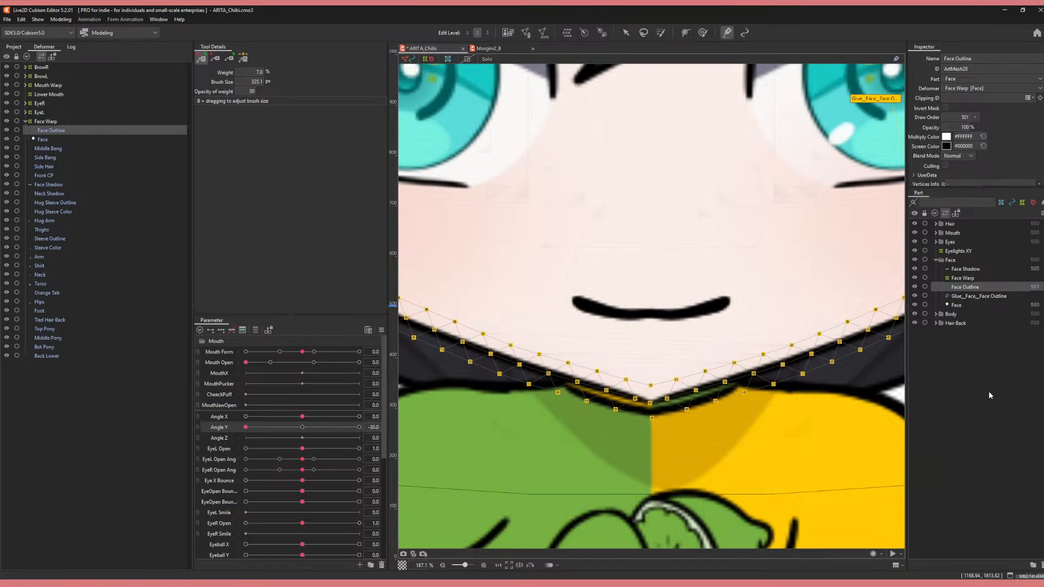
pyautogui.hotkey('ctrl', 's')
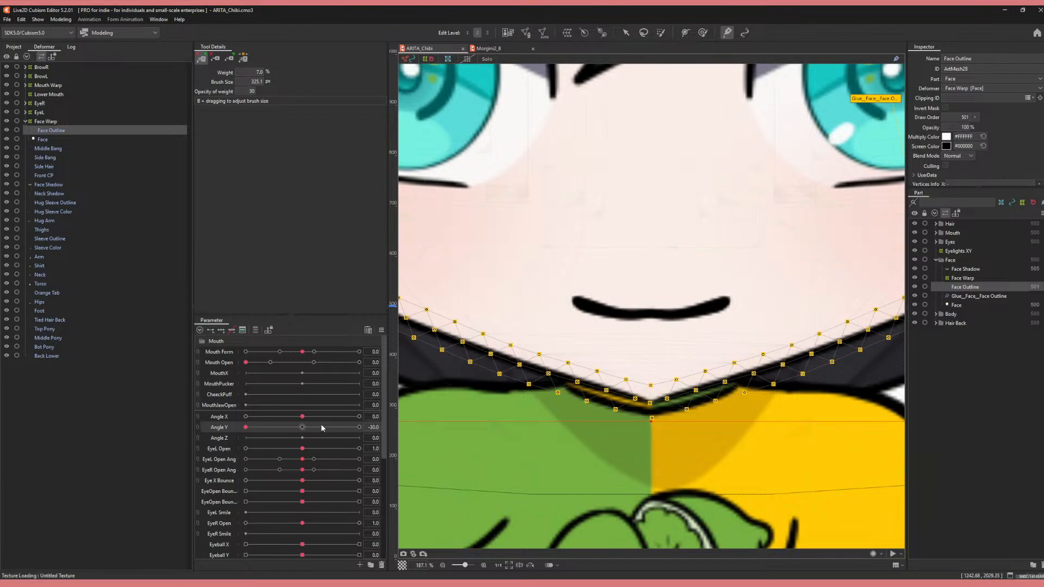
# - Check the face and outline at Angle X -30 with Angle Y -30, and return both angles to 0
pyautogui.moveTo(303, 418); pyautogui.dragTo(239, 421)
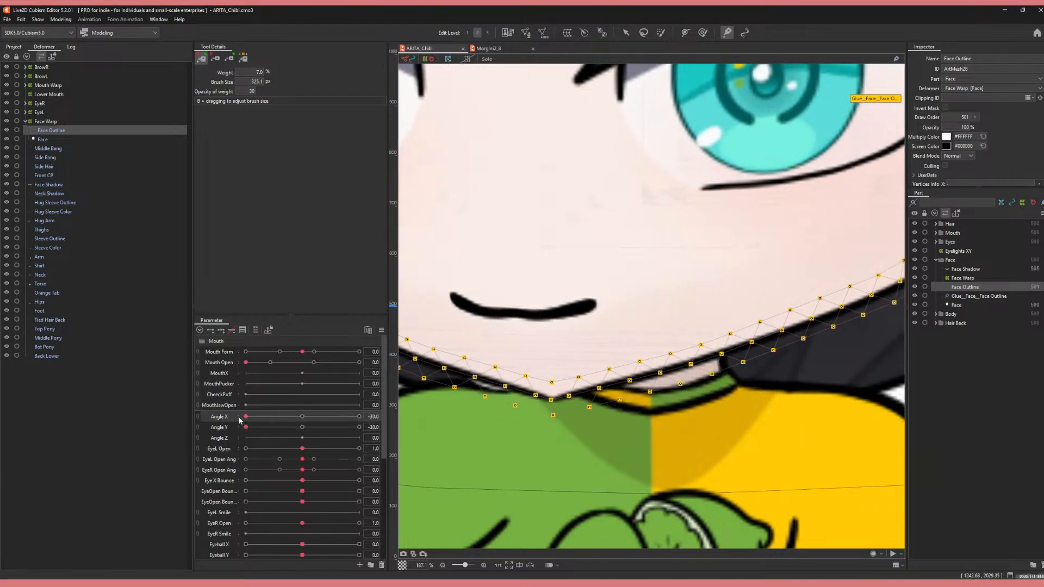
pyautogui.scroll(-4, 524, 436)
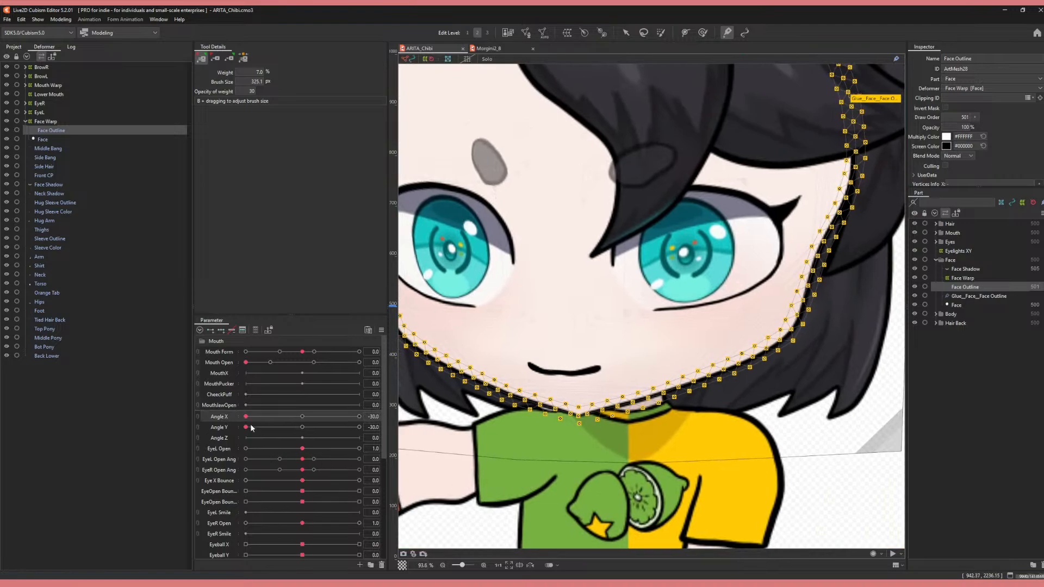
pyautogui.moveTo(246, 417); pyautogui.dragTo(312, 417)
pyautogui.click(302, 428)
pyautogui.click(303, 418)
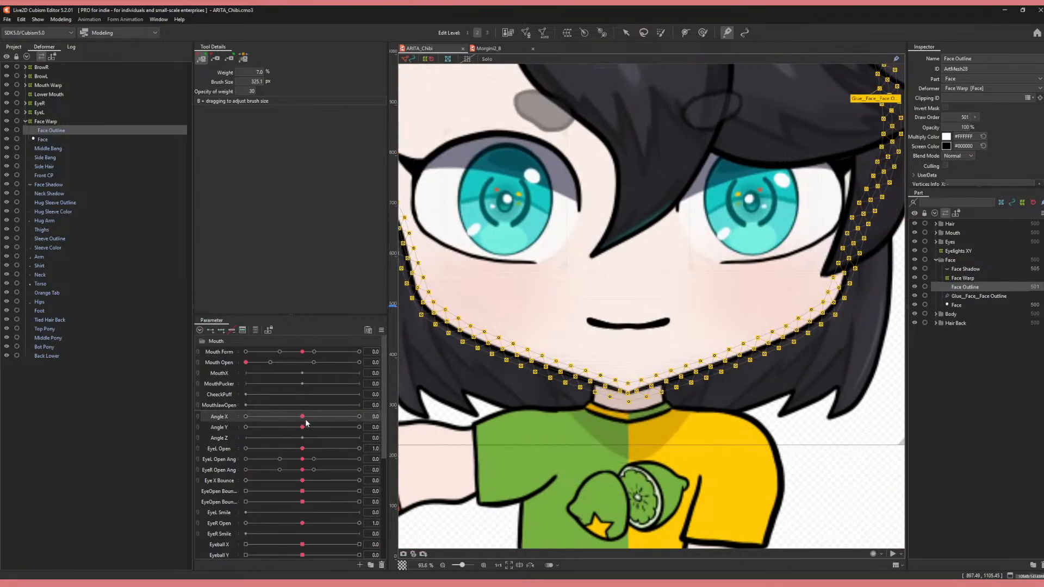
# - Pose the mouth at Mouth Open 1.0 and Mouth Form 0.2, and check Mouth Warp between Angle X 0 and 30
pyautogui.click(359, 362)
pyautogui.click(315, 352)
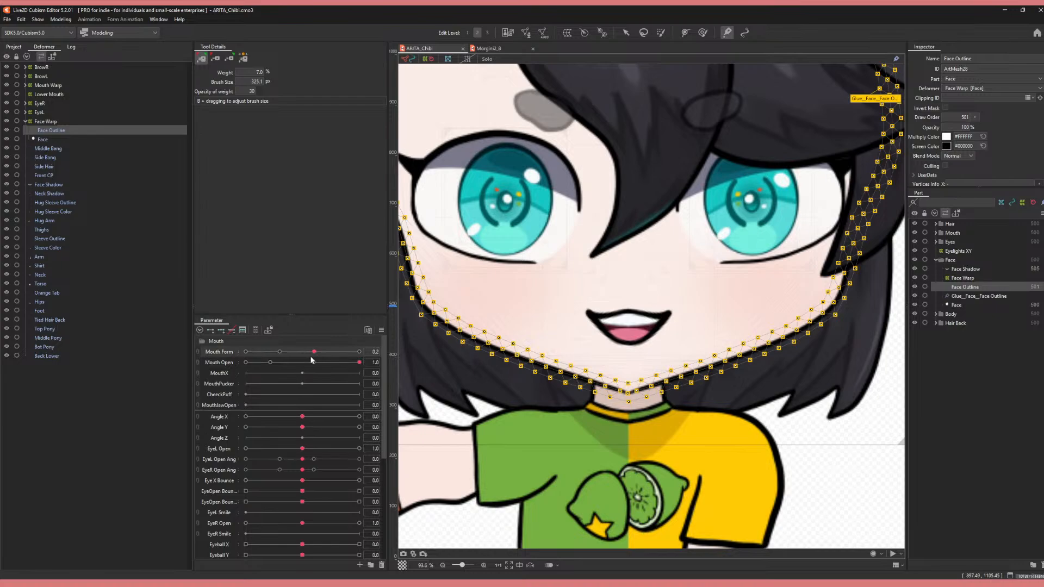
pyautogui.click(936, 233)
pyautogui.click(960, 242)
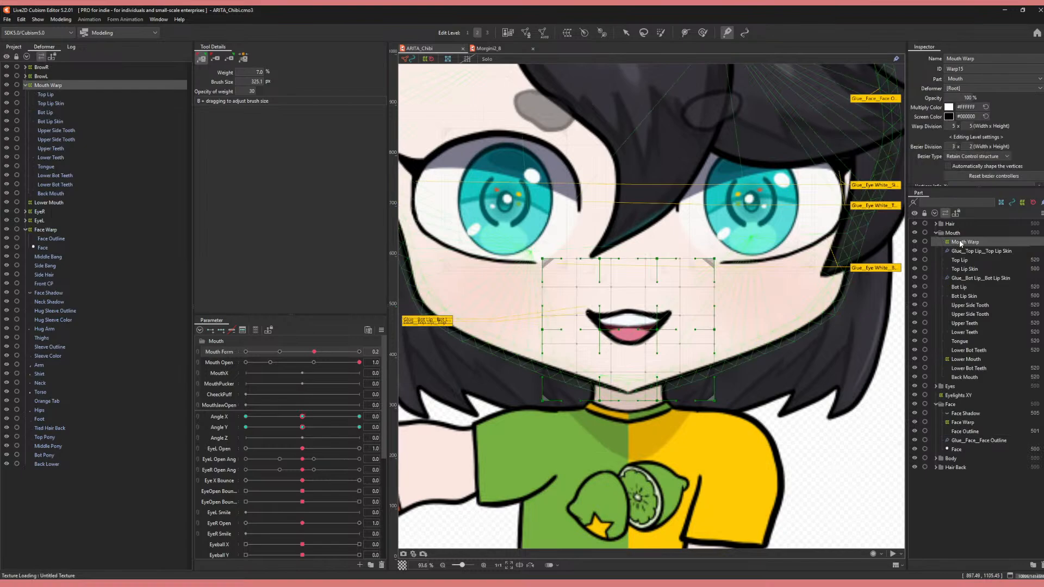
pyautogui.moveTo(303, 416); pyautogui.dragTo(360, 417)
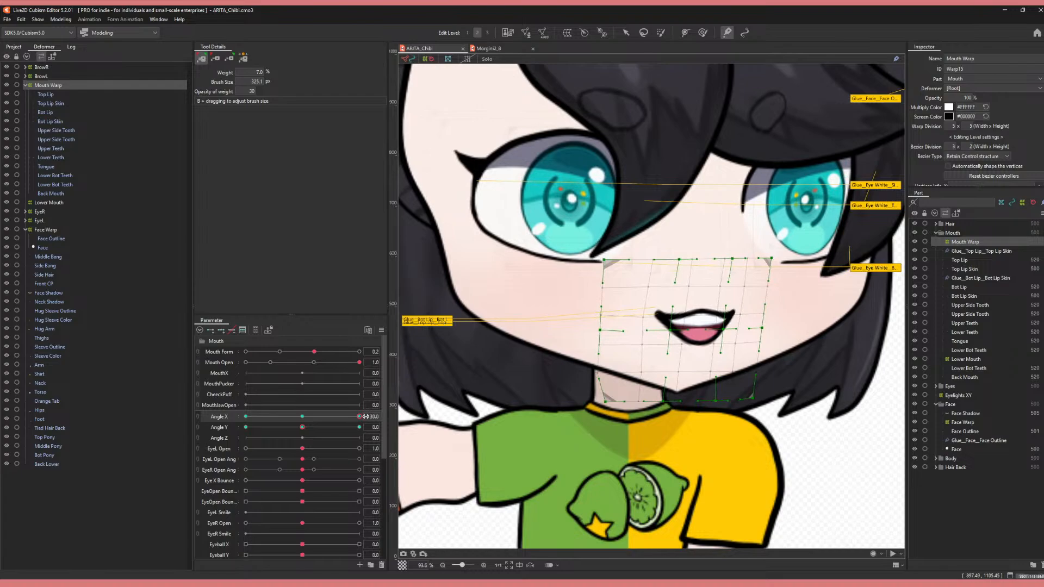
pyautogui.moveTo(366, 416); pyautogui.dragTo(396, 445)
pyautogui.click(302, 417)
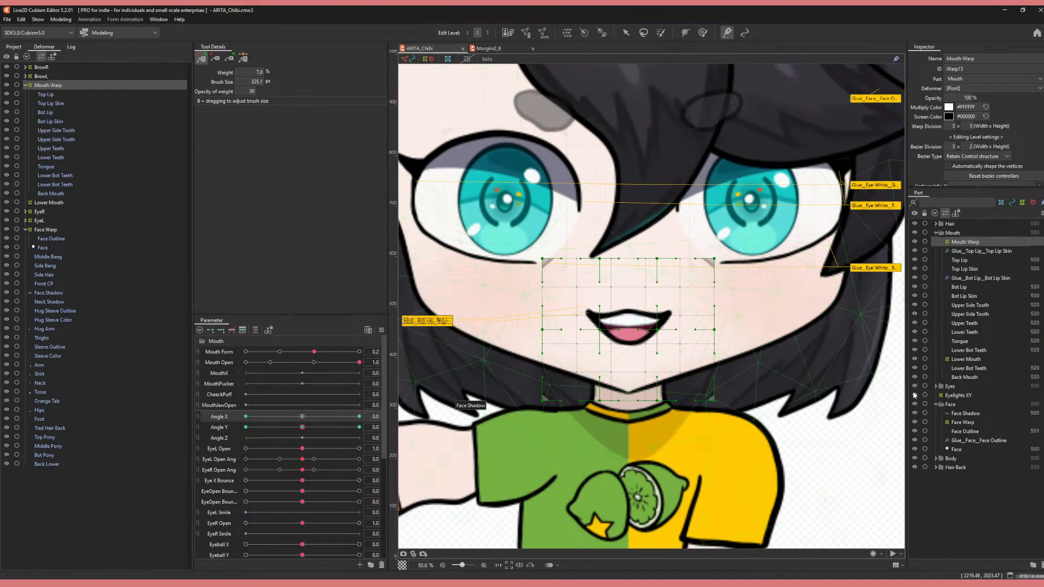
# - Examine the Lower Mouth deformer and upper teeth, ending with Lower Mouth at Mouth Form 1.0 and Mouth Open 0.2
pyautogui.click(968, 360)
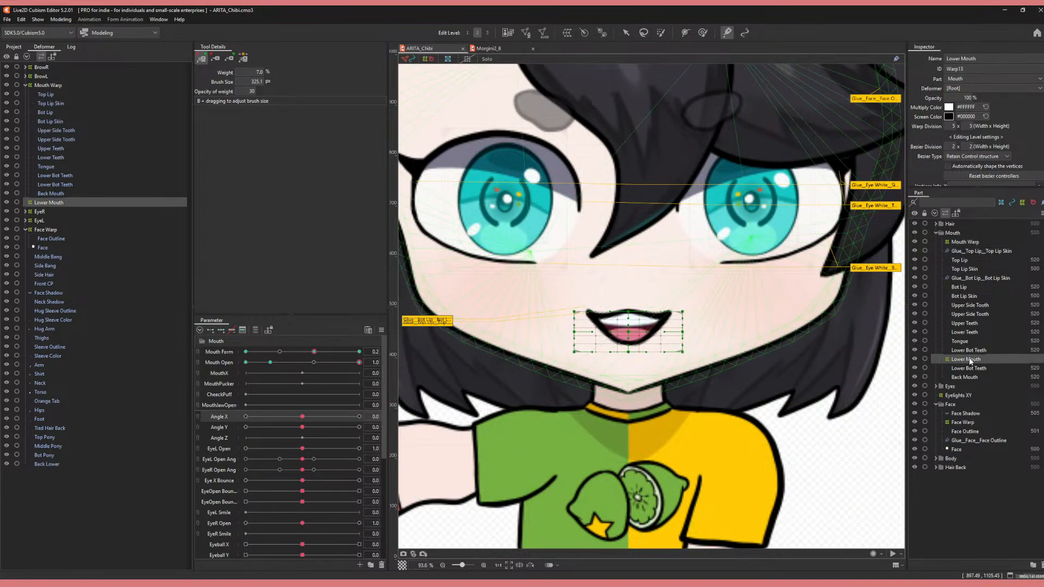
pyautogui.keyDown('ctrl'); pyautogui.click(970, 305); pyautogui.keyUp('ctrl')
pyautogui.keyDown('ctrl'); pyautogui.click(969, 313); pyautogui.keyUp('ctrl')
pyautogui.keyDown('ctrl'); pyautogui.click(965, 323); pyautogui.keyUp('ctrl')
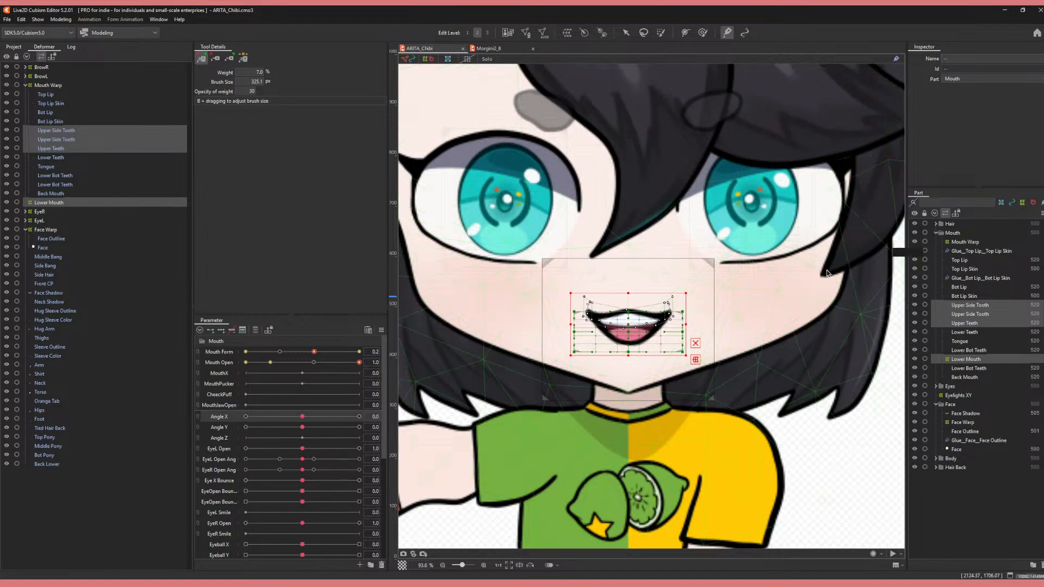
pyautogui.click(41, 205)
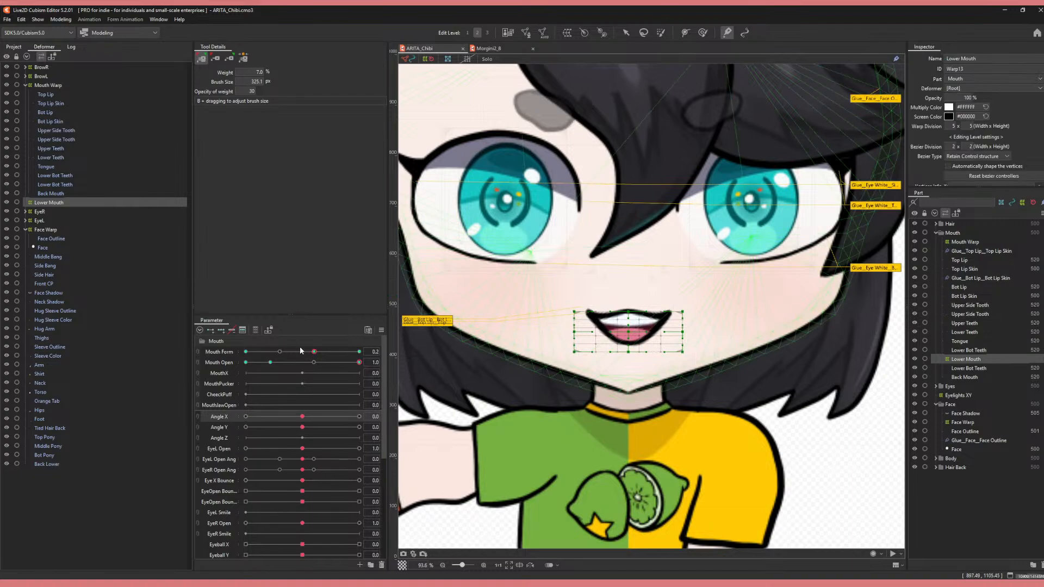
pyautogui.moveTo(314, 352); pyautogui.dragTo(399, 376)
pyautogui.click(270, 362)
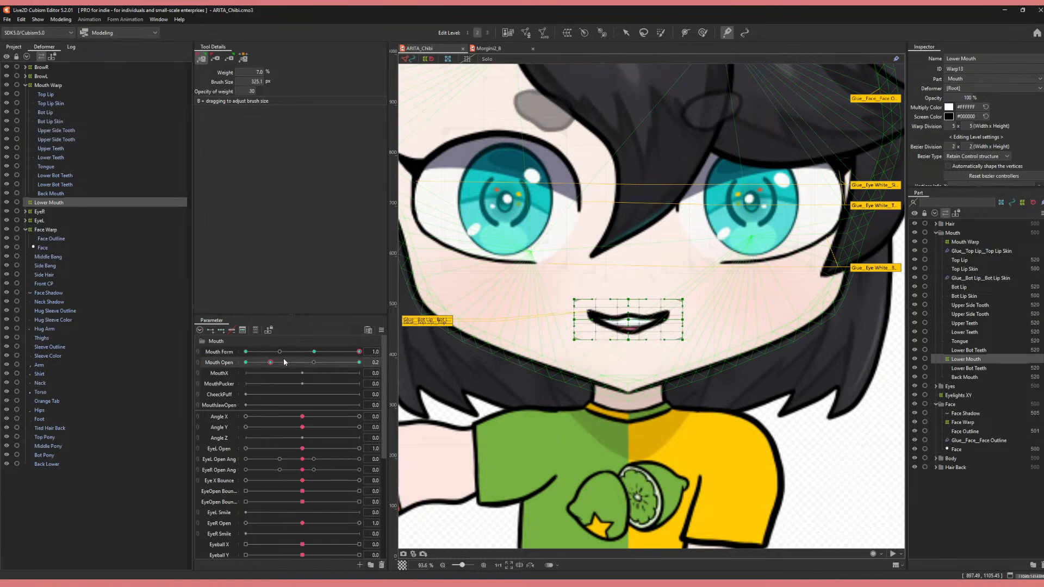
# - Select Tongue, Lower Teeth and both Lower Bot Teeth, try parenting them to Lower Mouth at Mouth Open 0.2, and undo the parenting
pyautogui.click(52, 195)
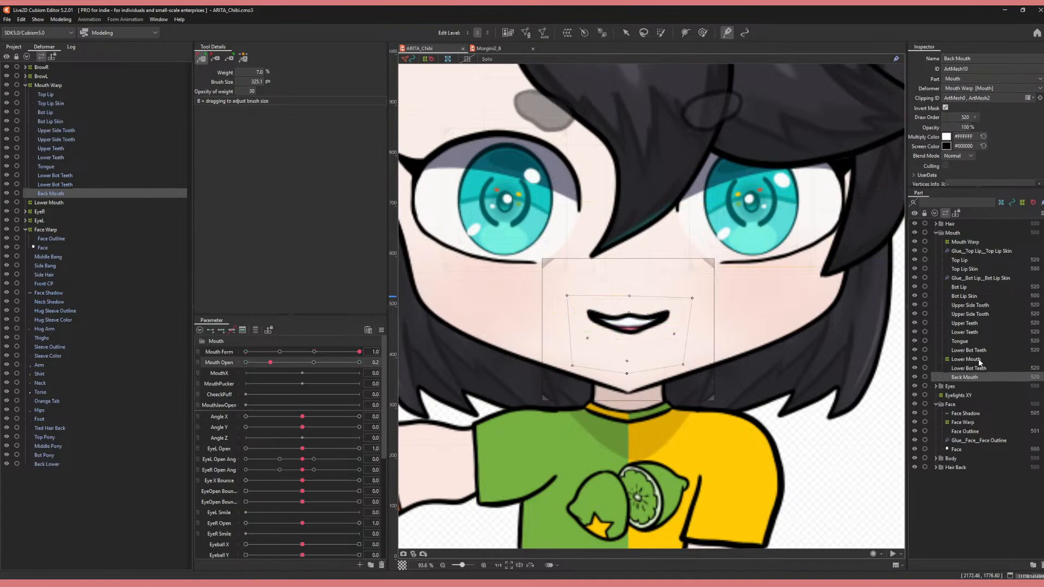
pyautogui.click(968, 341)
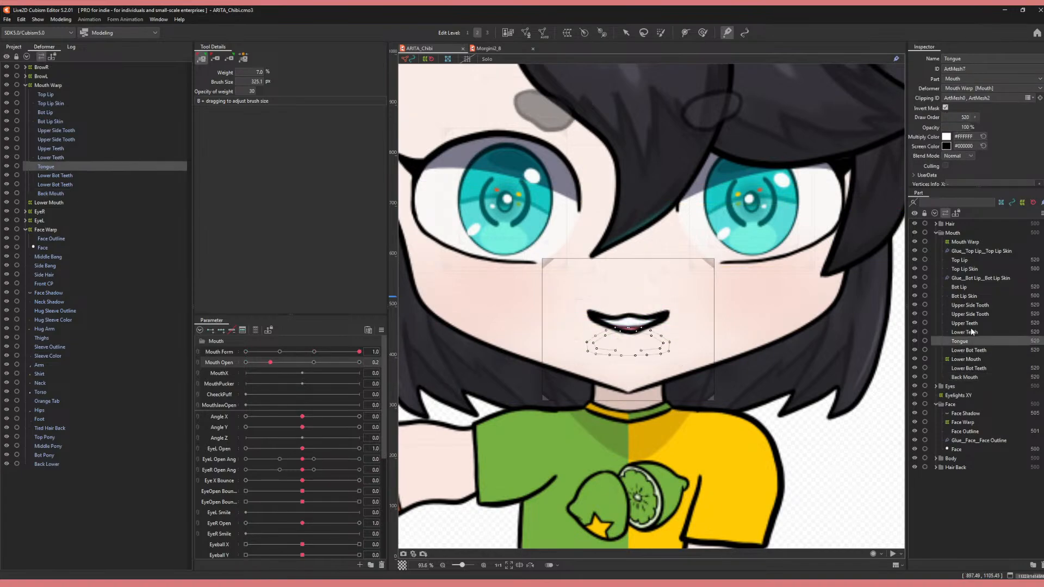
pyautogui.keyDown('ctrl'); pyautogui.click(973, 332); pyautogui.keyUp('ctrl')
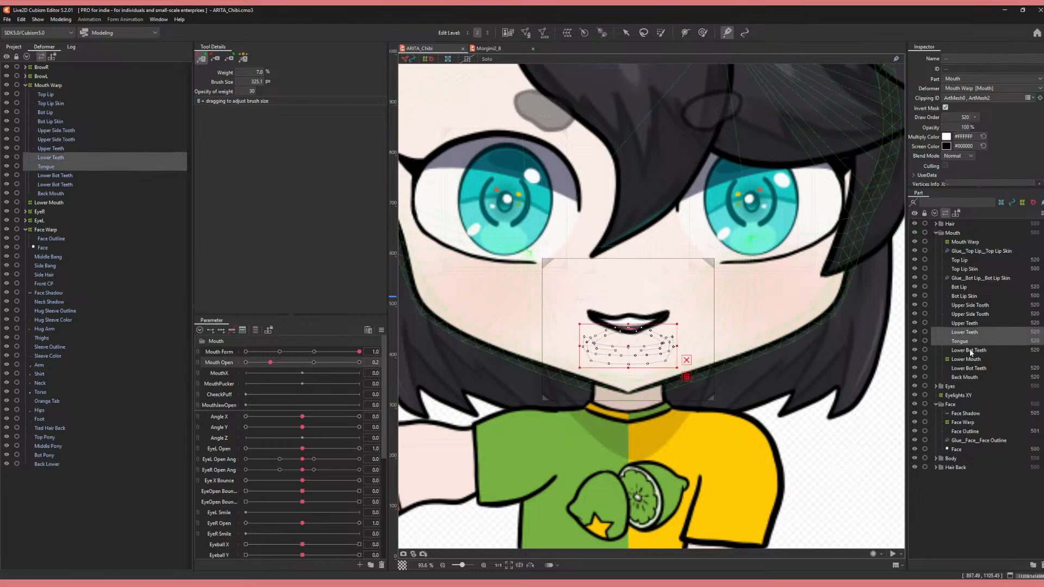
pyautogui.keyDown('ctrl'); pyautogui.click(971, 350); pyautogui.keyUp('ctrl')
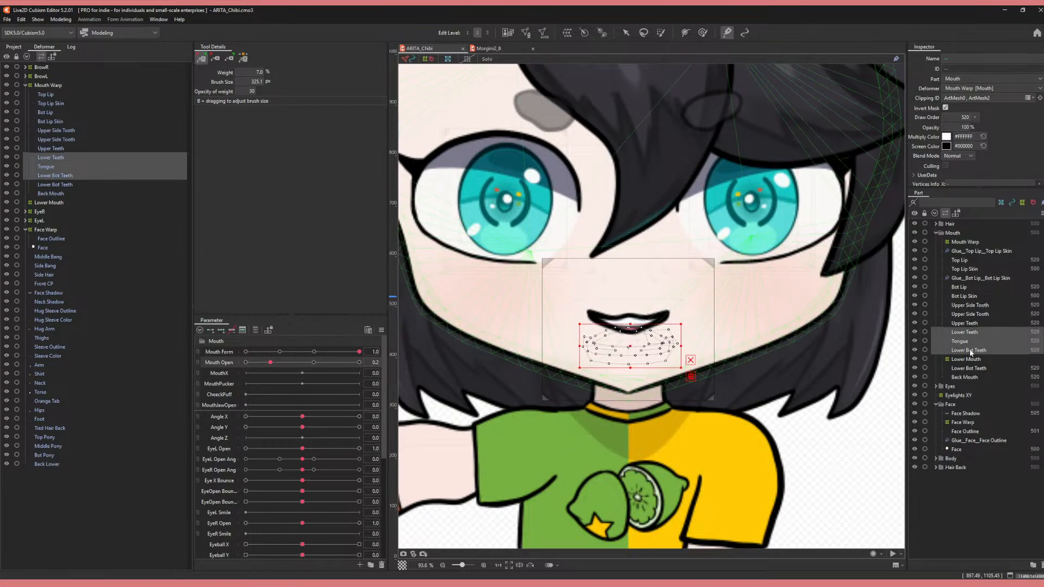
pyautogui.keyDown('ctrl'); pyautogui.click(972, 368); pyautogui.keyUp('ctrl')
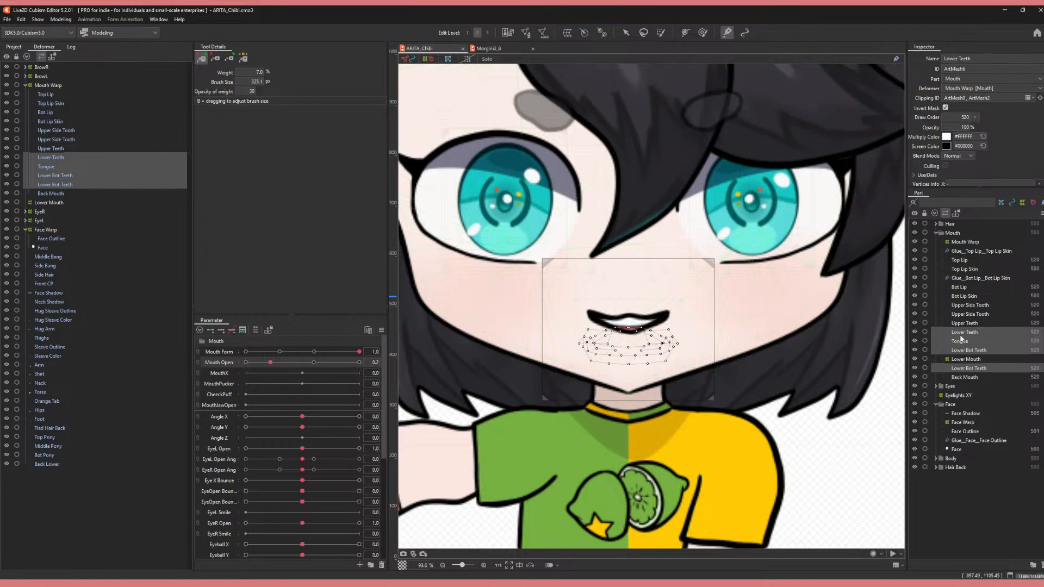
pyautogui.moveTo(960, 339); pyautogui.dragTo(961, 360)
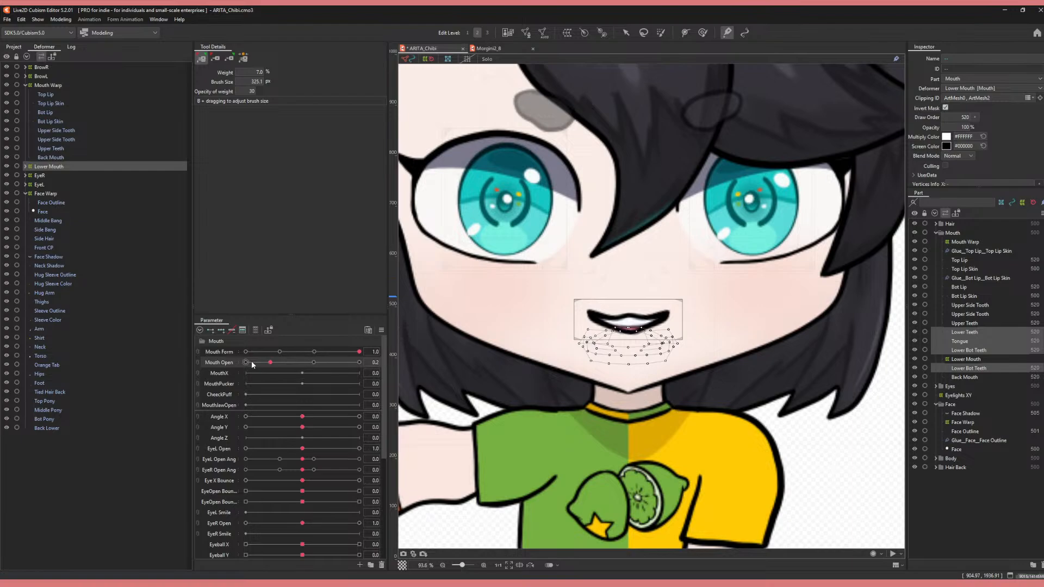
pyautogui.hotkey('ctrl', 'z')
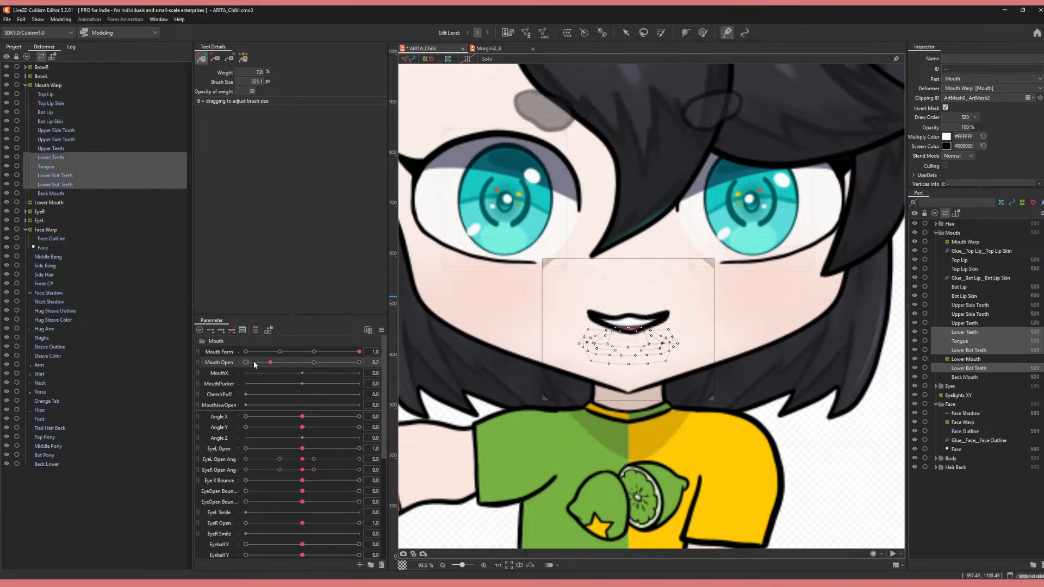
# - Set Mouth Form and Mouth Open to 1.0 and parent the selected tongue and lower teeth parts to the Lower Mouth deformer
pyautogui.click(247, 363)
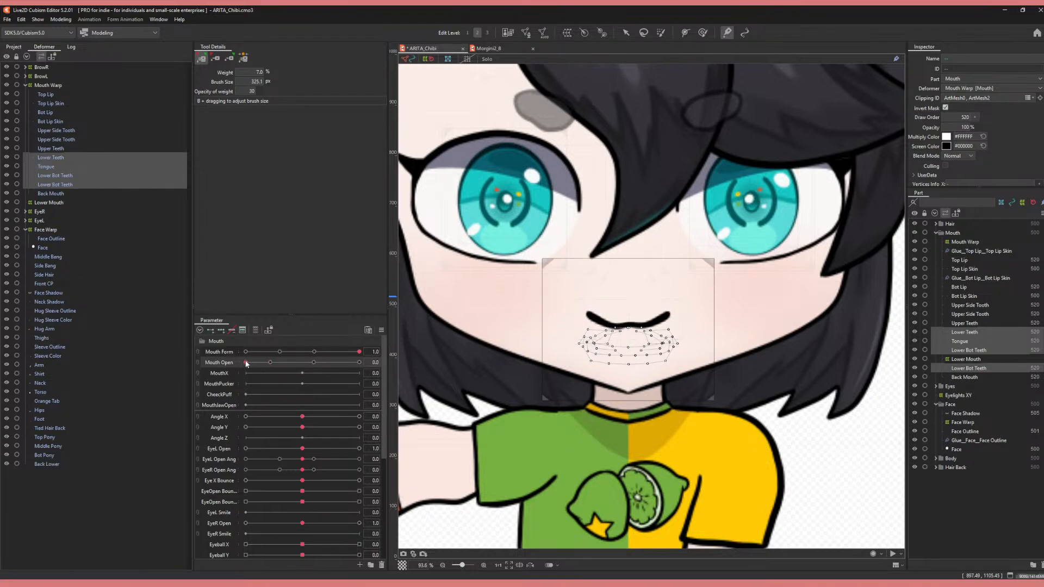
pyautogui.click(281, 353)
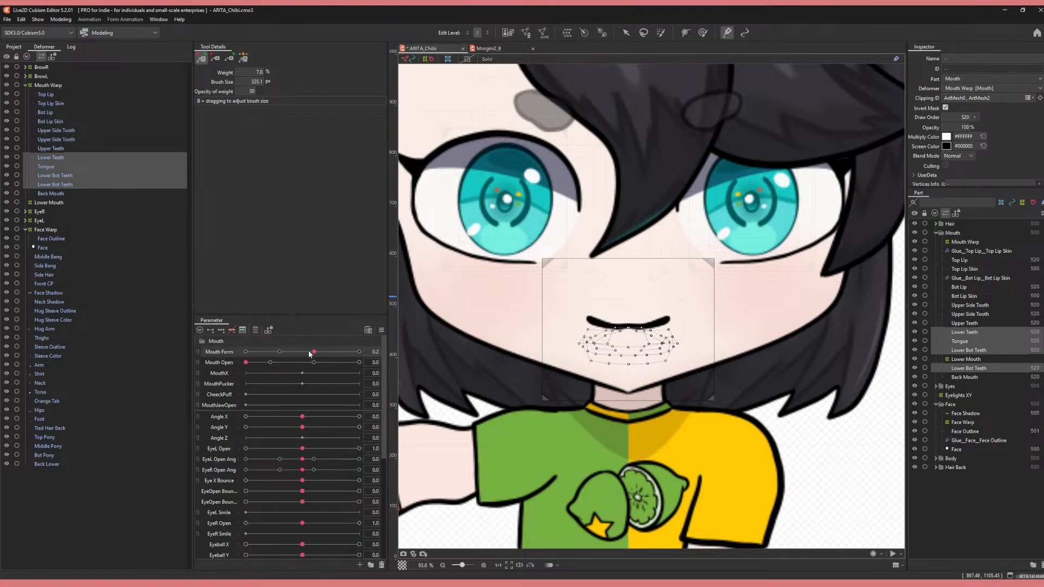
pyautogui.moveTo(309, 350); pyautogui.dragTo(386, 352)
pyautogui.click(359, 362)
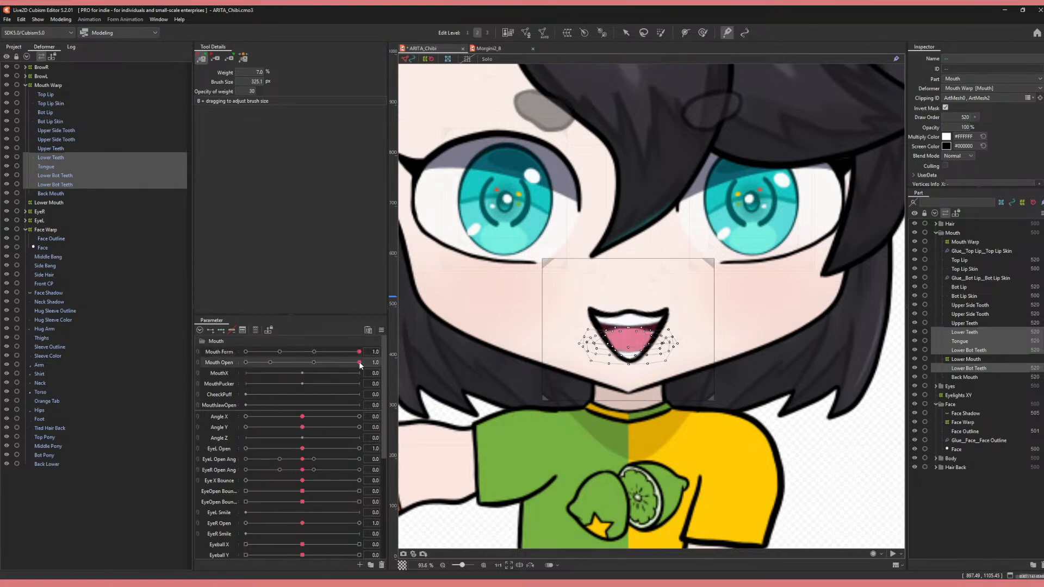
pyautogui.moveTo(359, 362)
pyautogui.mouseDown()
pyautogui.moveTo(248, 362)
pyautogui.moveTo(359, 363)
pyautogui.mouseUp()
pyautogui.moveTo(964, 341); pyautogui.dragTo(968, 365)
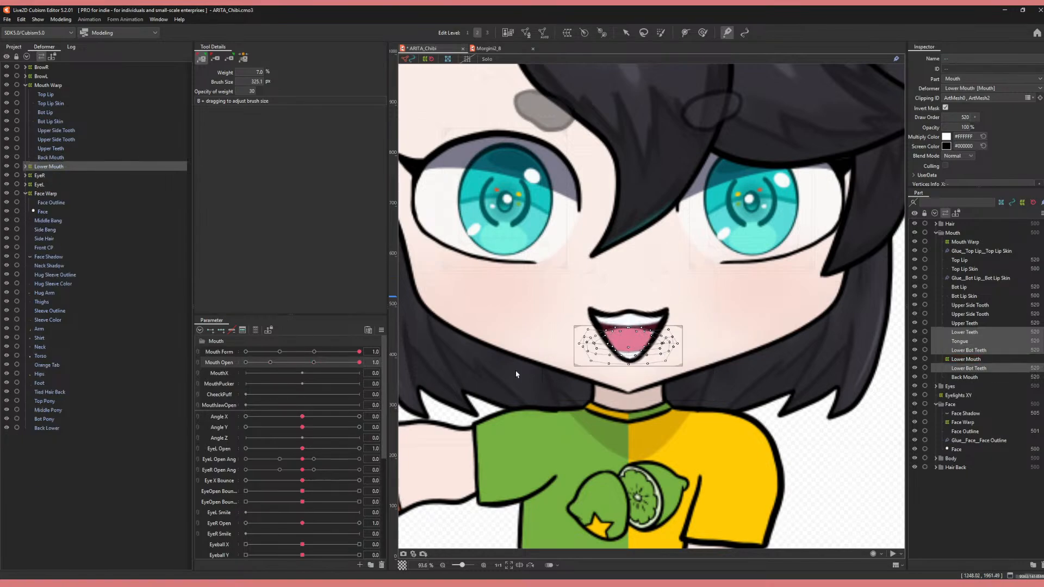
# - Examine the Lower Mouth deformer across Mouth Form and Mouth Open values, ending at Mouth Form -0.4 and Mouth Open 0.2
pyautogui.moveTo(271, 362)
pyautogui.mouseDown()
pyautogui.moveTo(399, 379)
pyautogui.moveTo(225, 367)
pyautogui.moveTo(304, 371)
pyautogui.moveTo(242, 381)
pyautogui.moveTo(351, 377)
pyautogui.moveTo(354, 354)
pyautogui.moveTo(314, 354)
pyautogui.moveTo(395, 351)
pyautogui.moveTo(248, 353)
pyautogui.moveTo(303, 353)
pyautogui.moveTo(279, 352)
pyautogui.mouseUp()
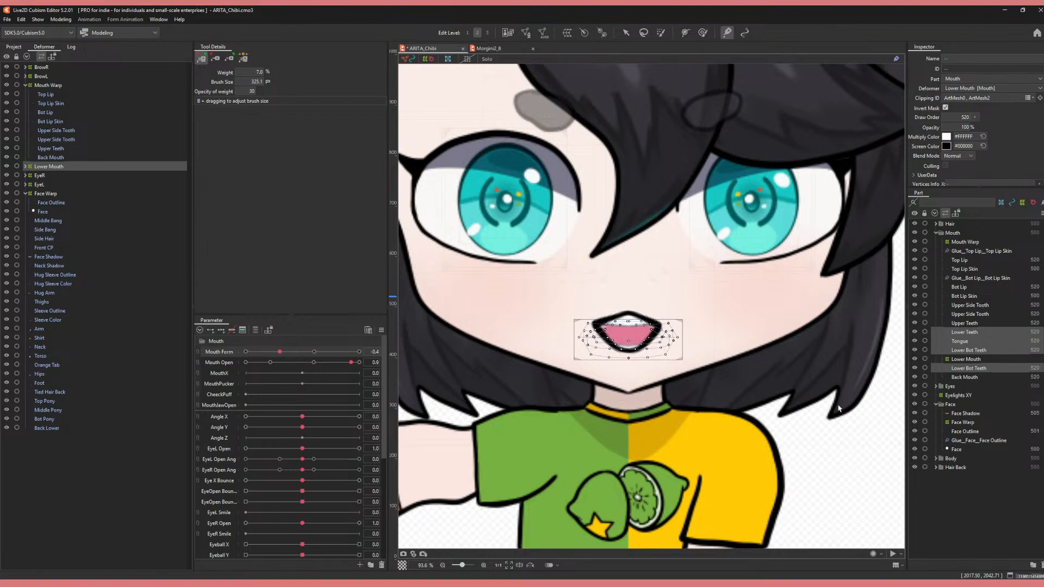
pyautogui.click(966, 358)
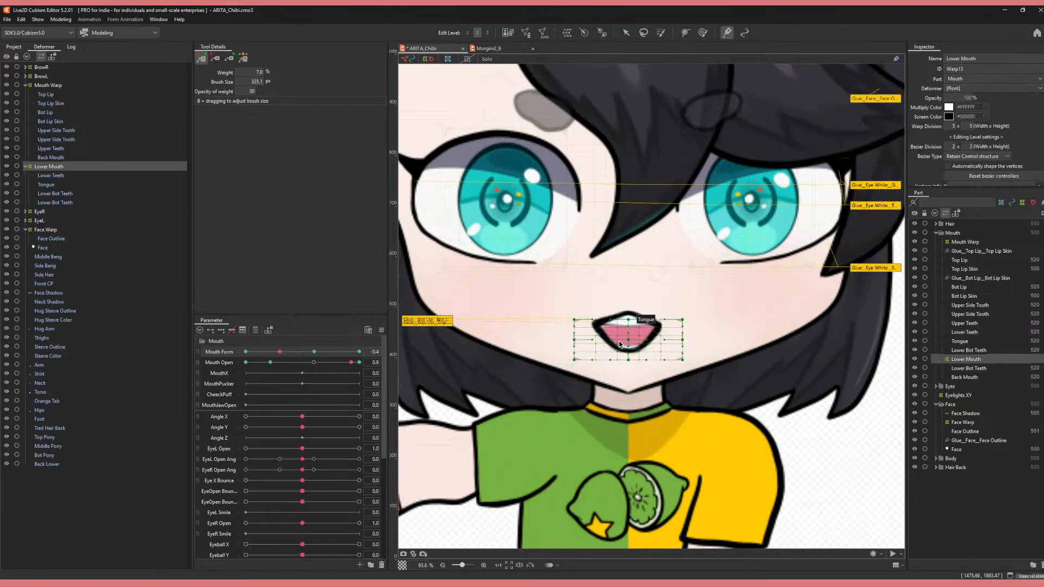
pyautogui.click(314, 352)
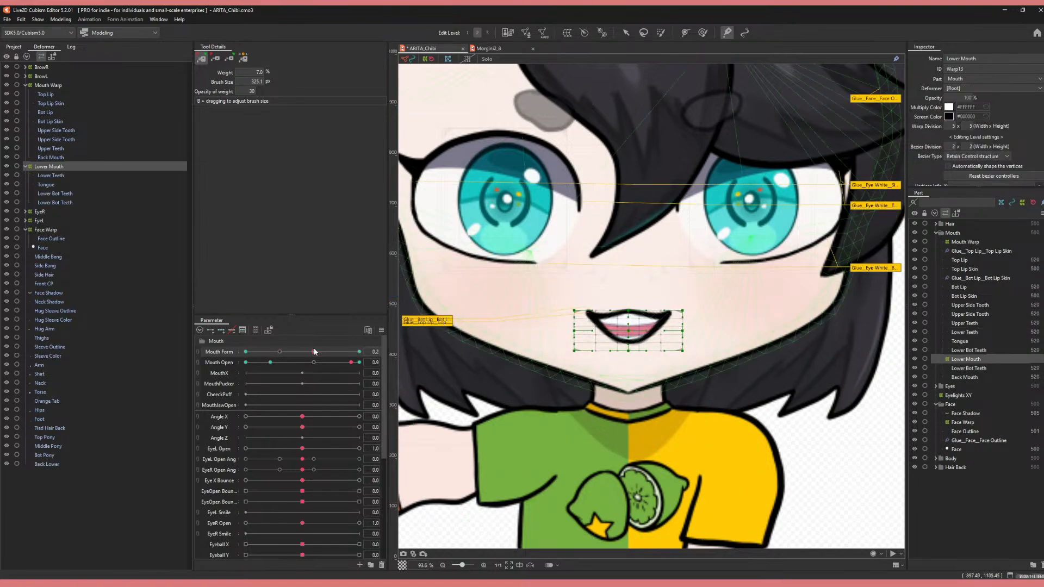
pyautogui.click(280, 353)
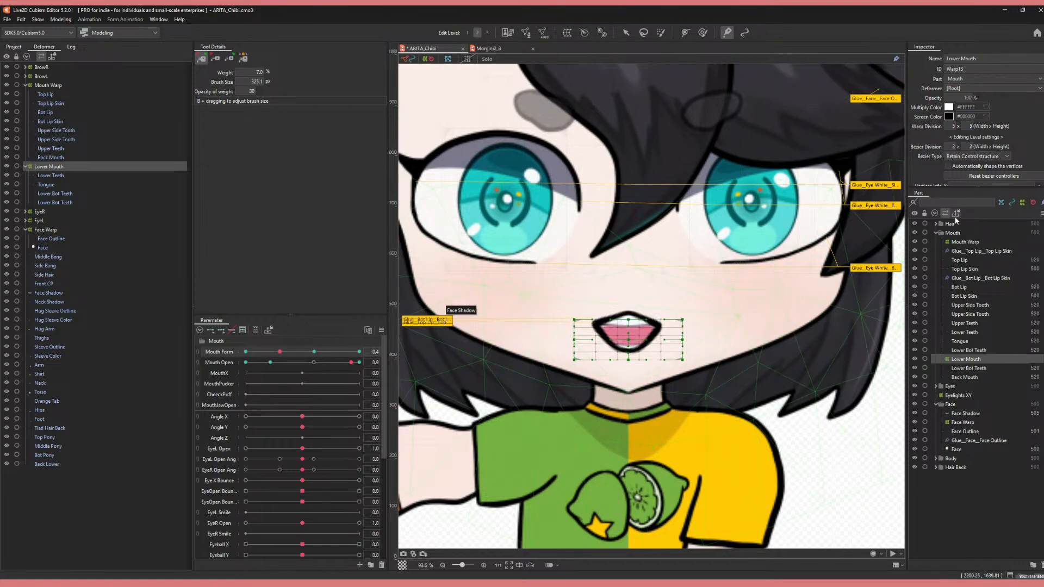
pyautogui.click(271, 362)
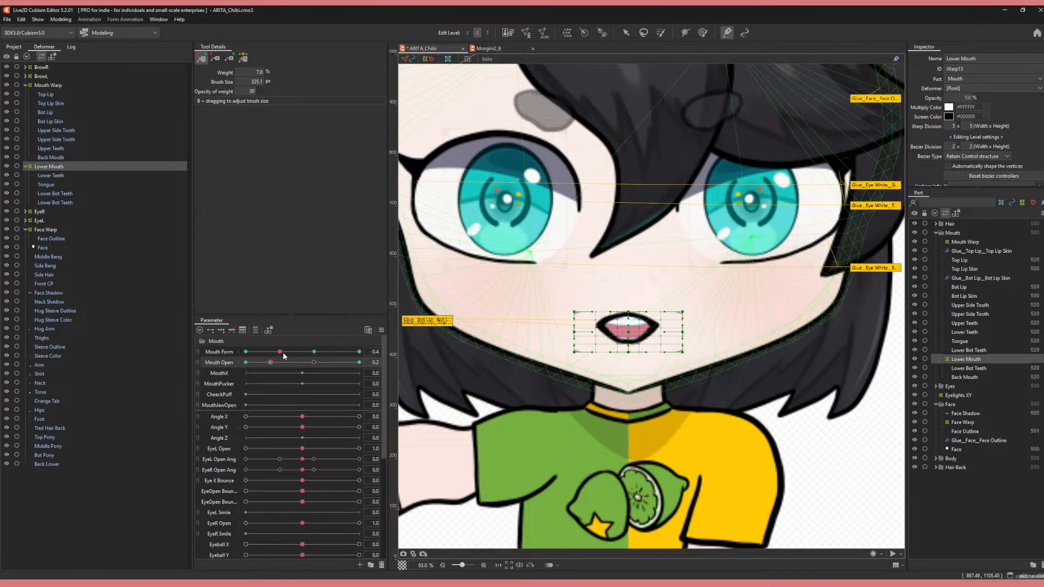
pyautogui.click(282, 353)
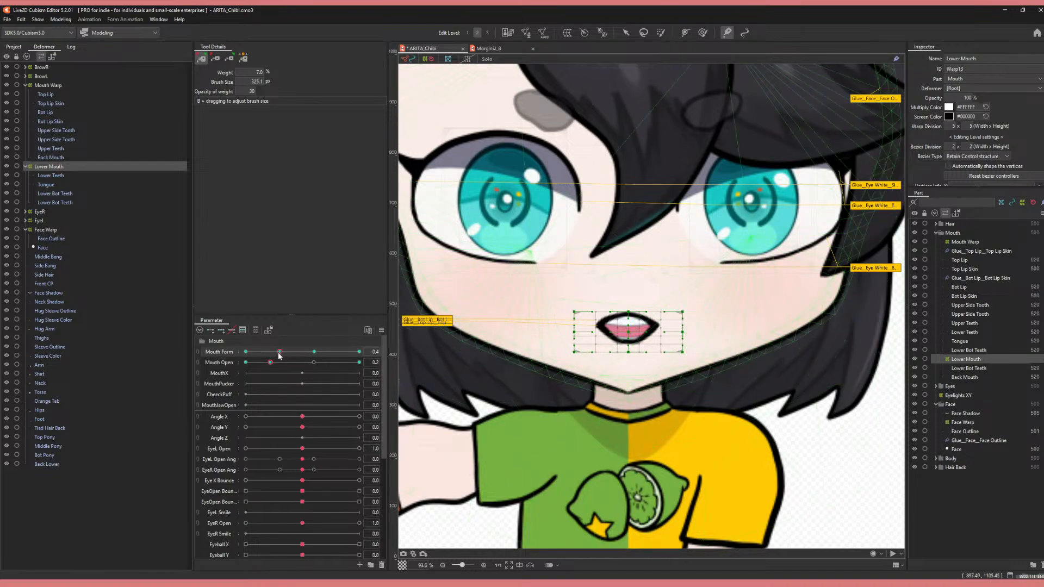
pyautogui.click(247, 351)
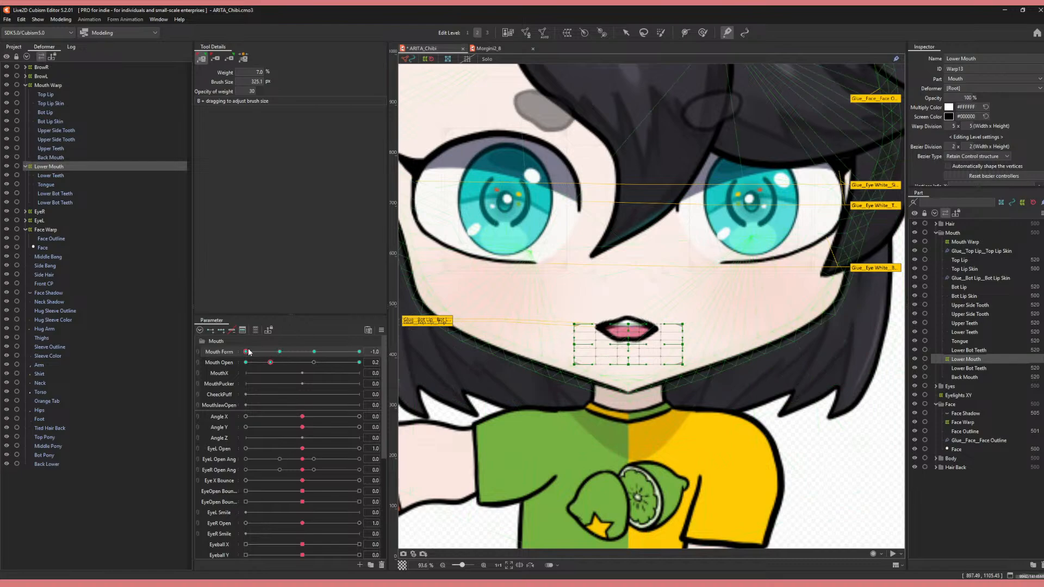
pyautogui.click(280, 352)
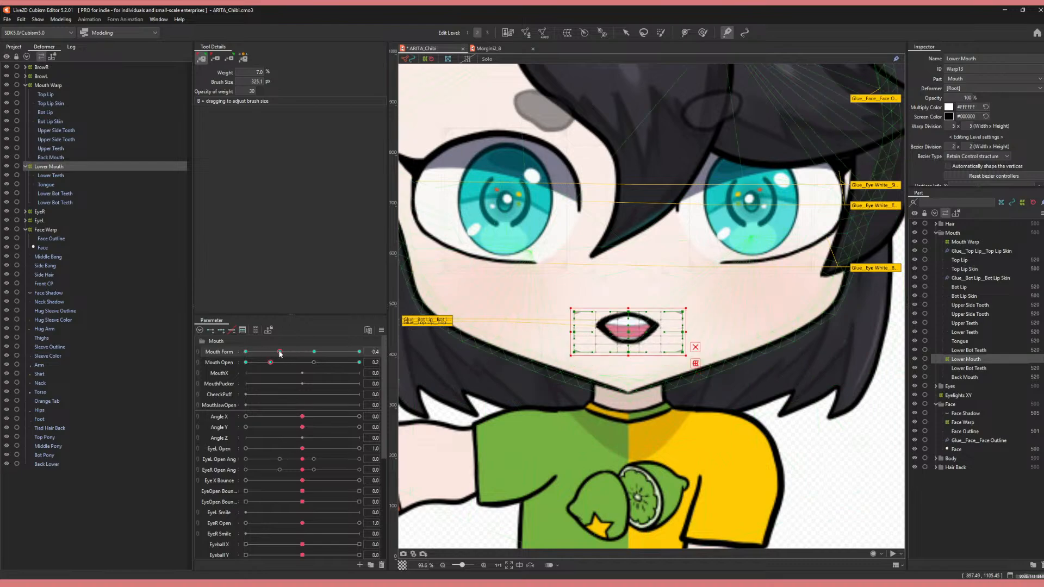
# - Examine the Lower Mouth deformer across Mouth Form values, opening the mouth fully and ending at Mouth Form 0.8 and Mouth Open 1.0
pyautogui.click(246, 353)
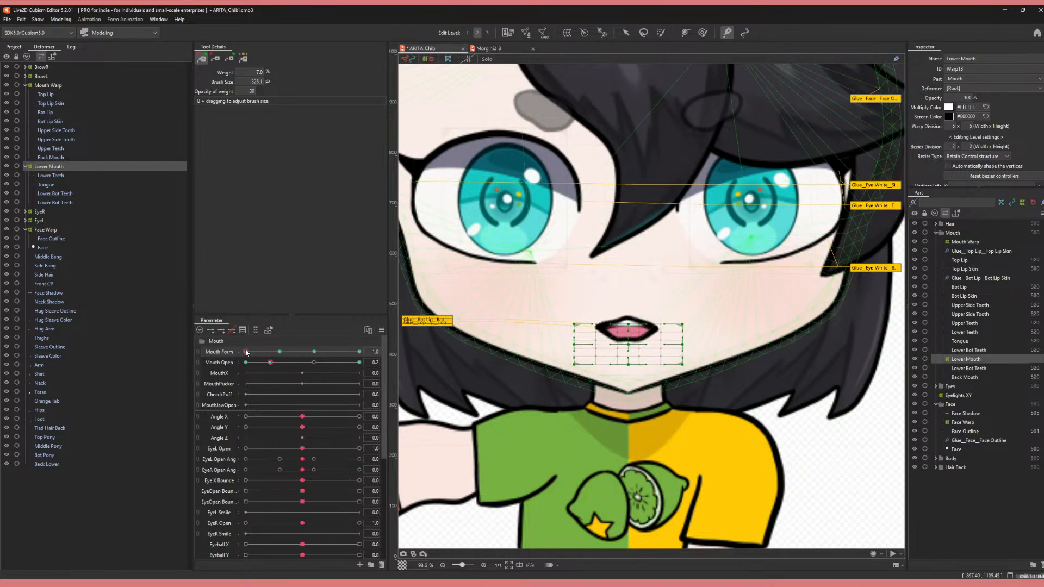
pyautogui.click(357, 362)
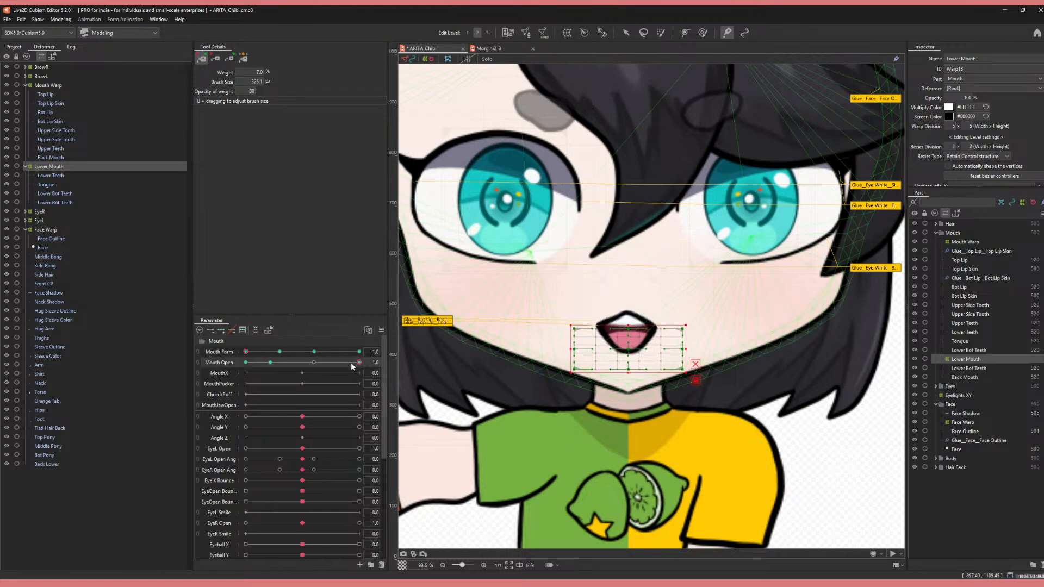
pyautogui.click(281, 352)
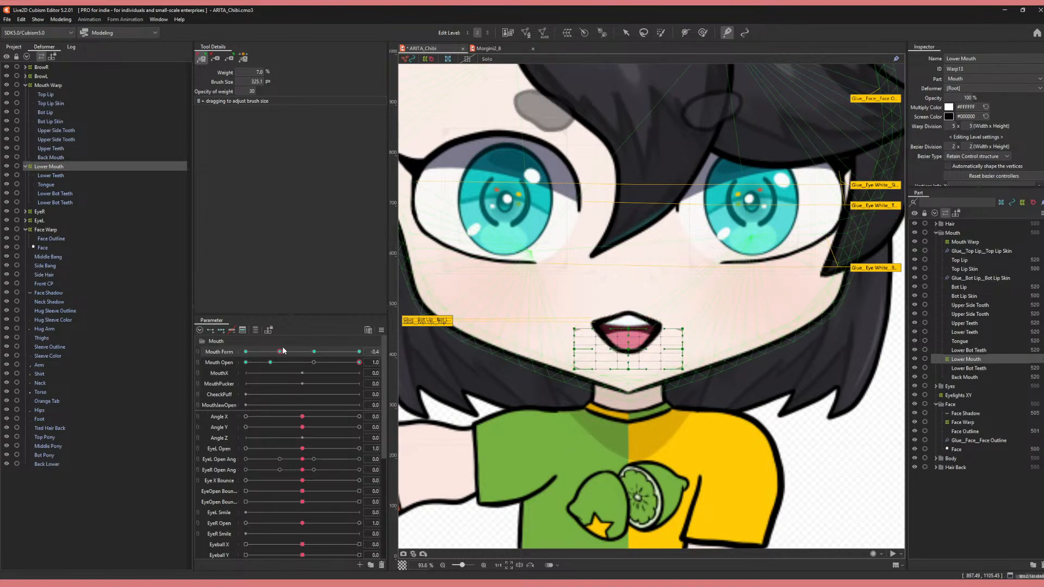
pyautogui.moveTo(255, 355); pyautogui.dragTo(349, 367)
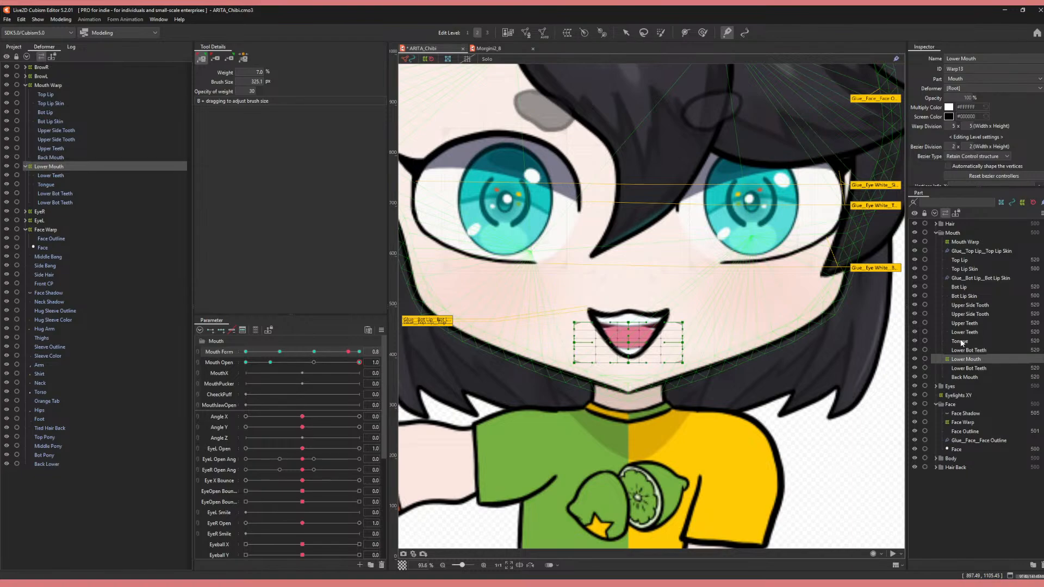
pyautogui.click(965, 323)
pyautogui.keyDown('ctrl'); pyautogui.click(970, 314); pyautogui.keyUp('ctrl')
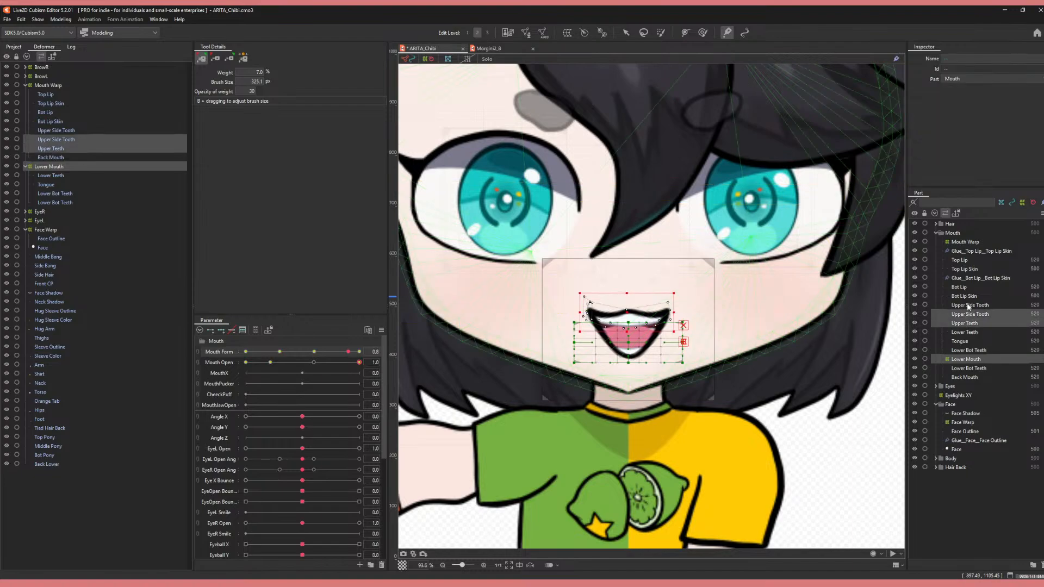
pyautogui.keyDown('ctrl'); pyautogui.click(969, 305); pyautogui.keyUp('ctrl')
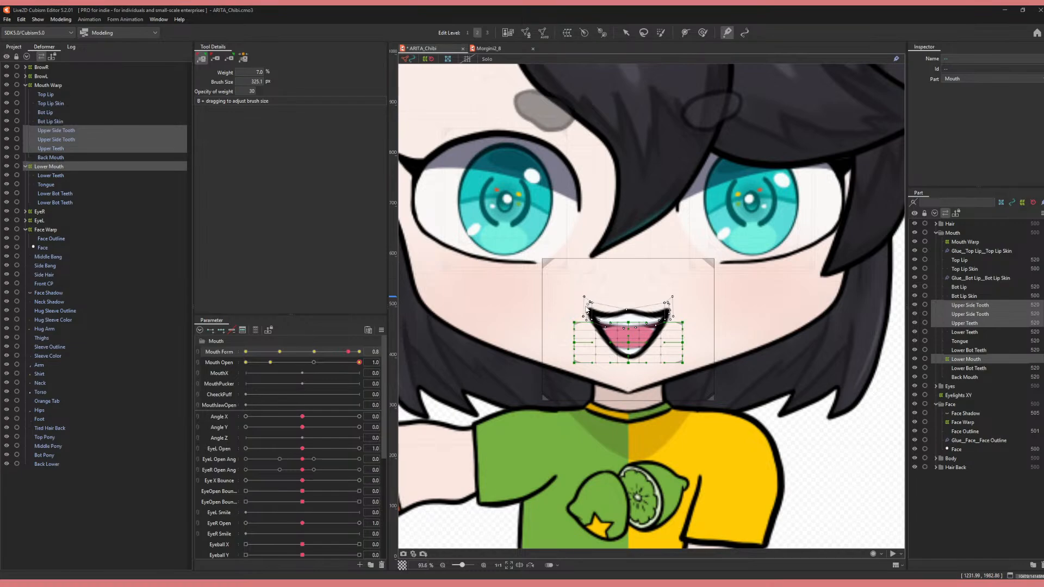
pyautogui.click(25, 167)
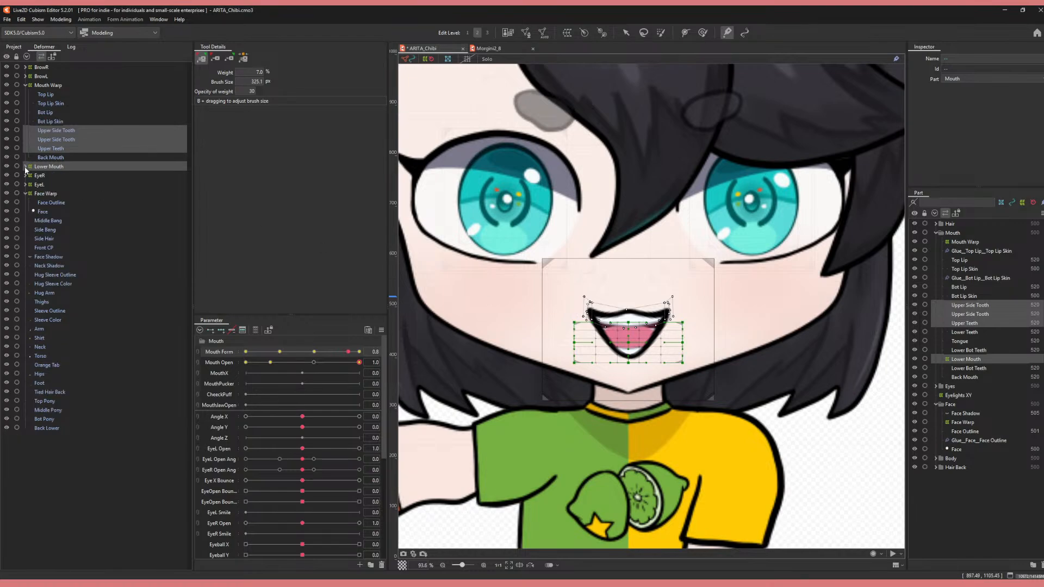
pyautogui.click(25, 167)
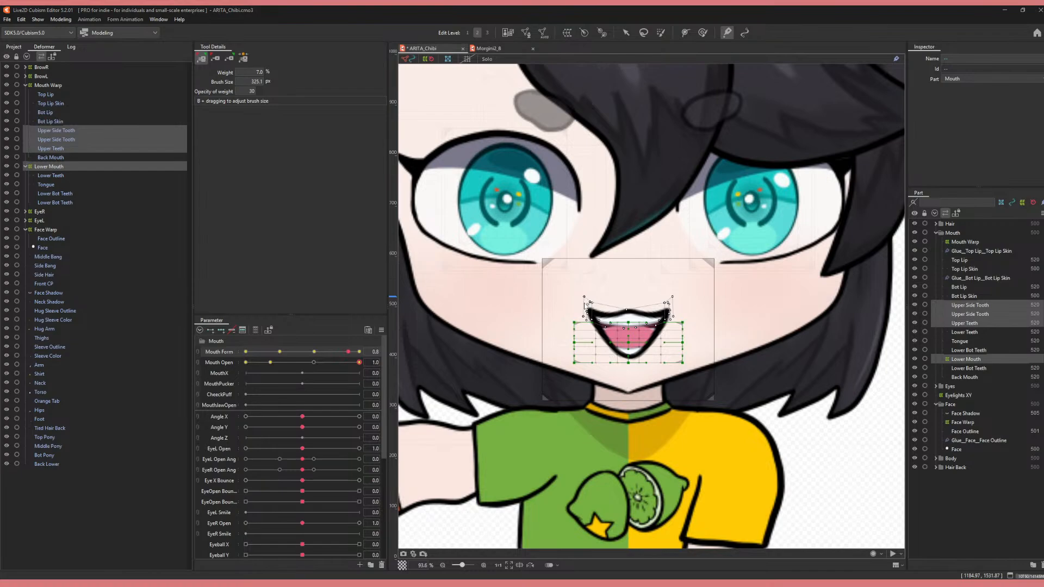
pyautogui.click(62, 167)
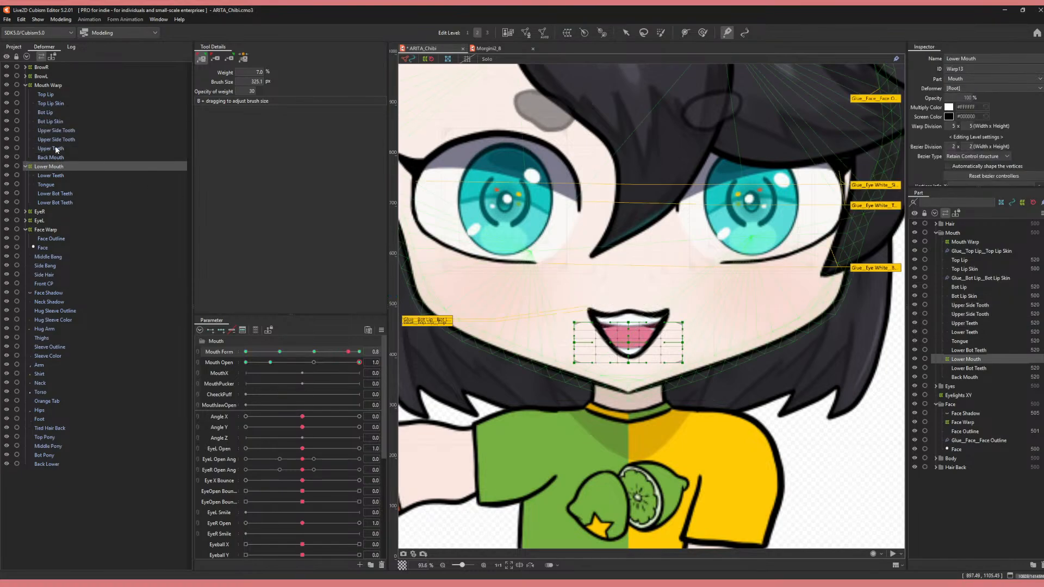
pyautogui.keyDown('ctrl'); pyautogui.click(56, 148); pyautogui.keyUp('ctrl')
pyautogui.keyDown('ctrl'); pyautogui.click(60, 140); pyautogui.keyUp('ctrl')
pyautogui.keyDown('ctrl'); pyautogui.click(65, 131); pyautogui.keyUp('ctrl')
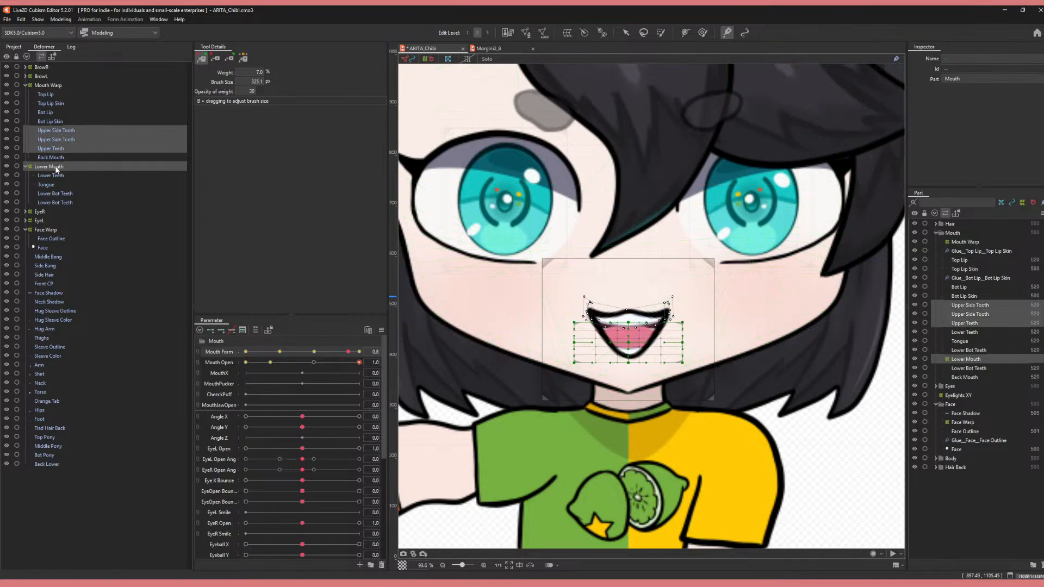
pyautogui.click(25, 85)
pyautogui.click(25, 85)
# - Parent the Lower Mouth deformer to Mouth Warp and check it at Mouth Form 0.2 with Angle X at 30 and back at 0
pyautogui.click(51, 167)
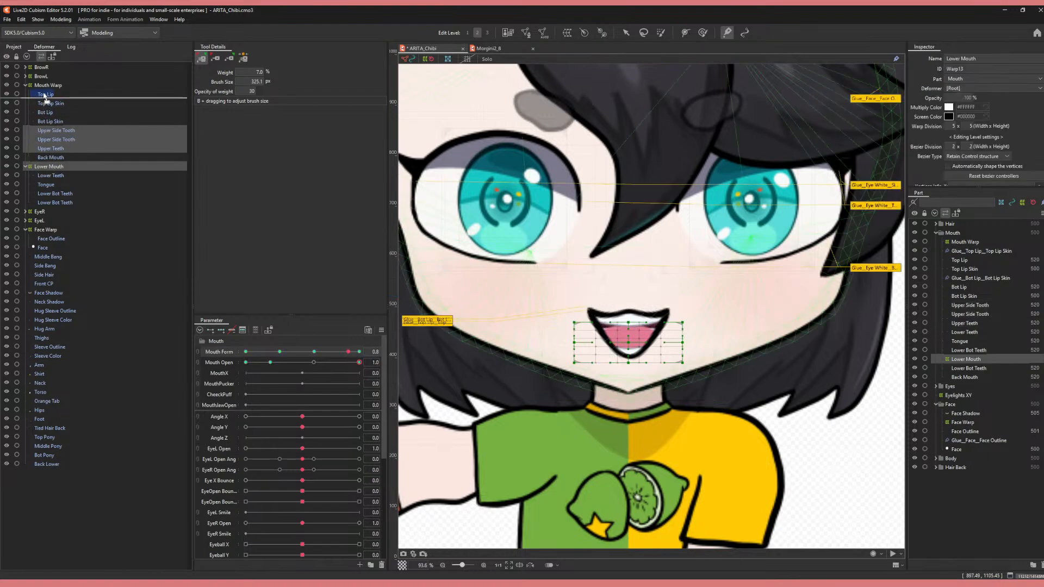
pyautogui.moveTo(45, 93)
pyautogui.mouseDown()
pyautogui.moveTo(46, 111)
pyautogui.moveTo(46, 86)
pyautogui.mouseUp()
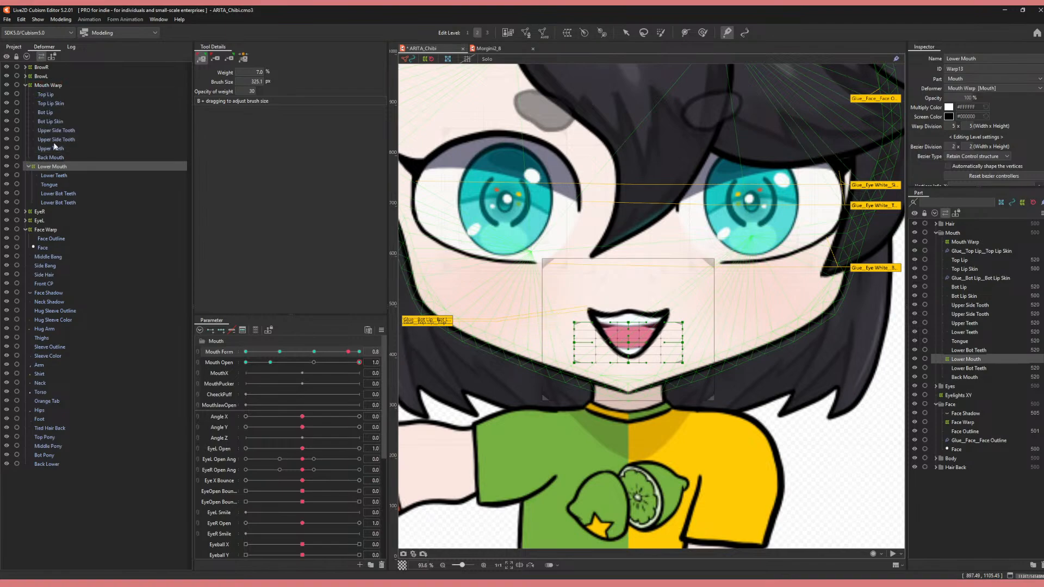
pyautogui.moveTo(318, 354)
pyautogui.mouseDown()
pyautogui.moveTo(275, 352)
pyautogui.moveTo(314, 352)
pyautogui.mouseUp()
pyautogui.moveTo(301, 416); pyautogui.dragTo(417, 434)
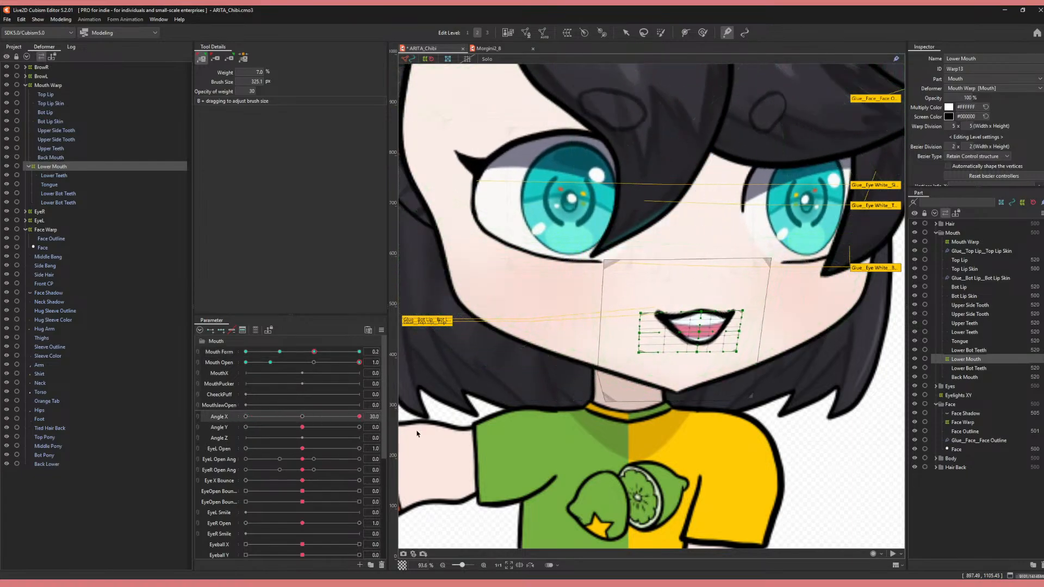
pyautogui.moveTo(359, 416); pyautogui.dragTo(302, 418)
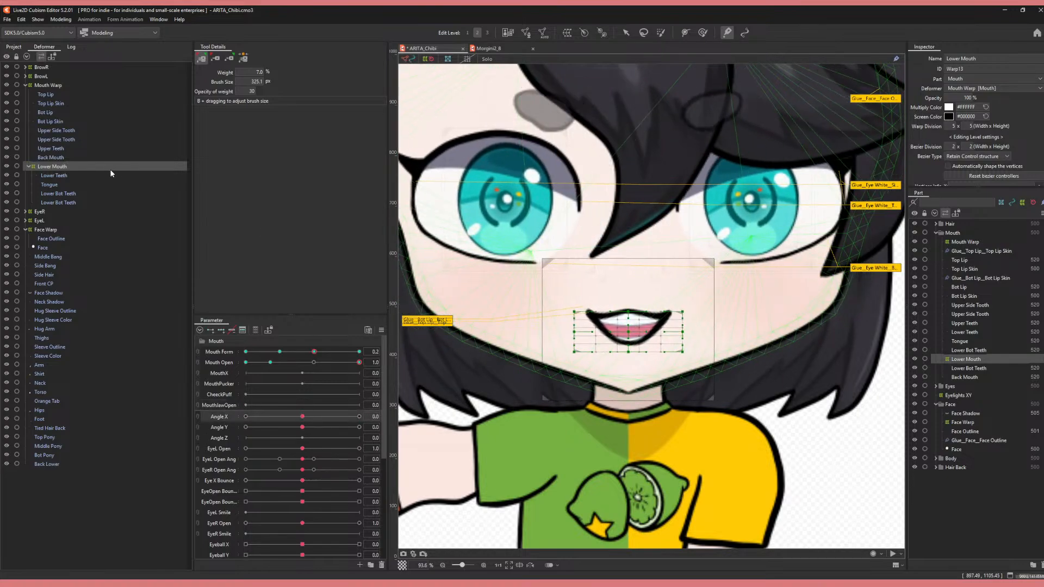
# - Group Upper Teeth, both Upper Side Tooth parts and Lower Mouth under a new warp deformer named Inner Mouth inside Mouth Warp
pyautogui.click(55, 146)
pyautogui.keyDown('ctrl'); pyautogui.click(55, 139); pyautogui.keyUp('ctrl')
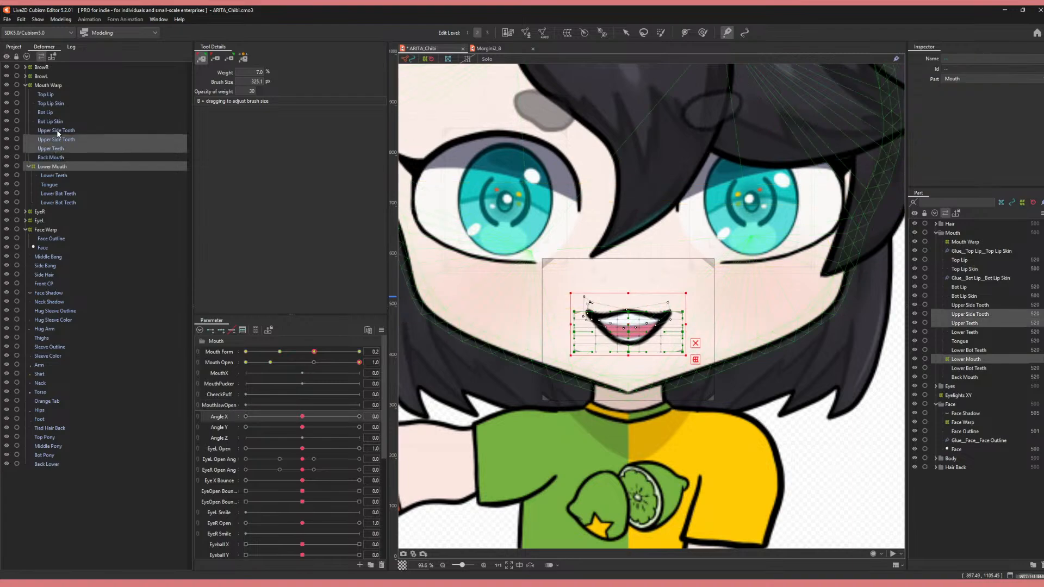
pyautogui.keyDown('ctrl'); pyautogui.click(55, 130); pyautogui.keyUp('ctrl')
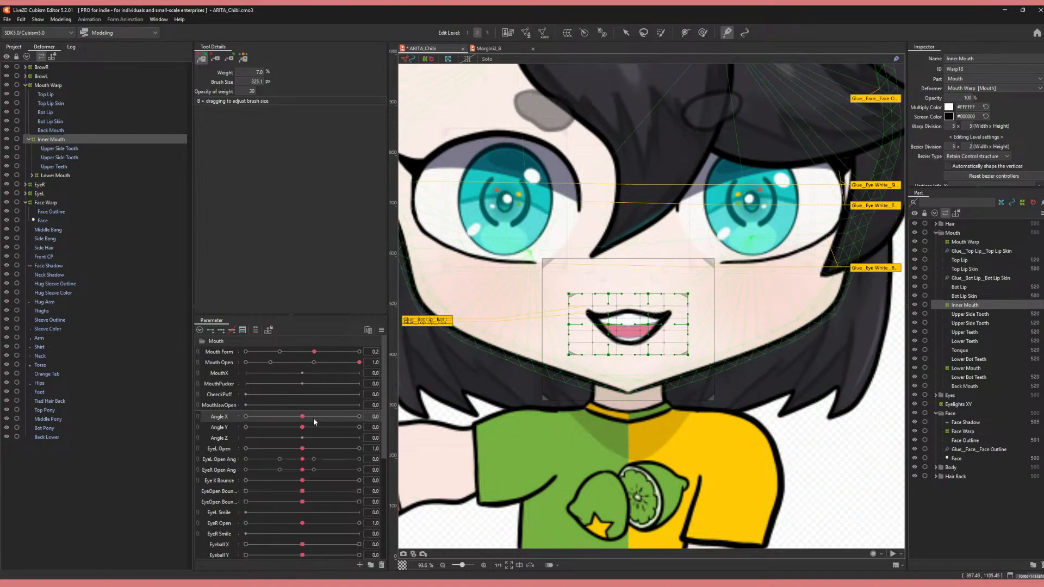
# - Add three Angle X keys to the Inner Mouth deformer and set Angle X to 30 with the deformer selected
pyautogui.moveTo(303, 417)
pyautogui.mouseDown()
pyautogui.moveTo(372, 417)
pyautogui.moveTo(302, 418)
pyautogui.mouseUp()
pyautogui.click(358, 418)
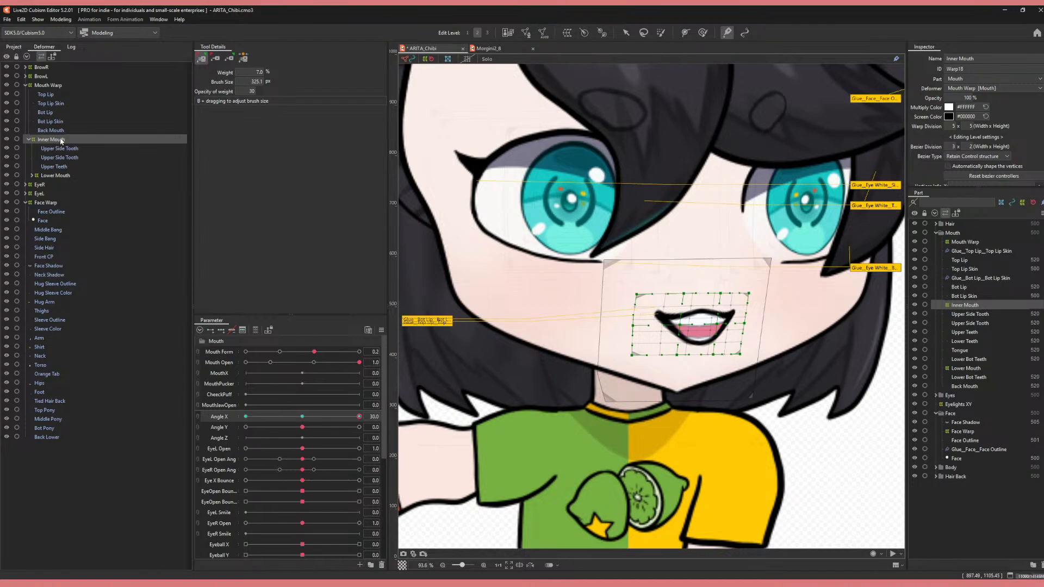
pyautogui.click(56, 158)
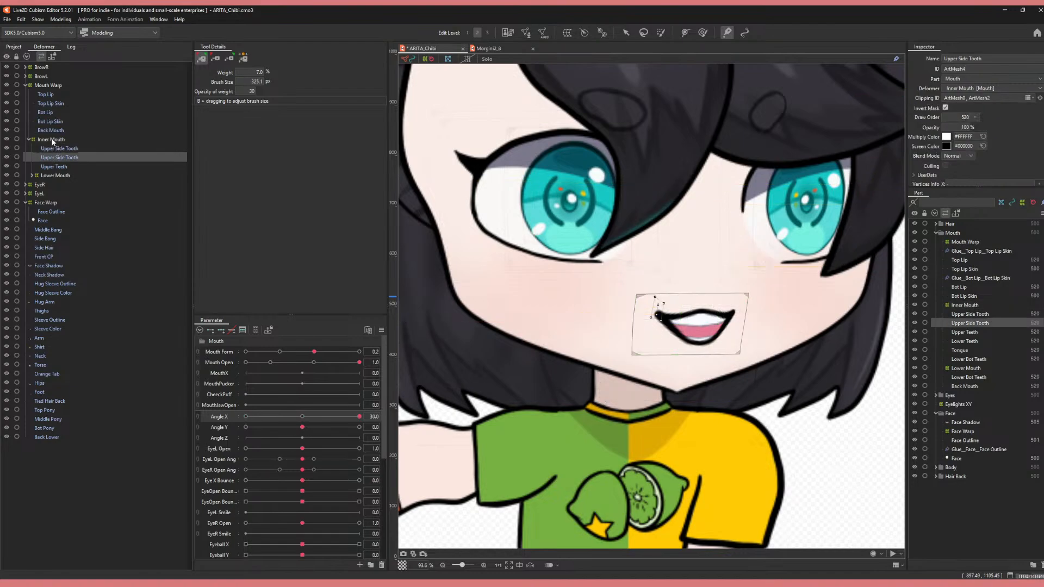
pyautogui.click(52, 141)
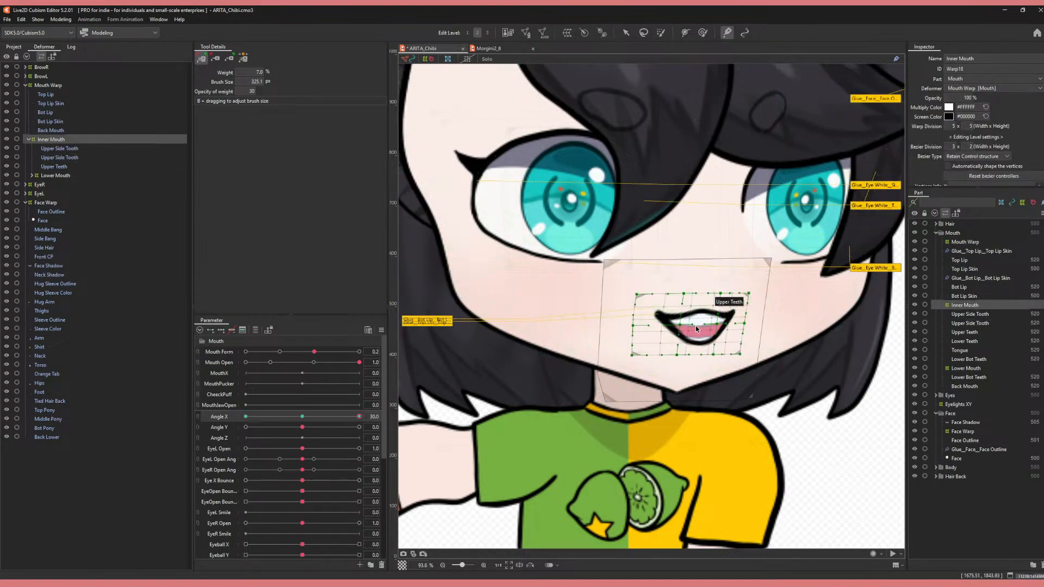
pyautogui.click(965, 351)
pyautogui.click(970, 305)
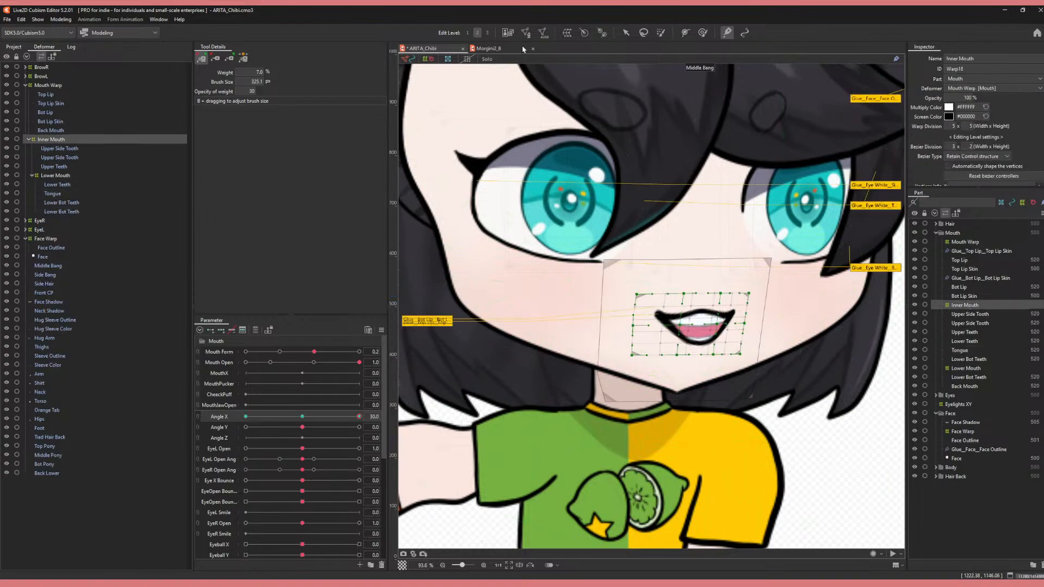
# - Shift the Inner Mouth deformer slightly left at Angle X 30, and undo a further large move to the right
pyautogui.click(626, 32)
pyautogui.scroll(3, 684, 323)
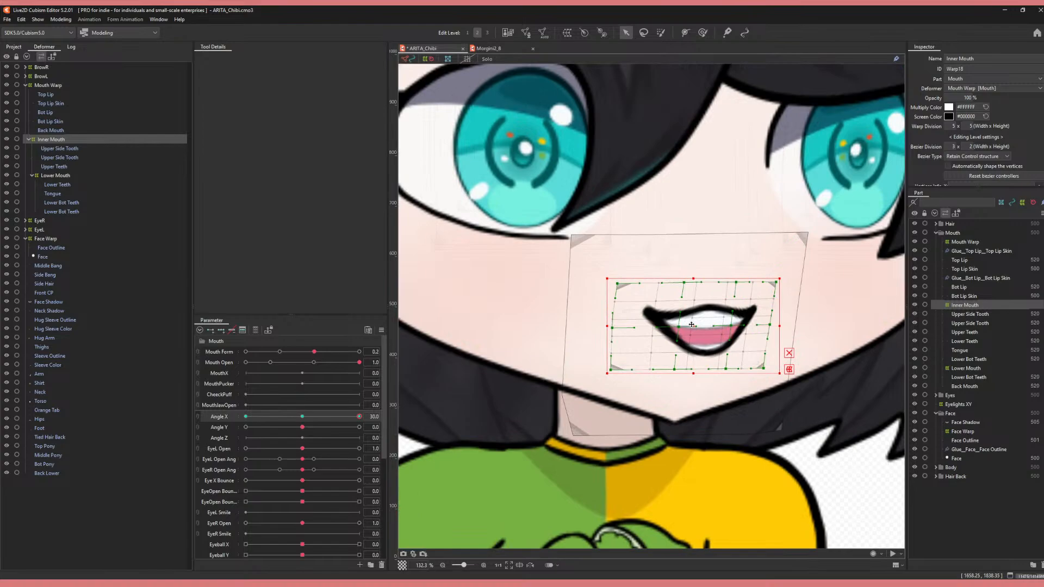
pyautogui.moveTo(691, 325); pyautogui.dragTo(688, 325)
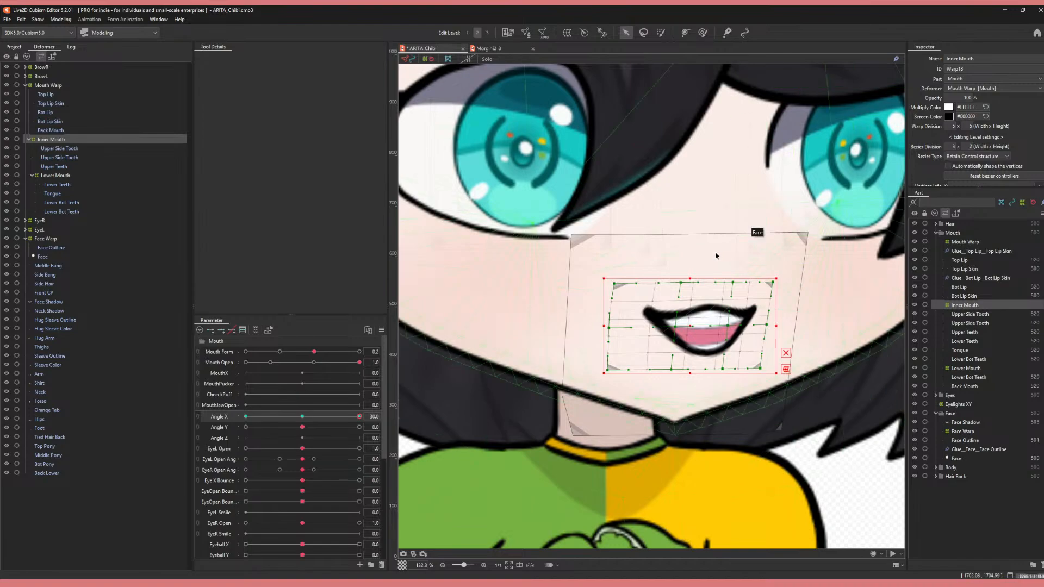
pyautogui.moveTo(302, 416); pyautogui.dragTo(385, 442)
pyautogui.click(304, 417)
pyautogui.moveTo(306, 419); pyautogui.dragTo(413, 430)
pyautogui.moveTo(689, 323); pyautogui.dragTo(847, 337)
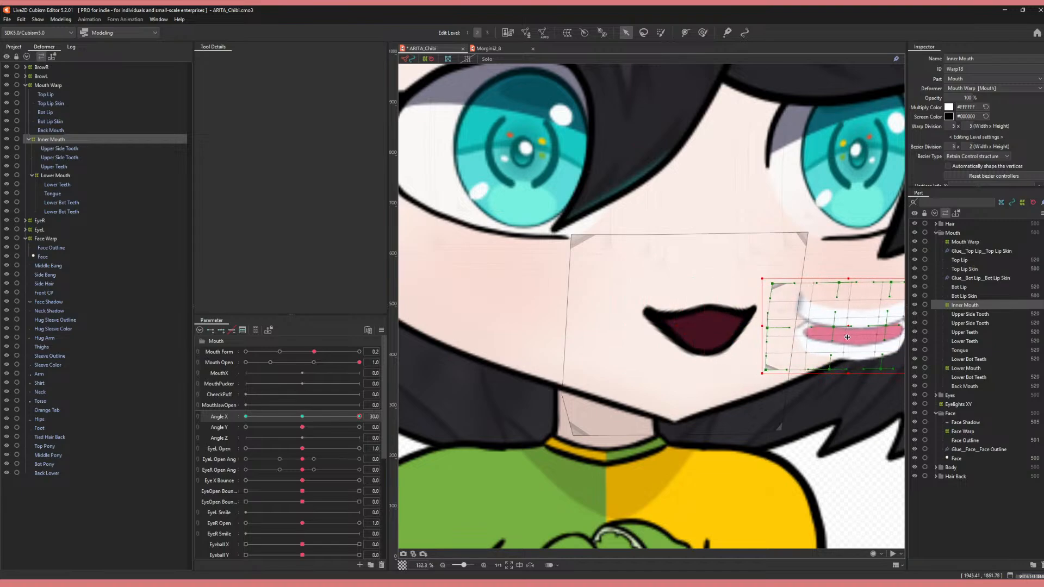
pyautogui.hotkey('ctrl', 'z')
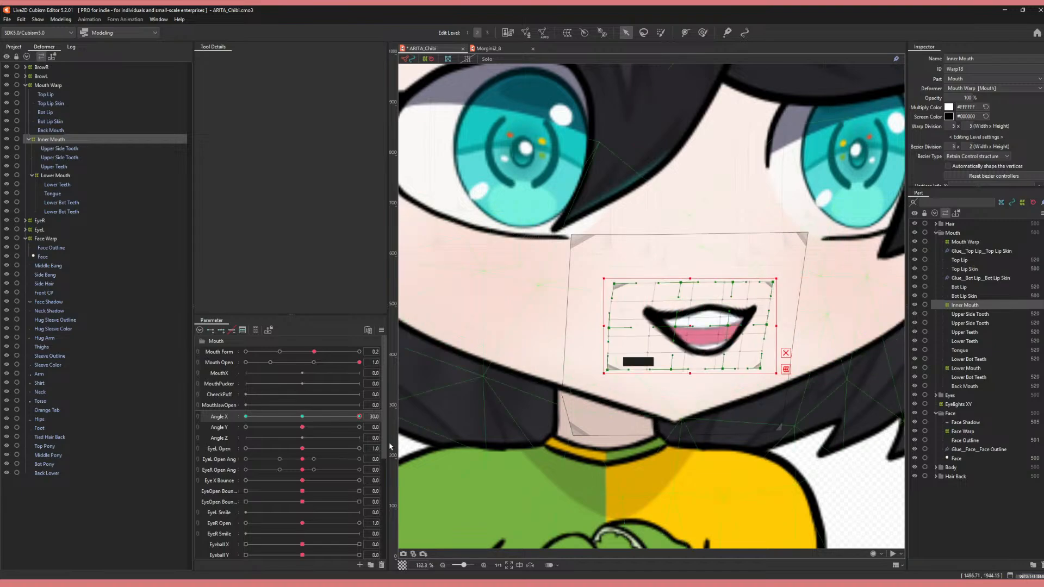
# - Try adding Angle Y keys to Inner Mouth and moving the deformer at Angle Y 30 with Angle X at 0
pyautogui.click(302, 416)
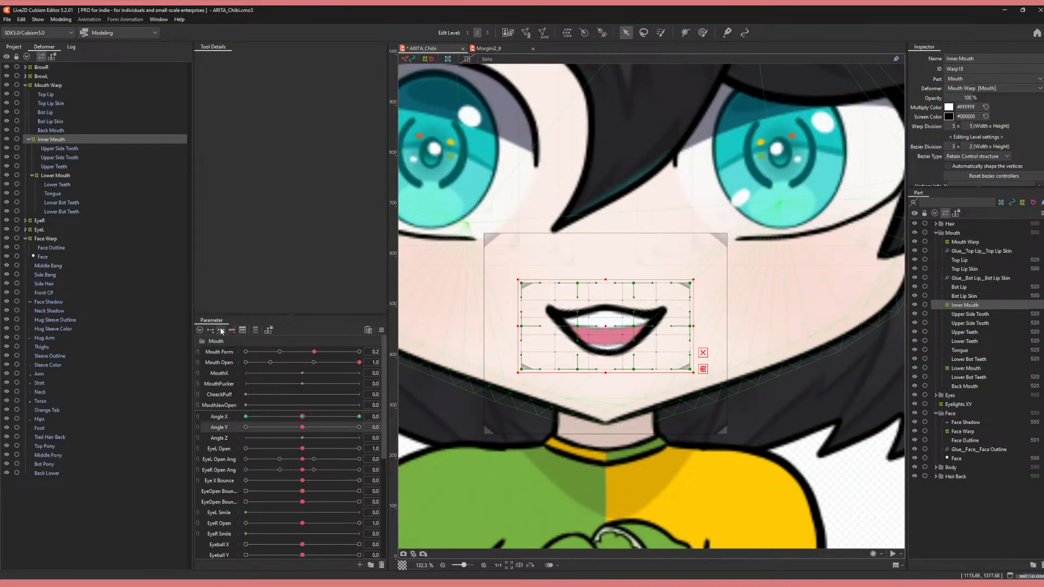
pyautogui.click(359, 427)
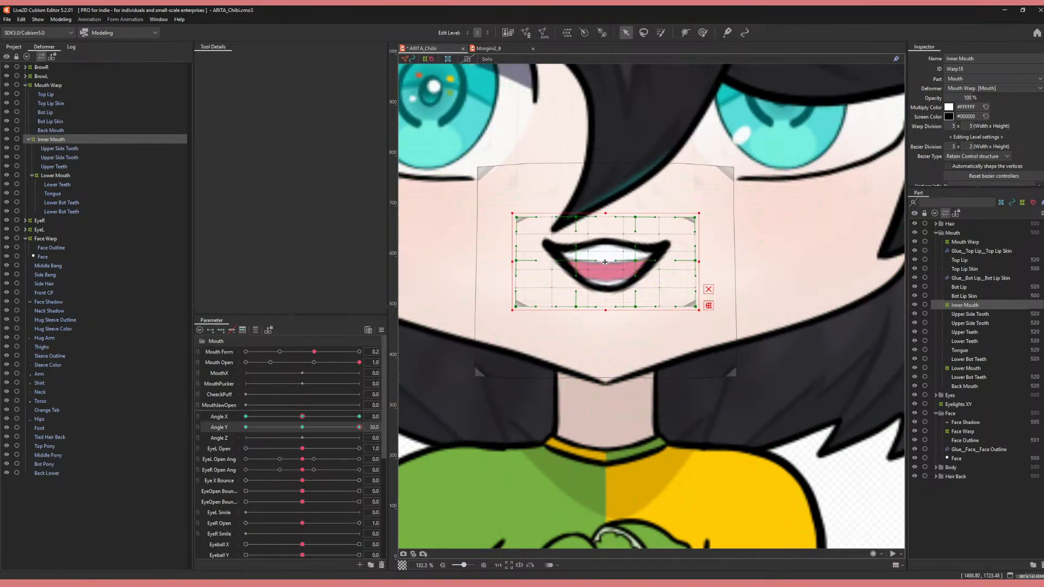
pyautogui.moveTo(605, 263); pyautogui.dragTo(608, 210)
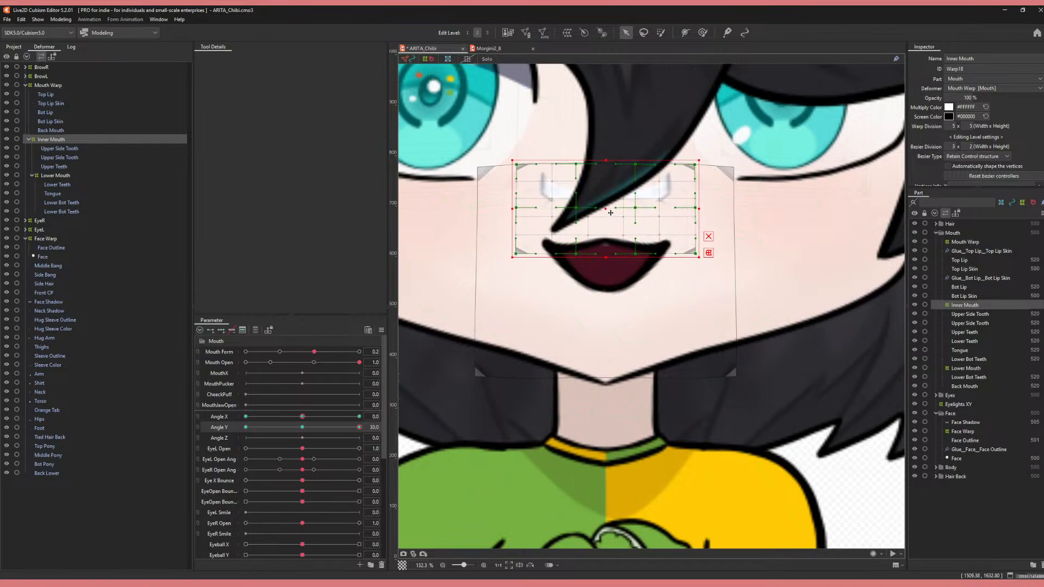
pyautogui.hotkey('ctrl', 'z')
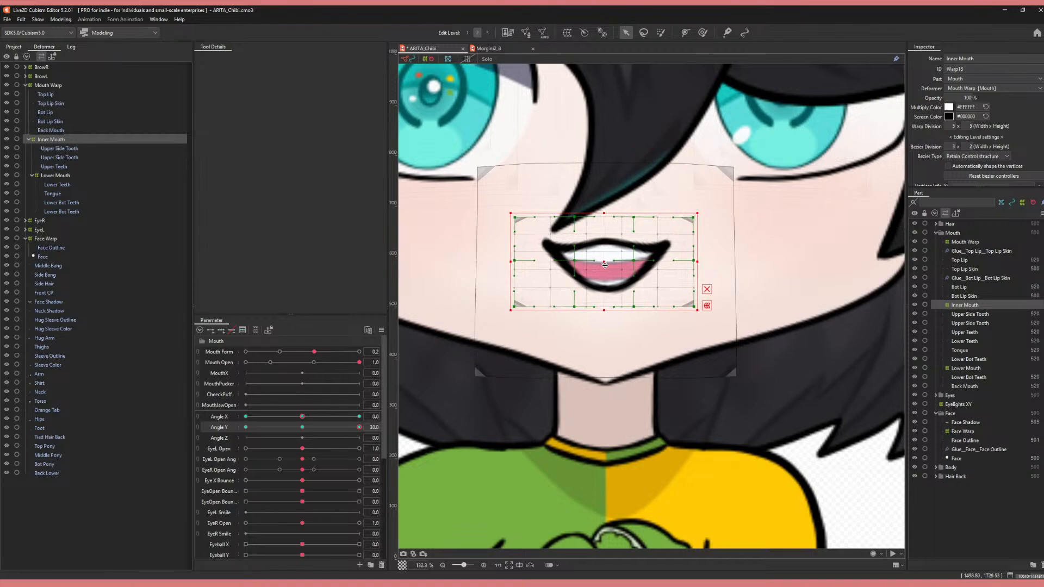
pyautogui.moveTo(606, 264); pyautogui.dragTo(605, 261)
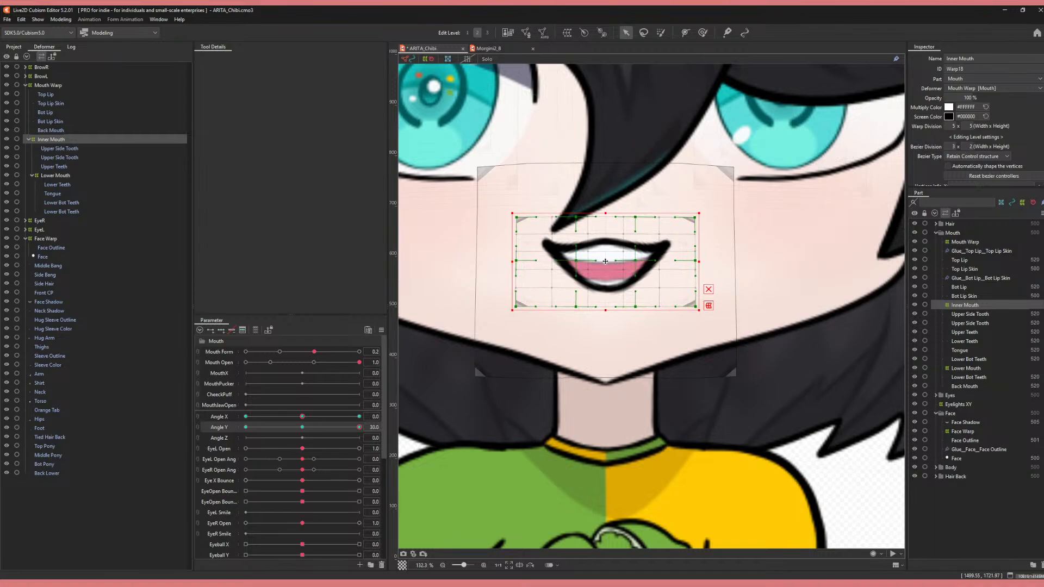
pyautogui.click(302, 427)
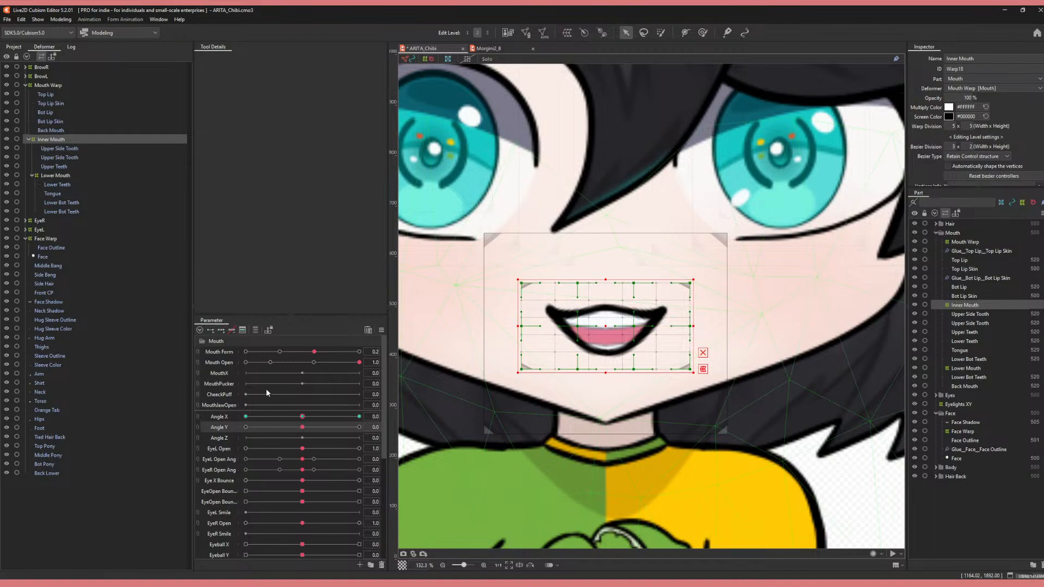
# - Add three Angle Y keys to the Inner Mouth deformer, nudge it at Angle Y 30, and check it at Angle Y -30
pyautogui.click(359, 427)
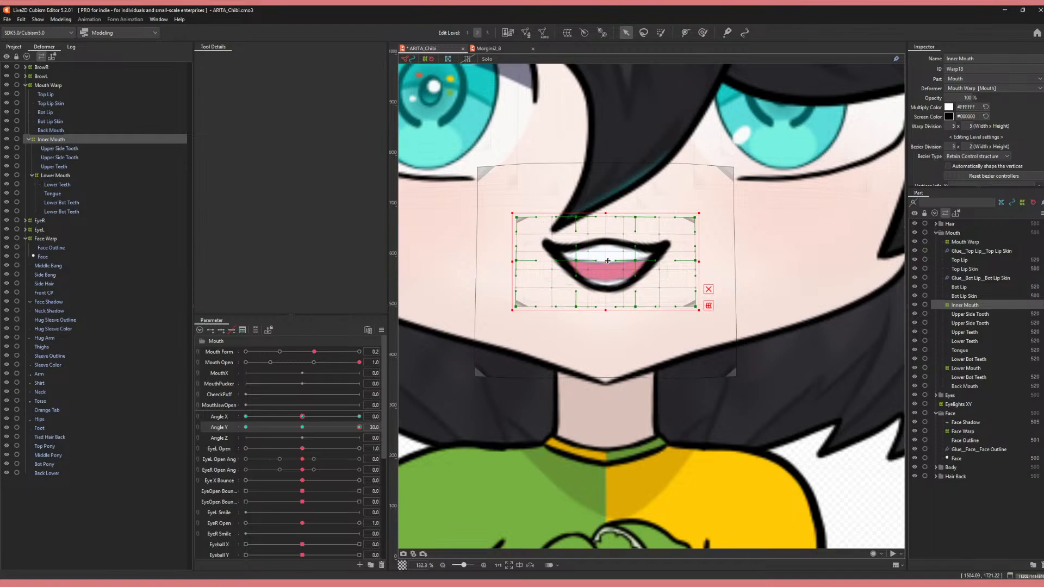
pyautogui.moveTo(608, 261); pyautogui.dragTo(607, 259)
pyautogui.click(246, 427)
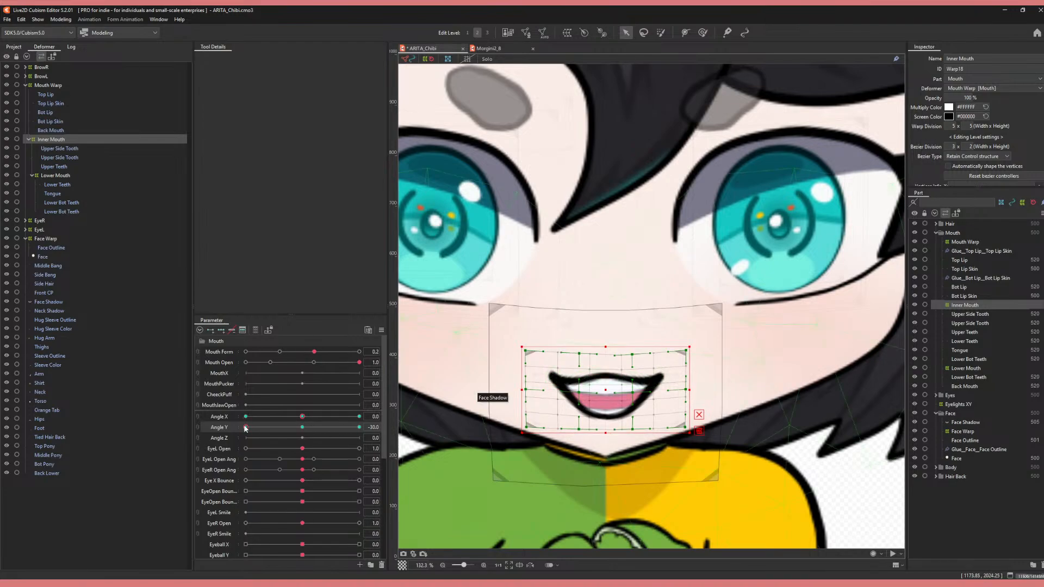
# - Examine the Inner Mouth deformer at Angle X 30, 0 and -30 with Angle Y at 0
pyautogui.moveTo(246, 427); pyautogui.dragTo(360, 416)
pyautogui.click(303, 428)
pyautogui.click(691, 327)
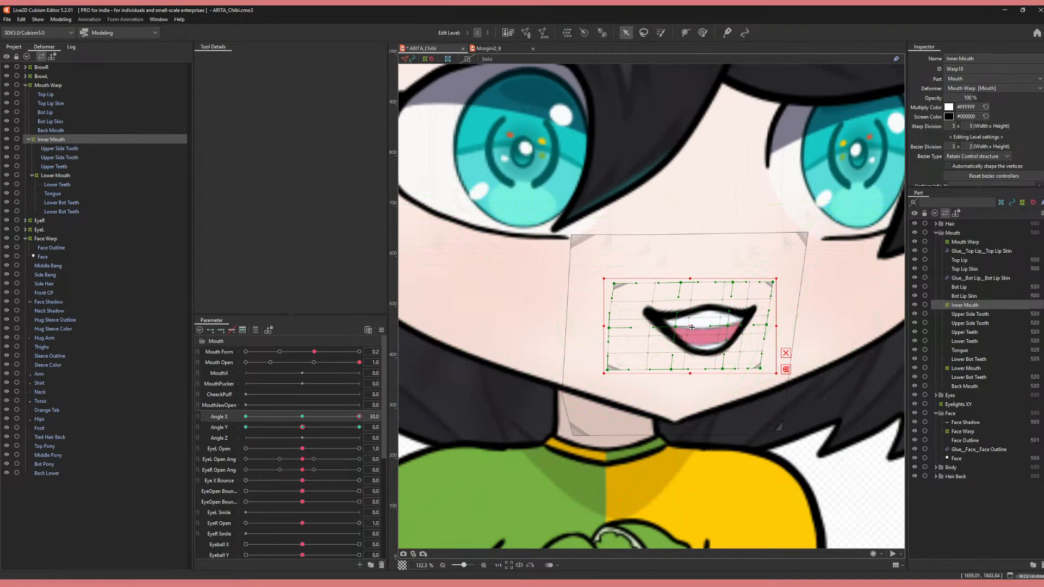
pyautogui.click(302, 417)
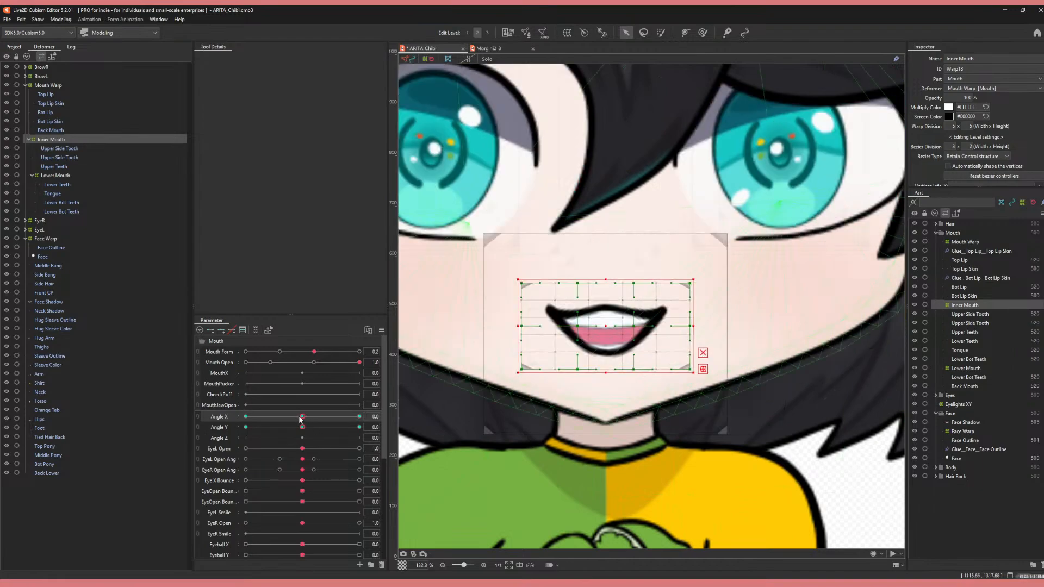
pyautogui.click(257, 417)
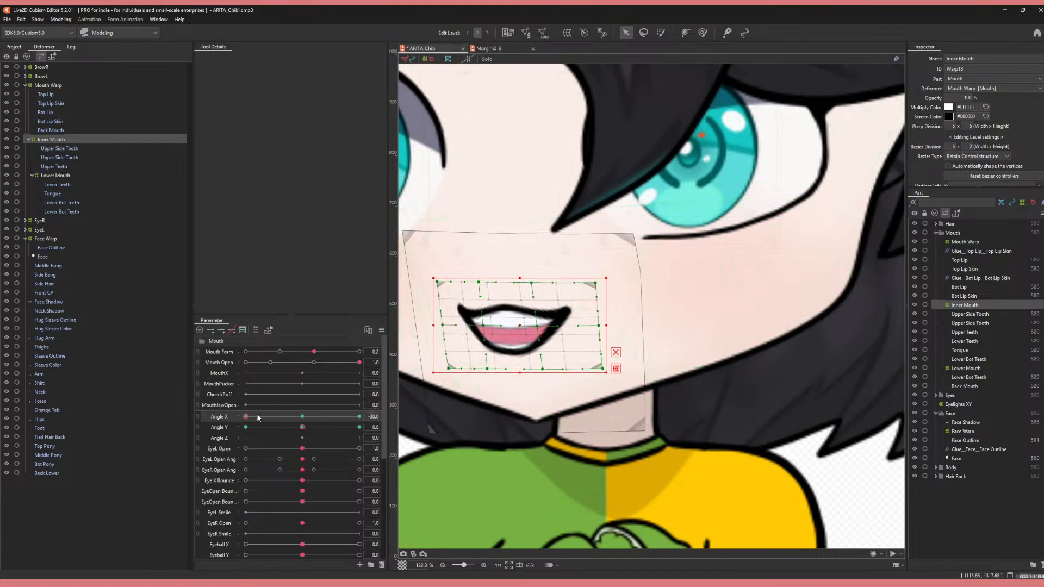
# - Nudge the Inner Mouth deformer slightly right at Angle X 30 and slightly left at Angle X -30
pyautogui.click(360, 416)
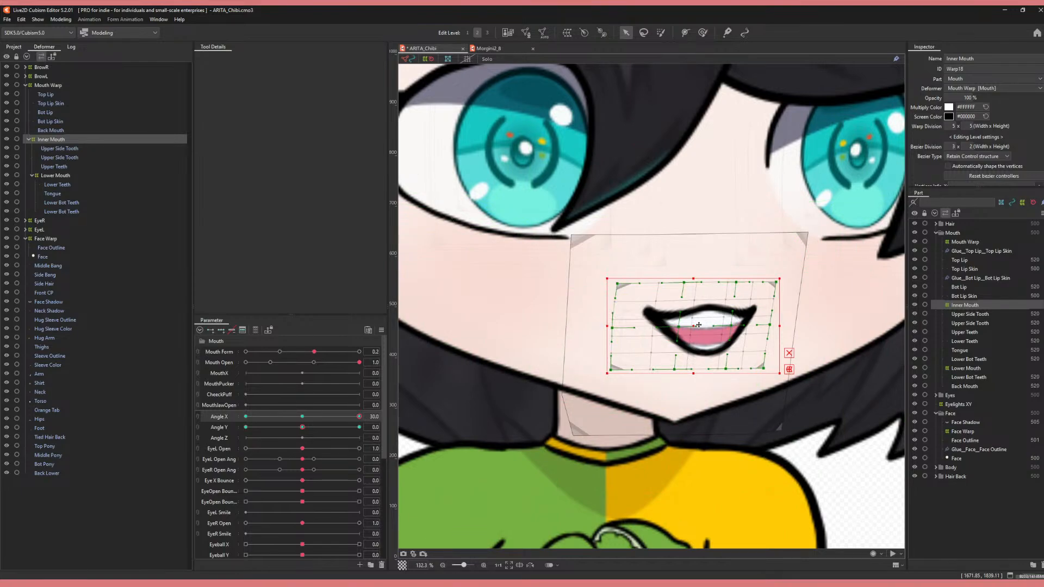
pyautogui.press('Right')
pyautogui.press('Right')
pyautogui.press('Right')
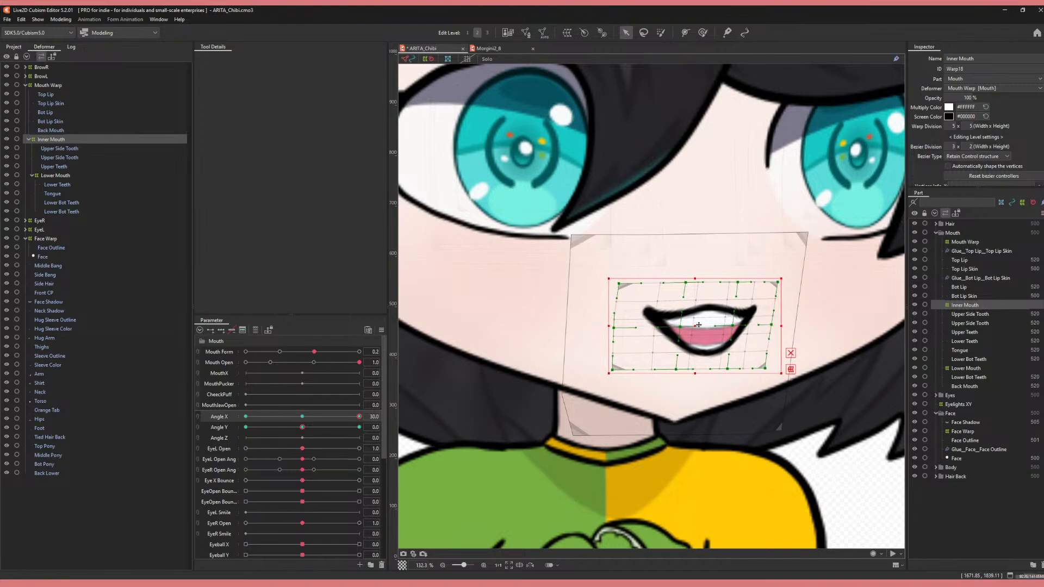
pyautogui.click(246, 416)
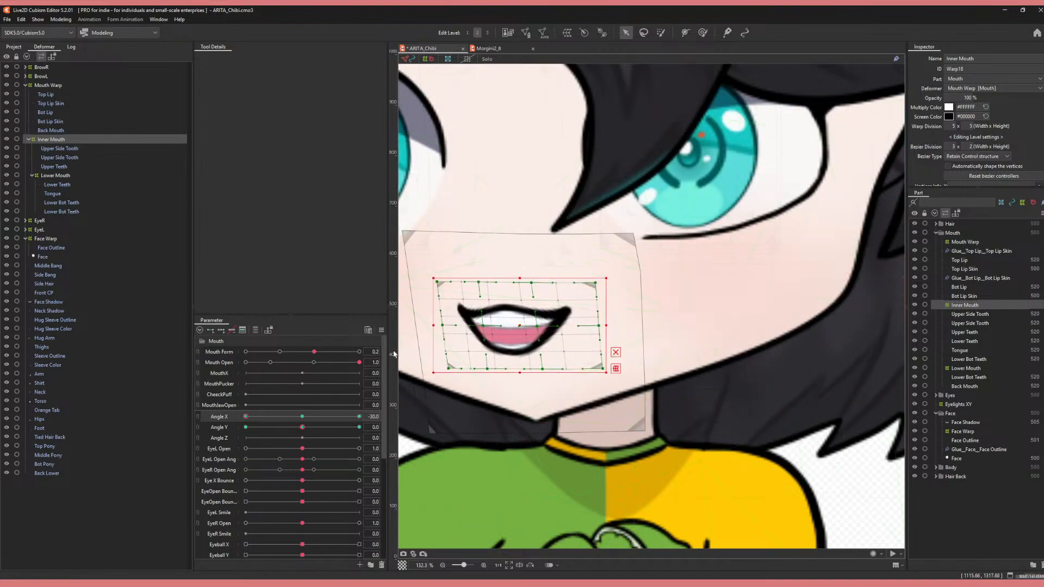
pyautogui.press('Left')
pyautogui.press('Left')
pyautogui.press('Left')
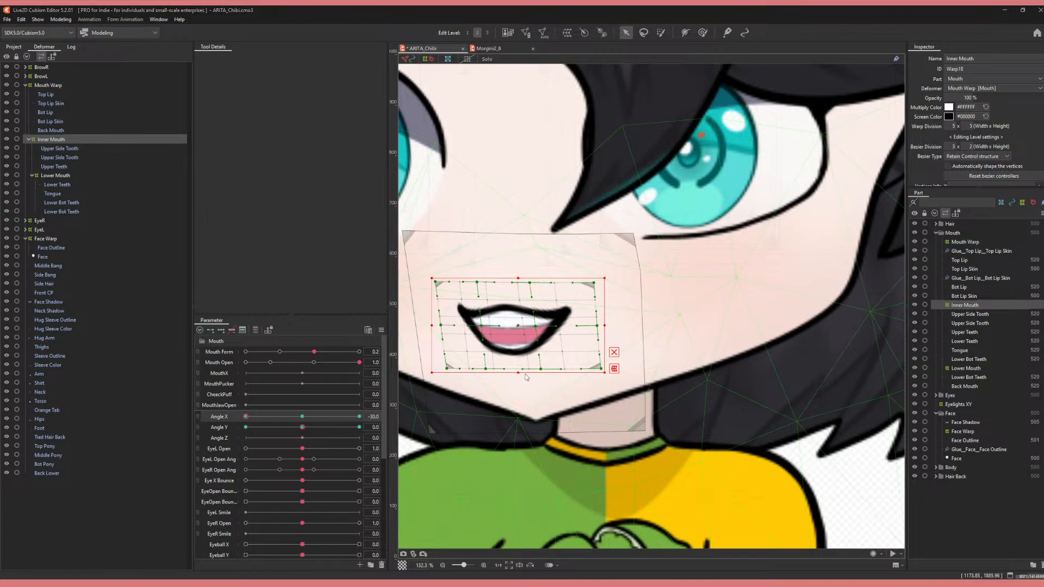
# - Reset the parameters to default and preview the opened, smiling mouth up close in the physics settings, leaving the preview when done
pyautogui.hotkey('ctrl', 'd')
pyautogui.click(64, 20)
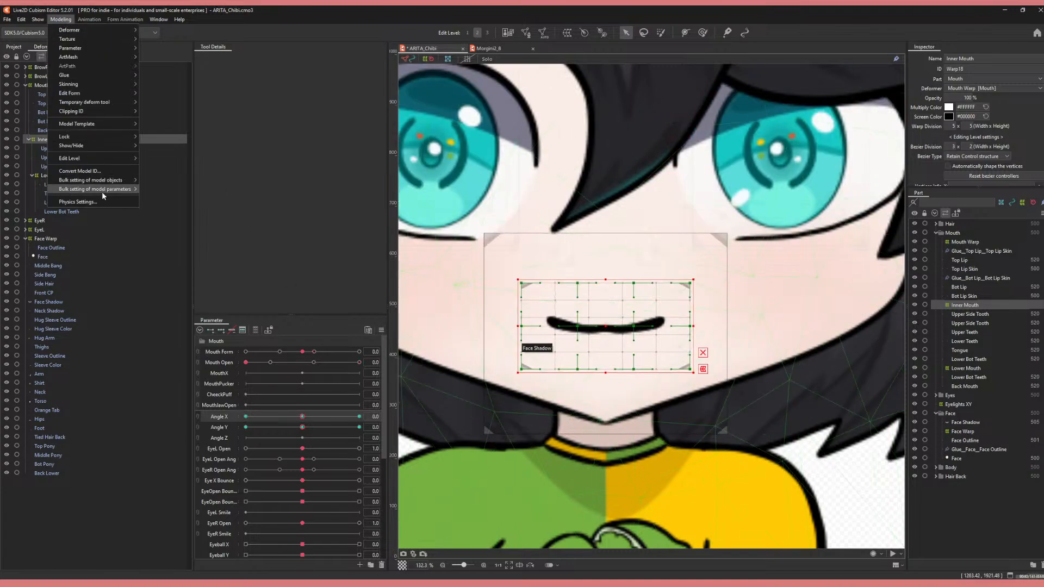
pyautogui.click(101, 193)
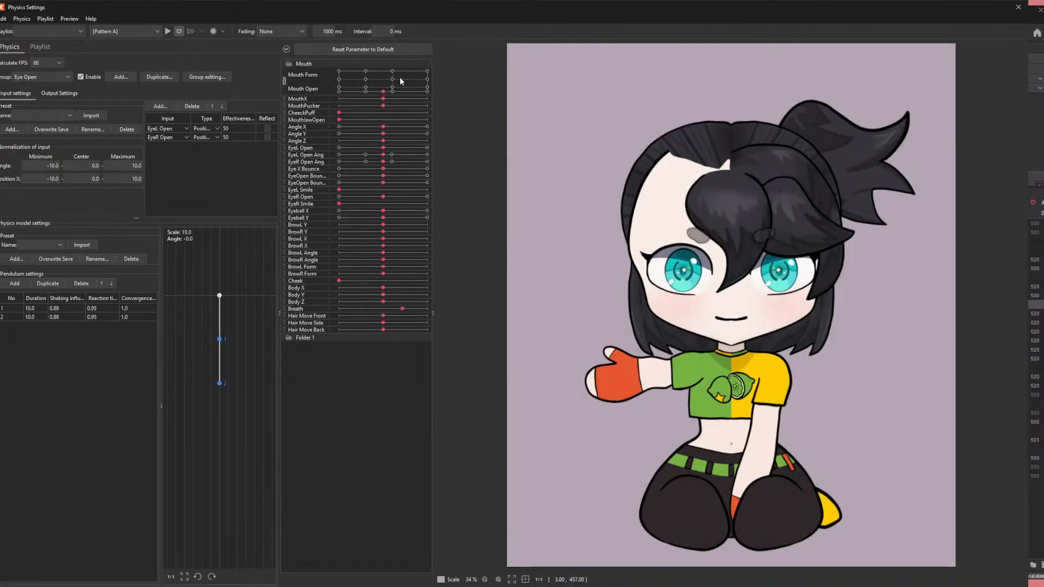
pyautogui.click(407, 81)
pyautogui.moveTo(732, 305); pyautogui.dragTo(641, 114)
pyautogui.scroll(5, 720, 204)
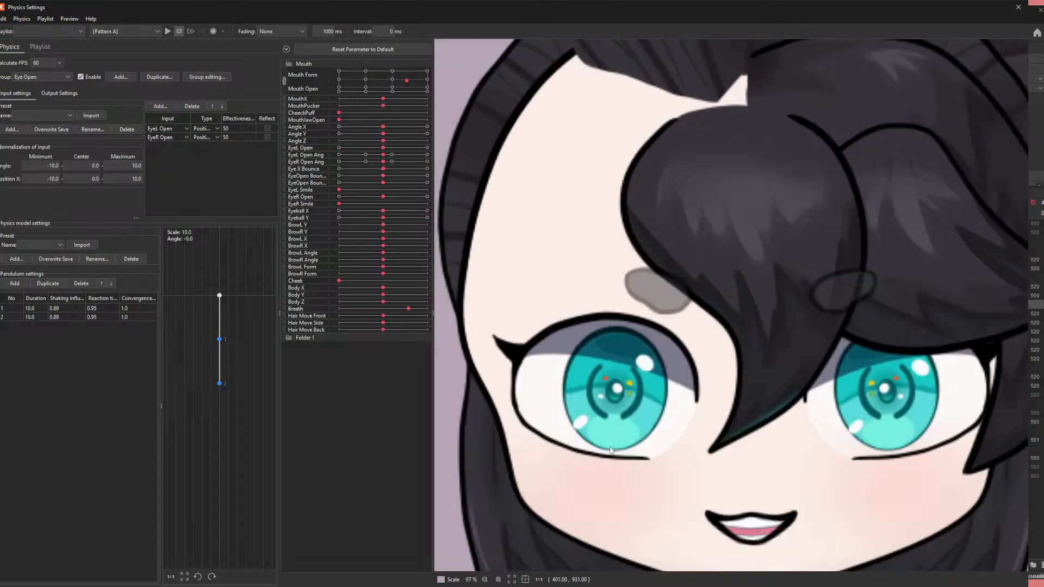
pyautogui.moveTo(720, 203); pyautogui.dragTo(707, 237)
pyautogui.scroll(-3, 707, 238)
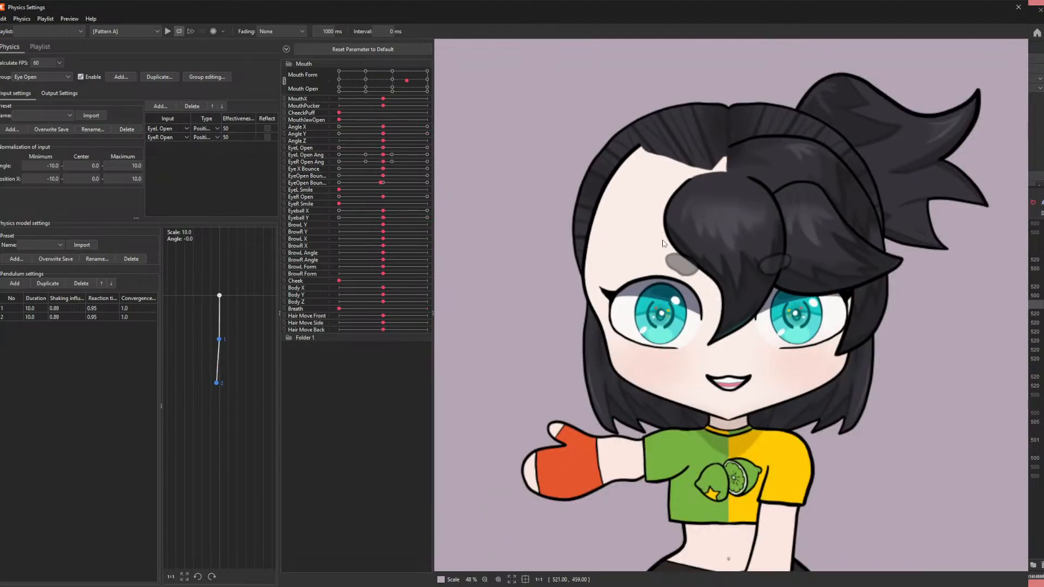
pyautogui.scroll(-1, 723, 257)
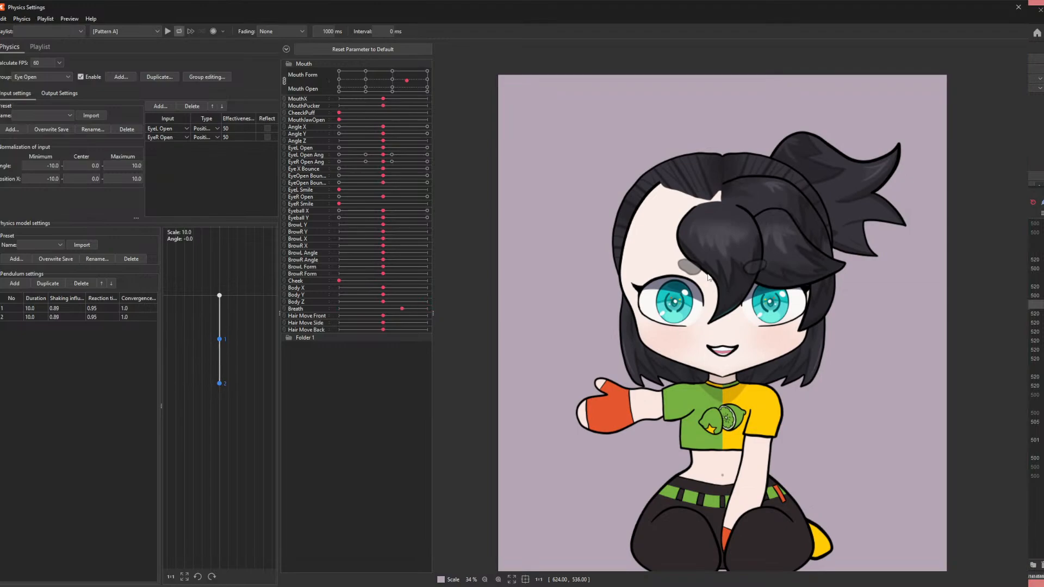
pyautogui.click(1018, 8)
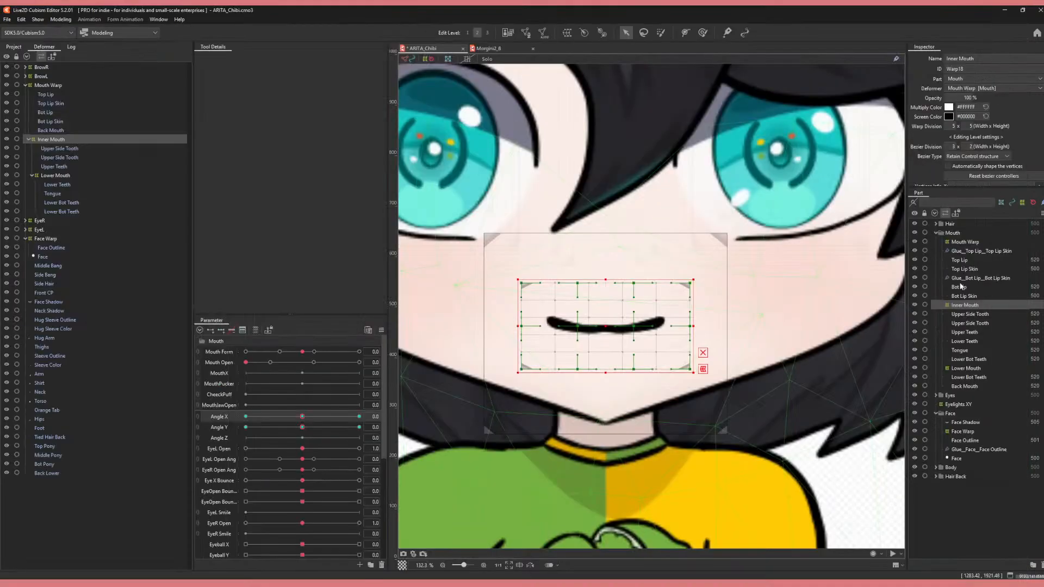
# - Move the right eye's Eye Shadow above Orange Eye Sprinkle in the Eyes part folder
pyautogui.click(937, 398)
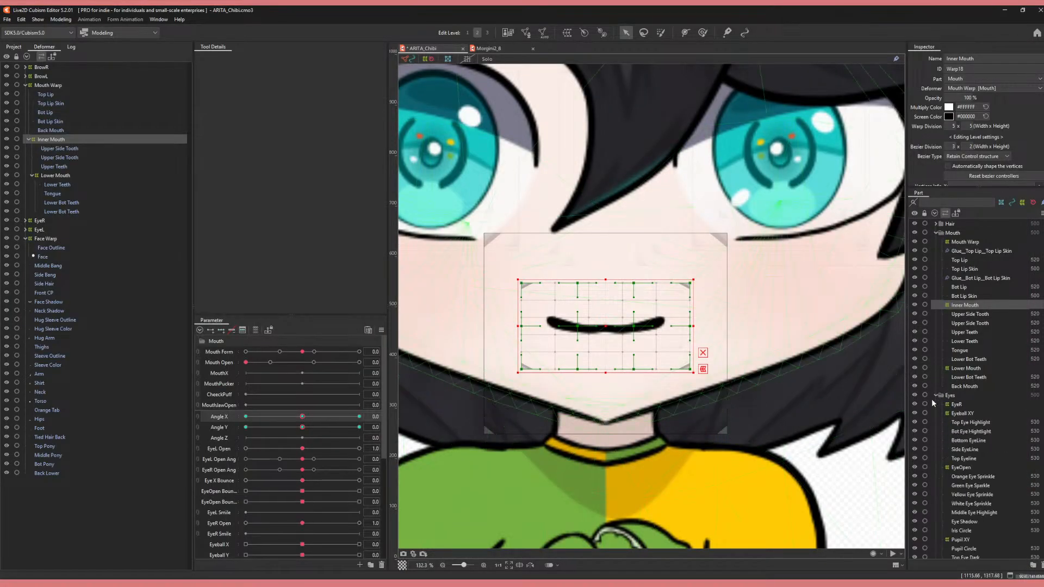
pyautogui.scroll(-5, 931, 399)
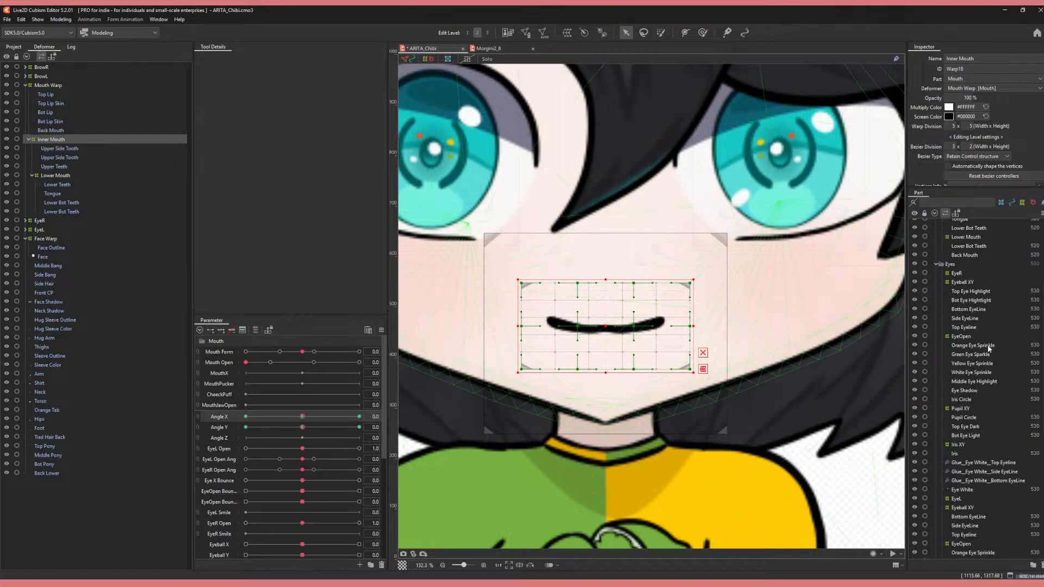
pyautogui.click(973, 346)
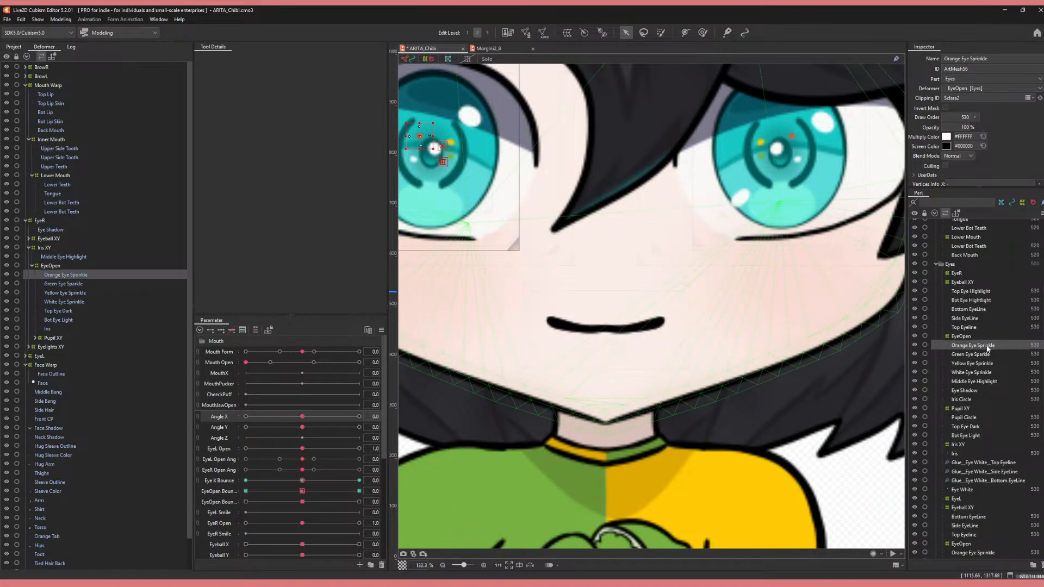
pyautogui.keyDown('shift'); pyautogui.click(971, 373); pyautogui.keyUp('shift')
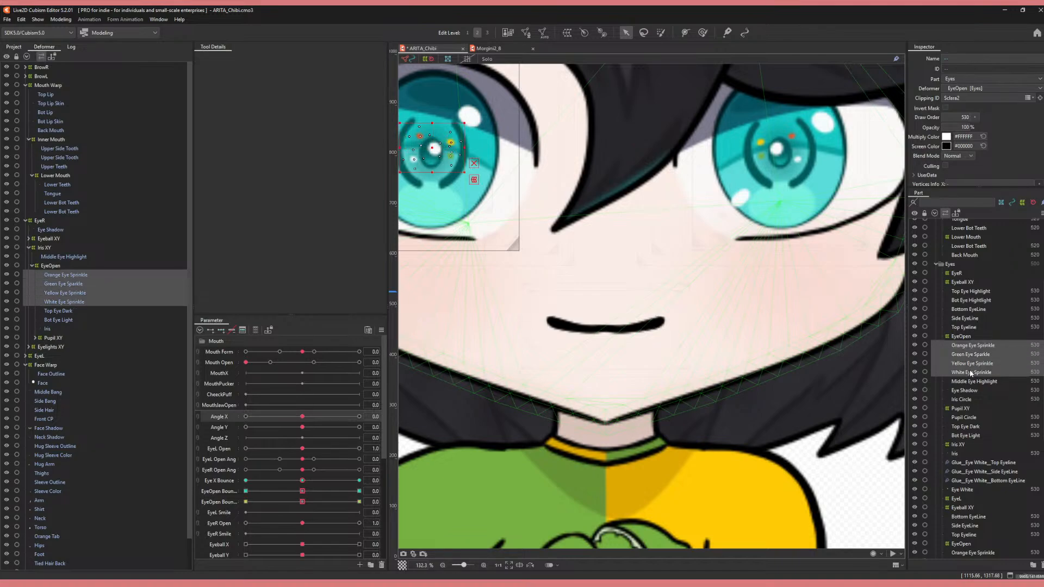
pyautogui.click(494, 105)
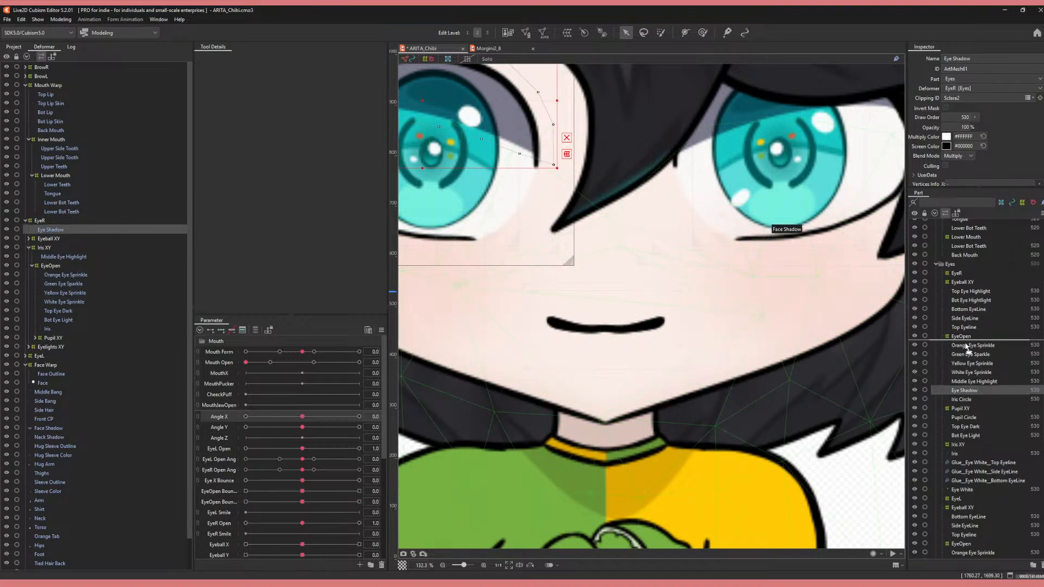
pyautogui.moveTo(967, 347); pyautogui.dragTo(965, 346)
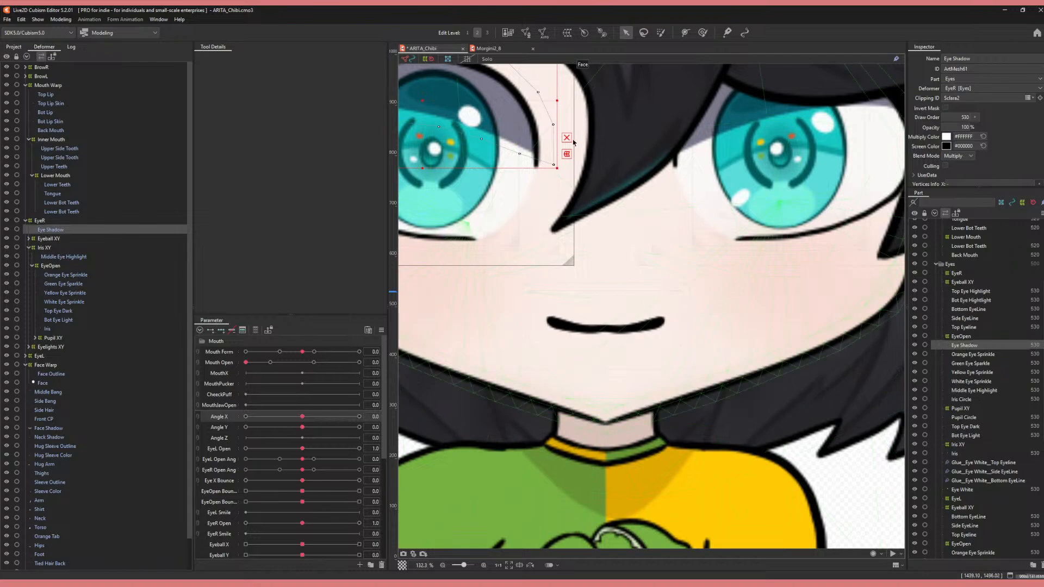
# - Reopen the physics settings and examine the face while turning the head to both sides and blinking the eyes
pyautogui.click(61, 19)
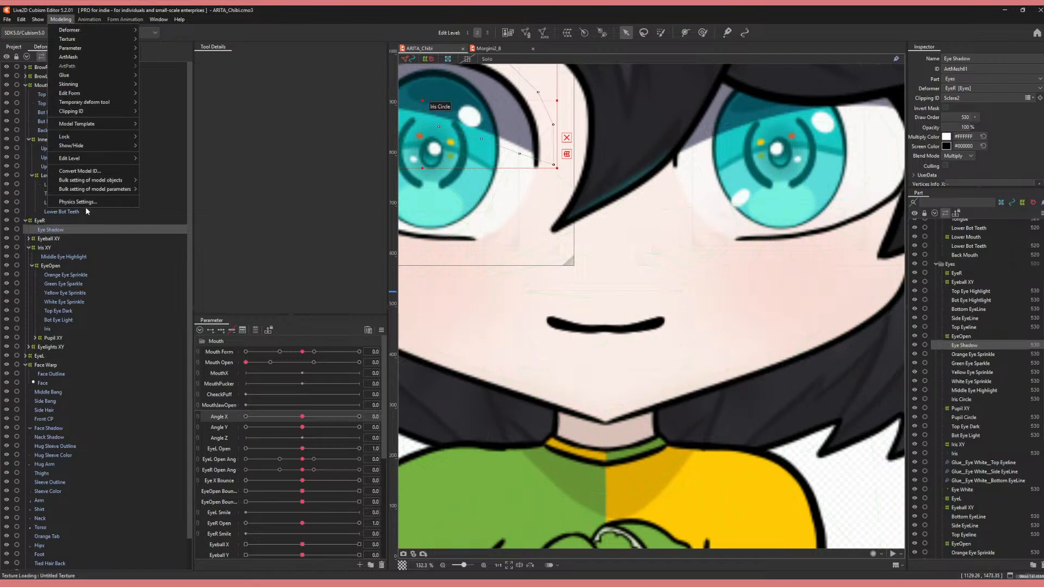
pyautogui.click(87, 210)
pyautogui.click(60, 19)
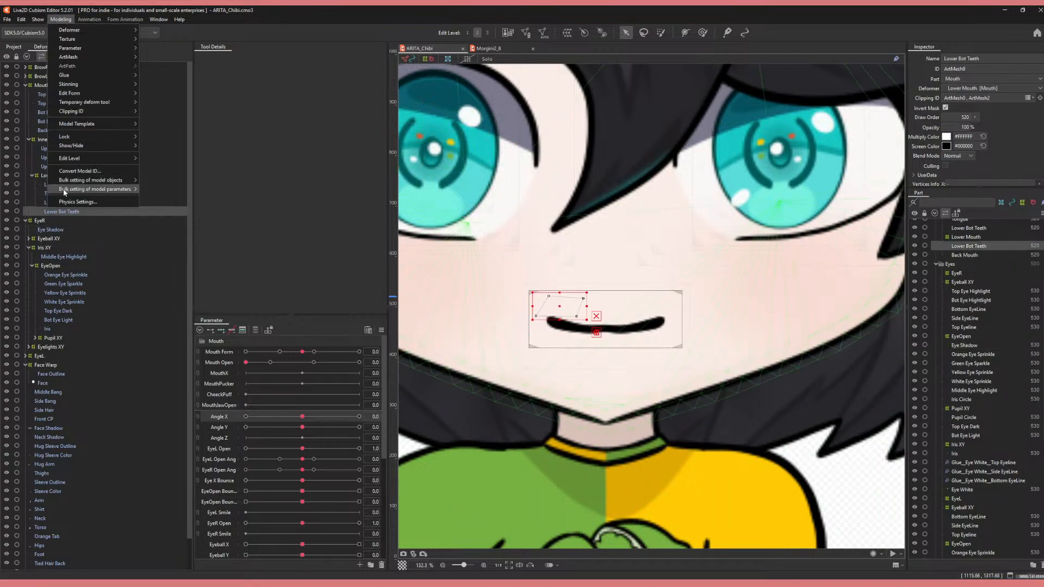
pyautogui.click(76, 201)
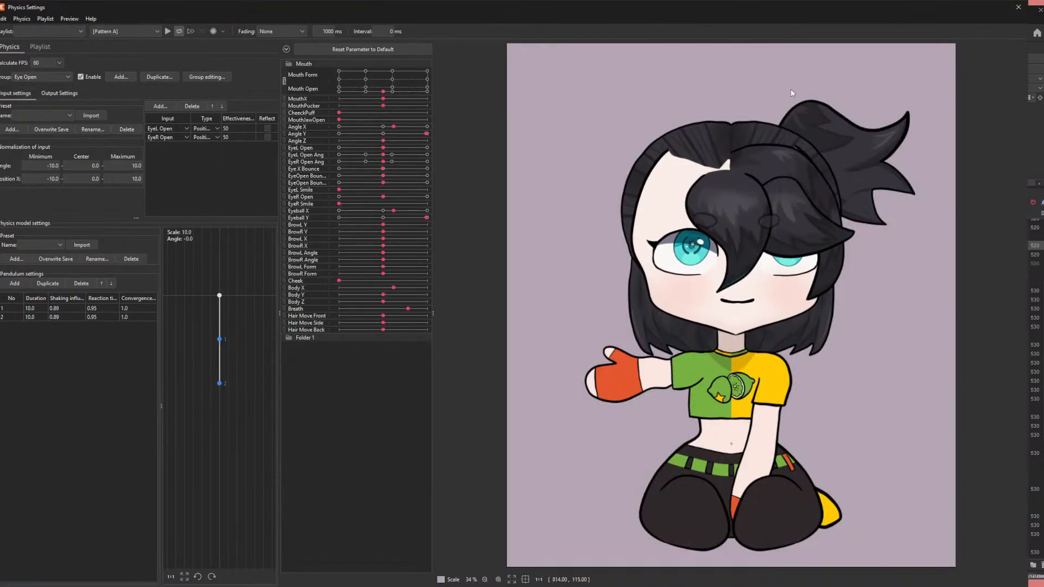
pyautogui.scroll(2, 724, 180)
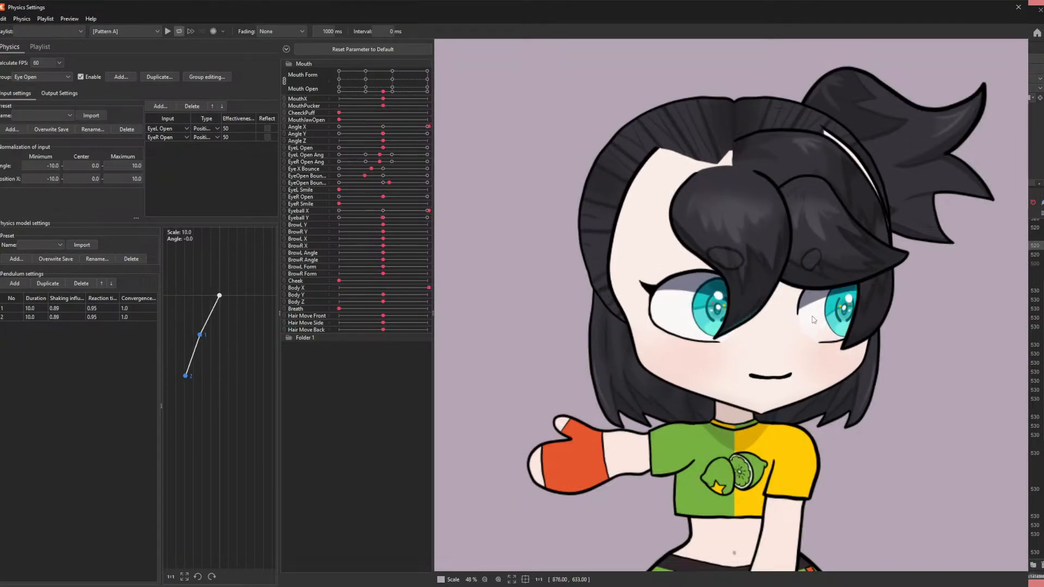
pyautogui.moveTo(959, 335); pyautogui.dragTo(409, 1)
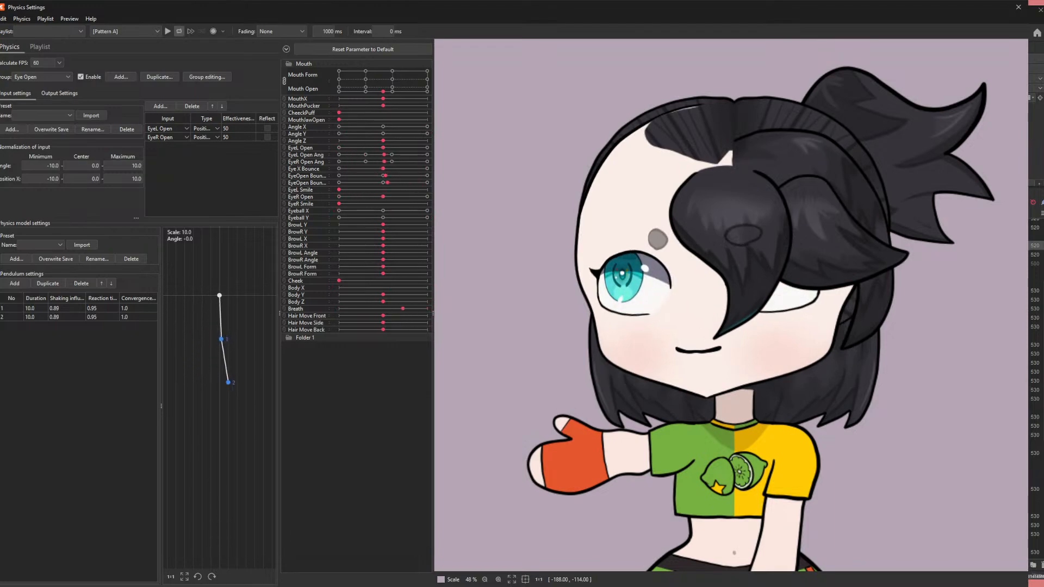
pyautogui.moveTo(418, 5); pyautogui.dragTo(1025, 21)
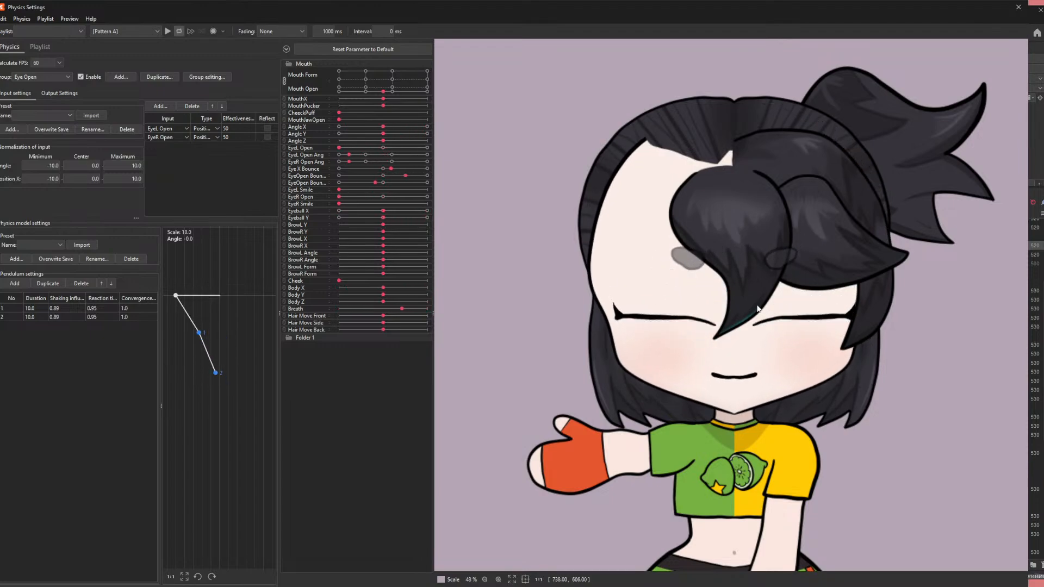
pyautogui.moveTo(730, 383); pyautogui.dragTo(730, 383)
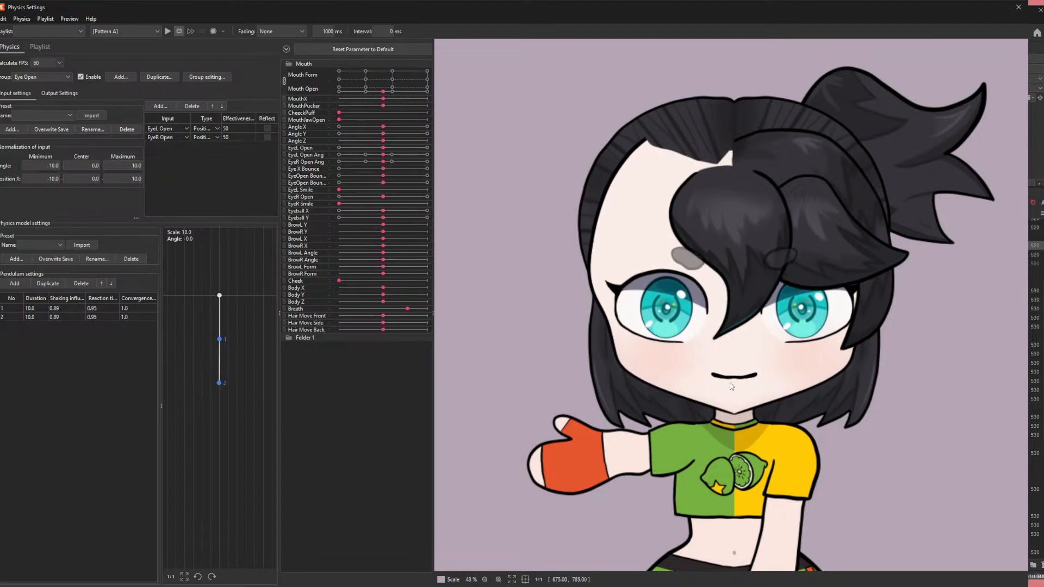
pyautogui.moveTo(722, 382); pyautogui.dragTo(506, 11)
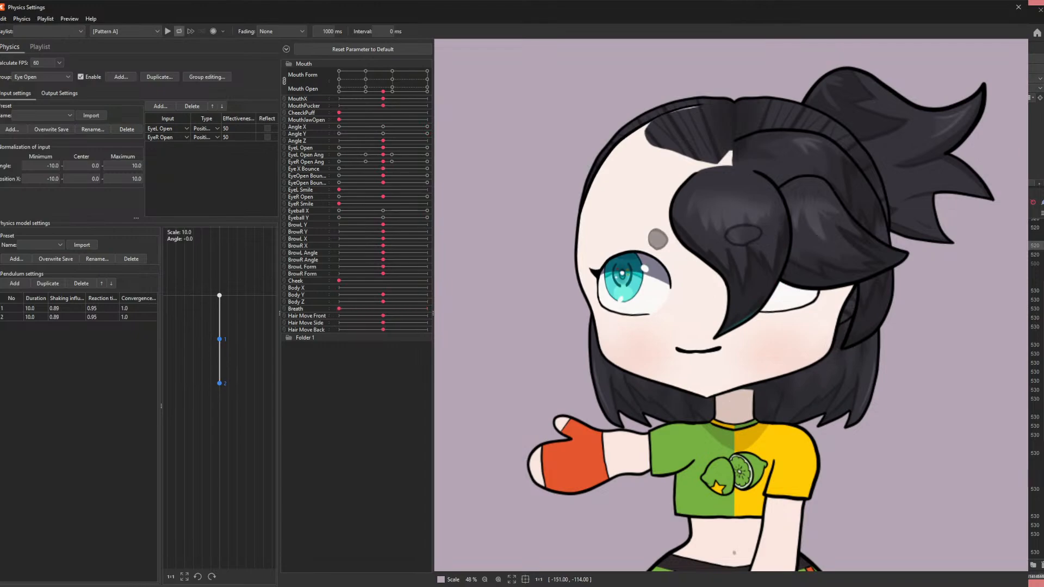
pyautogui.moveTo(506, 10); pyautogui.dragTo(506, 11)
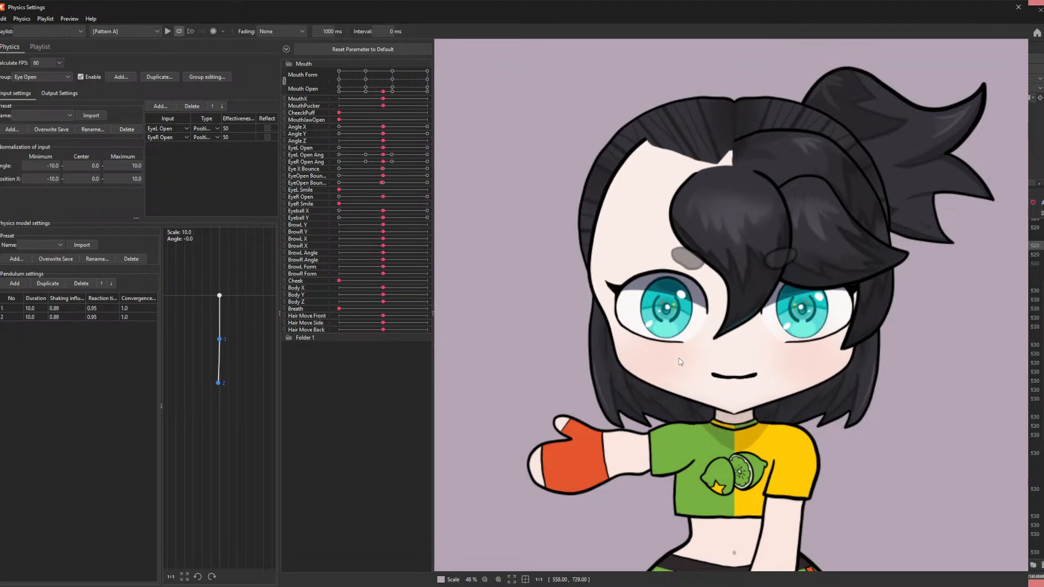
# - Examine the whole character in the physics preview while swinging the head from side to side and closing the eyes
pyautogui.scroll(-3, 679, 360)
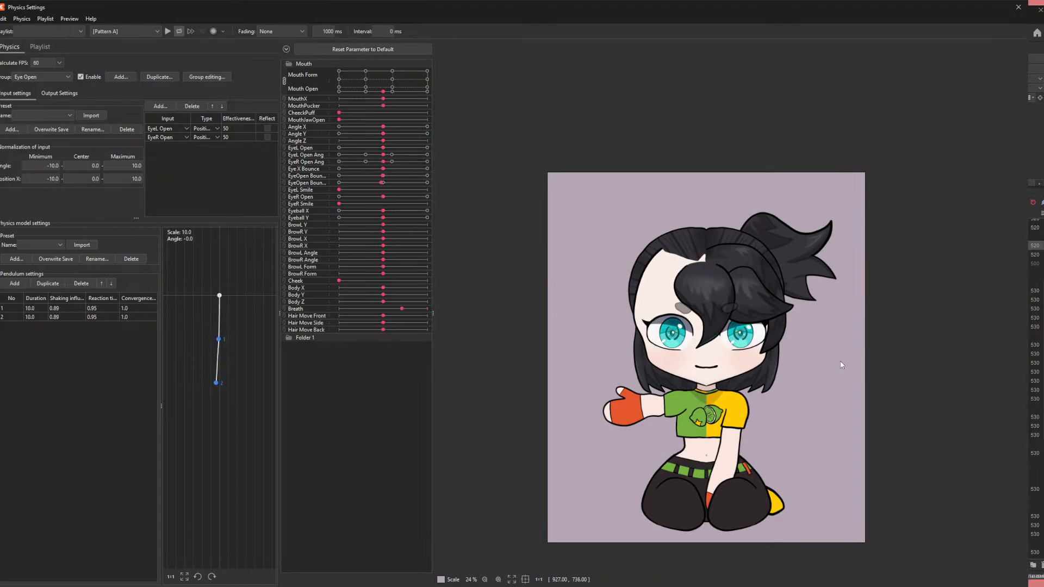
pyautogui.moveTo(842, 365); pyautogui.dragTo(448, 50)
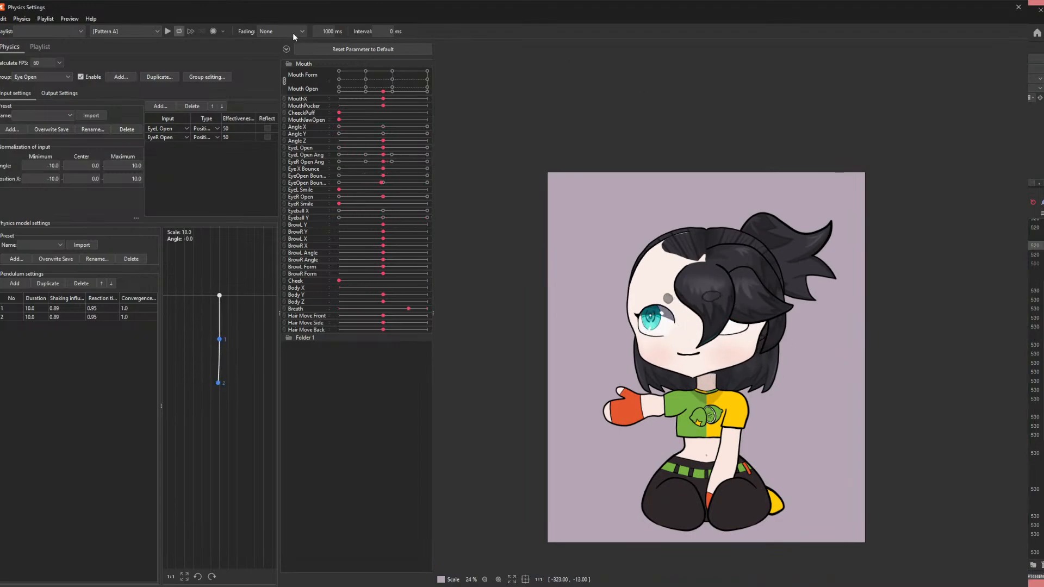
pyautogui.moveTo(593, 1); pyautogui.dragTo(1034, 31)
pyautogui.moveTo(805, 327); pyautogui.dragTo(713, 304)
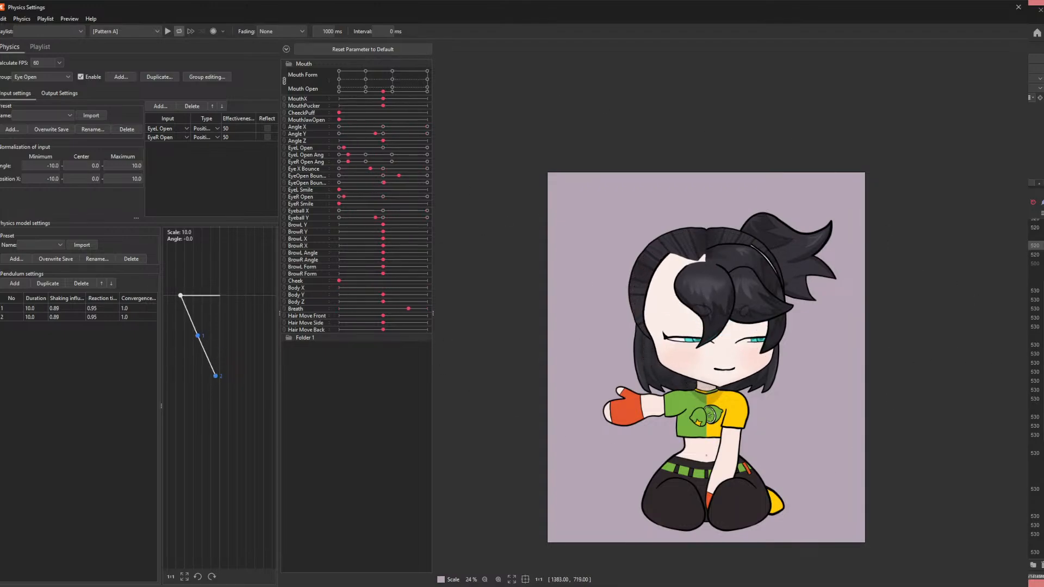
pyautogui.moveTo(416, 335); pyautogui.dragTo(1025, 354)
# - Examine the eyes, mouth and hair close up in the physics preview while the head swings between both sides
pyautogui.scroll(5, 626, 271)
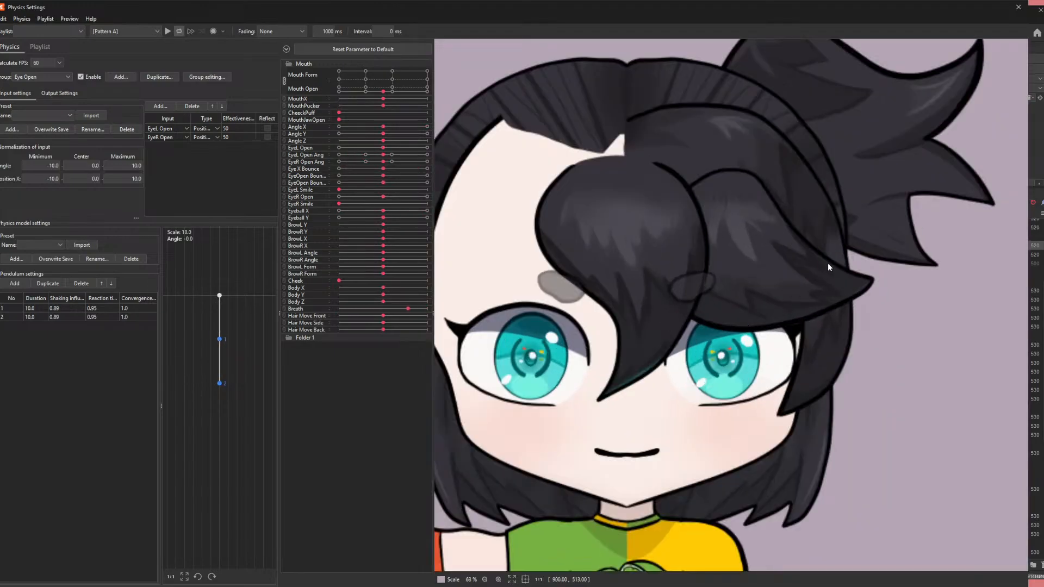
pyautogui.moveTo(828, 262); pyautogui.dragTo(415, 245)
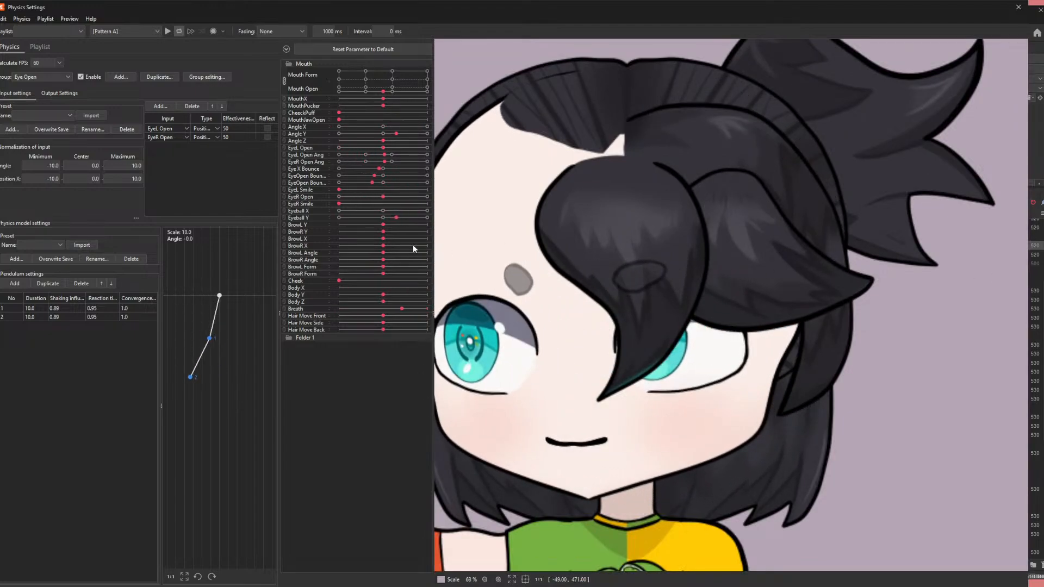
pyautogui.moveTo(412, 248); pyautogui.dragTo(785, 265)
pyautogui.scroll(-2, 603, 344)
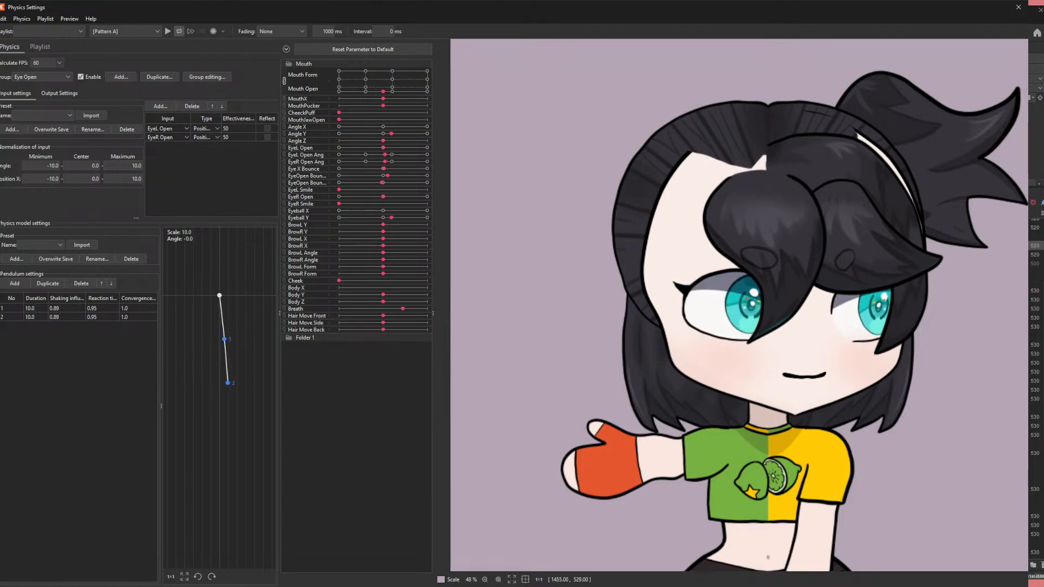
pyautogui.moveTo(848, 256); pyautogui.dragTo(464, 236)
# - Check the full figure's head motion with further pointer tracking, and end on a closer view of the upper body
pyautogui.scroll(-3, 766, 242)
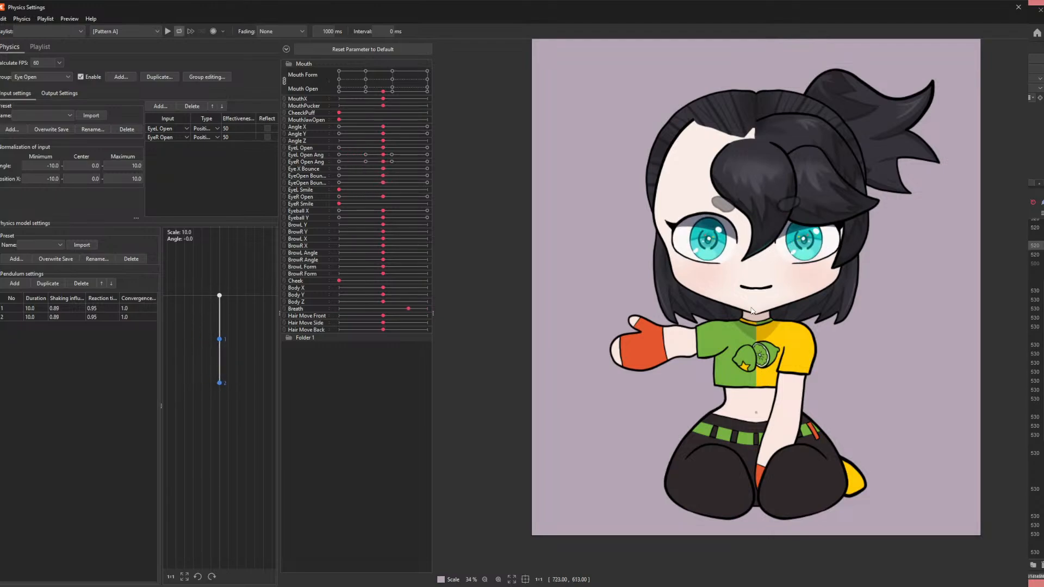
pyautogui.moveTo(766, 284); pyautogui.dragTo(894, 190)
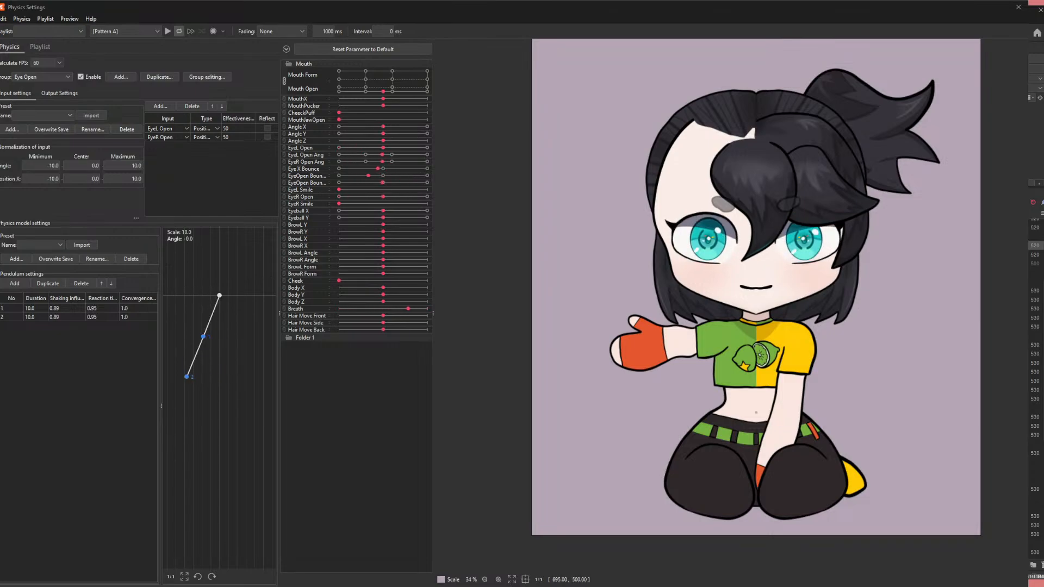
pyautogui.moveTo(744, 257); pyautogui.dragTo(775, 245)
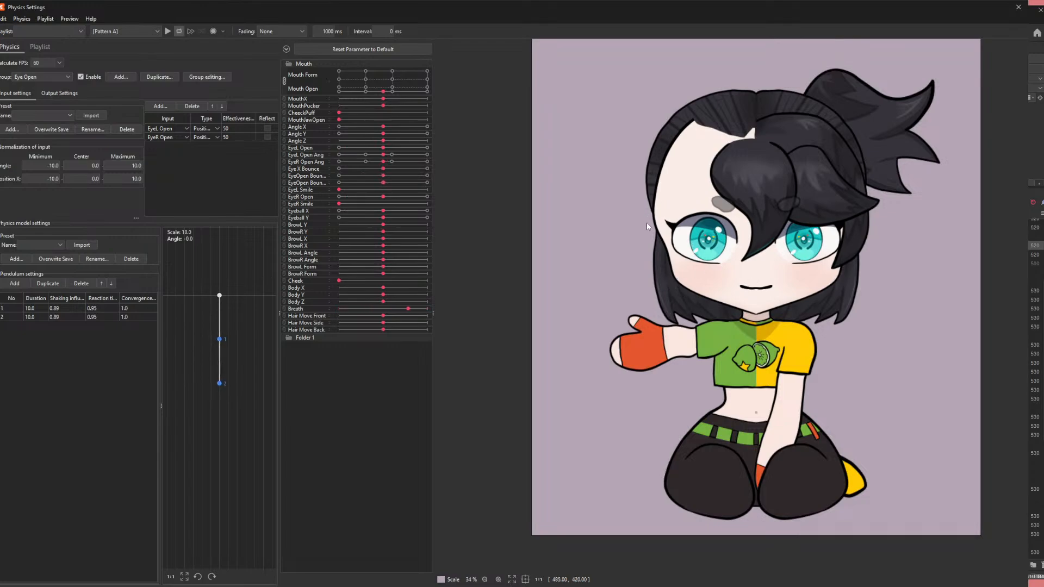
pyautogui.moveTo(647, 226); pyautogui.dragTo(870, 261)
pyautogui.rightClick(816, 192)
pyautogui.scroll(3, 797, 188)
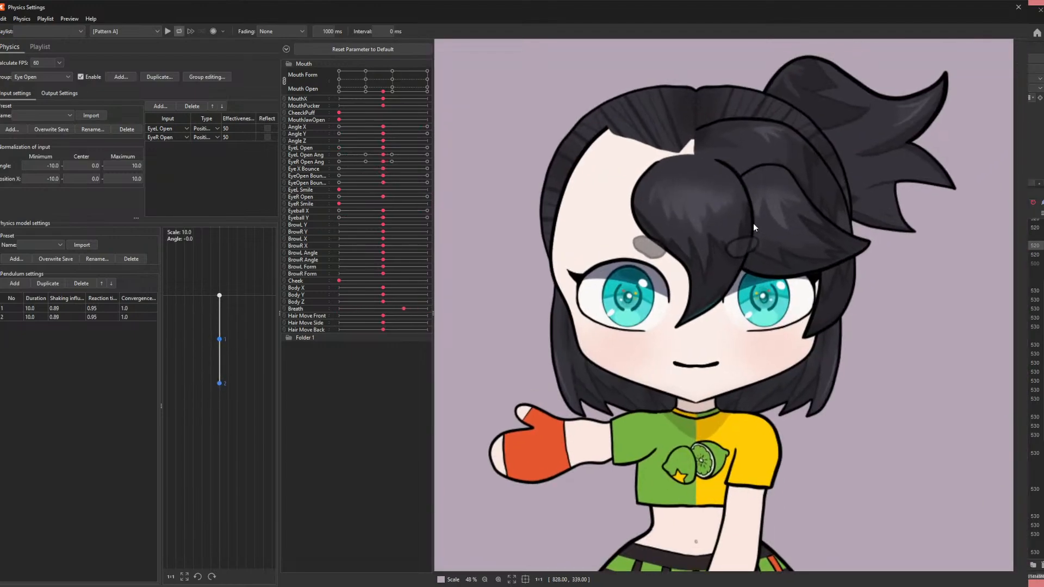
# - Examine the upper body and full figure in the physics preview with further pointer tracking, and close the physics settings
pyautogui.moveTo(527, 295); pyautogui.dragTo(609, 326)
pyautogui.moveTo(716, 442); pyautogui.dragTo(684, 262)
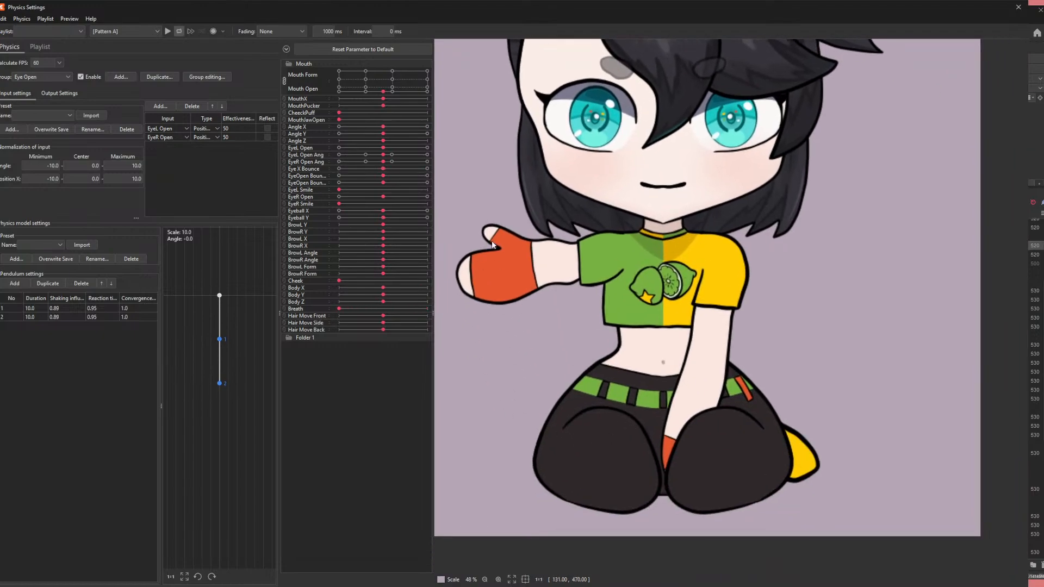
pyautogui.moveTo(491, 241); pyautogui.dragTo(542, 311)
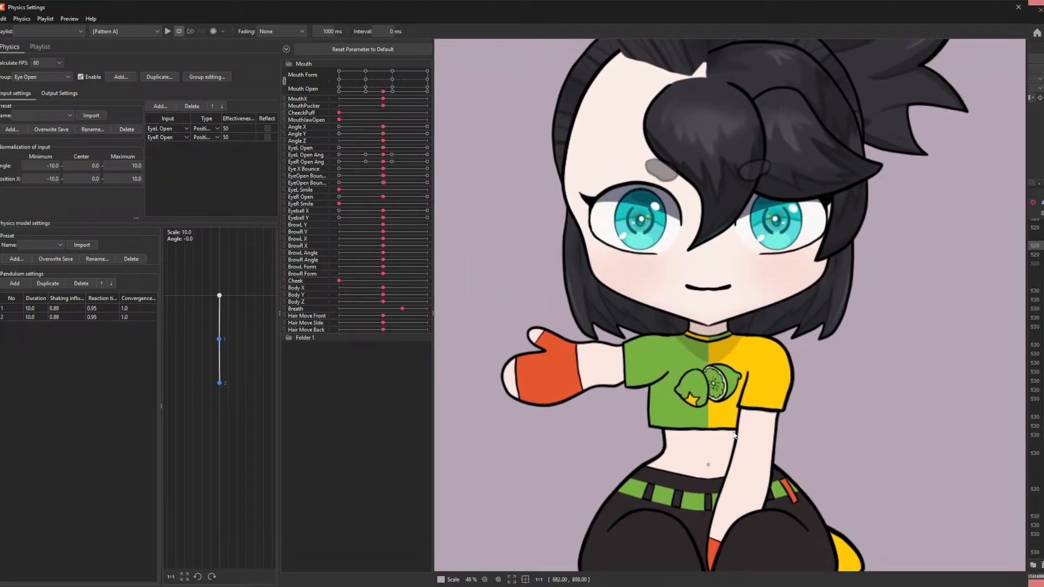
pyautogui.scroll(2, 631, 390)
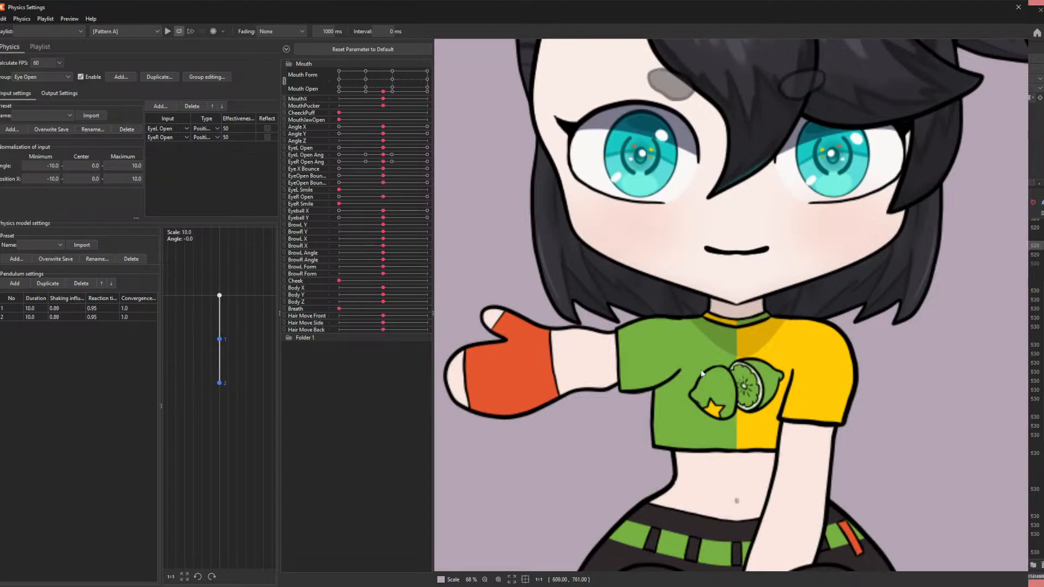
pyautogui.scroll(-2, 677, 348)
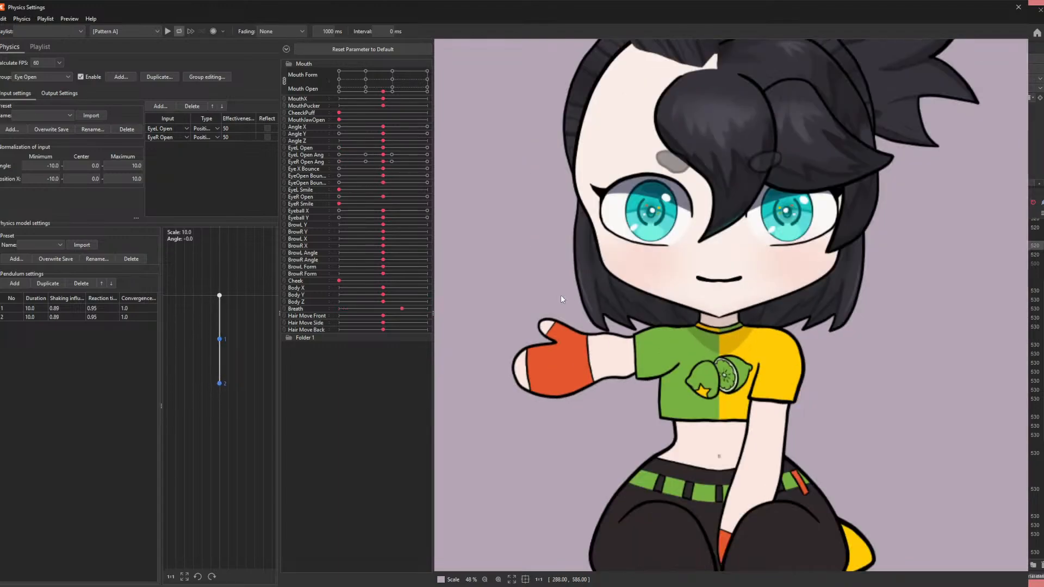
pyautogui.scroll(-2, 508, 318)
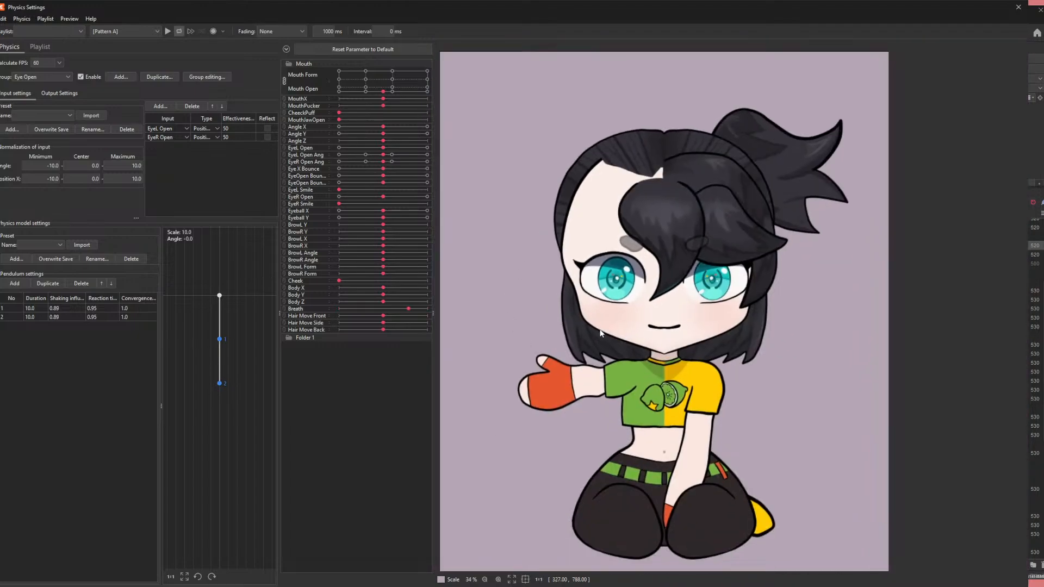
pyautogui.moveTo(631, 292); pyautogui.dragTo(765, 166)
pyautogui.click(1018, 6)
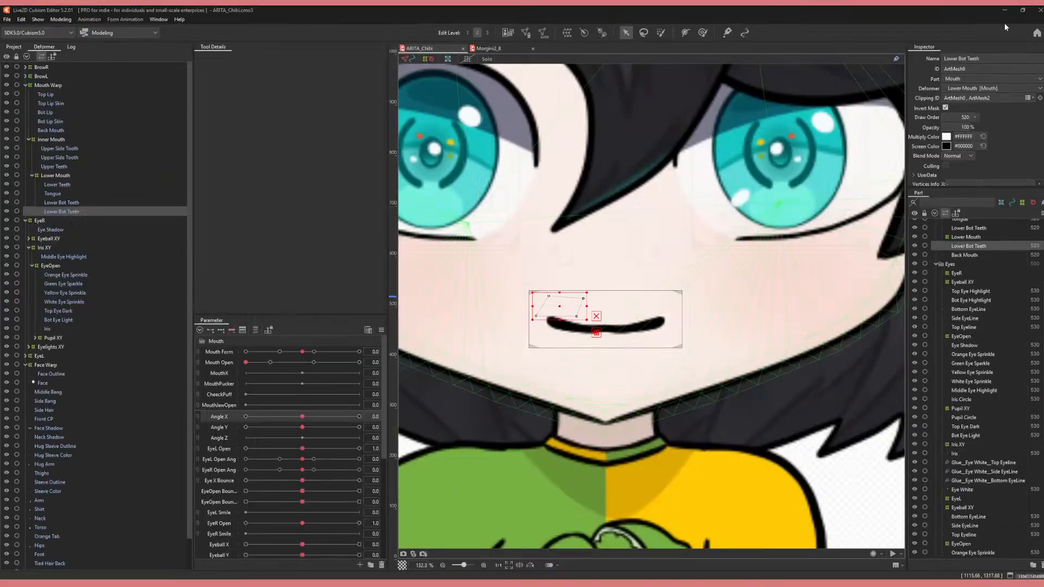
# - Hide the Hair part group in the model
pyautogui.scroll(5, 954, 256)
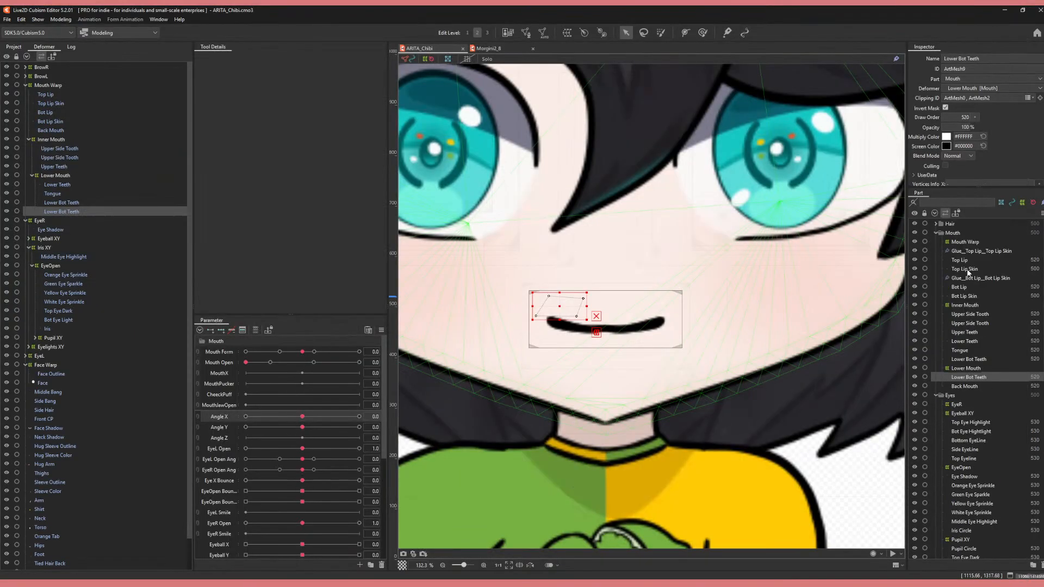
pyautogui.click(915, 223)
pyautogui.scroll(-5, 786, 204)
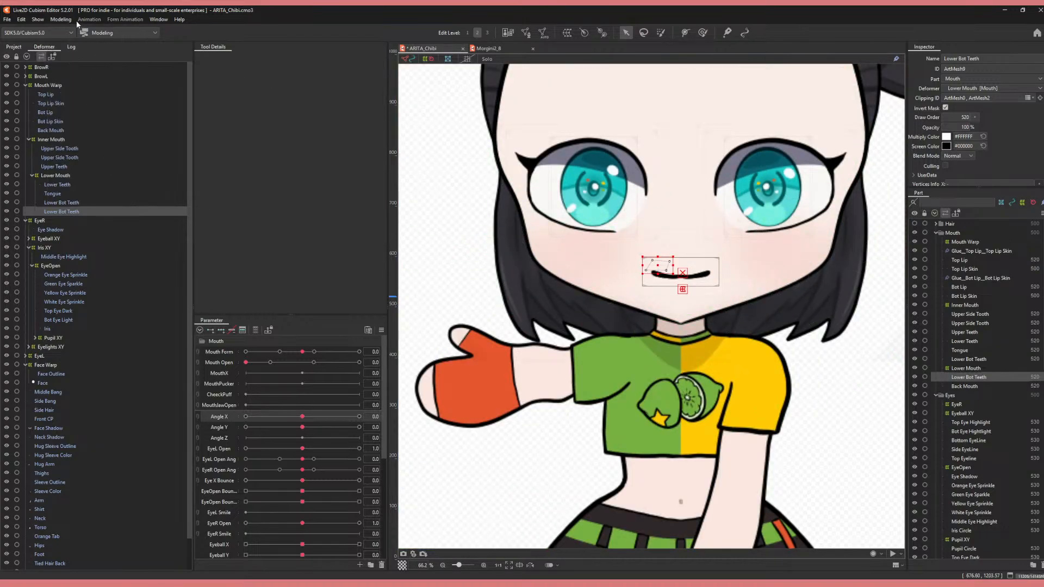
# - Reopen the physics settings and examine the face without its front hair while turning the head and blinking the eyes
pyautogui.click(59, 20)
pyautogui.click(89, 202)
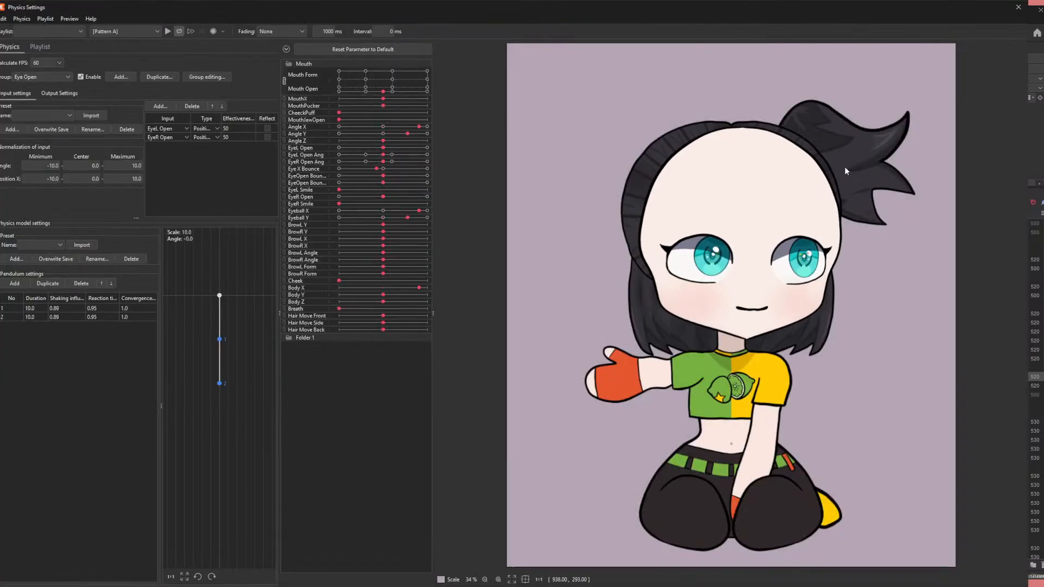
pyautogui.moveTo(844, 166); pyautogui.dragTo(714, 27)
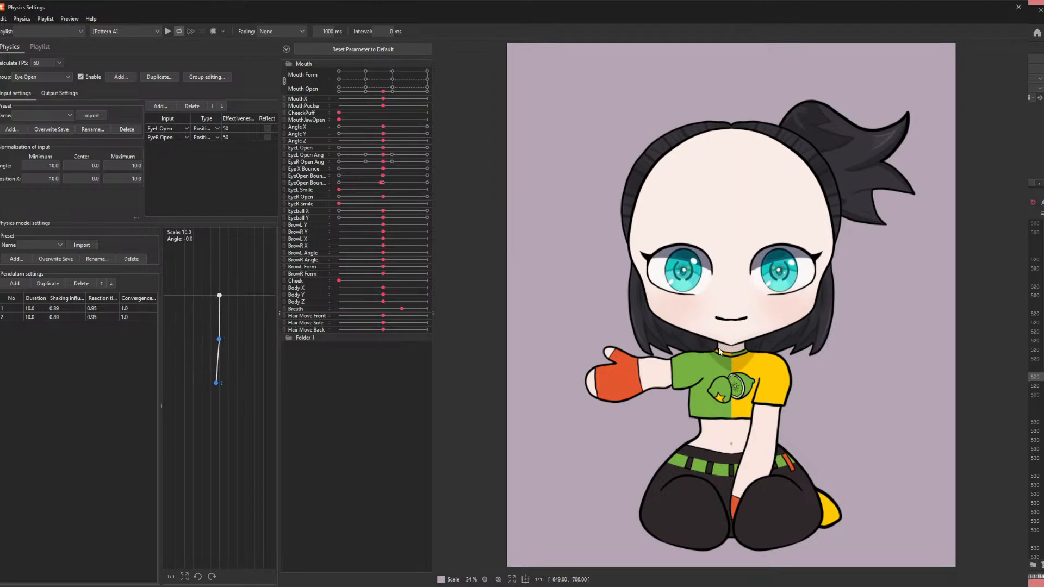
pyautogui.moveTo(738, 333); pyautogui.dragTo(891, 376)
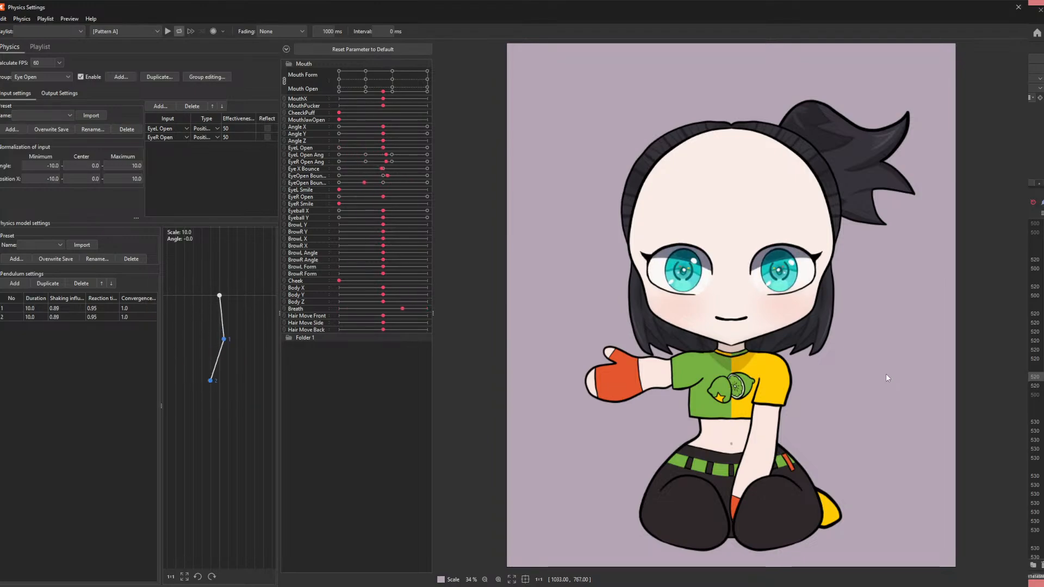
pyautogui.moveTo(759, 337); pyautogui.dragTo(732, 220)
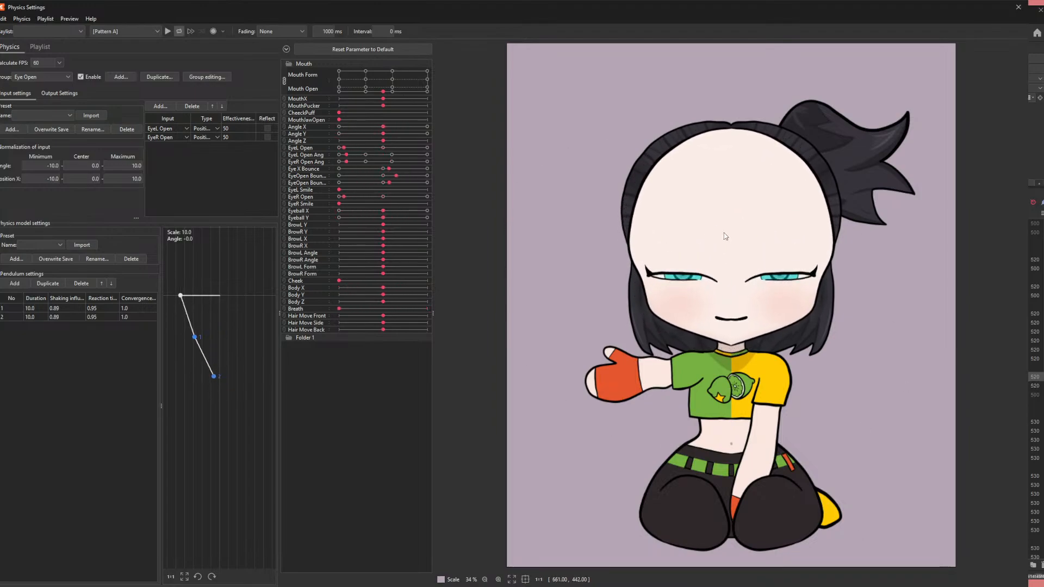